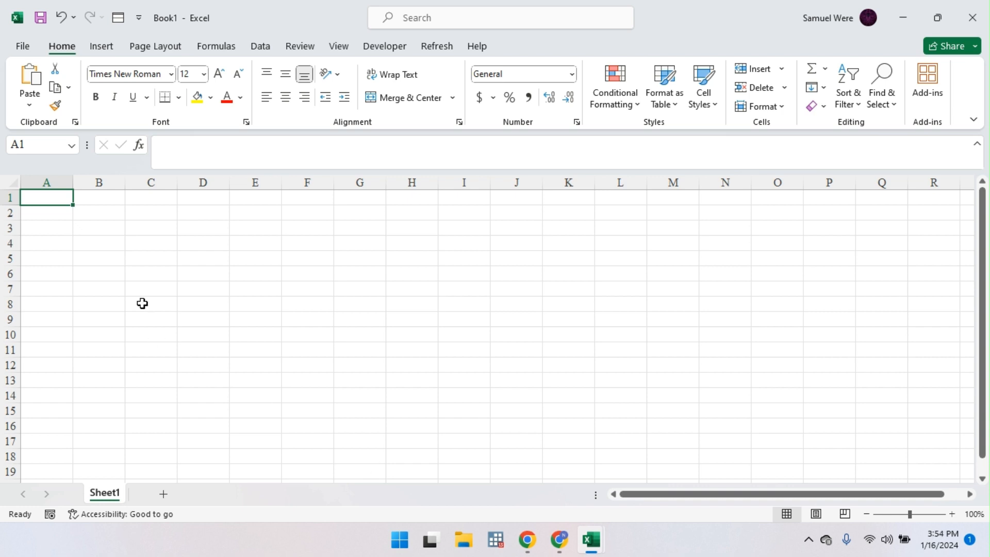
Step: Type SCHOOL MANAGEMENT SYSTEM into cell A1, fixing the typos before committing
left_click(80, 217)
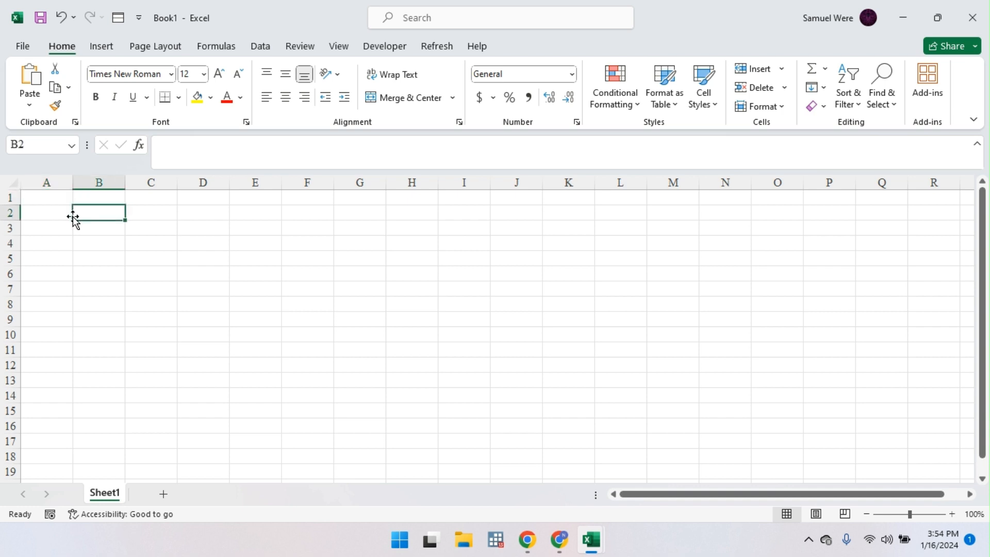
left_click(57, 217)
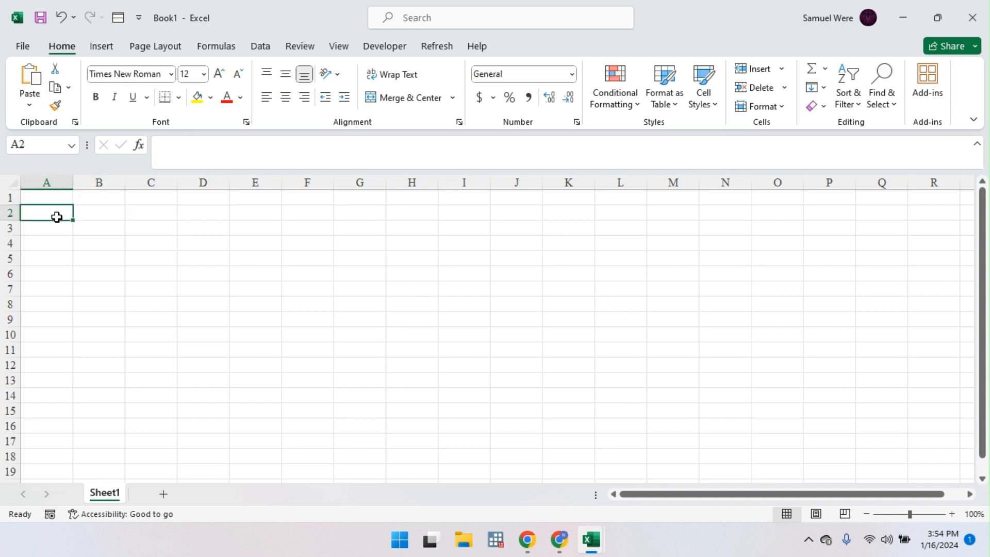
left_click(55, 199)
type("s")
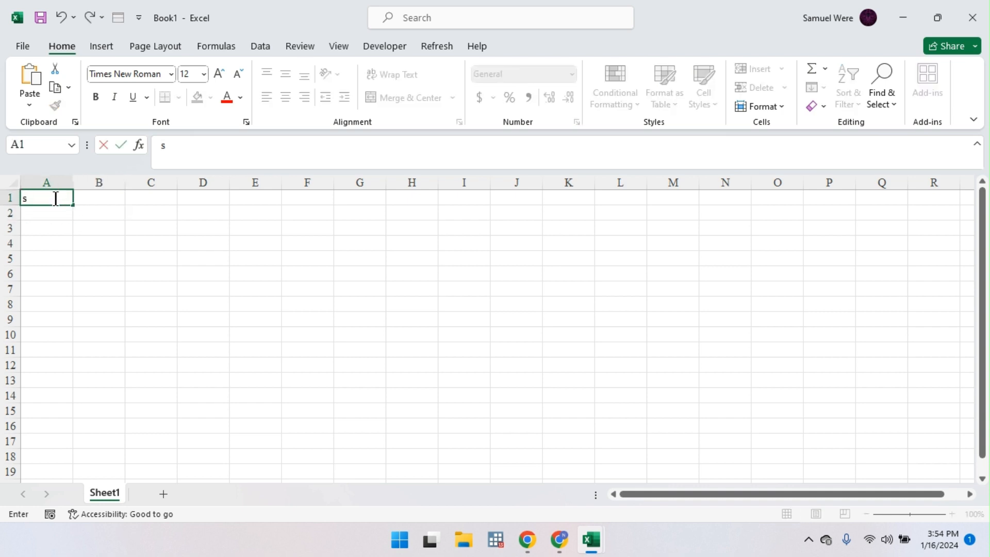
type("chool")
key("BackSpace")
key("BackSpace")
key("BackSpace")
key("BackSpace")
key("BackSpace")
key("BackSpace")
type("SCHOLL")
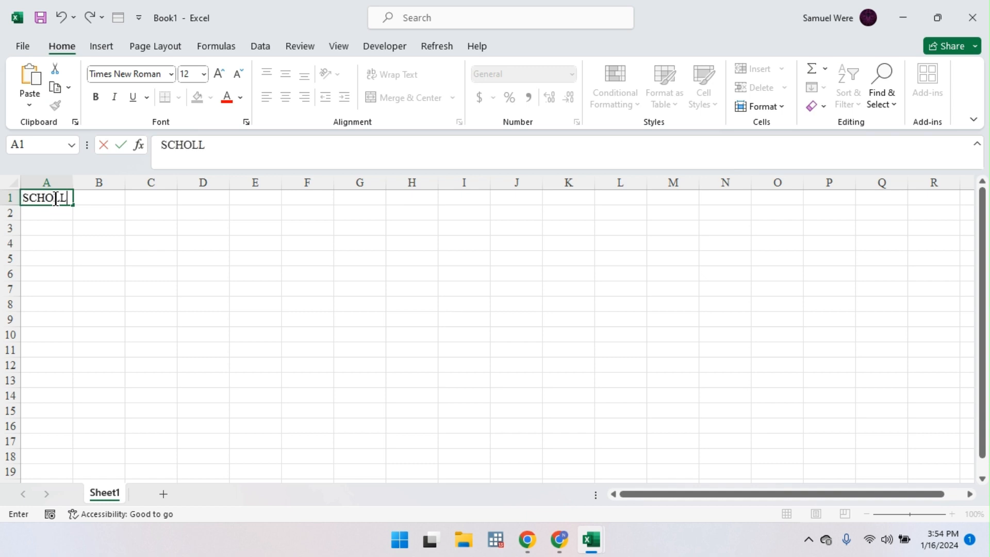
key("BackSpace")
key("BackSpace")
type("OL MANAGE")
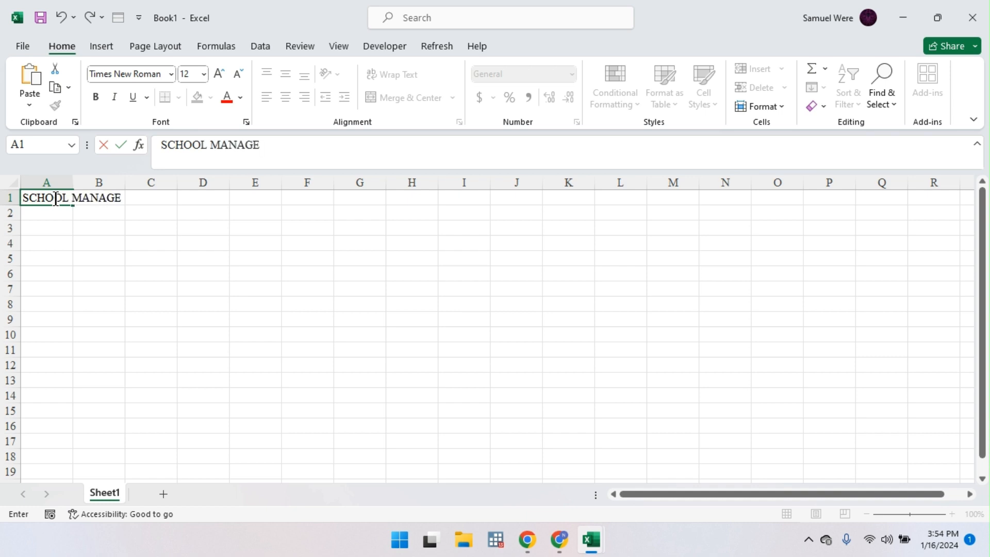
type("MENT SYSTEM")
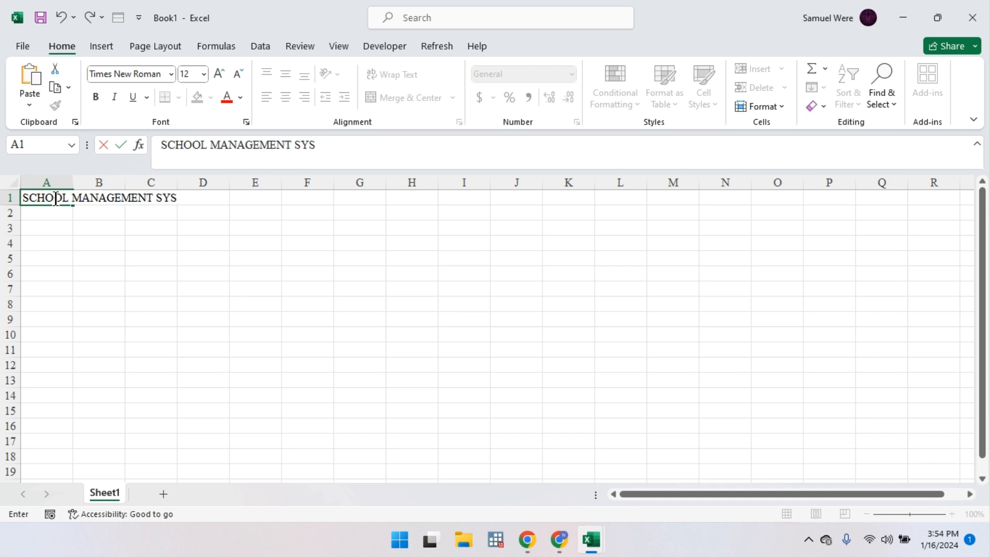
key("Return")
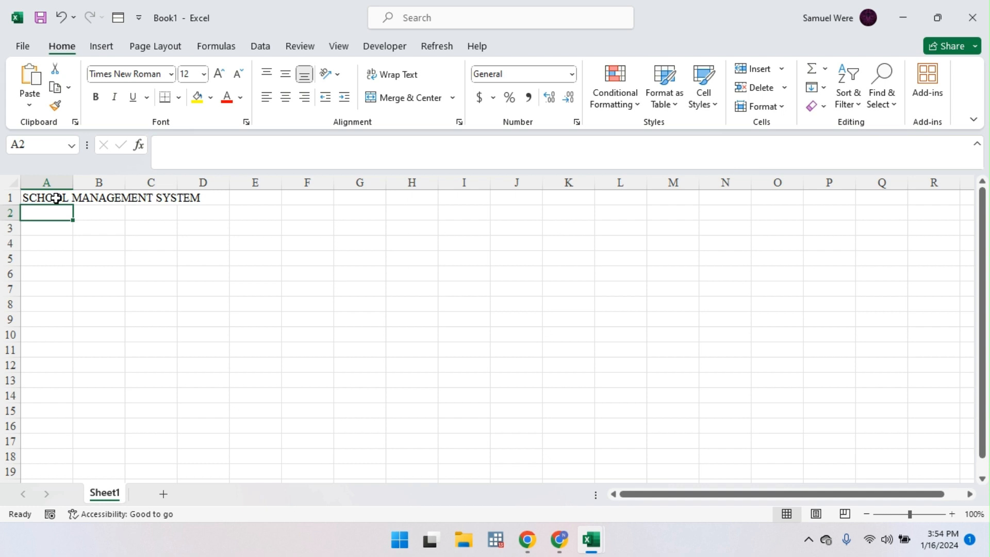
Step: Enter the S/no heading in A2
type("s")
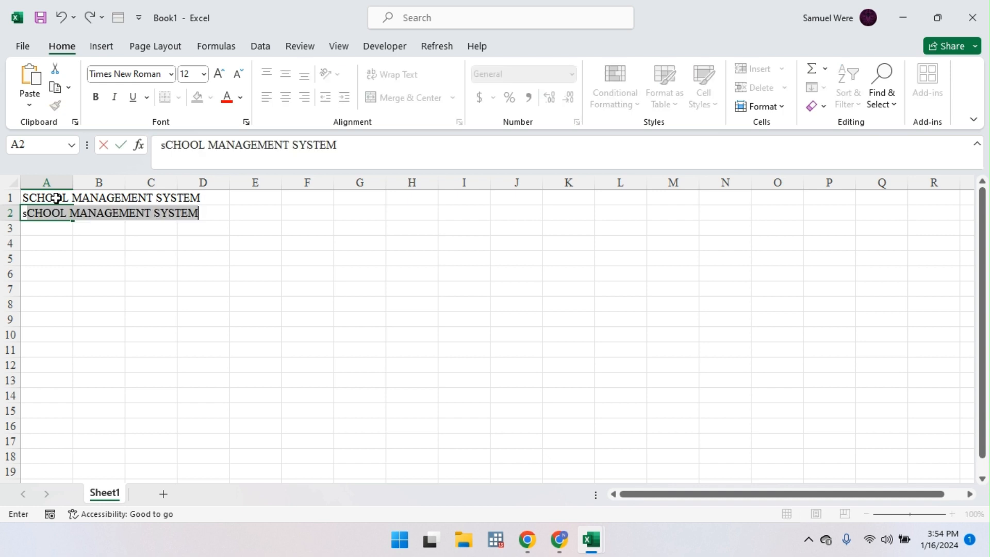
key("BackSpace")
key("BackSpace")
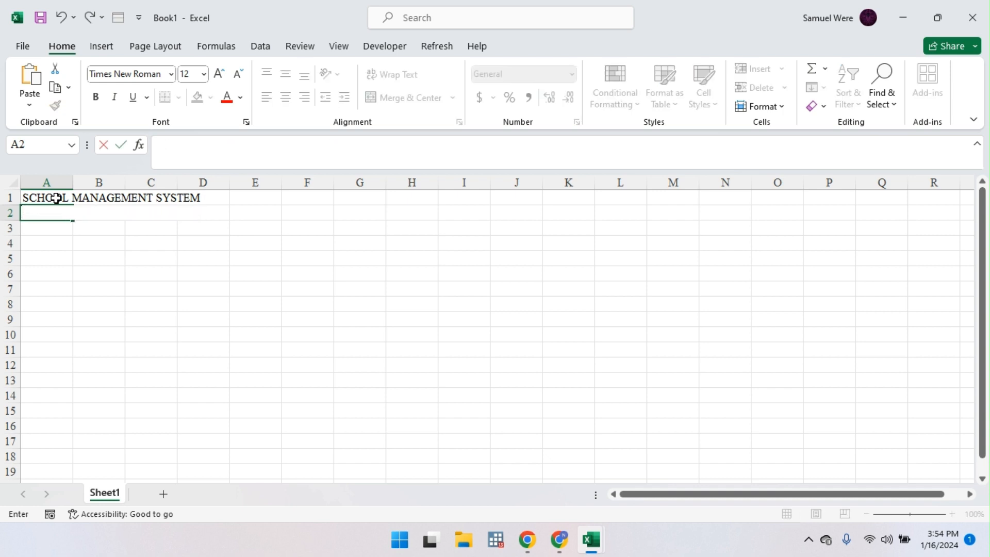
type("S")
key("BackSpace")
type("/no")
key("Return")
key("Up")
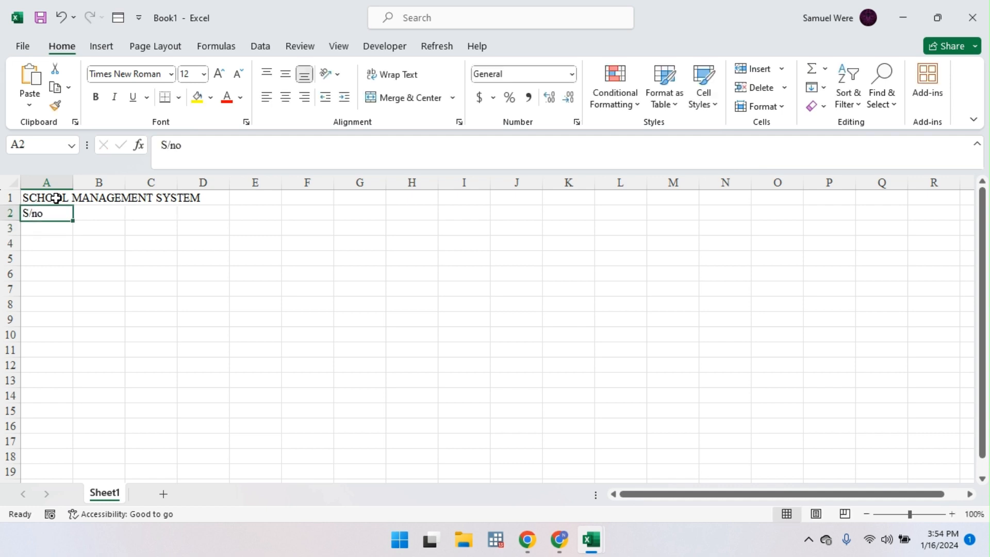
left_click(51, 228)
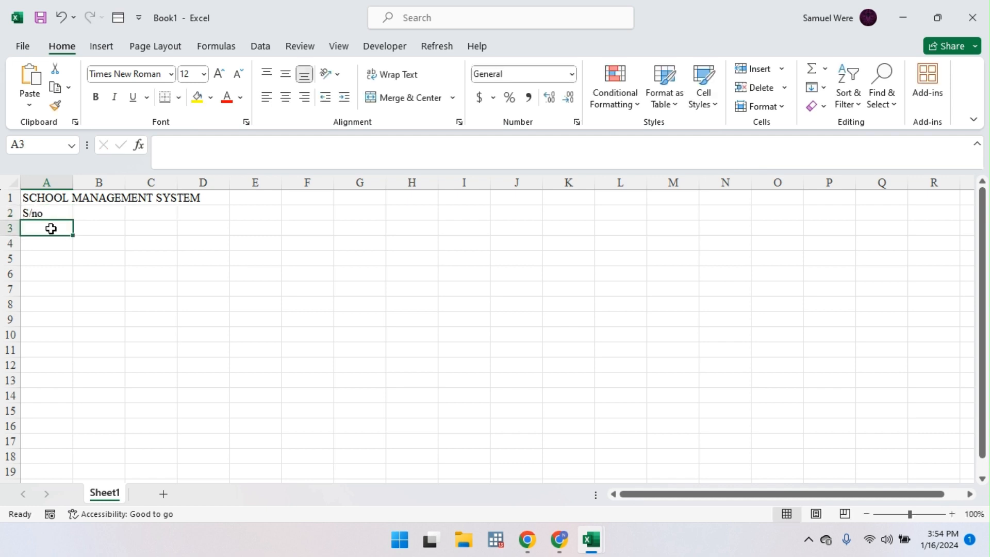
type("=")
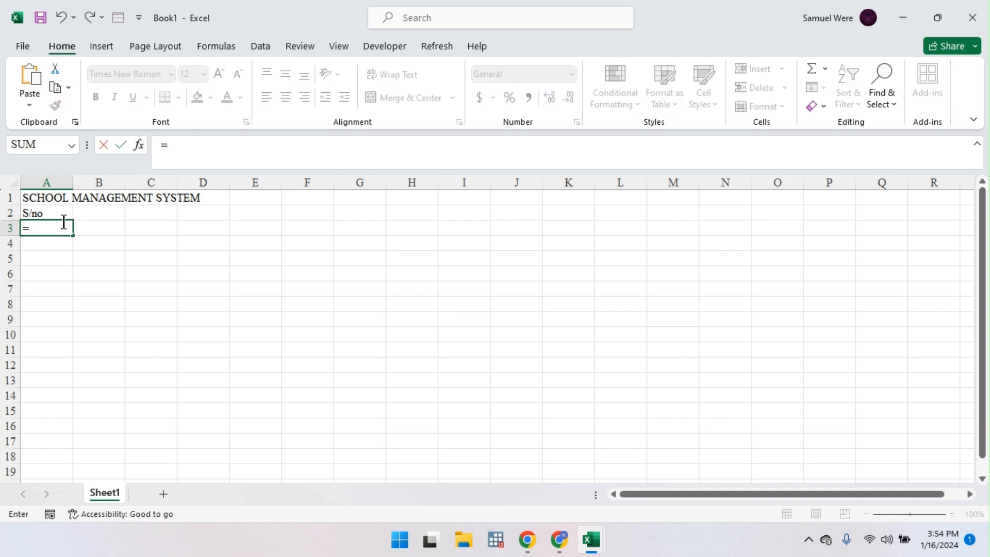
key("Escape")
Step: Add the Name, Gender and Maths headings in B2 to D2
left_click(103, 213)
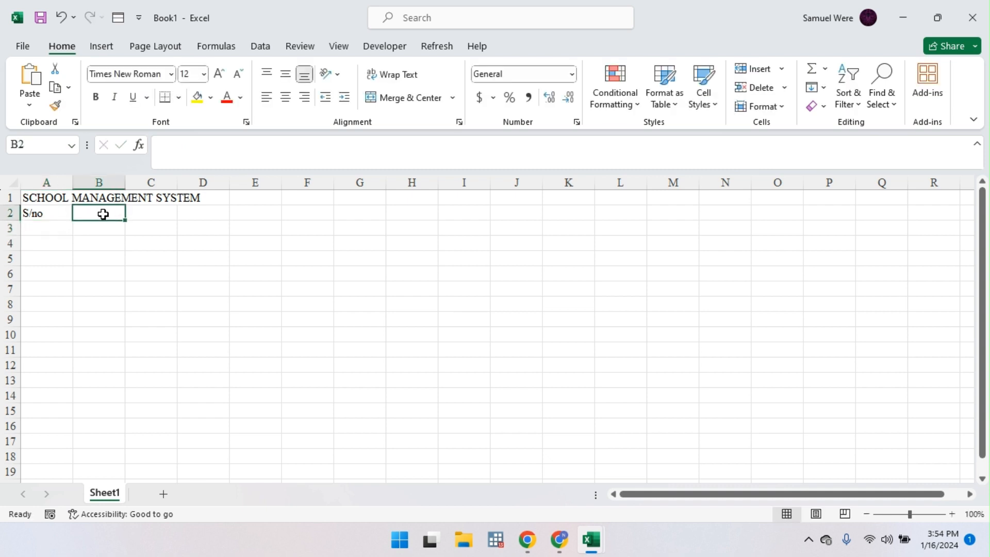
type("Names")
key("Tab")
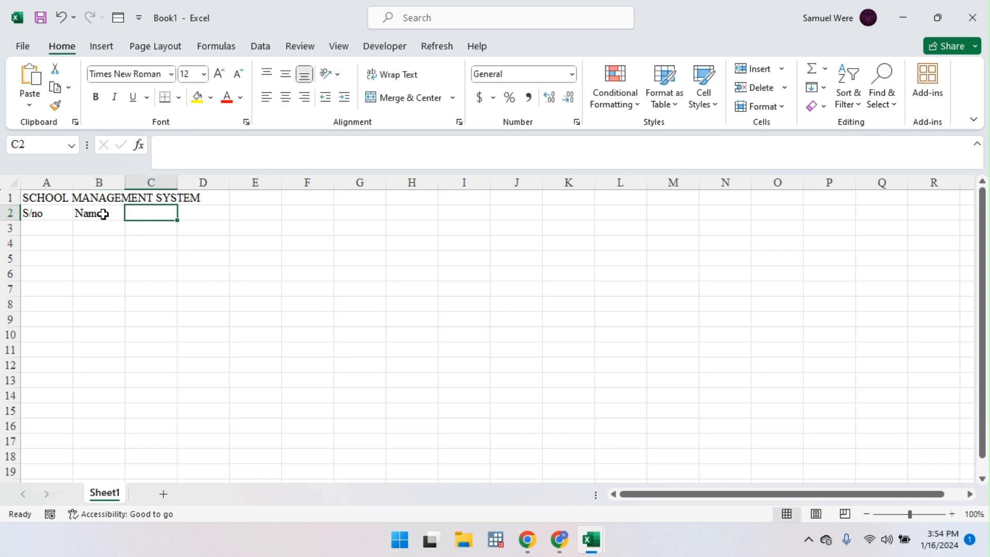
left_click(103, 214)
type("Name")
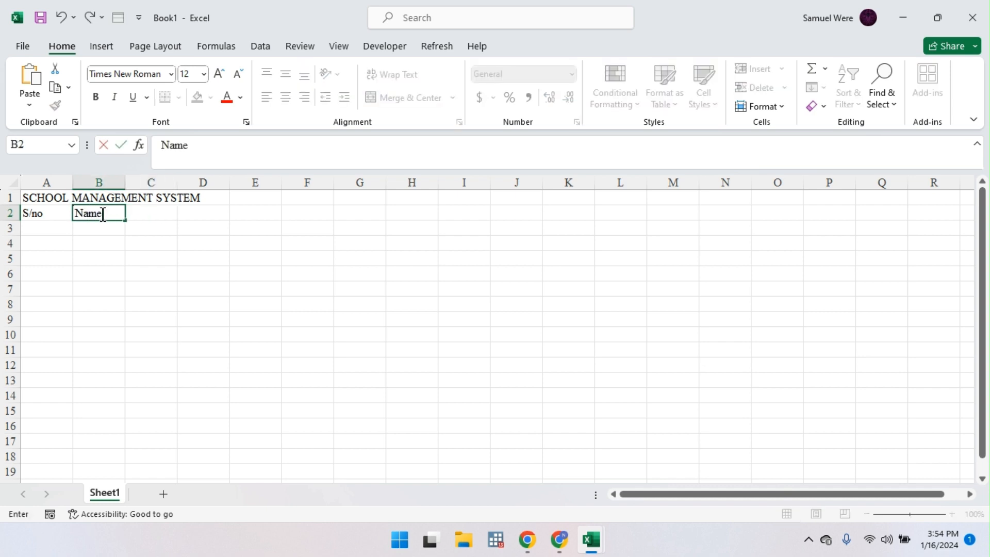
key("Tab")
type("Gender")
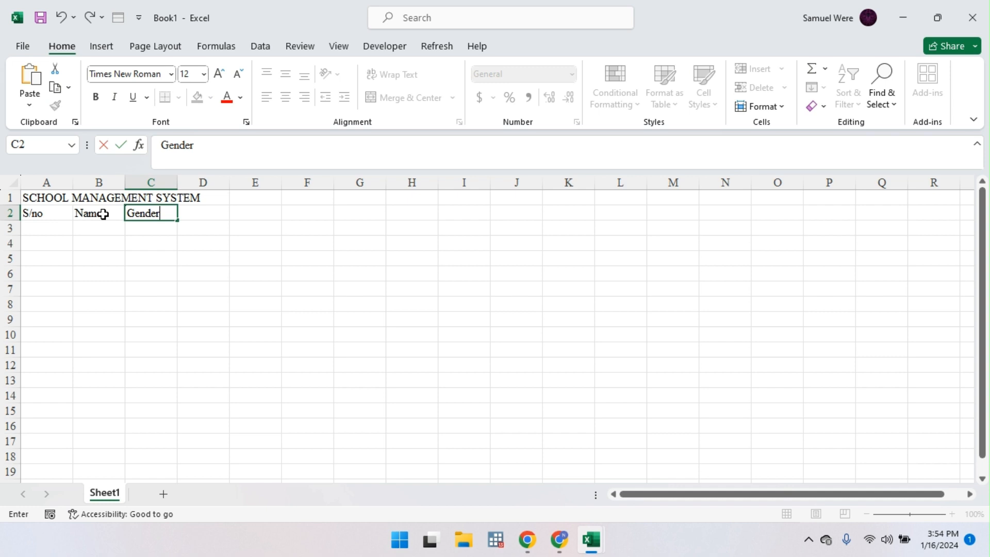
key("Tab")
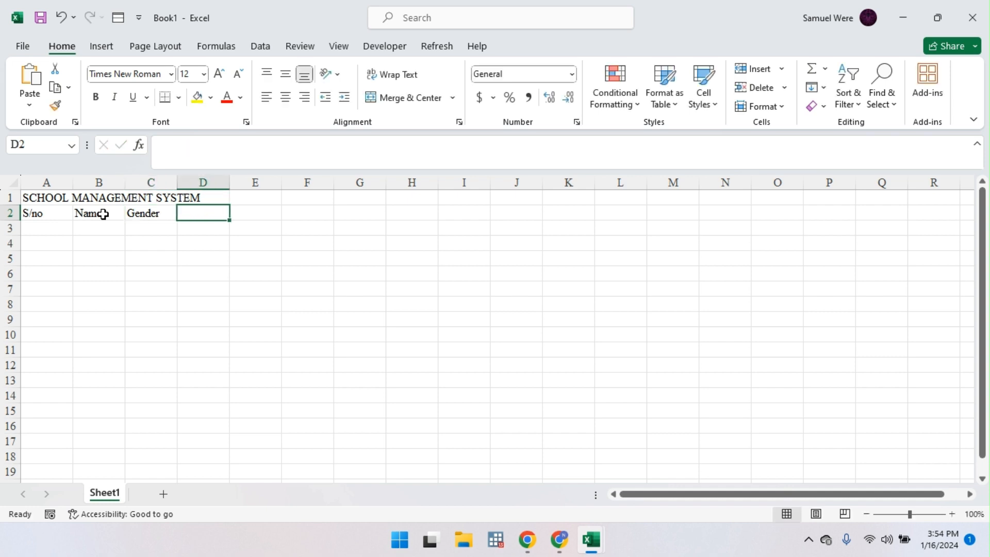
type("MAt")
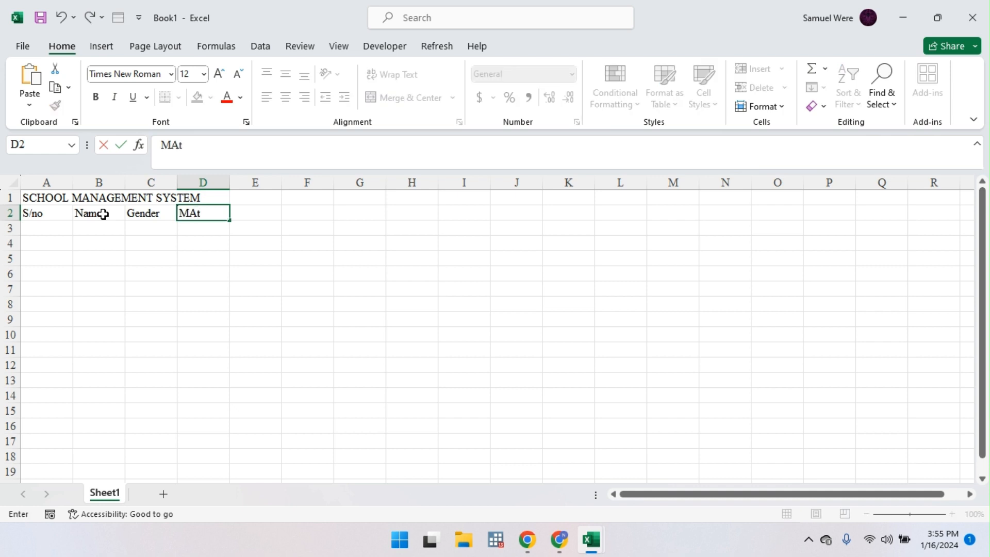
type("le")
key("BackSpace")
key("BackSpace")
key("BackSpace")
type("aths")
key("Tab")
Step: Add the Science, Psychology, English and Chemistry headings in E2 to H2
type("Science")
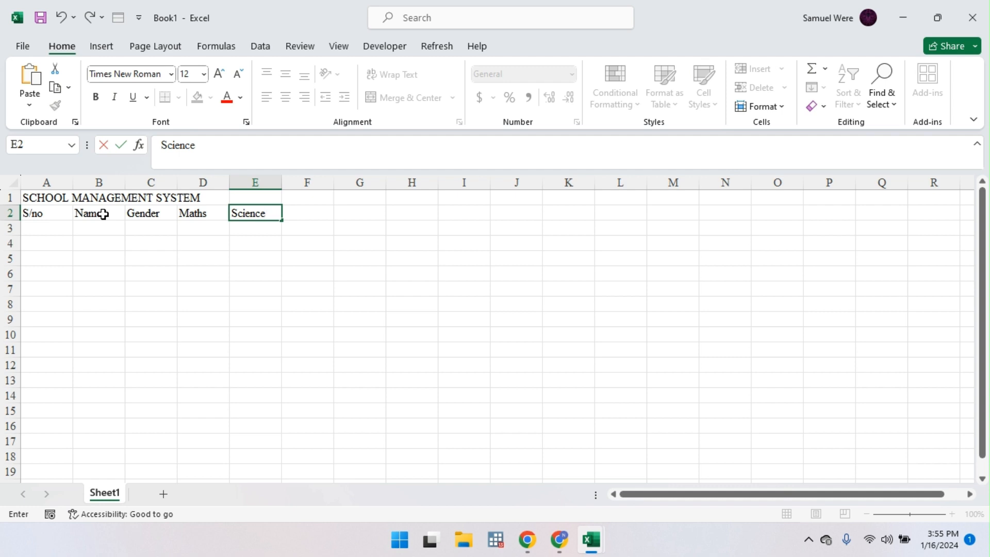
key("Tab")
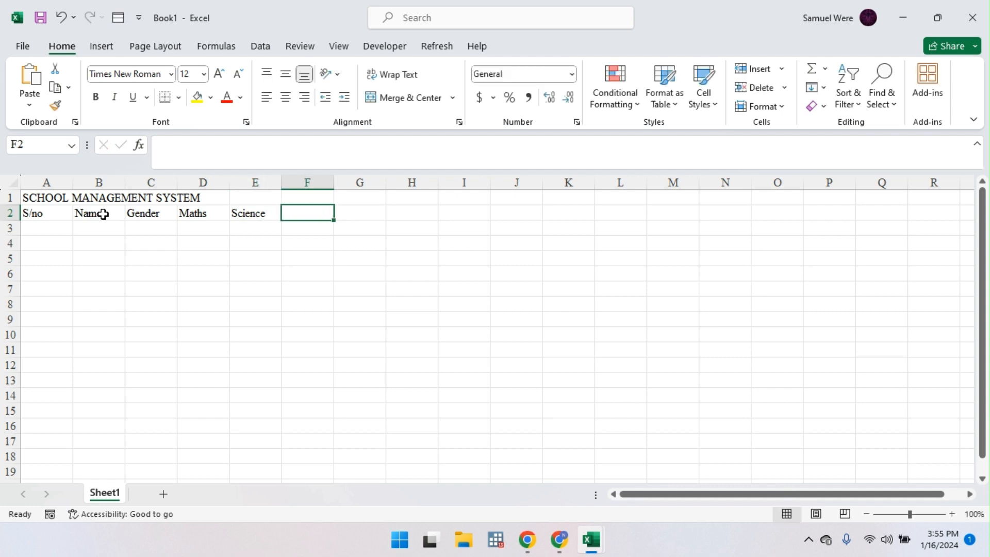
type("Psyc")
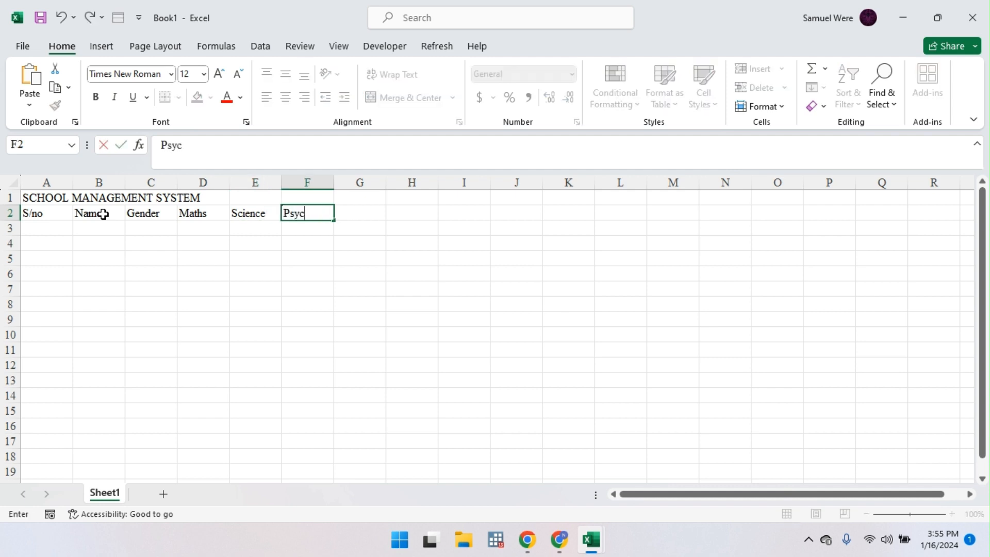
type("hology")
key("Tab")
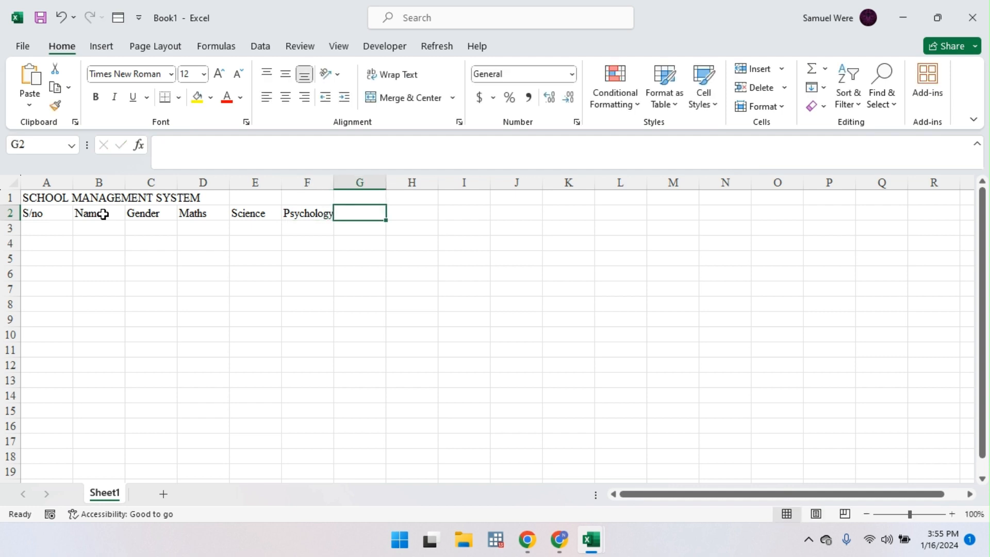
type("Englih")
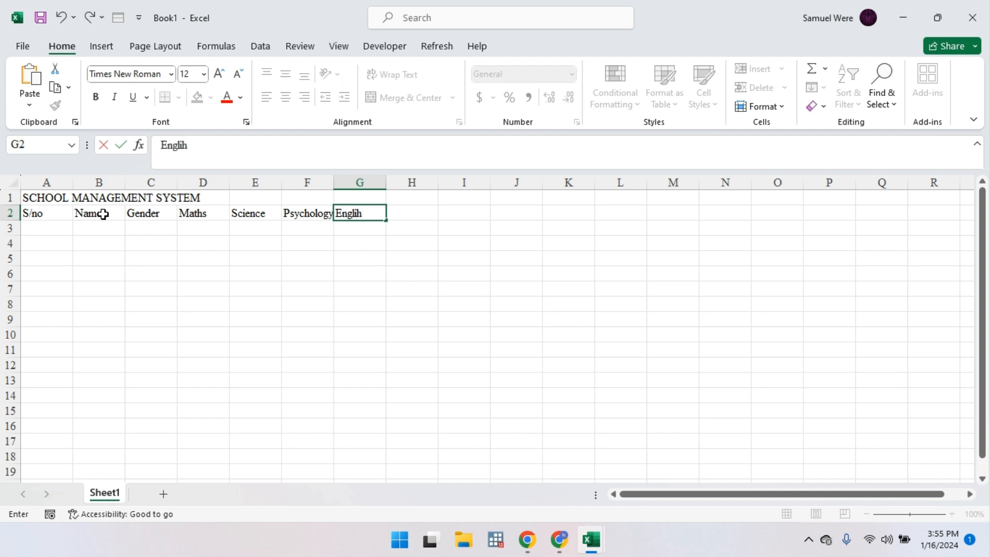
key("BackSpace")
type("sh")
key("Tab")
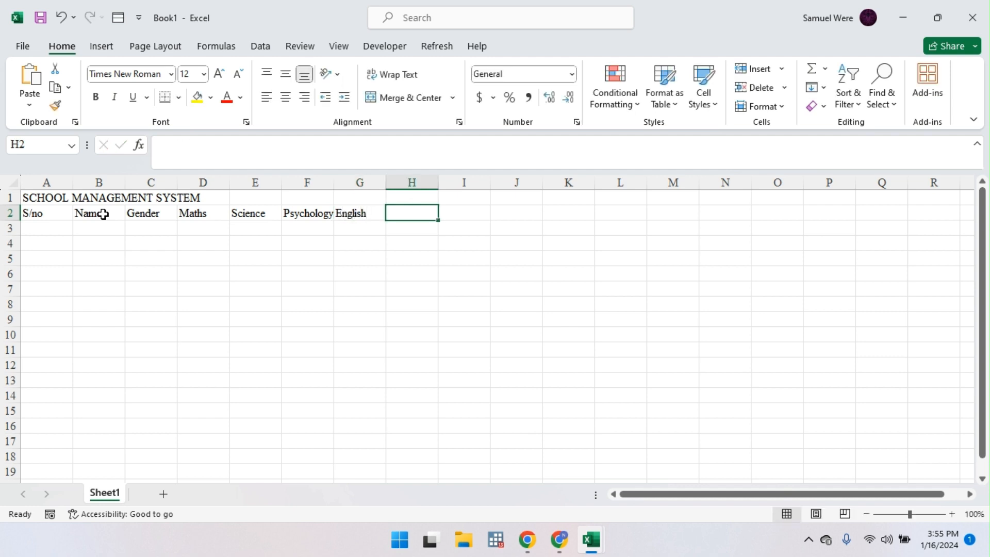
type("Chemistry")
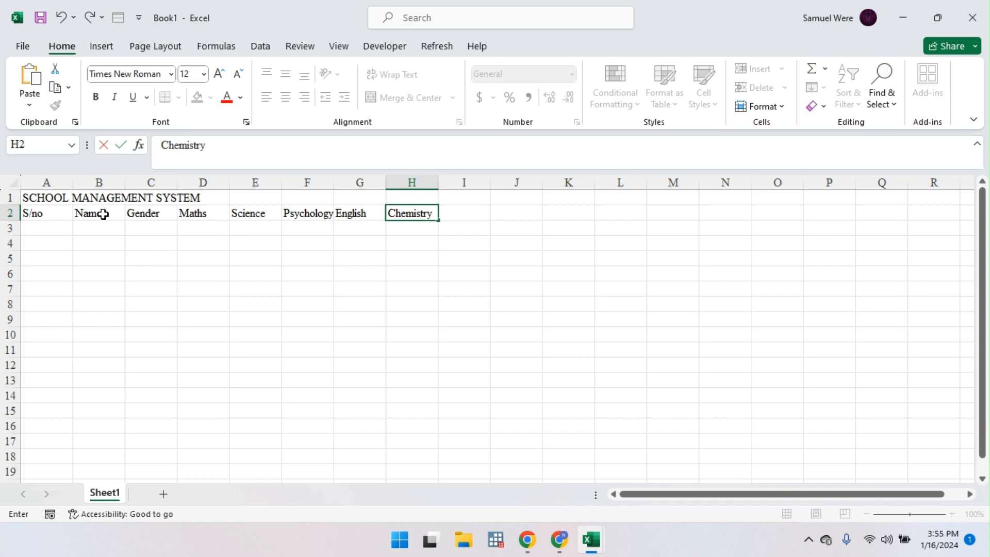
key("Return")
Step: Start A3's formula as =SEQUENCE(COUNTA( using the function suggestions
left_click(48, 226)
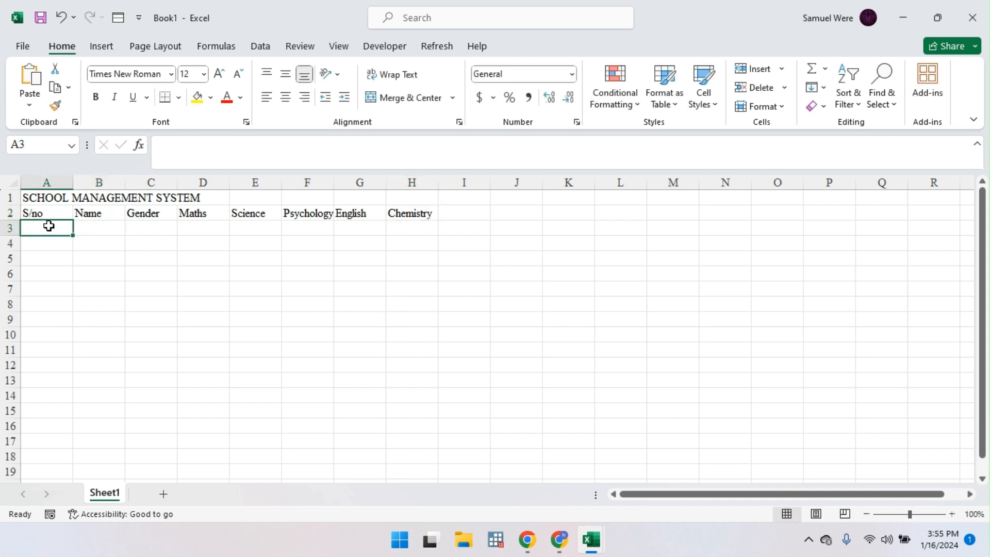
type("=")
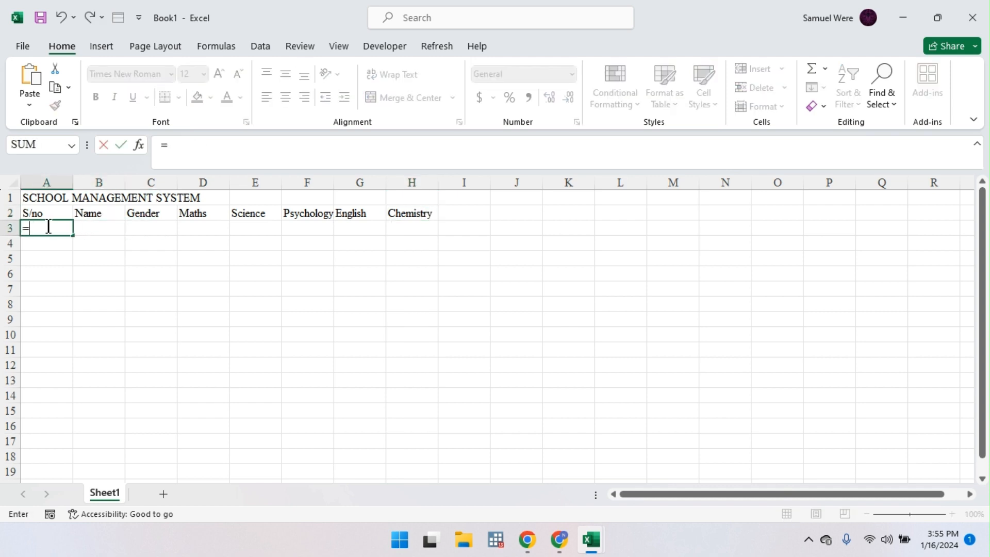
type("seq`")
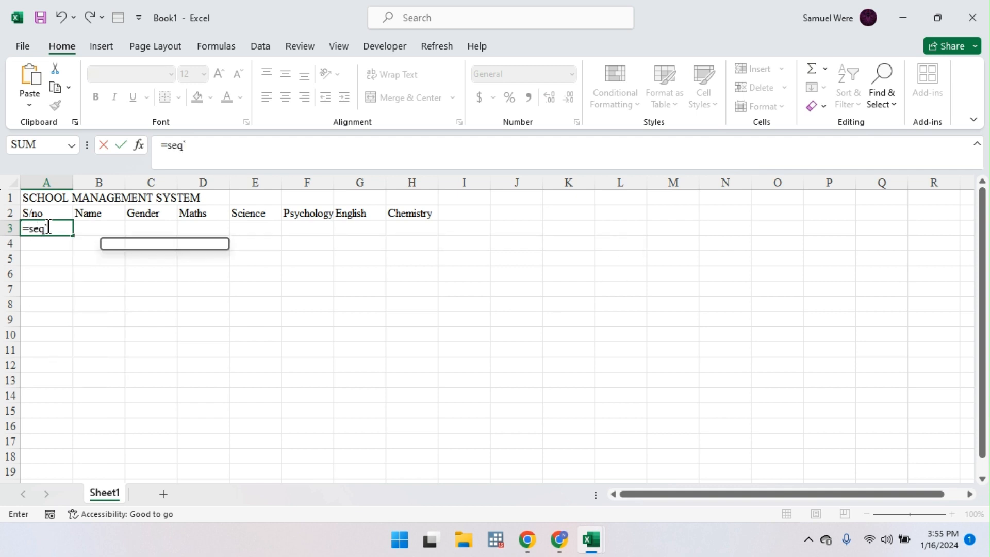
key("BackSpace")
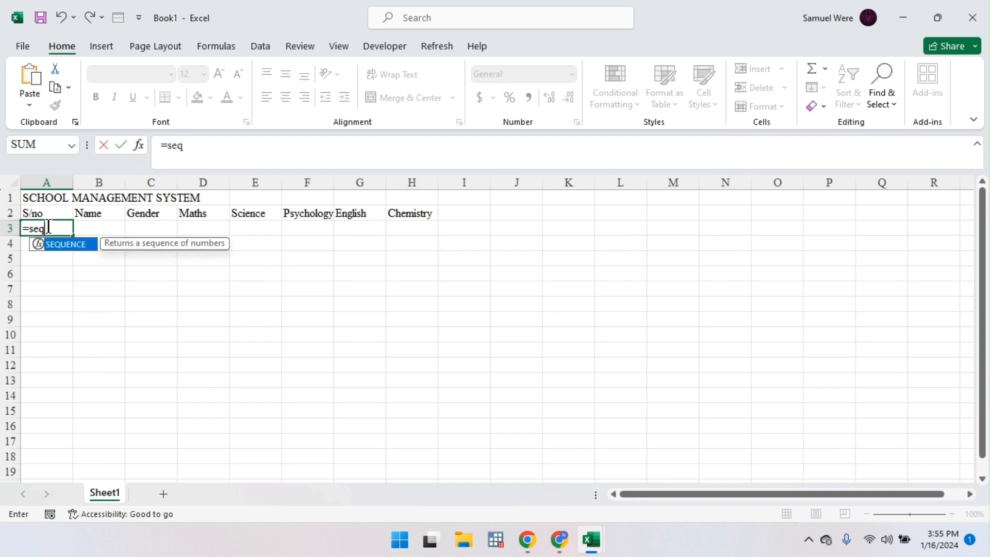
key("Tab")
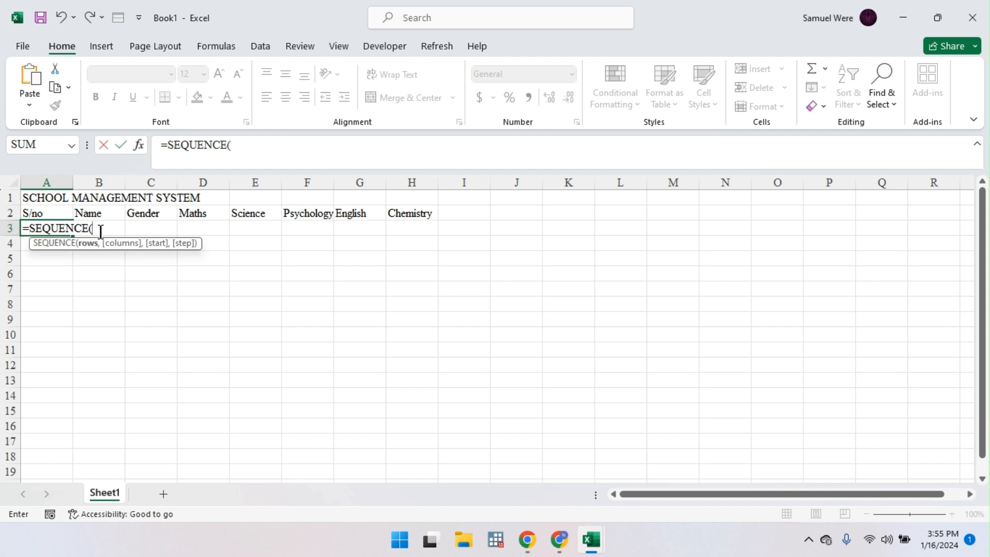
type("cou")
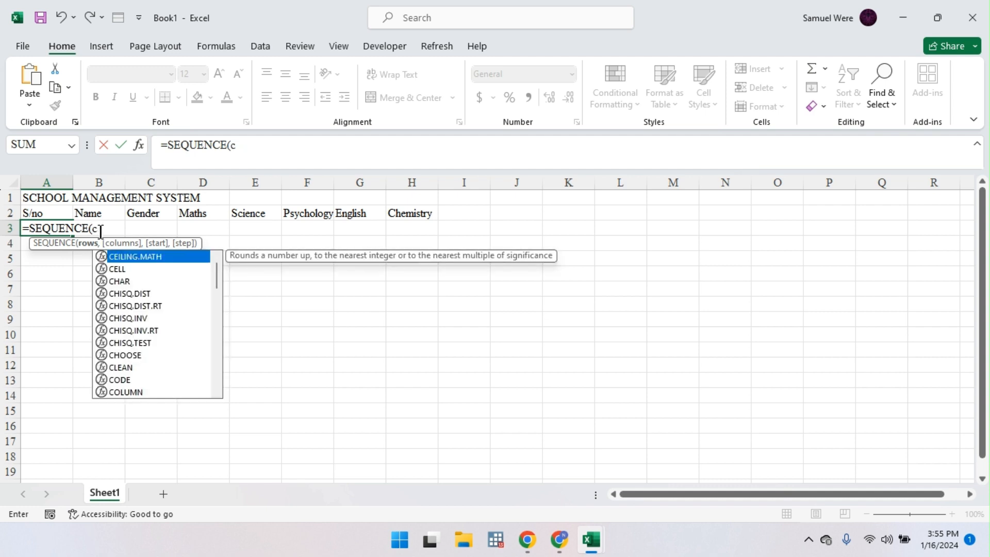
key("Down")
key("Down")
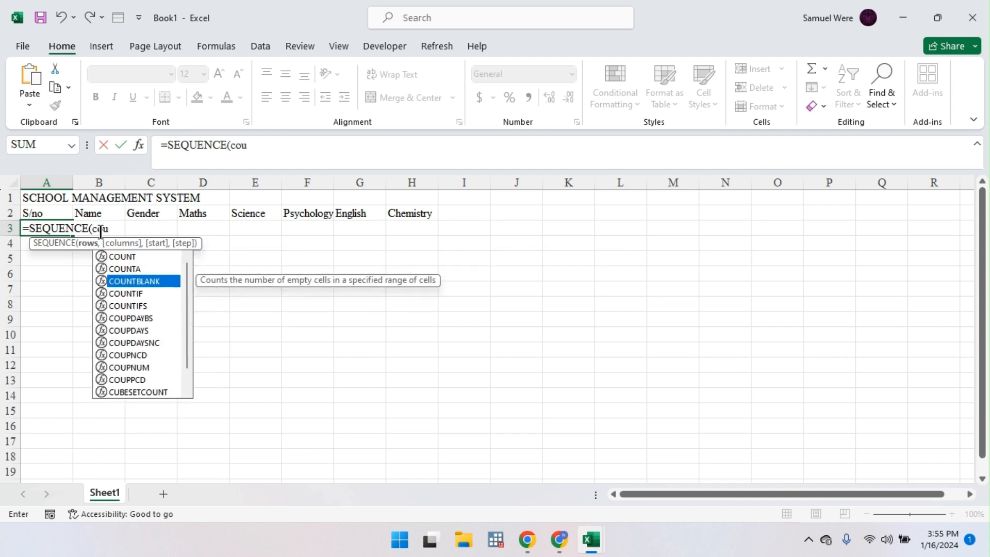
key("Up")
key("Tab")
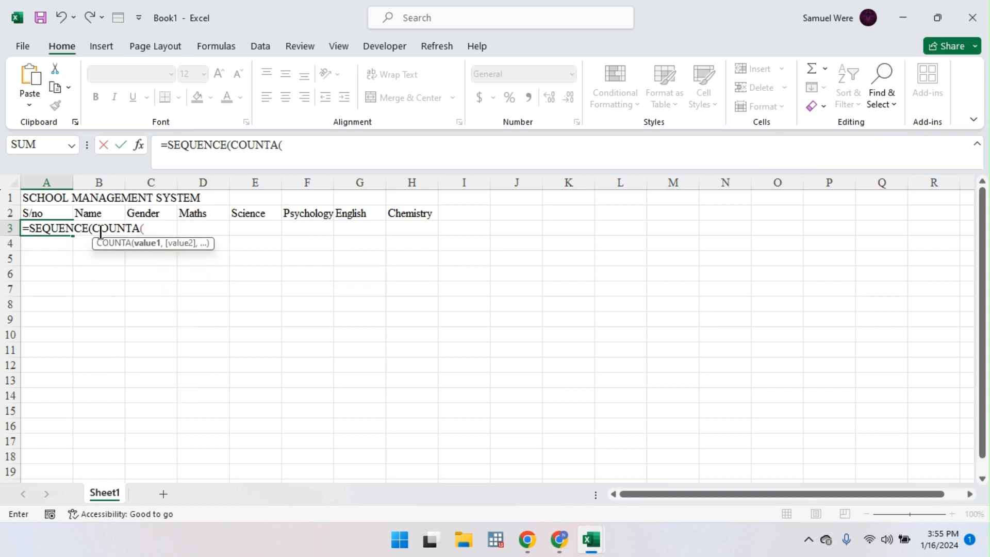
Step: Point COUNTA at the range B3:B1000 and commit the serial-number formula
left_click(111, 182)
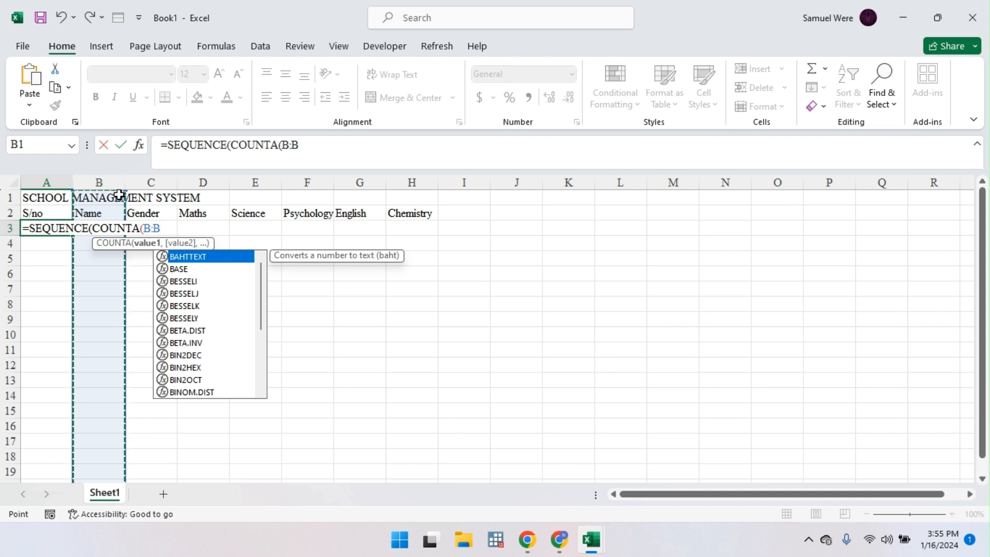
left_click(151, 228)
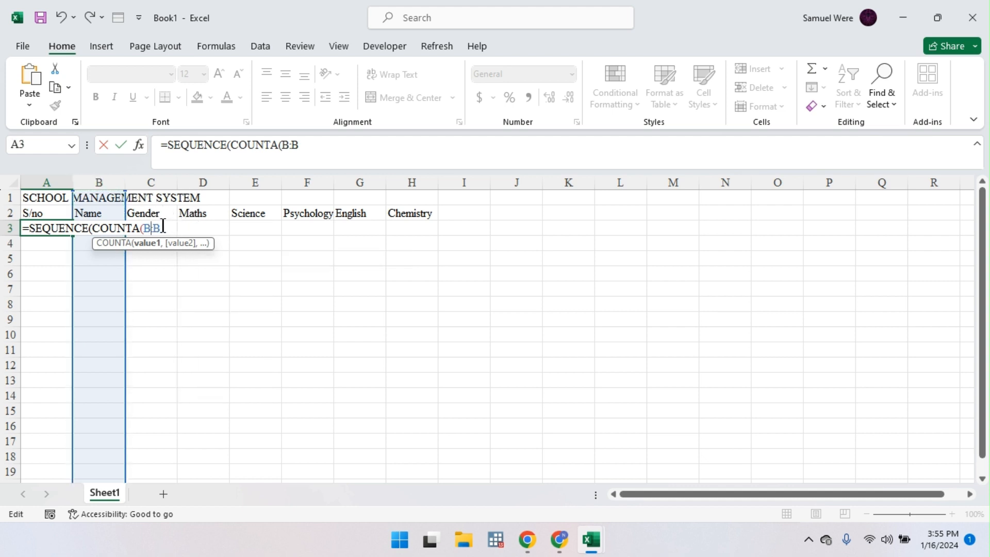
type("3")
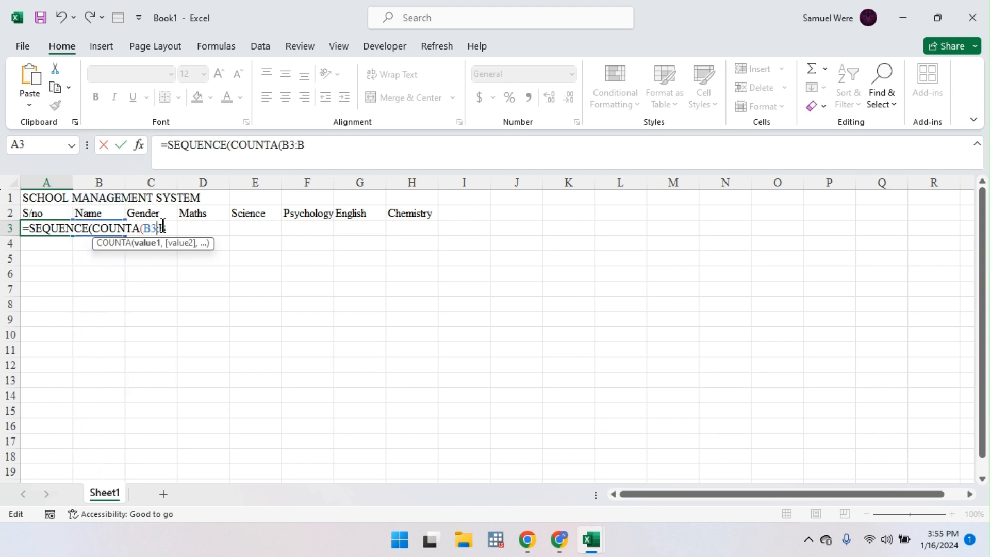
left_click(175, 228)
type("100")
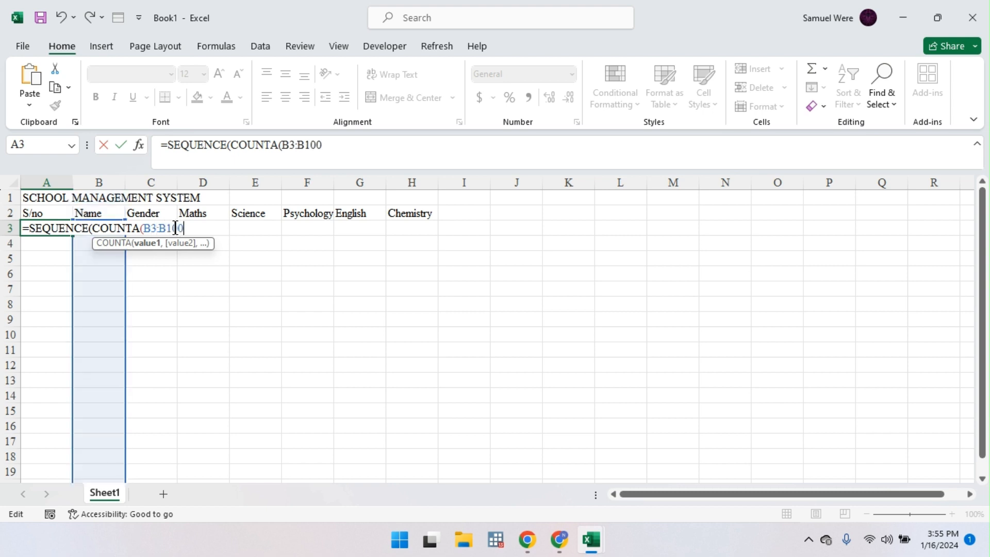
key("BackSpace")
type("00")
key("Return")
key("Return")
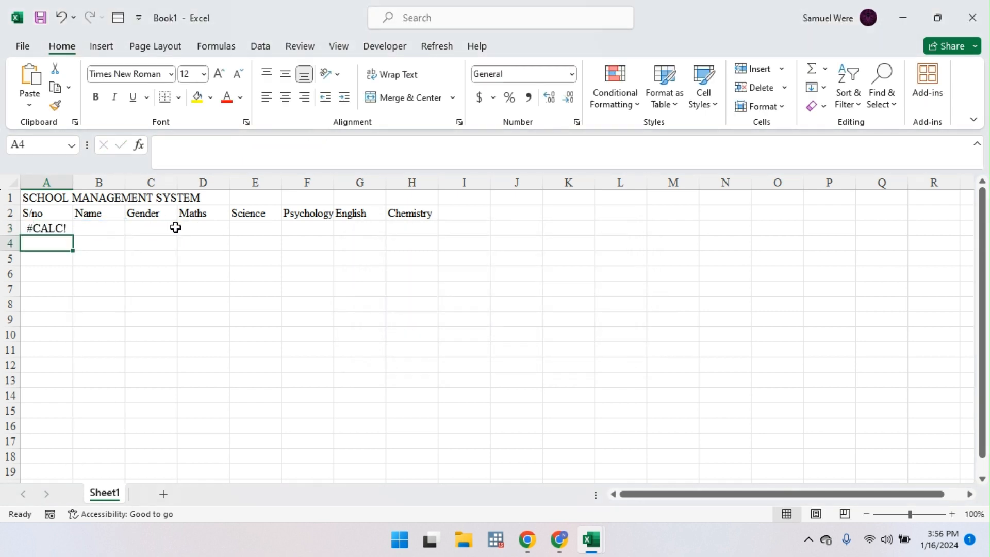
Step: Accept the bracket correction and enter the first student's name in B3
left_click(111, 232)
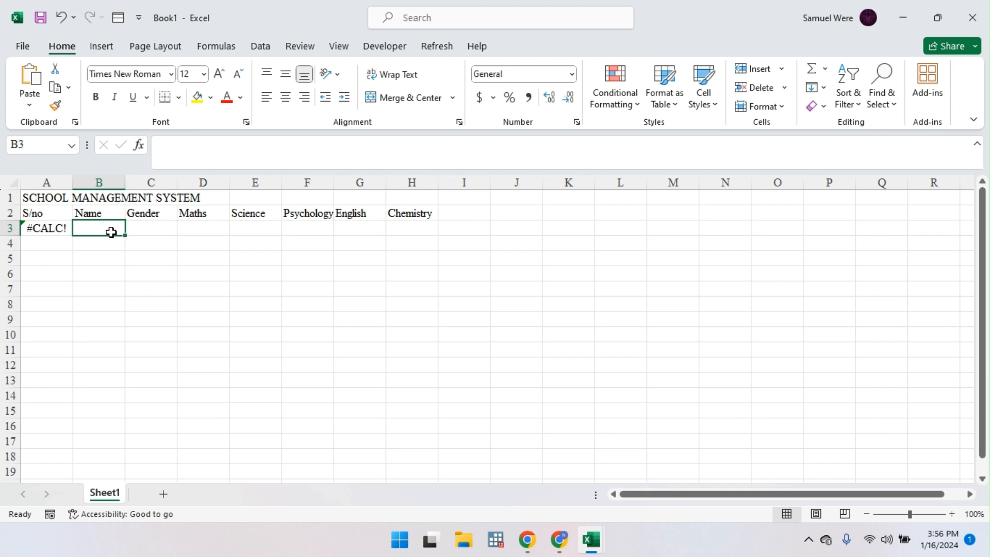
type("James")
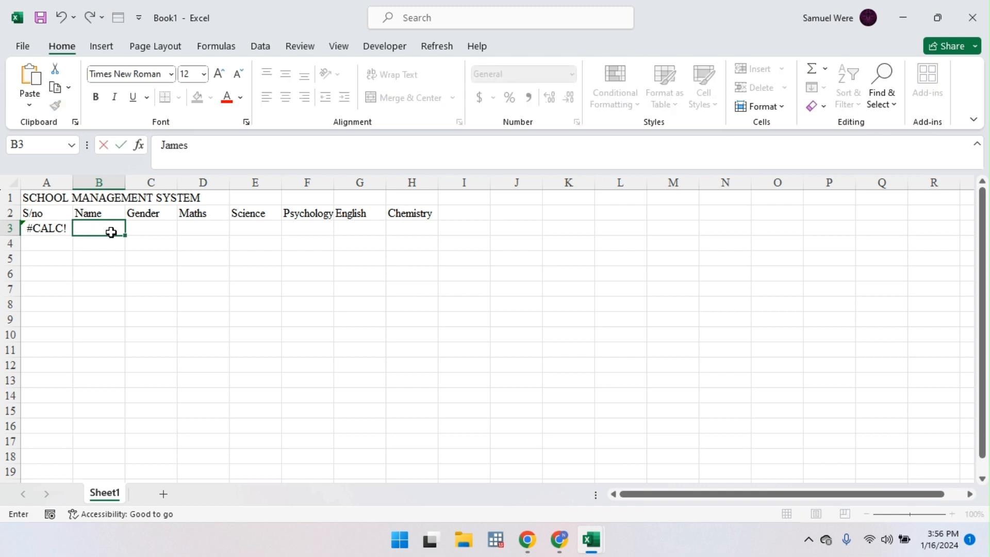
key("Return")
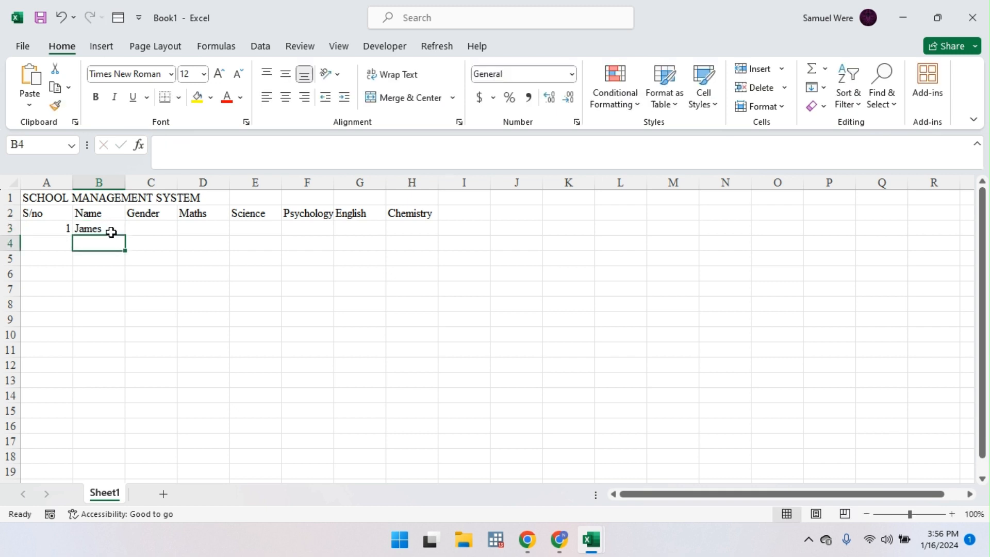
Step: Prefix A3's SEQUENCE formula with "XTK/2024/00" & so it shows XTK/2024/001
left_click(63, 229)
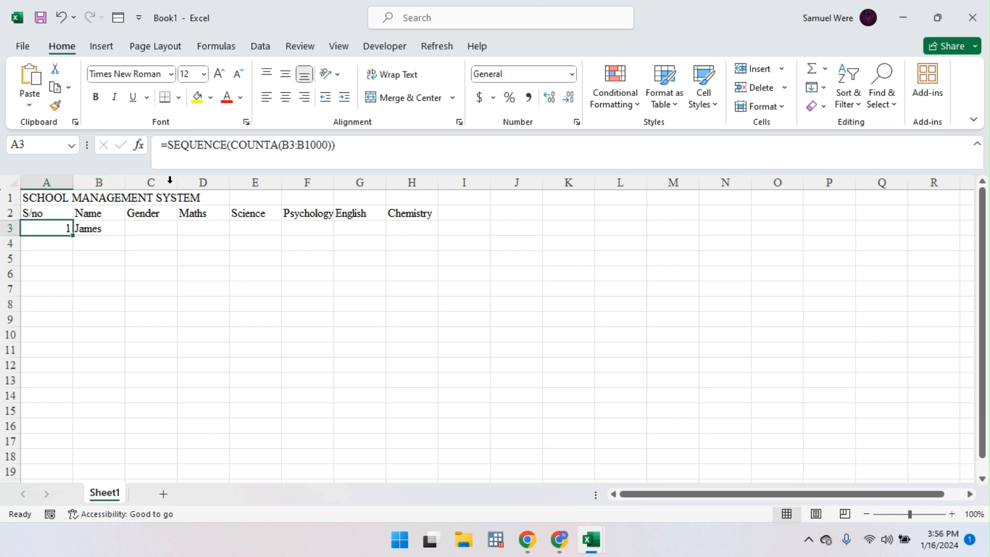
left_click(178, 144)
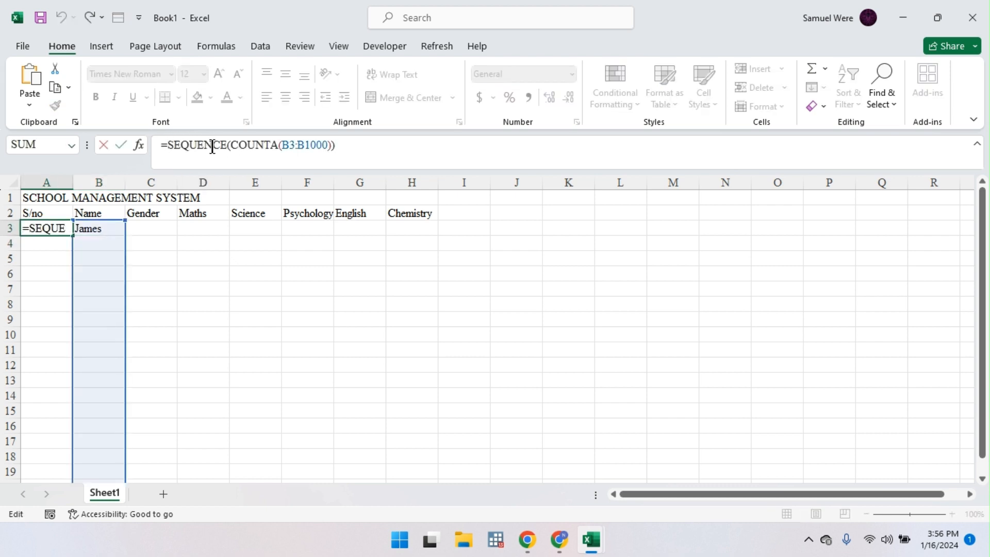
type("\"")
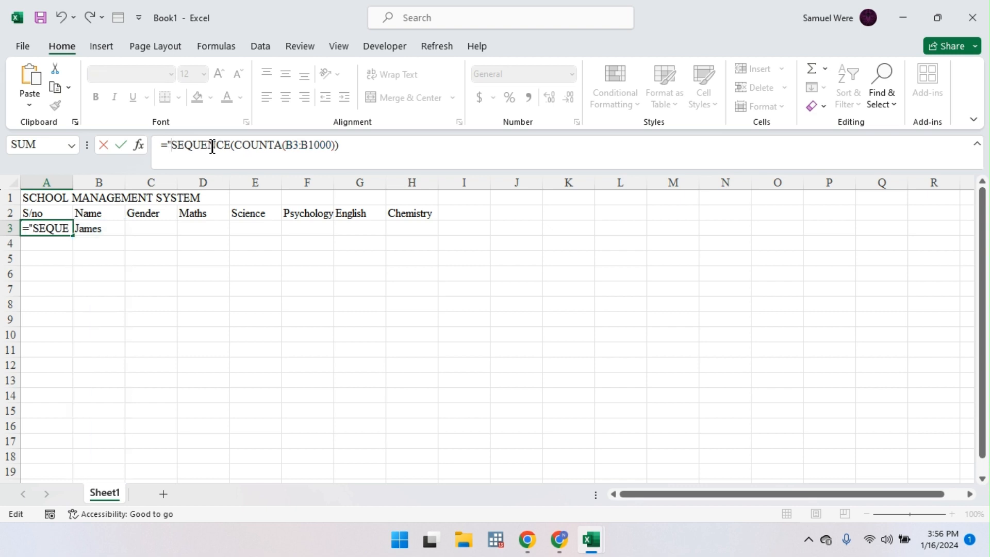
type("x")
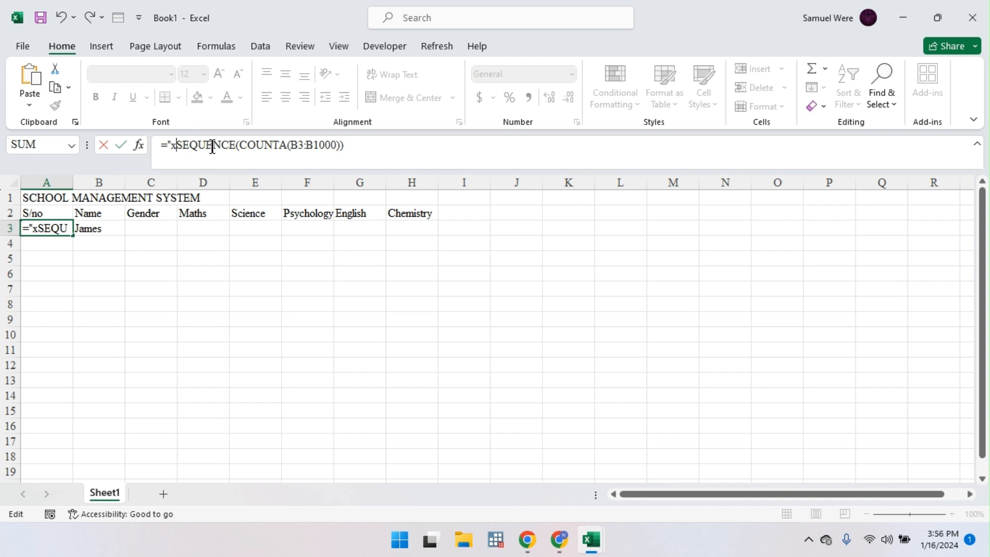
type("t")
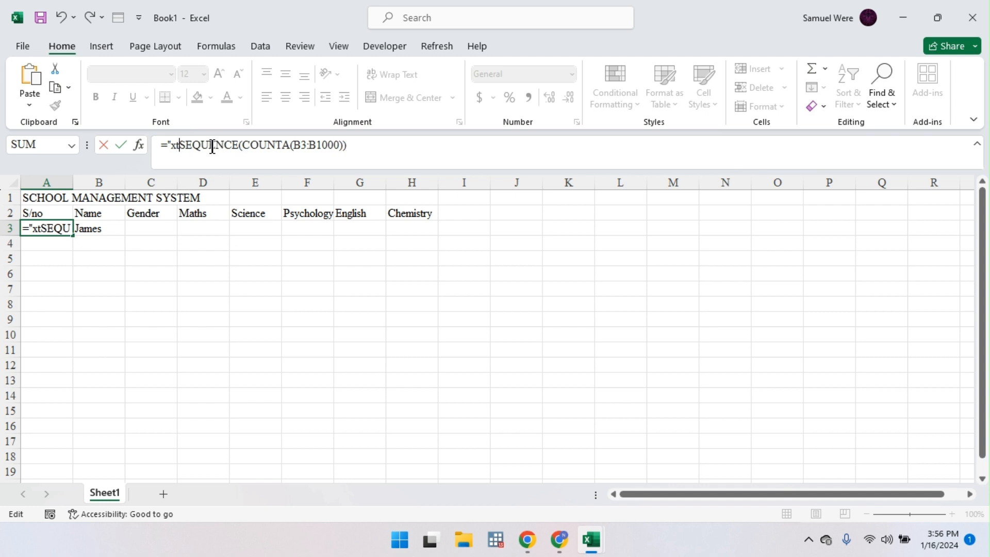
type("k")
key("BackSpace")
key("BackSpace")
key("BackSpace")
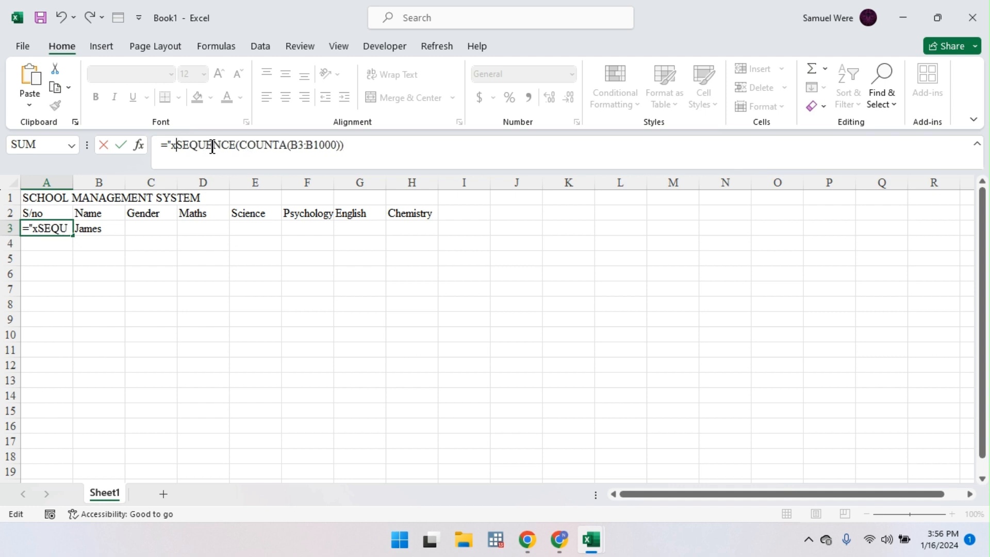
type("XTK")
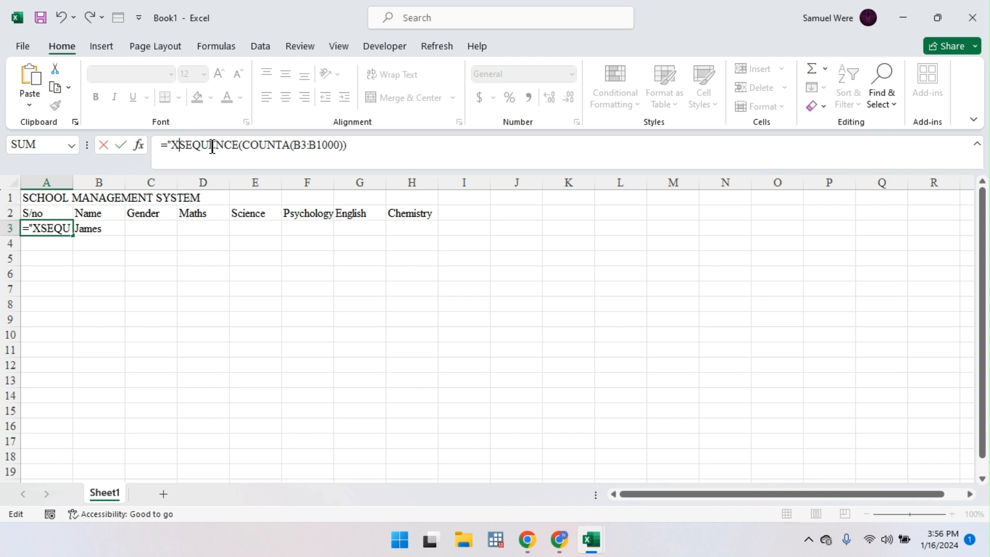
type("/")
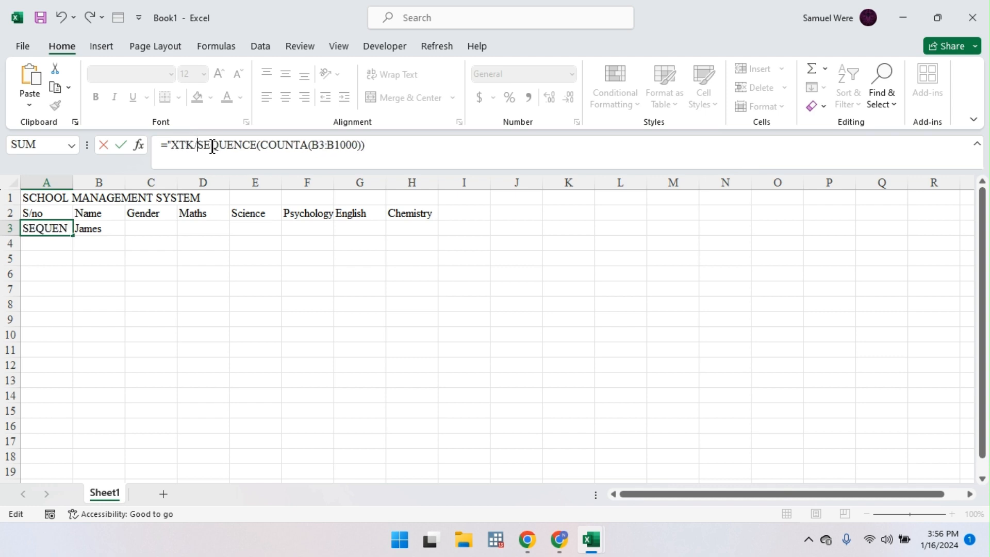
type("2024")
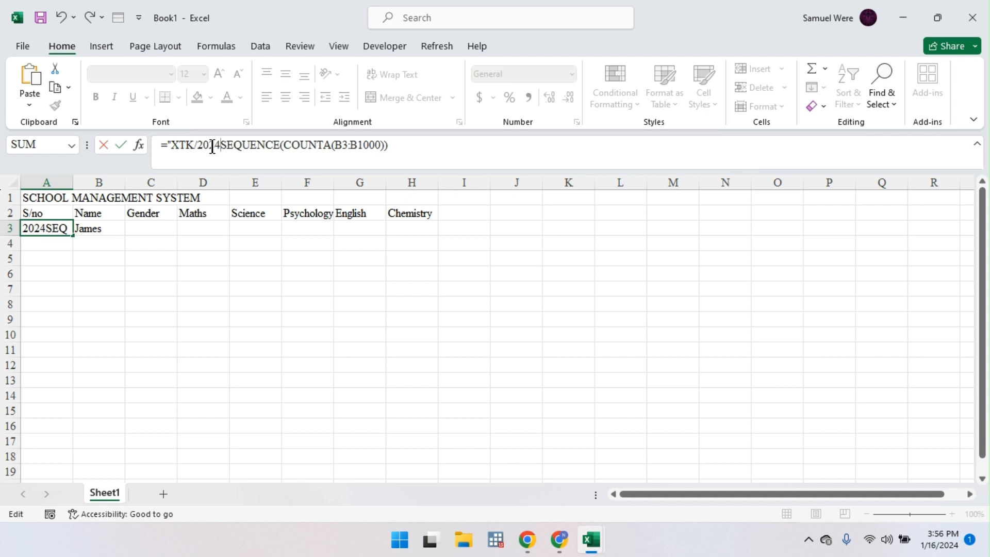
type("/")
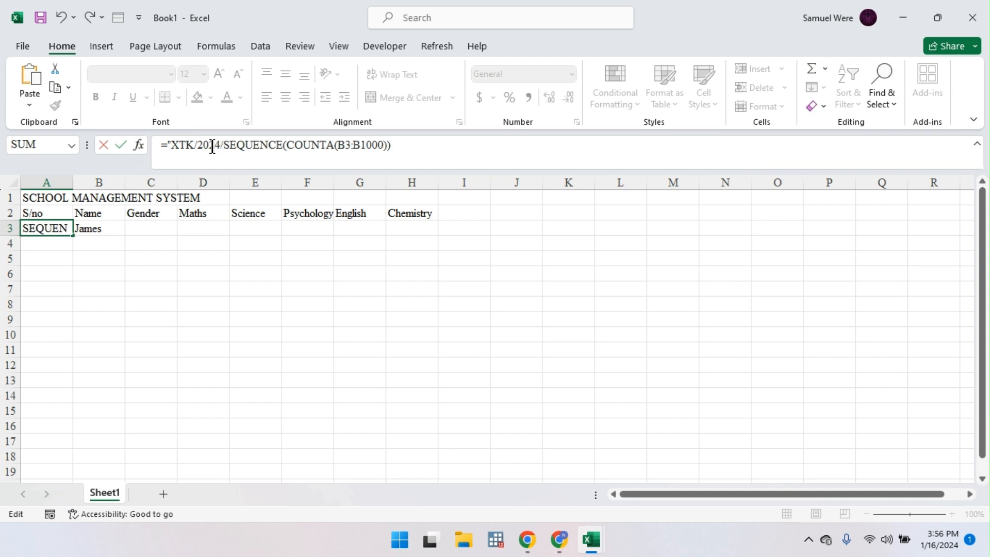
type("00")
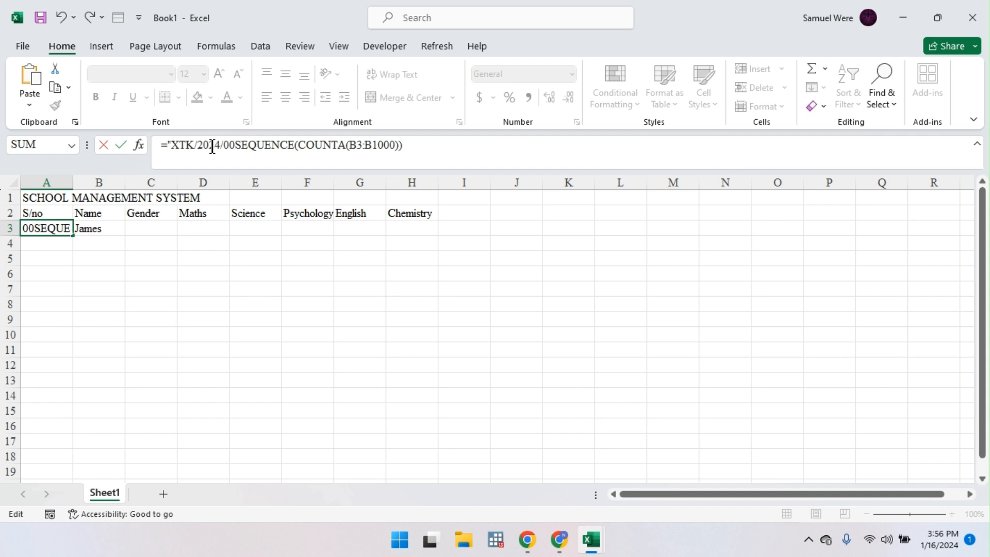
type("\"")
type(" &")
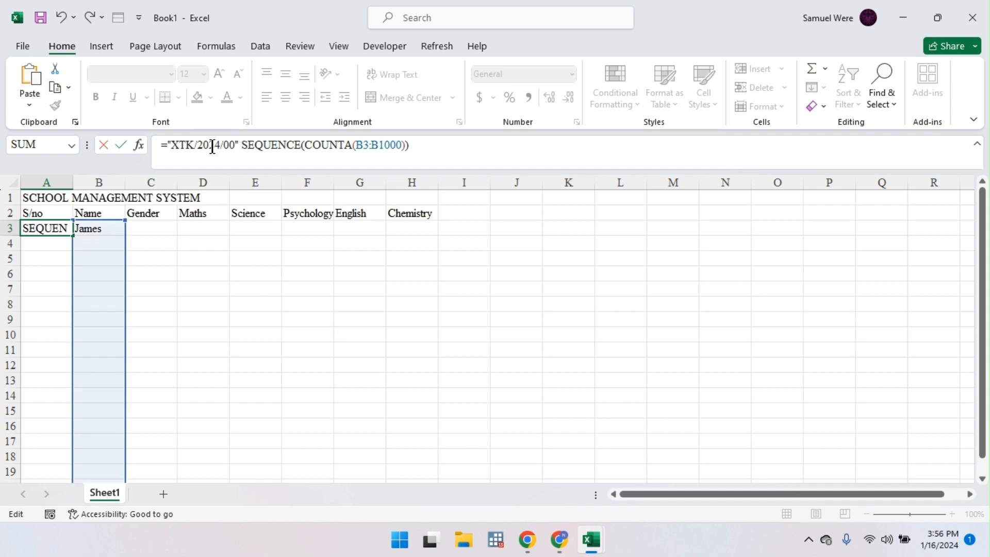
key("Return")
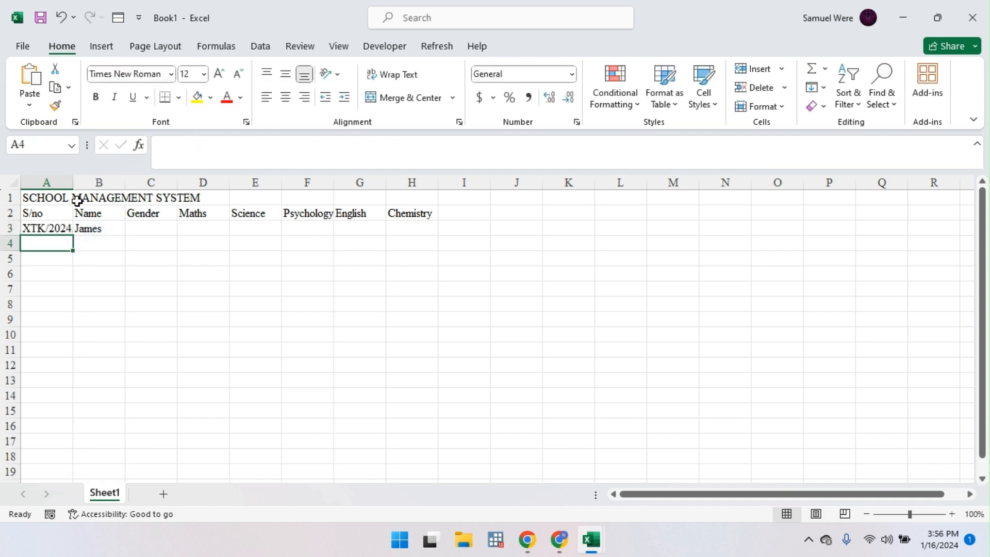
Step: Widen column A to check XTK/2024/001, then narrow it back
left_click_drag(73, 180, 95, 176)
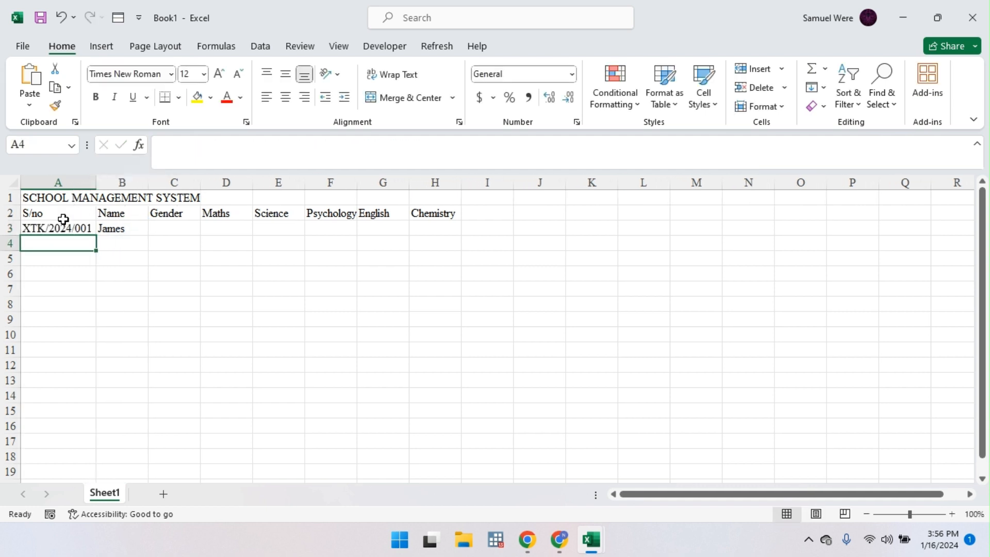
left_click(93, 225)
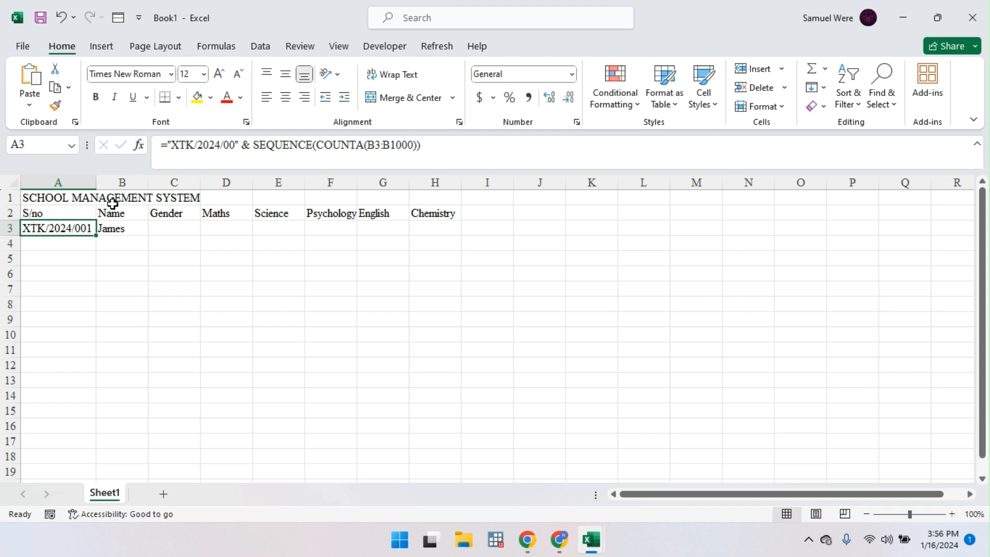
left_click_drag(98, 186, 68, 187)
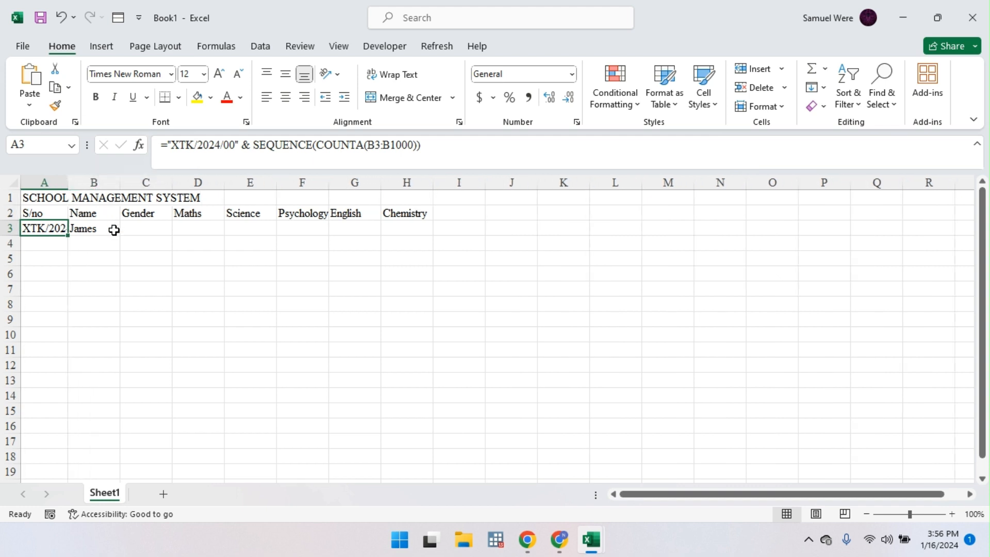
left_click(87, 244)
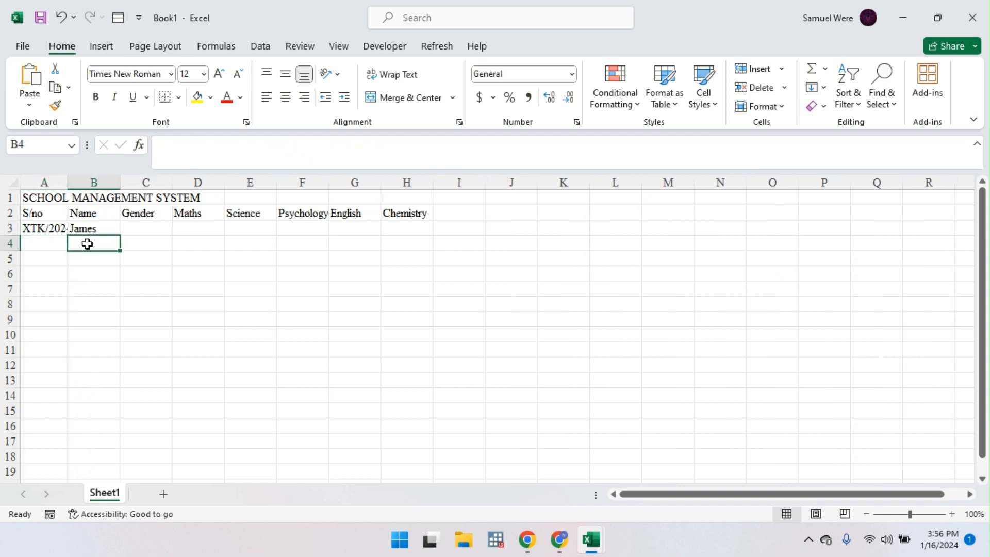
Step: Enter the next four student names in B4 to B7
double_click(88, 244)
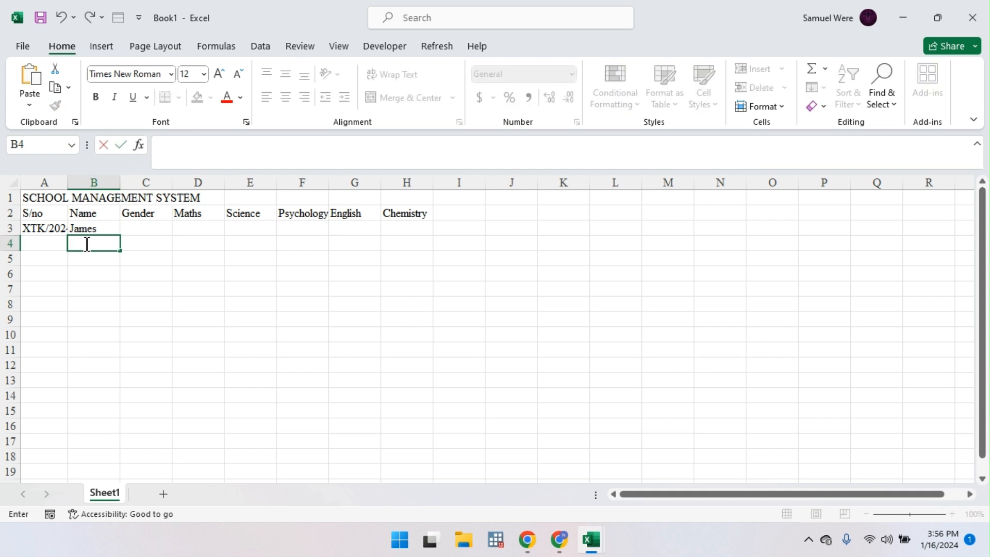
type("Jane")
key("Return")
type("Jo")
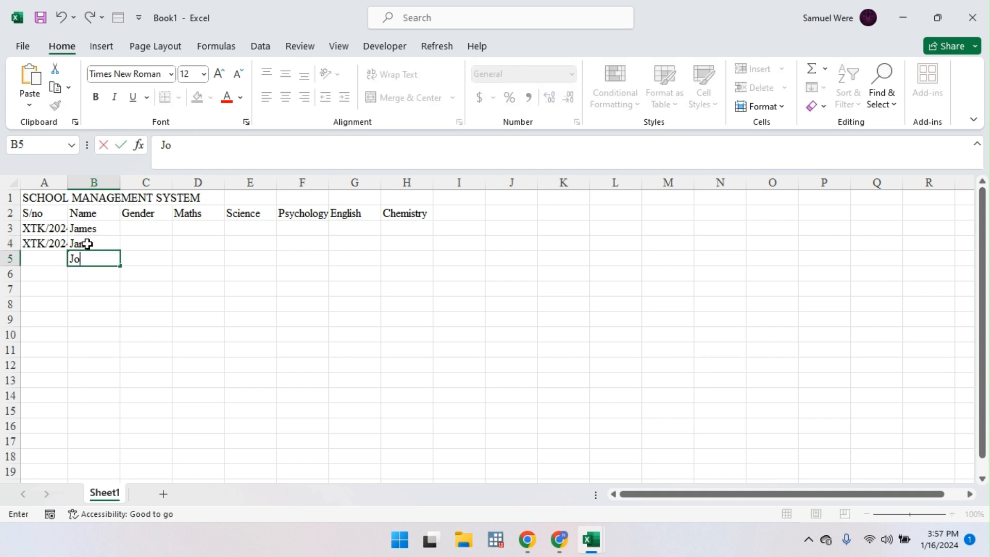
type("y")
key("Return")
type("Jack")
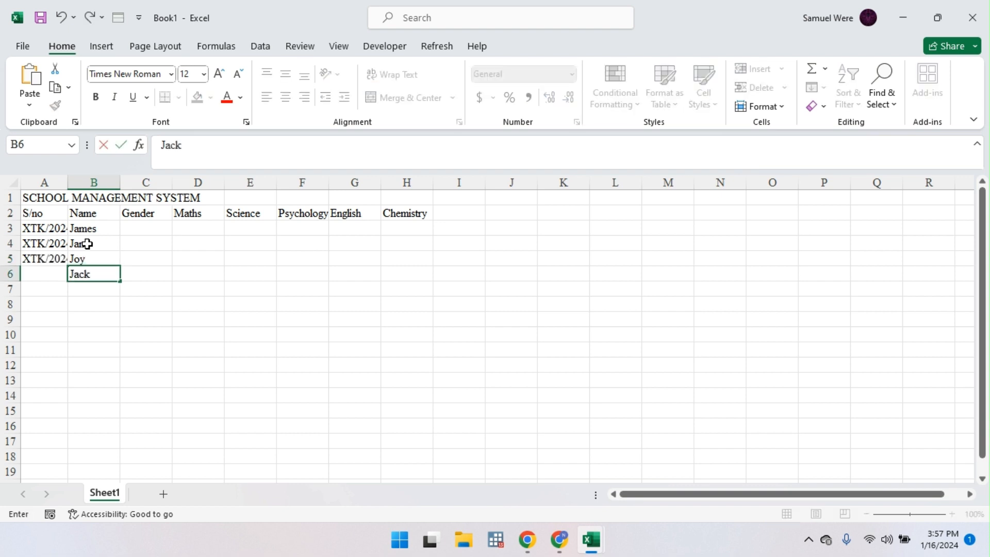
type("line")
key("Return")
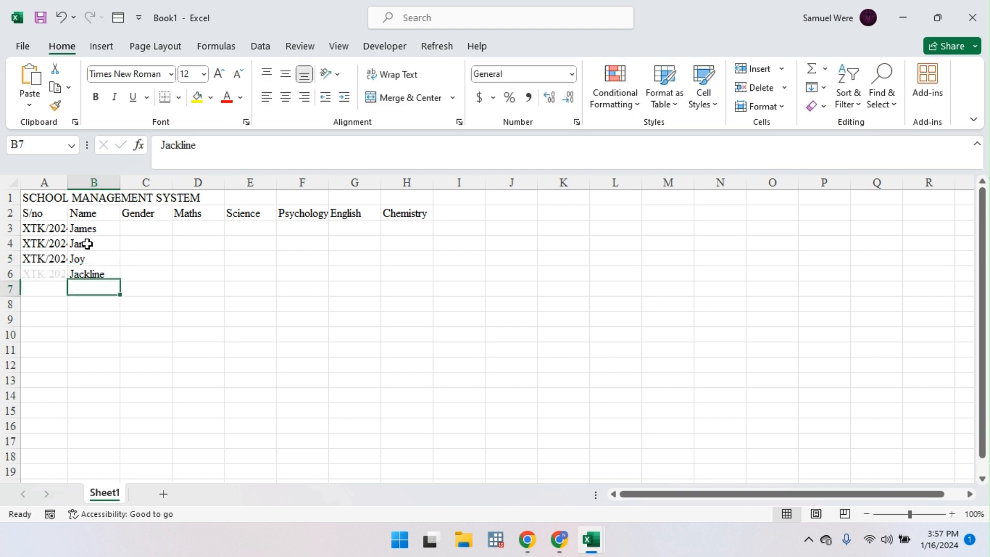
type("Jenn")
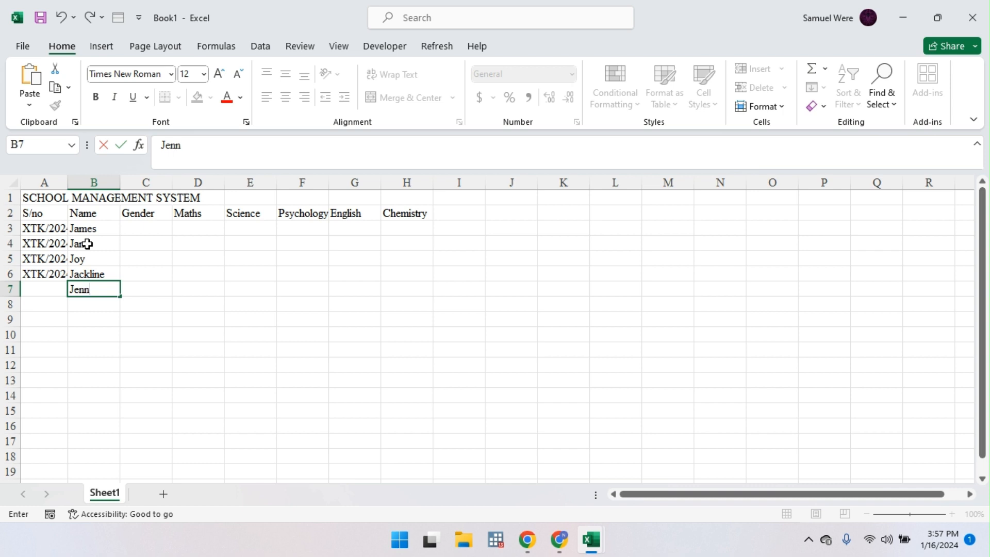
type("ipher")
key("Return")
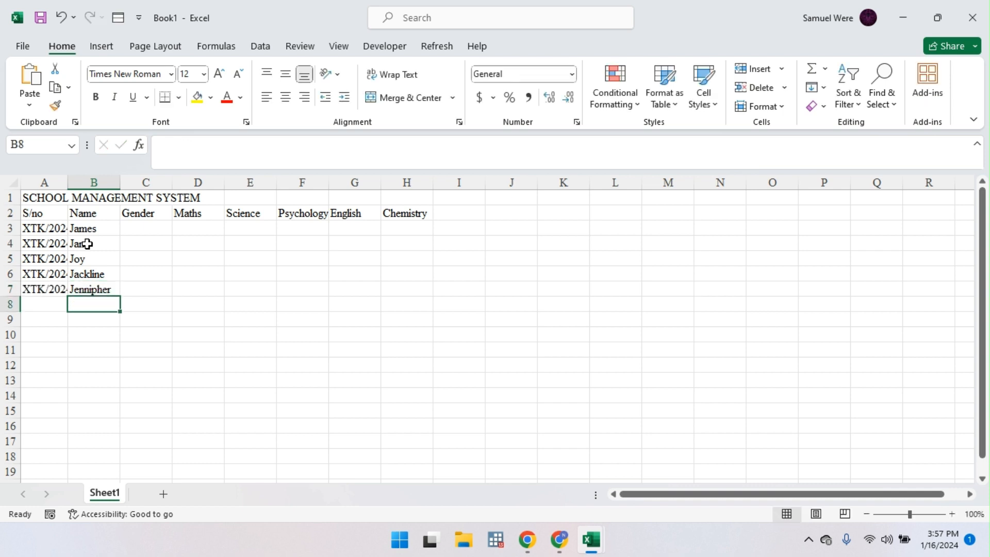
Step: Enter two more student names in B8 and B9 and widen column A for the serial numbers
type("K")
key("BackSpace")
type("JOb")
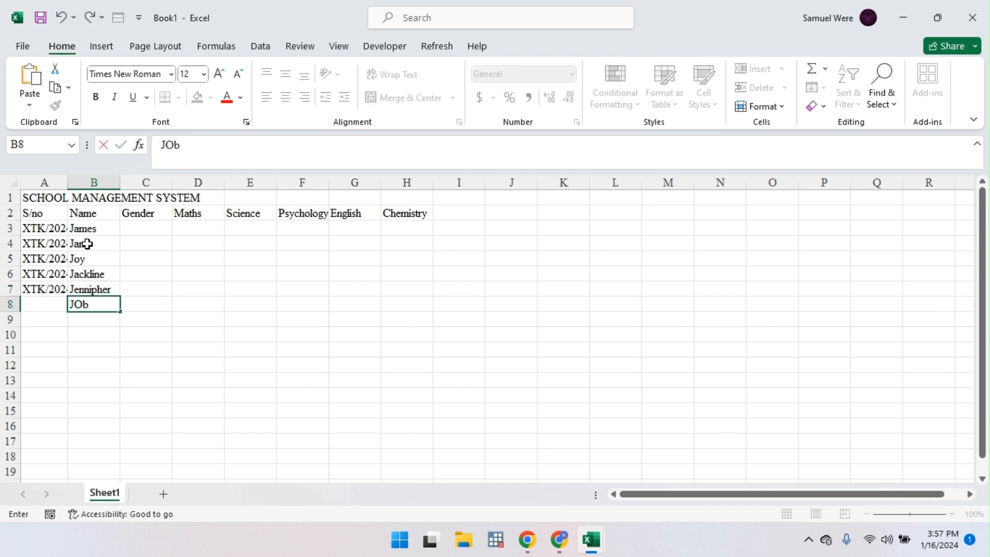
key("Return")
type("JO")
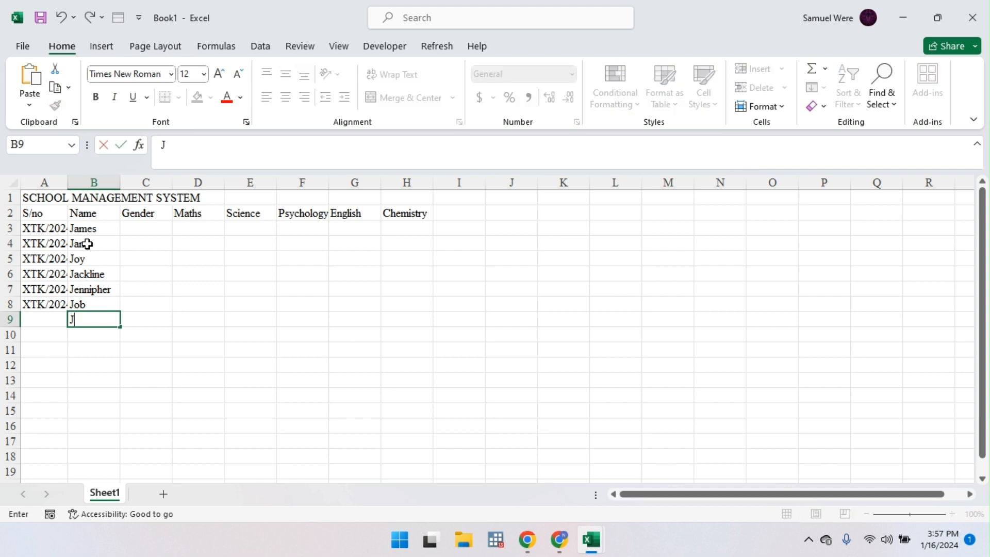
type("n")
key("Return")
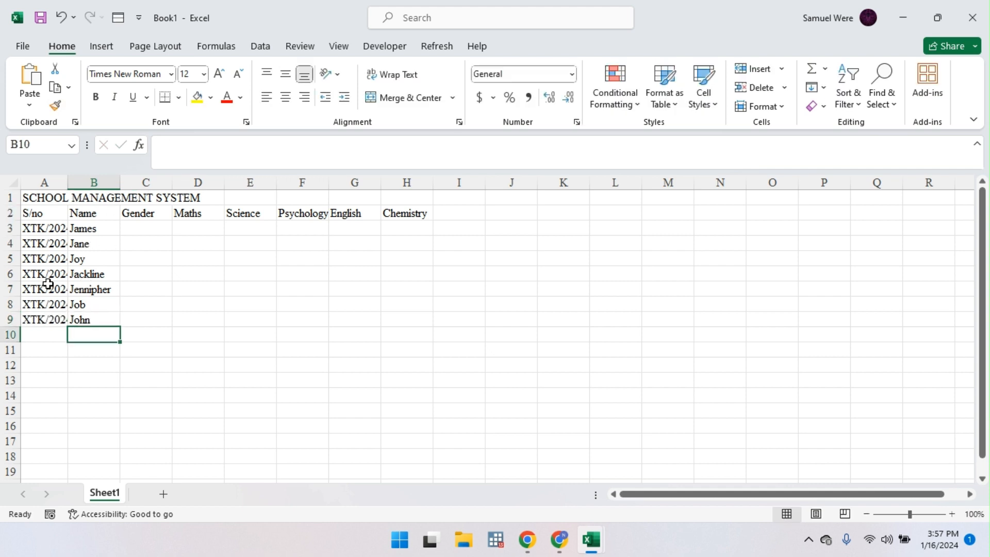
mouse_move(70, 180)
left_mouse_down()
mouse_move(112, 185)
mouse_move(80, 183)
left_mouse_up()
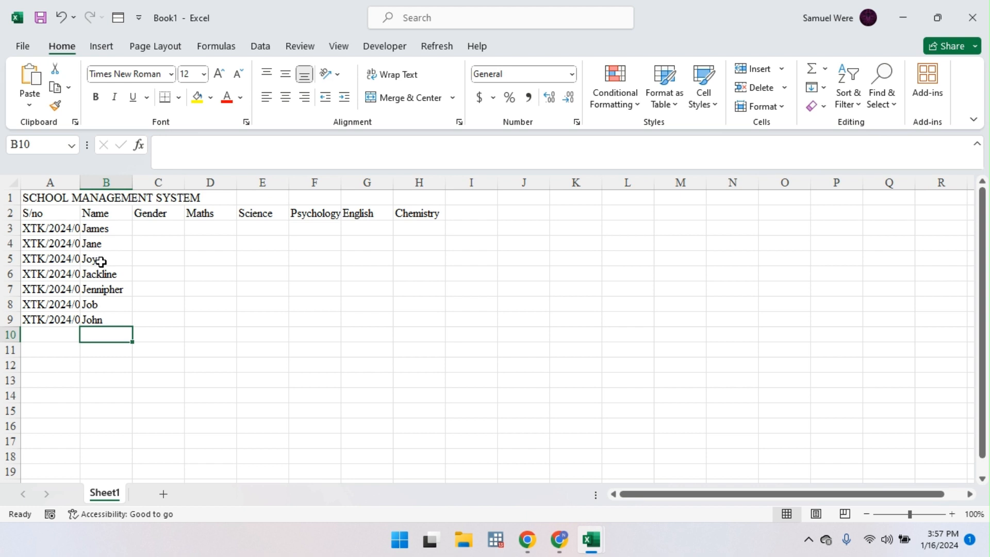
left_click(104, 444)
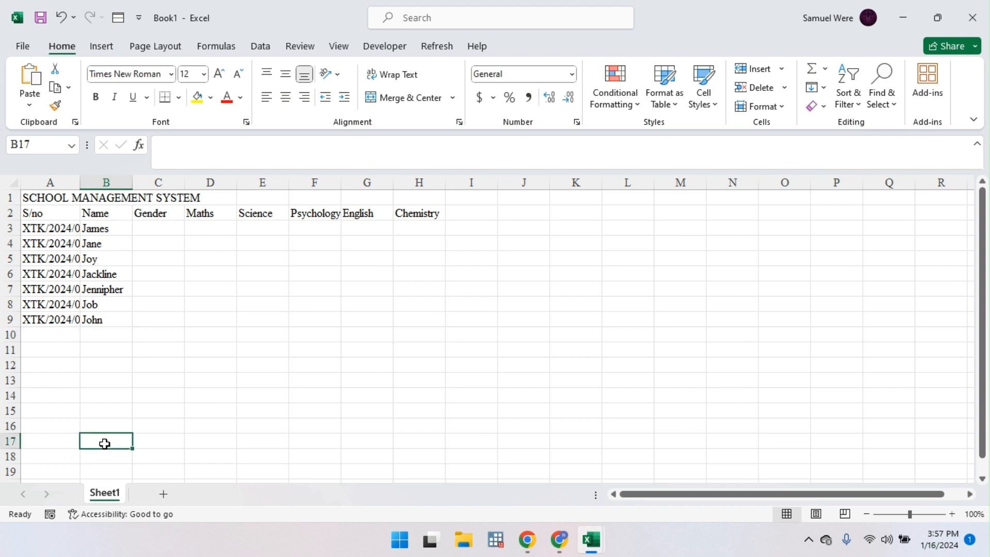
Step: Open Sheet1's code window and create a Worksheet_SelectionChange procedure
right_click(116, 498)
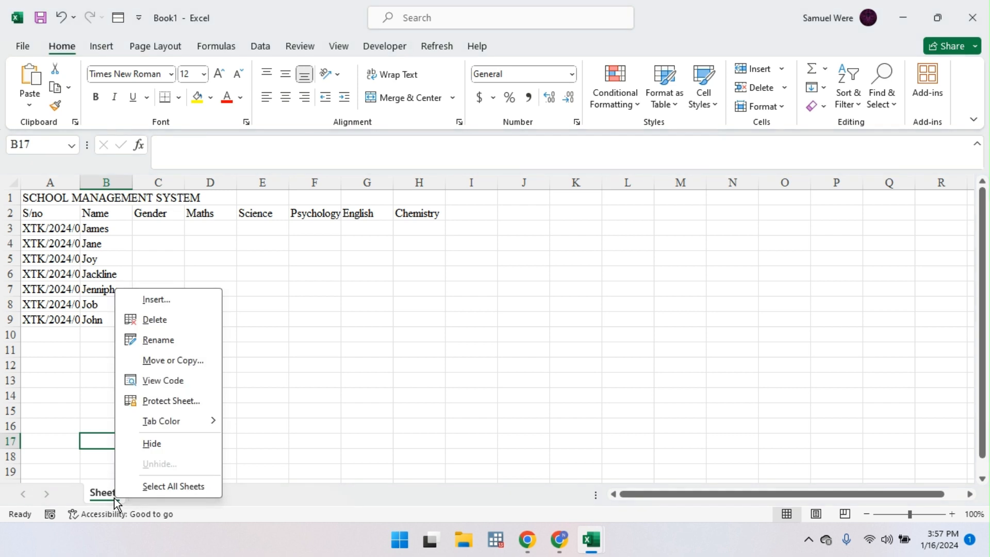
left_click(184, 380)
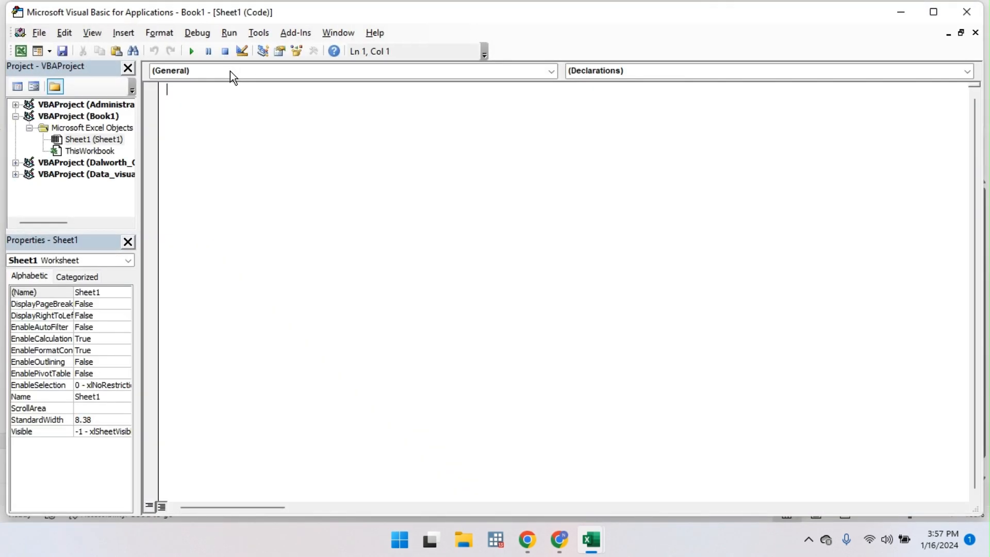
left_click(223, 73)
left_click(224, 94)
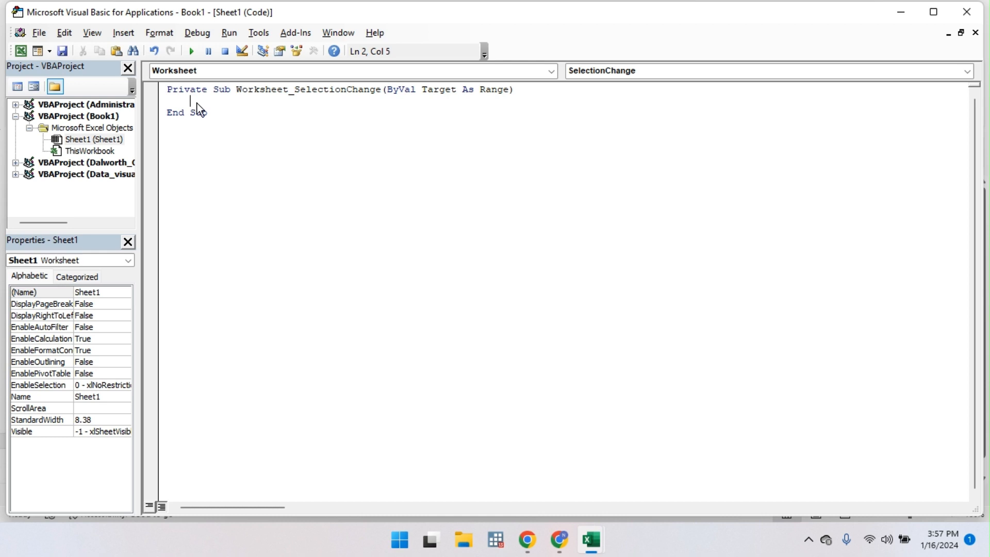
Step: Write Cells.EntireColumn.AutoFit in the procedure and close the VBA editor
type("Cells.Ent")
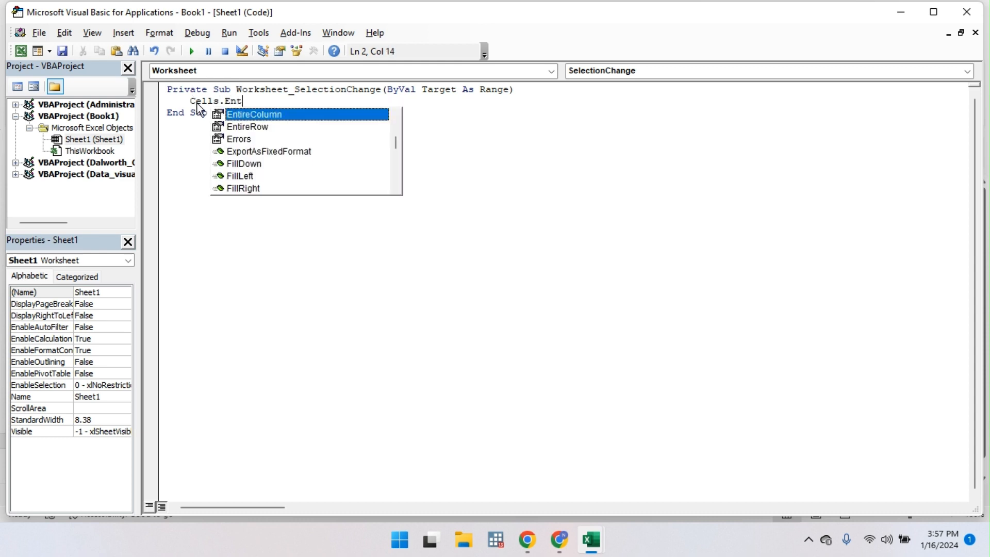
key("Escape")
type("ireColumn.")
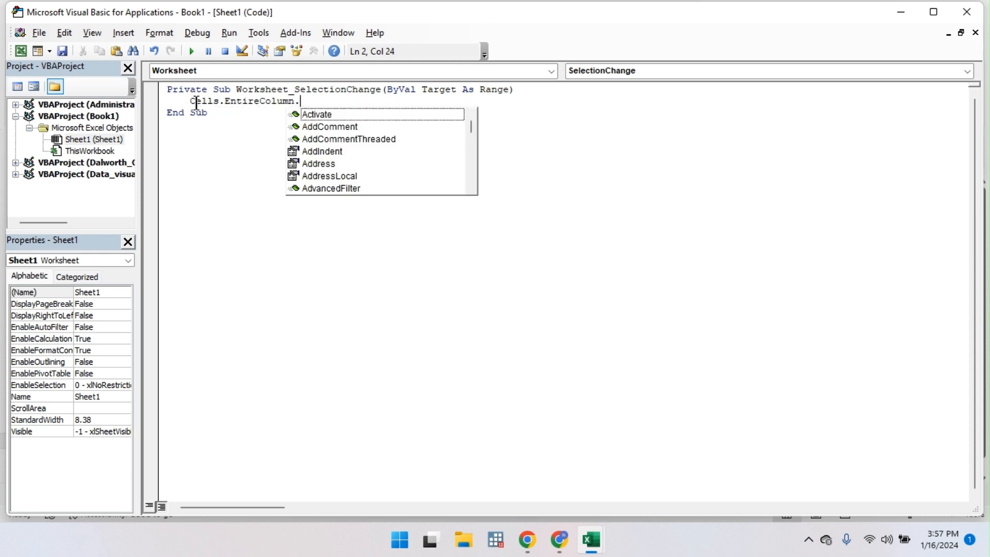
type("Auto")
key("Down")
key("Down")
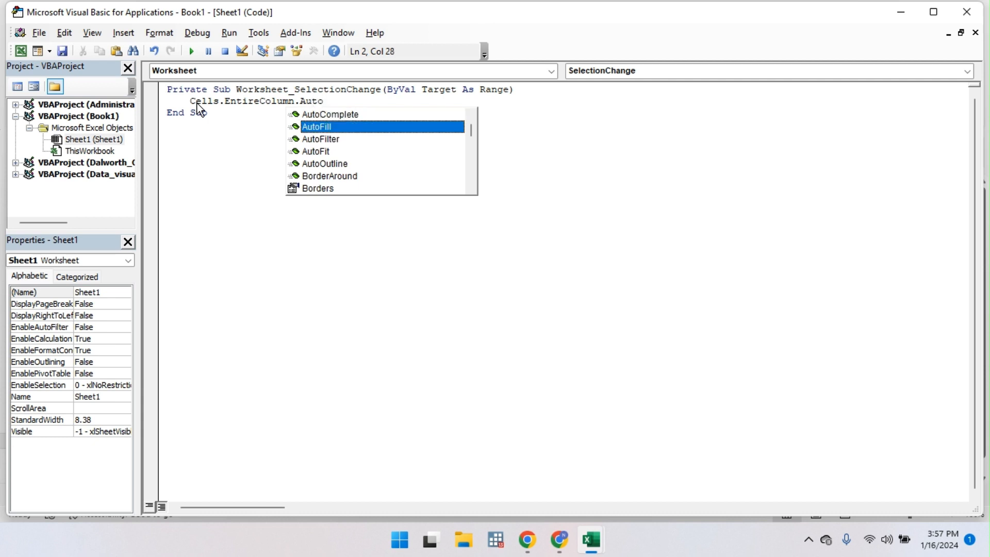
key("Down")
key("Return")
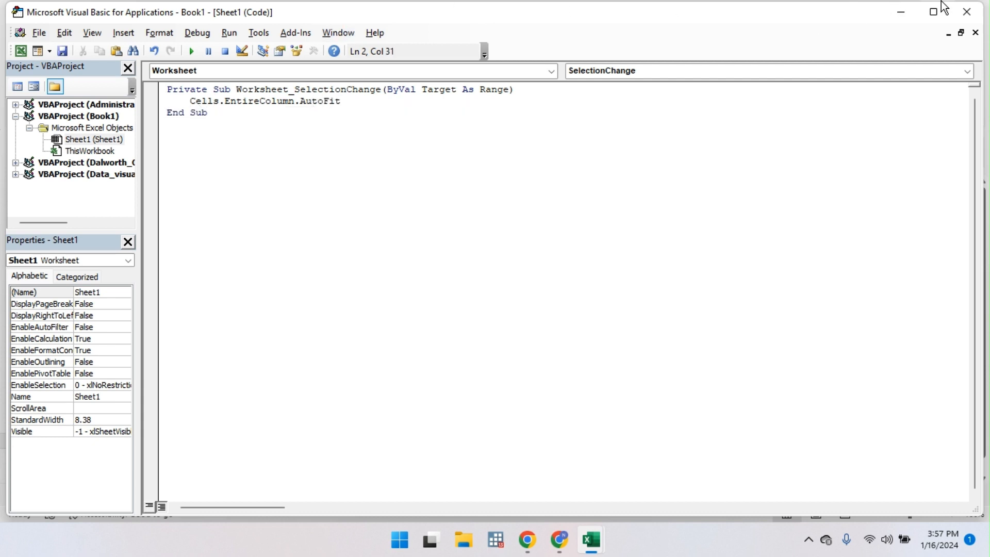
left_click(966, 11)
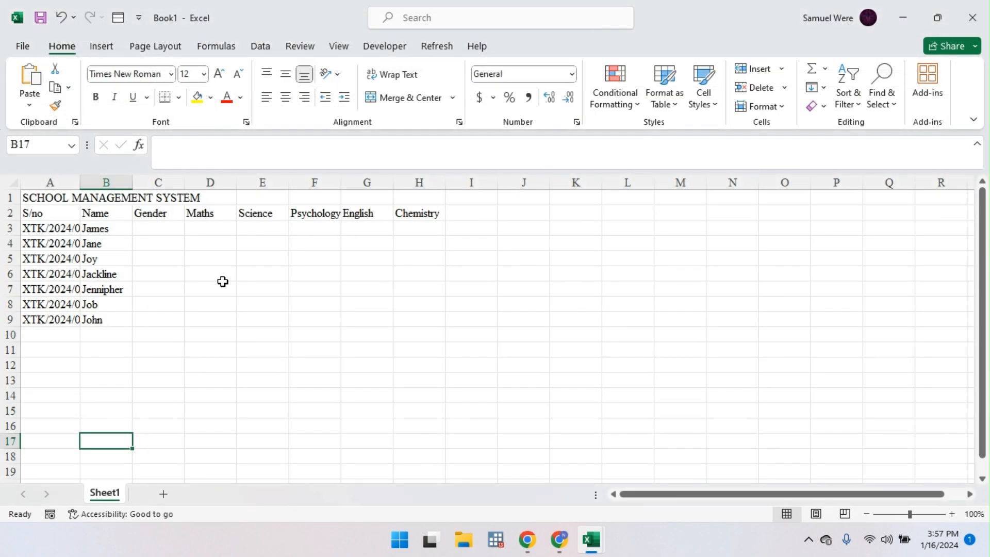
Step: Trigger the column auto-fit, then set A1:H1 to Center Across Selection for the title
left_click(107, 378)
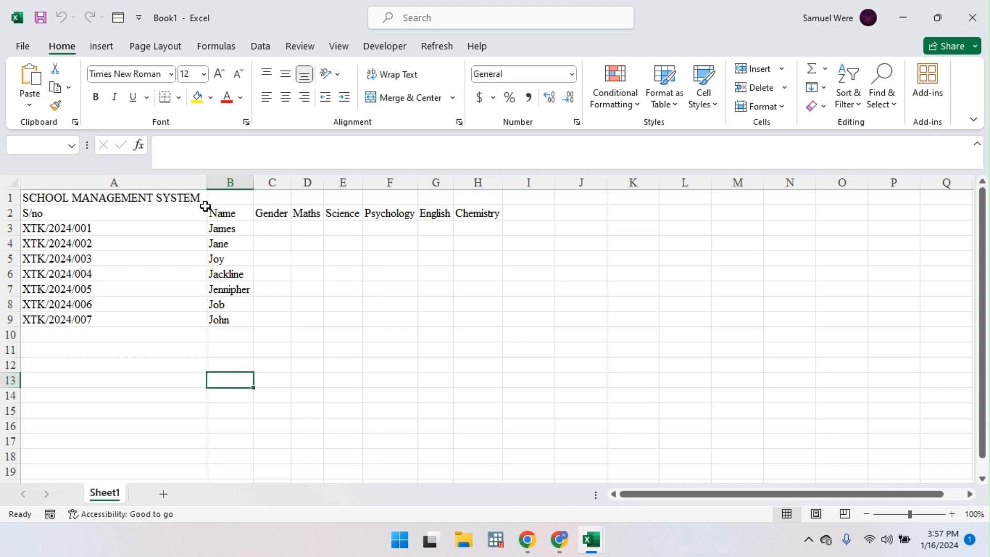
left_click_drag(111, 196, 476, 197)
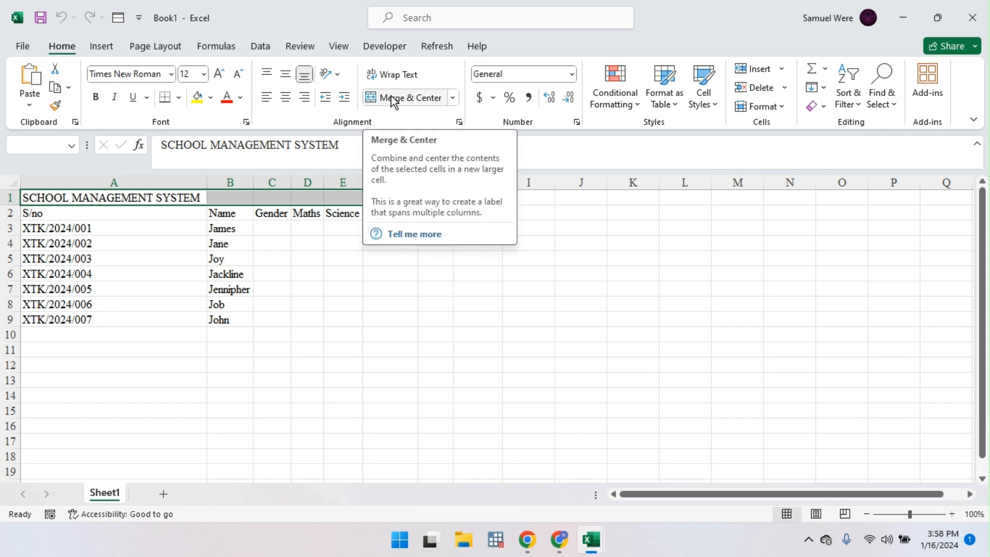
left_click(459, 121)
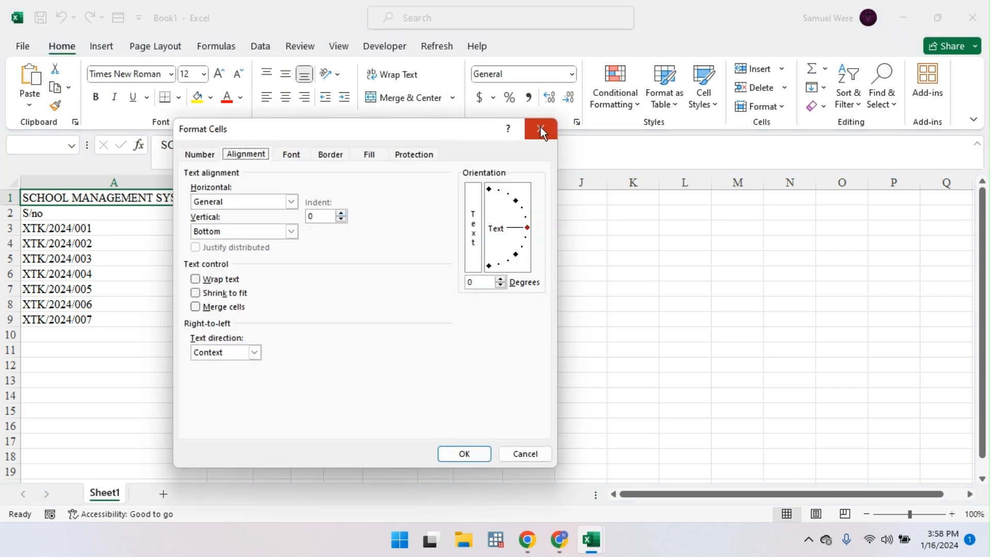
left_click(541, 130)
key("ctrl+1")
left_click(291, 205)
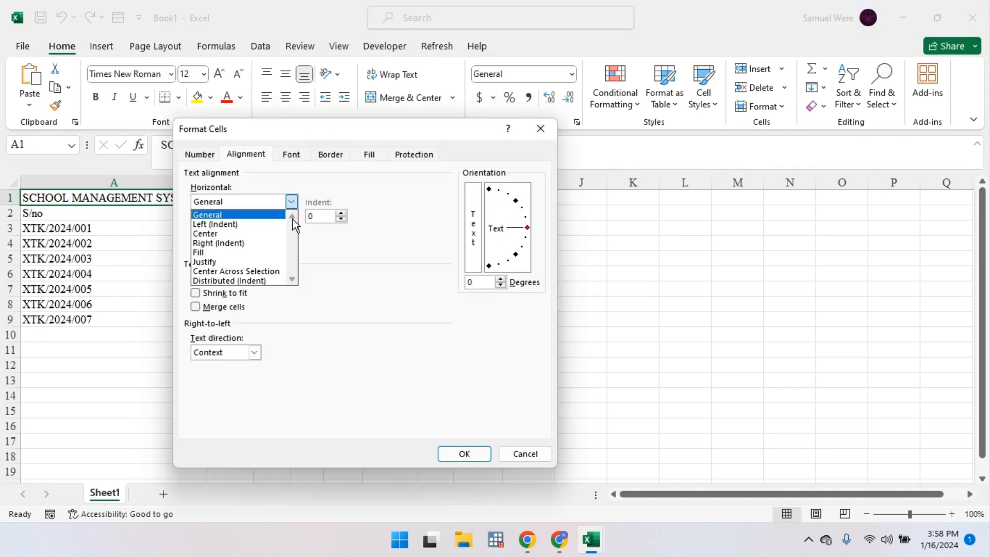
left_click(292, 272)
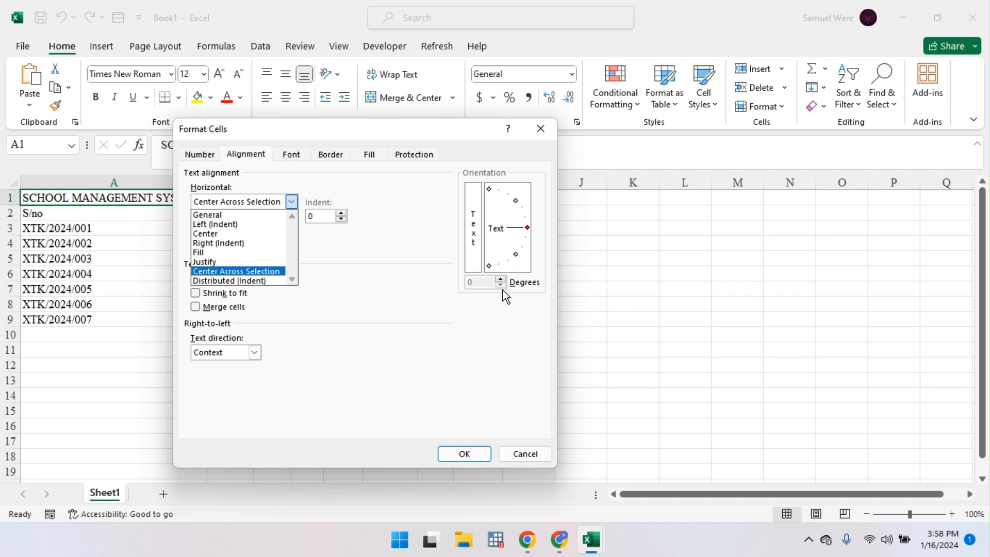
left_click(452, 452)
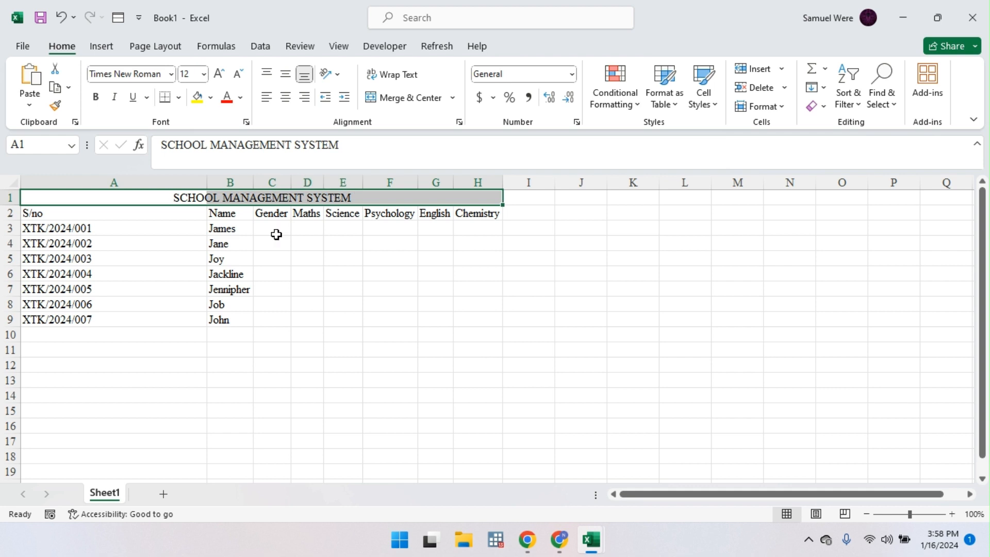
left_click(134, 199)
Step: Click through the row 1 cells to find which one holds the title
left_click(119, 203)
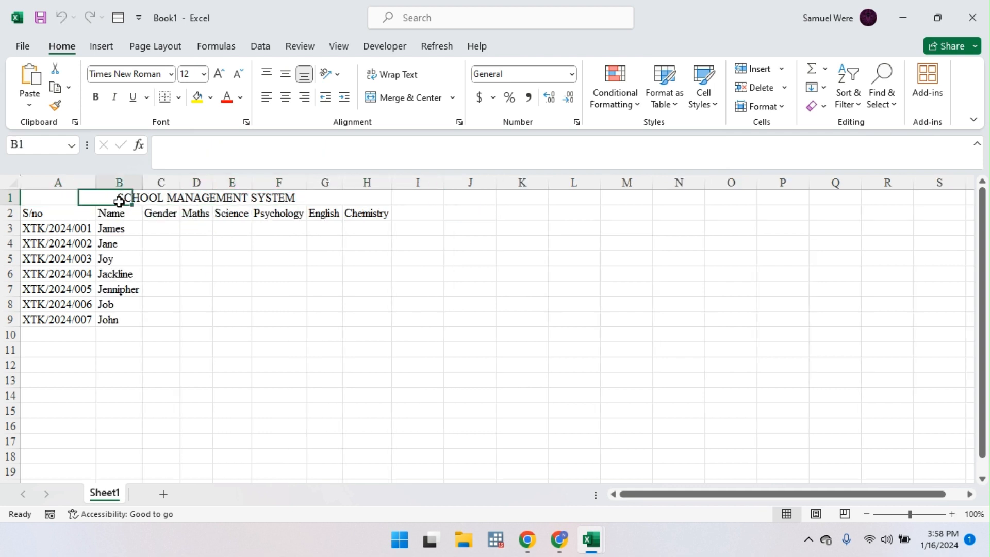
left_click(155, 198)
left_click(203, 198)
left_click(240, 196)
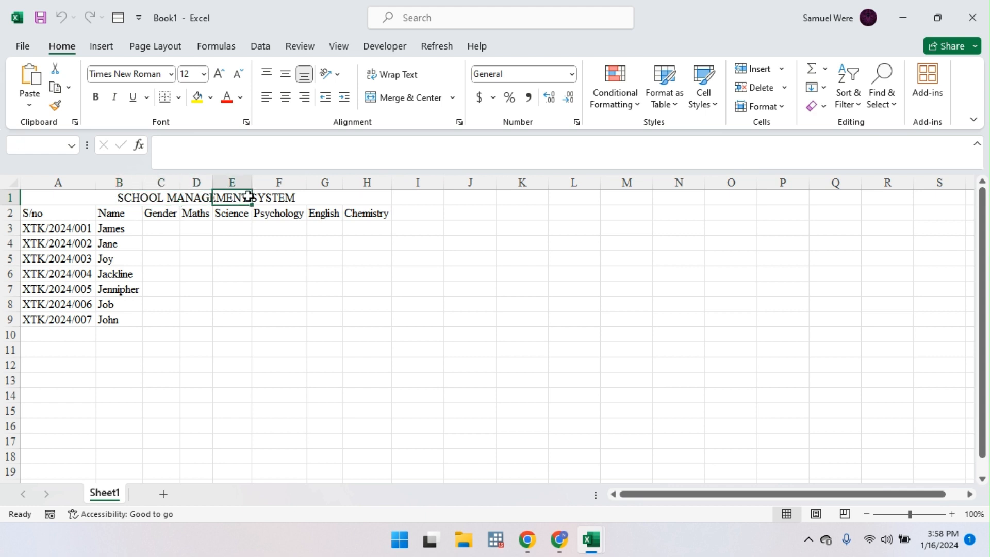
left_click(279, 195)
left_click(170, 198)
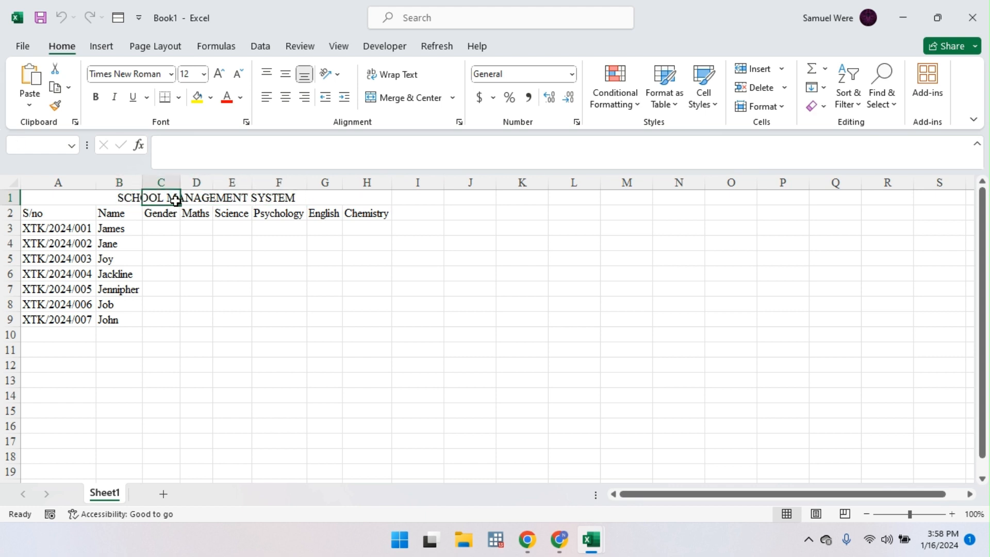
left_click(132, 197)
left_click(150, 196)
Step: Merge, then unmerge the title row and apply Center Across Selection instead
left_click_drag(57, 198, 376, 199)
left_click(426, 103)
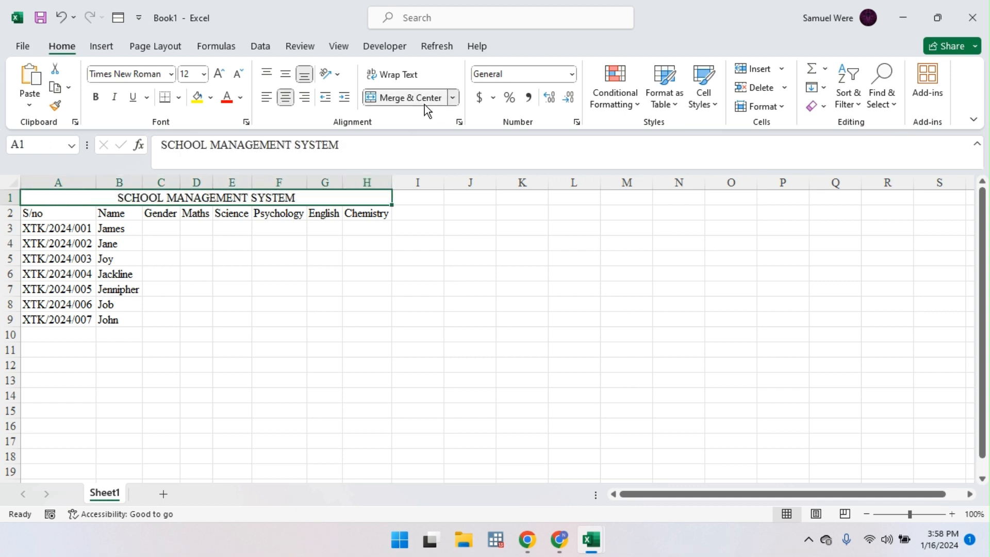
left_click(59, 213)
left_click(50, 198)
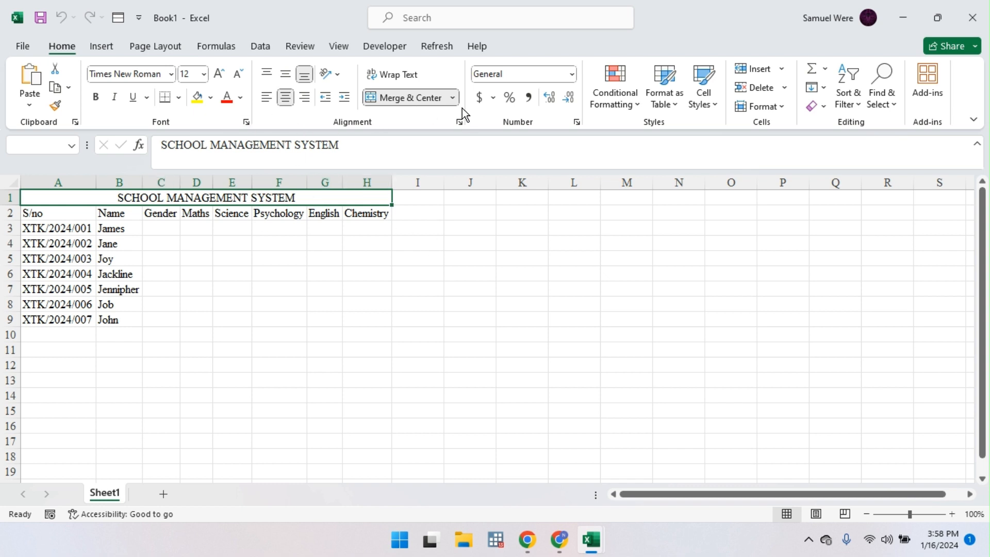
left_click(404, 97)
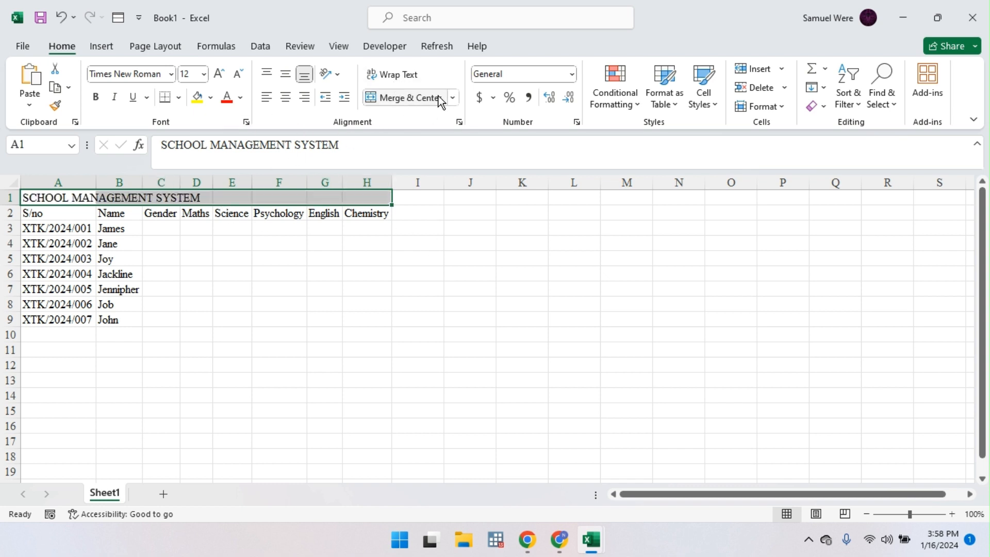
left_click(459, 121)
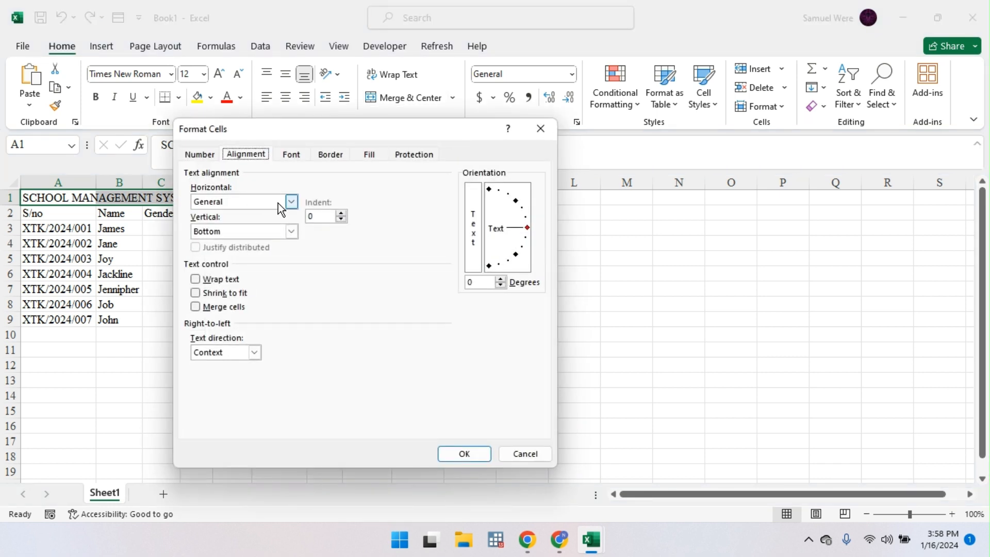
left_click(292, 203)
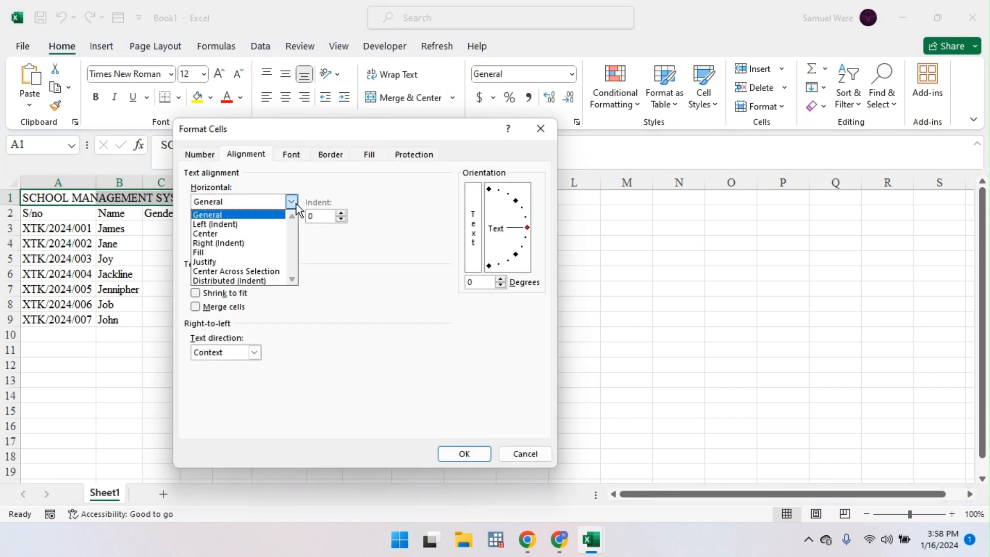
left_click(280, 272)
left_click(464, 454)
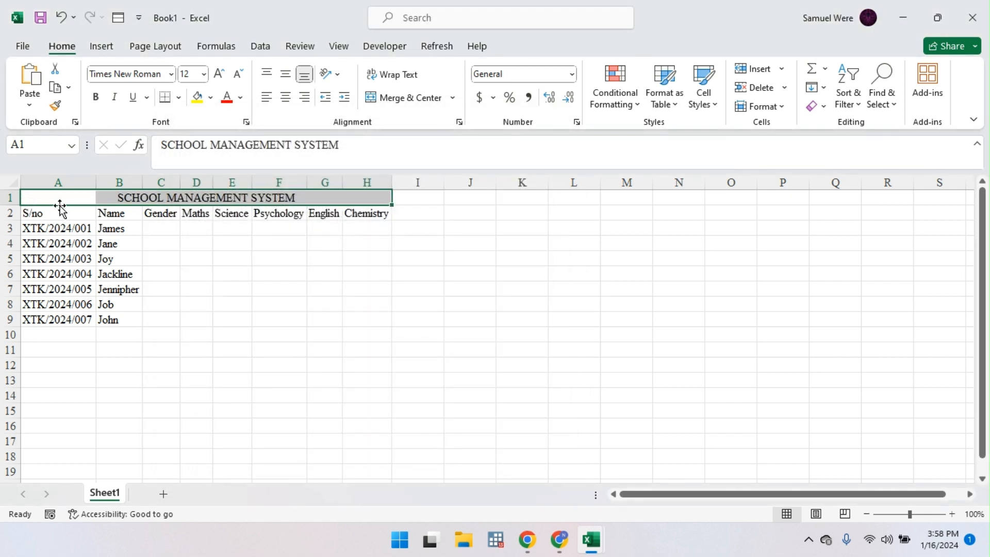
Step: Enter the next student's name in B10
left_click(111, 334)
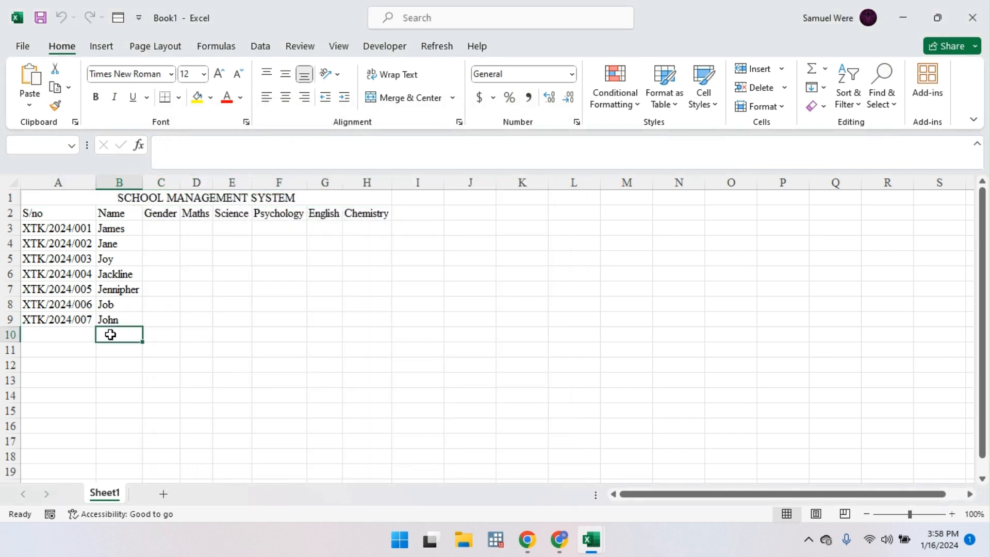
type("H")
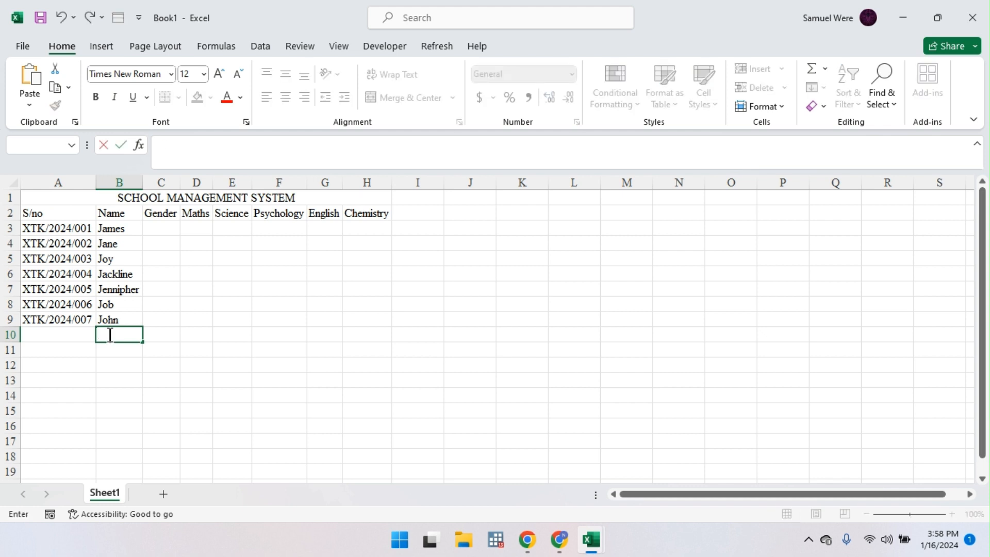
type("Jay")
key("Return")
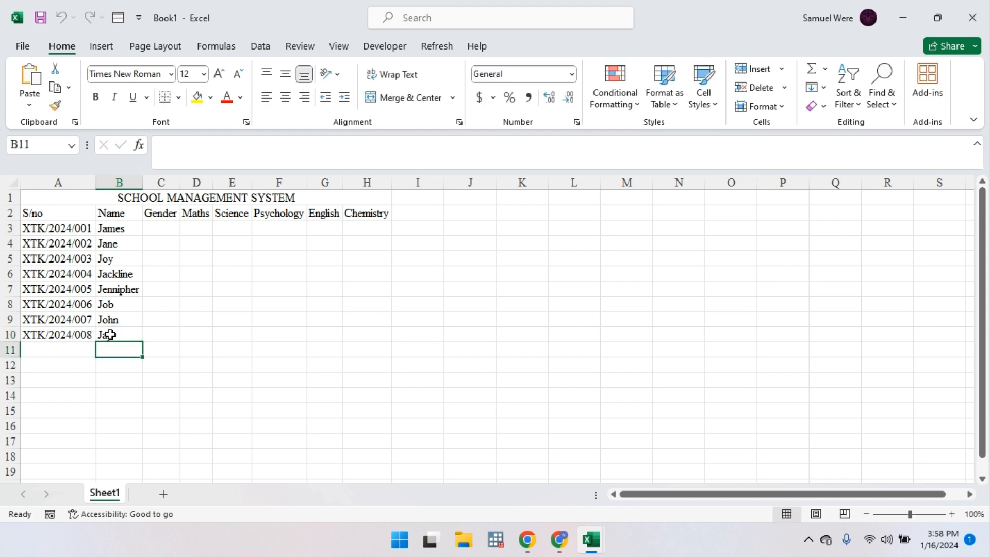
Step: Enter two more student names in B11 and B12
type("Jona")
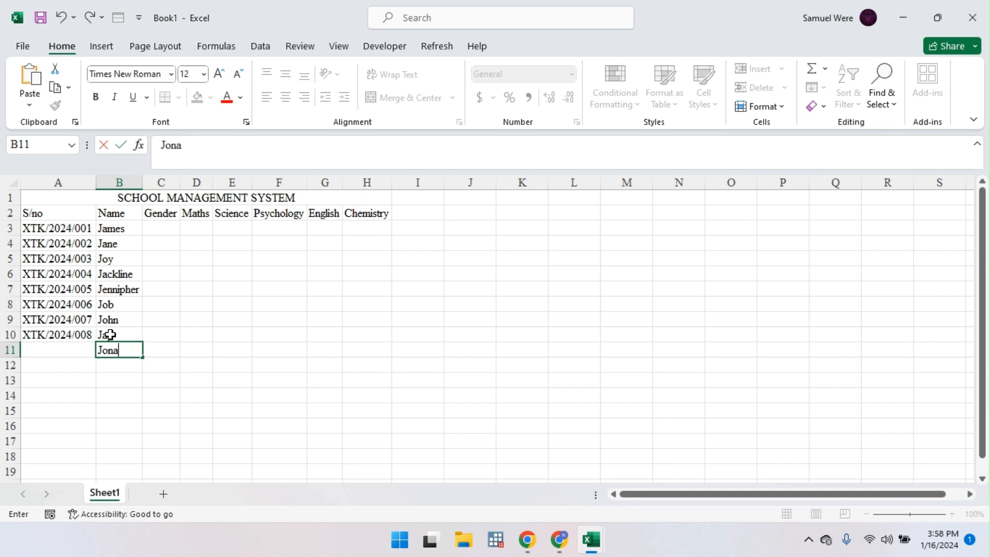
type("than")
key("Return")
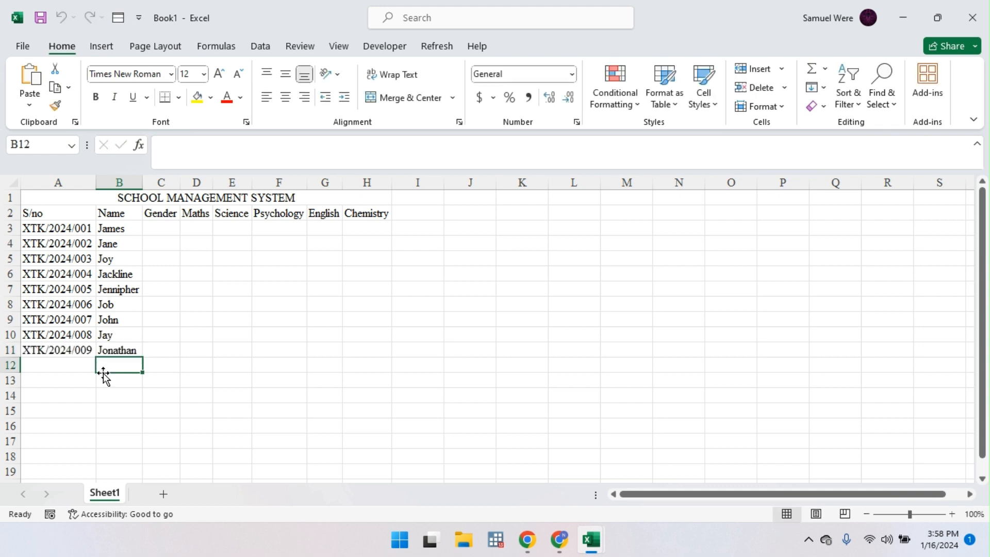
type("Janabe")
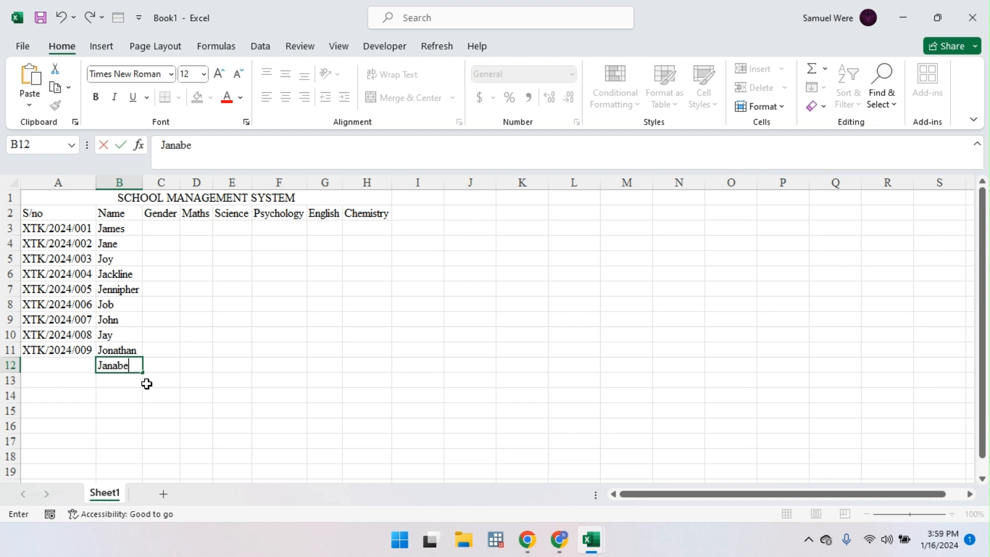
key("Return")
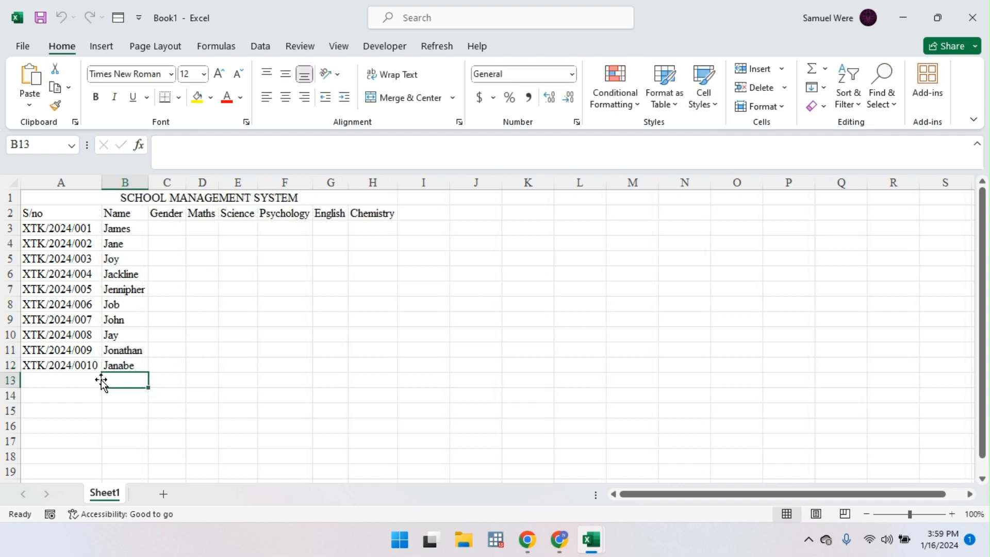
left_click(158, 229)
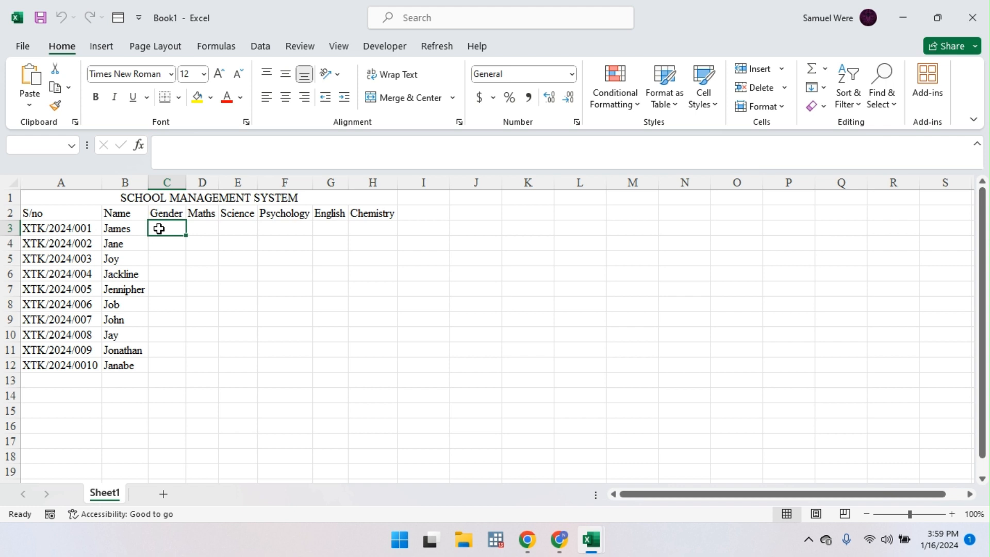
Step: Enter Male for the first student and Female for the next four in the Gender column
type("Male")
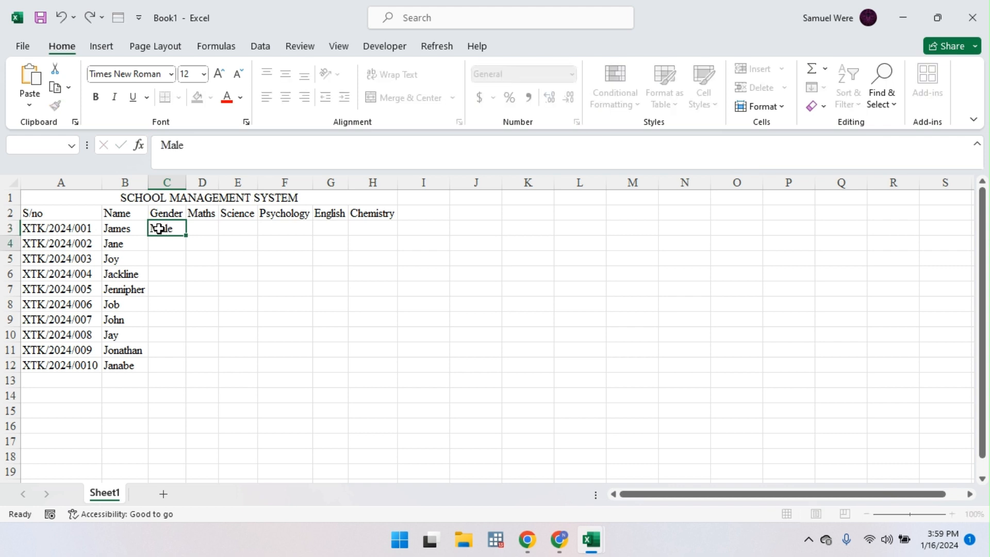
key("Return")
type("F")
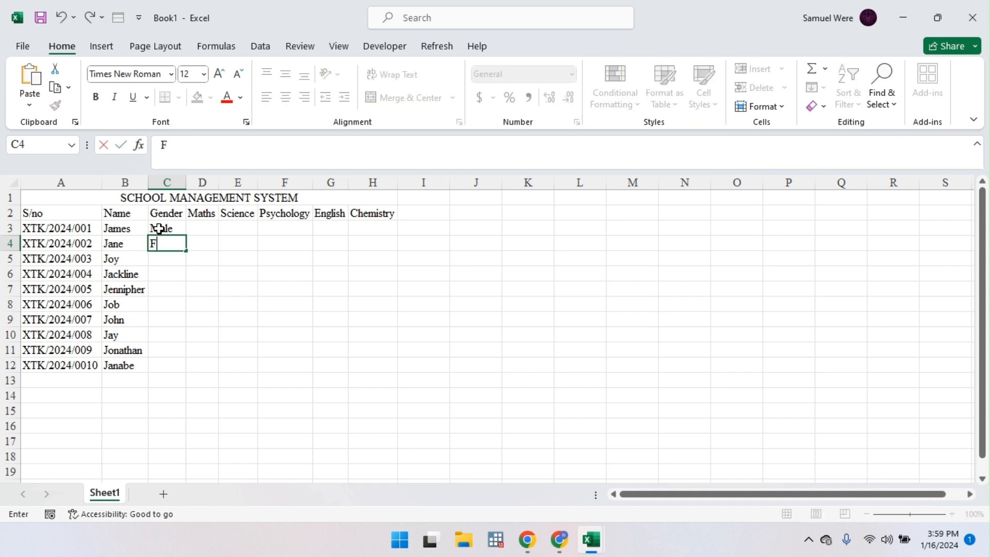
type("emale")
key("Return")
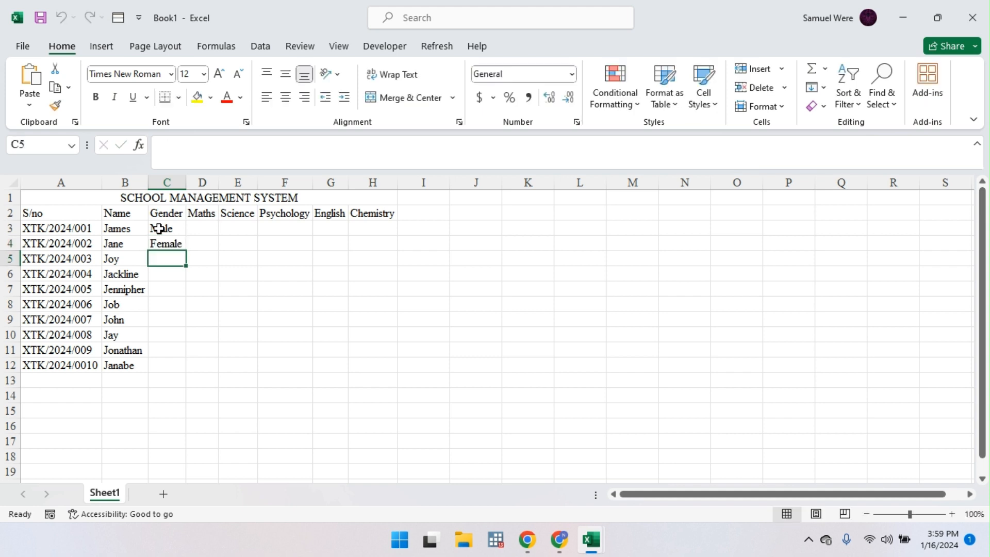
type("female")
key("Return")
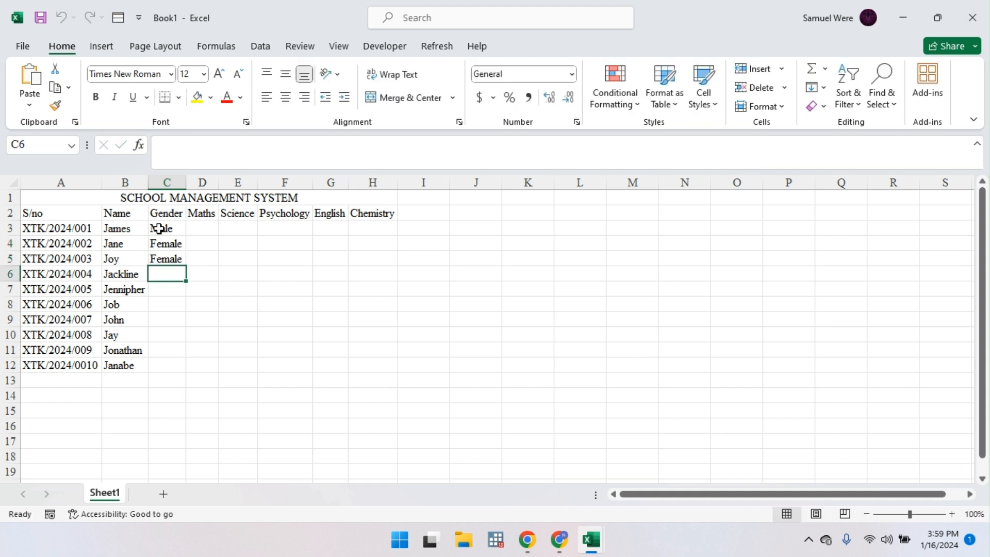
type("female")
key("Return")
type("female")
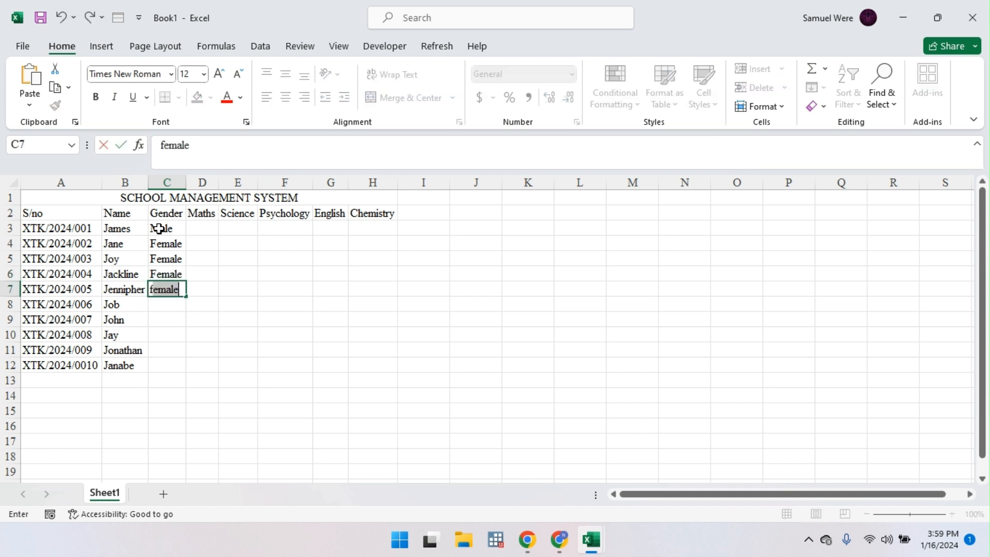
key("Return")
Step: Enter Male for the remaining five students down to C12
type("male")
key("Return")
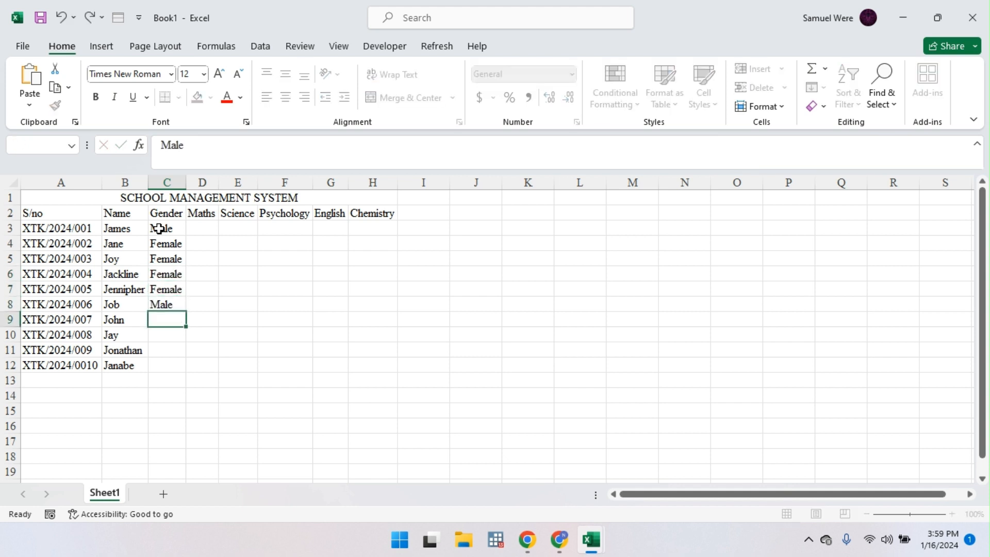
type("male")
key("Return")
type("male")
key("Return")
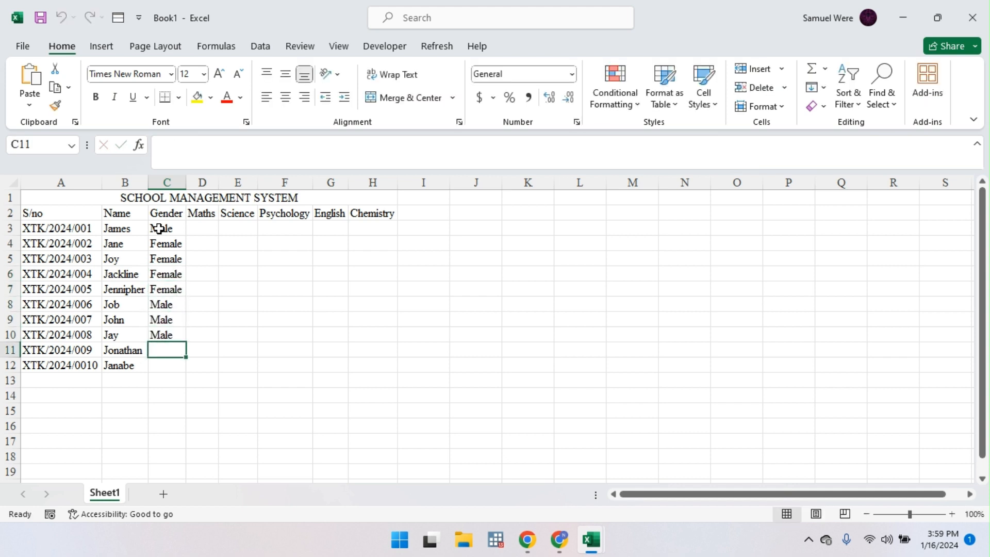
type("male")
key("Return")
type("male")
key("Return")
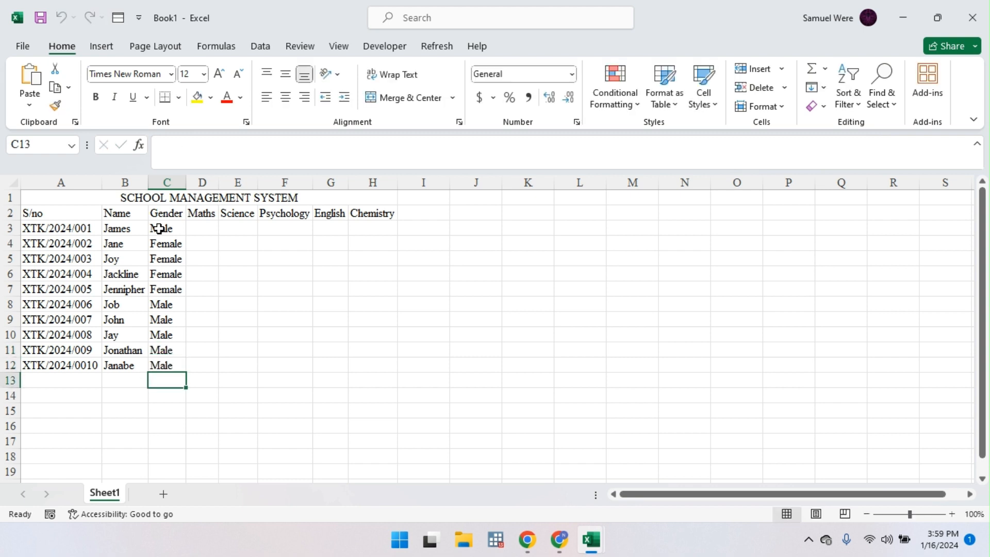
Step: Enter =RANDBETWEEN(20,100) in D3 as the first Maths mark
left_click(208, 227)
type("=")
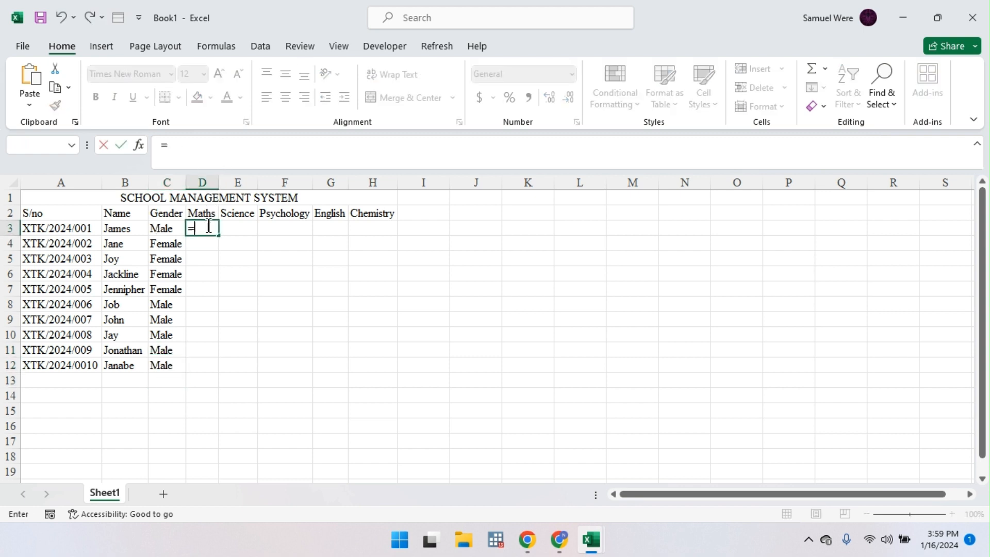
type("ran")
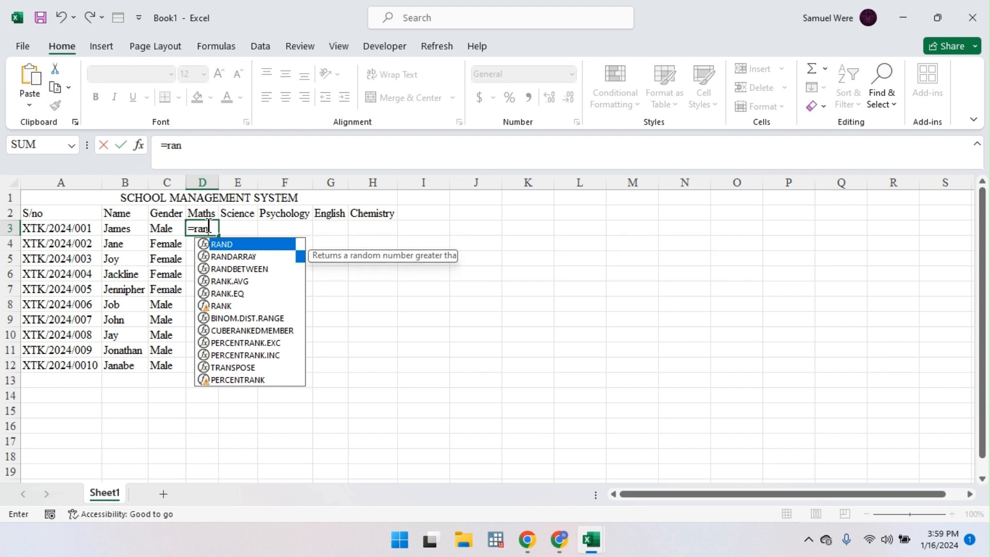
key("Down")
key("Down")
key("Tab")
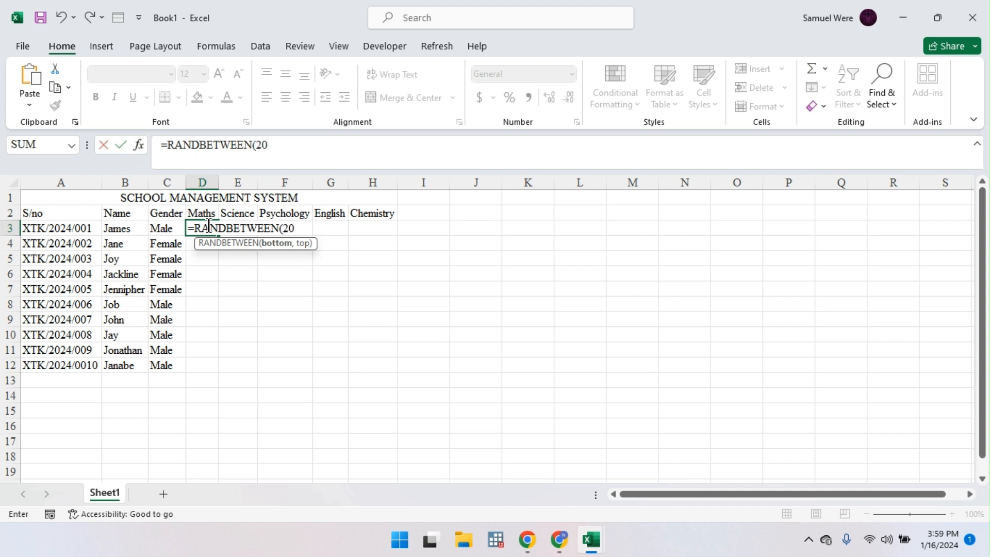
type("20,100")
key("Return")
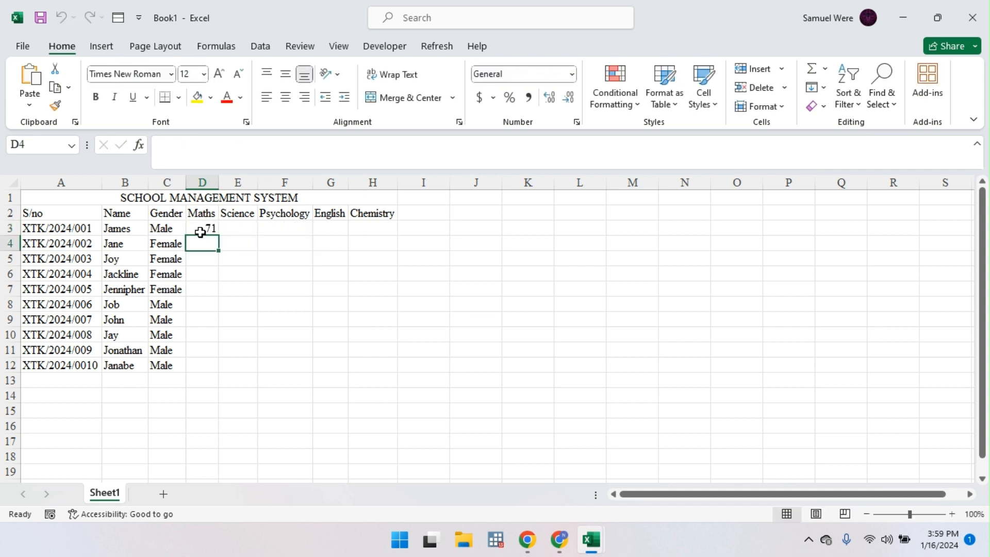
Step: Copy the RANDBETWEEN formula across D3:H12 and force the marks to recalculate
left_click(213, 229)
left_click_drag(217, 236, 384, 363)
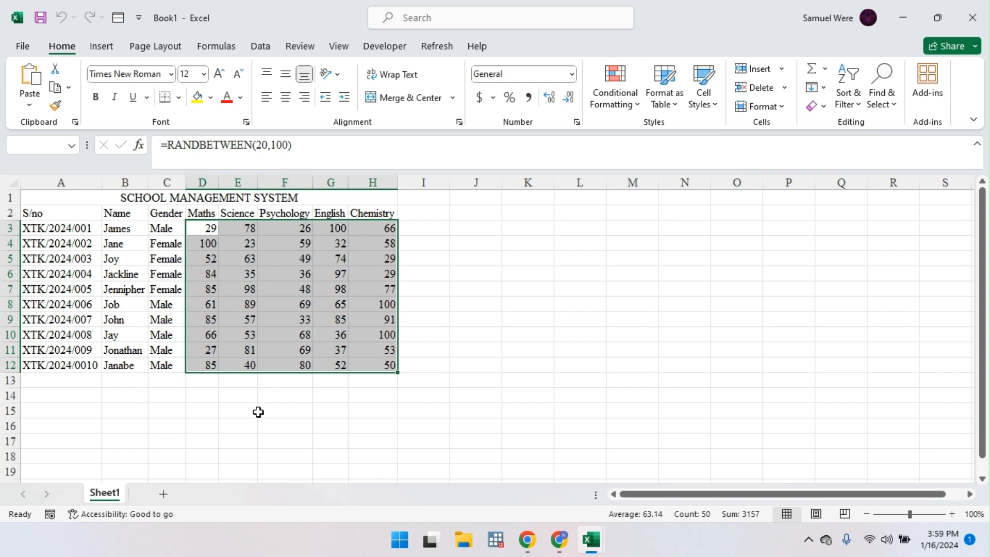
left_click(215, 396)
double_click(216, 396)
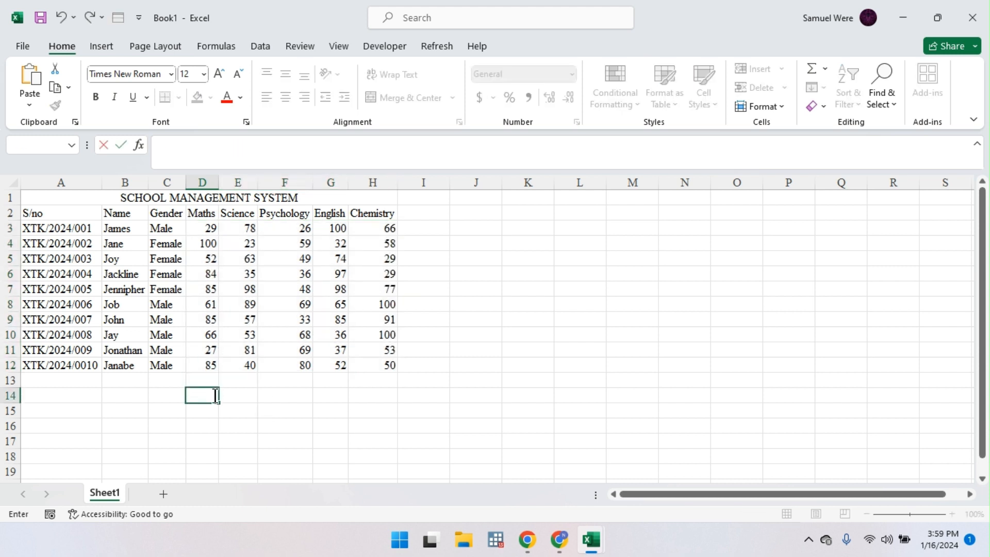
key("Return")
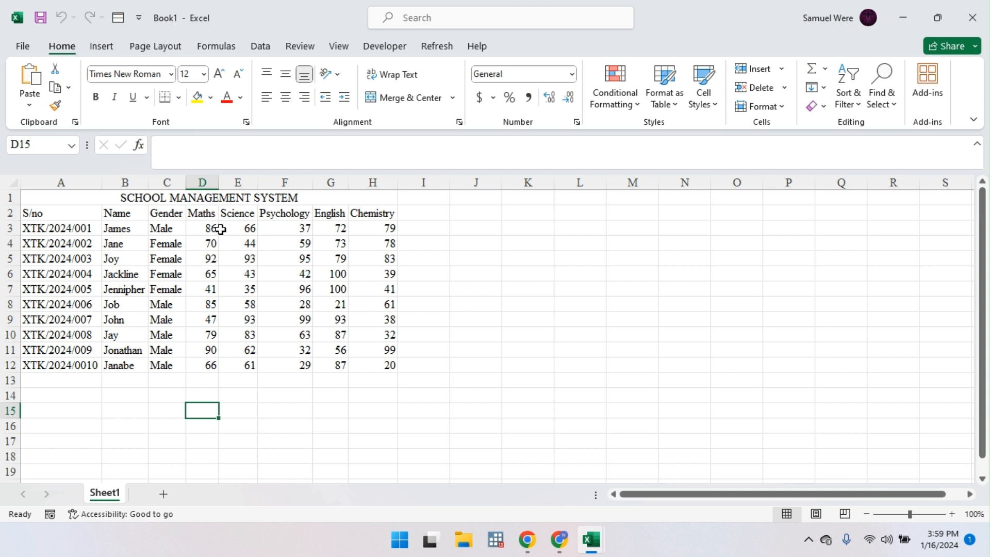
Step: Copy table A1:H12 and paste it back as values so the marks become fixed
left_click_drag(46, 197, 375, 367)
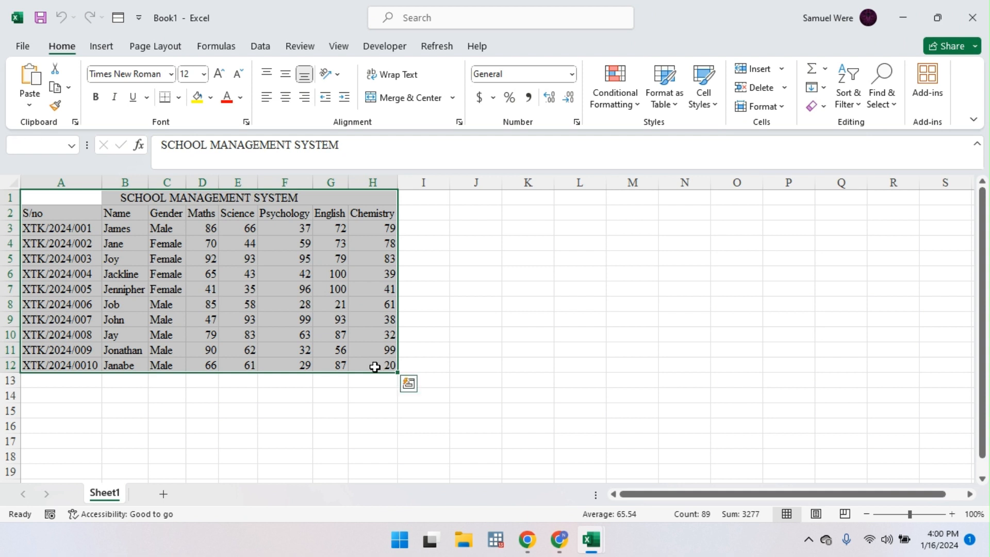
key("ctrl+c")
key("alt")
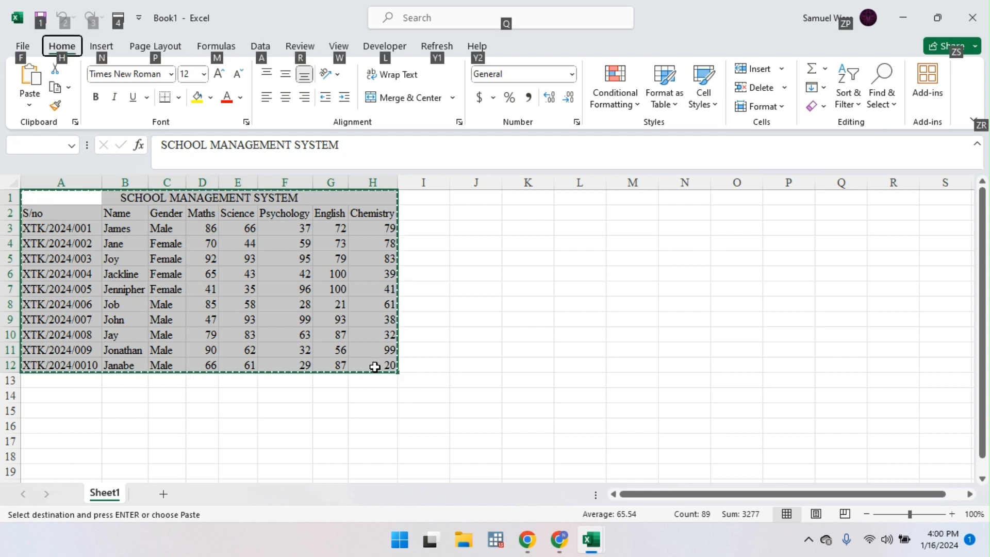
key("Escape")
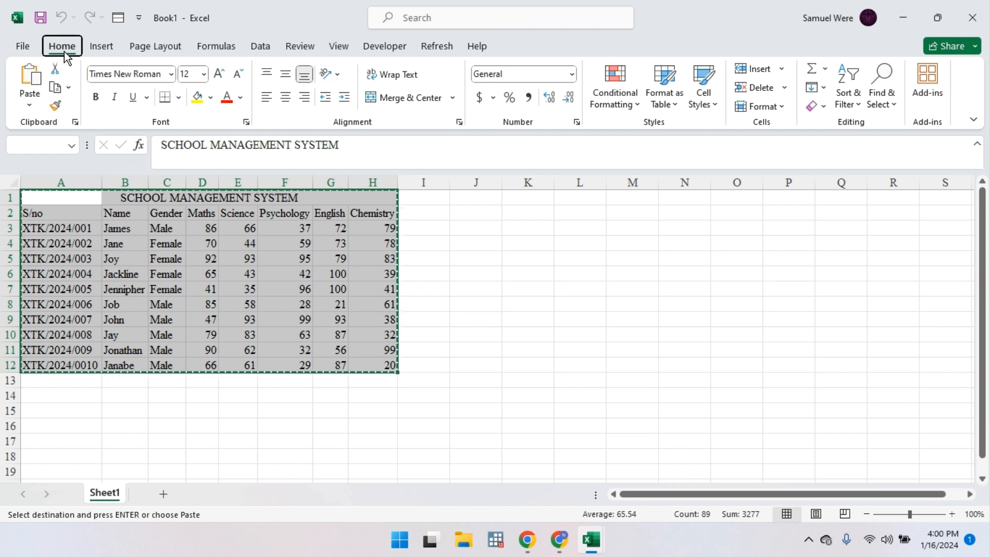
key("alt+h")
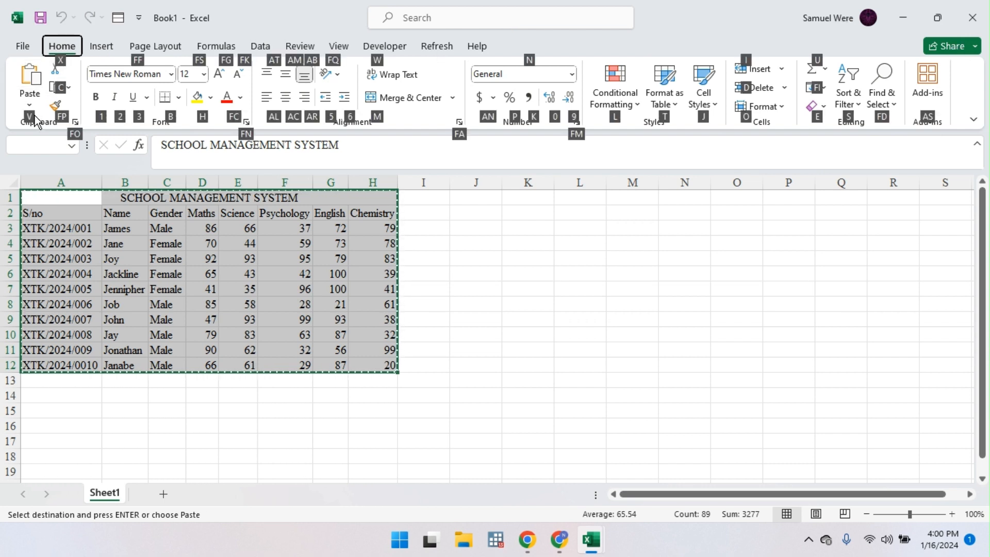
key("v")
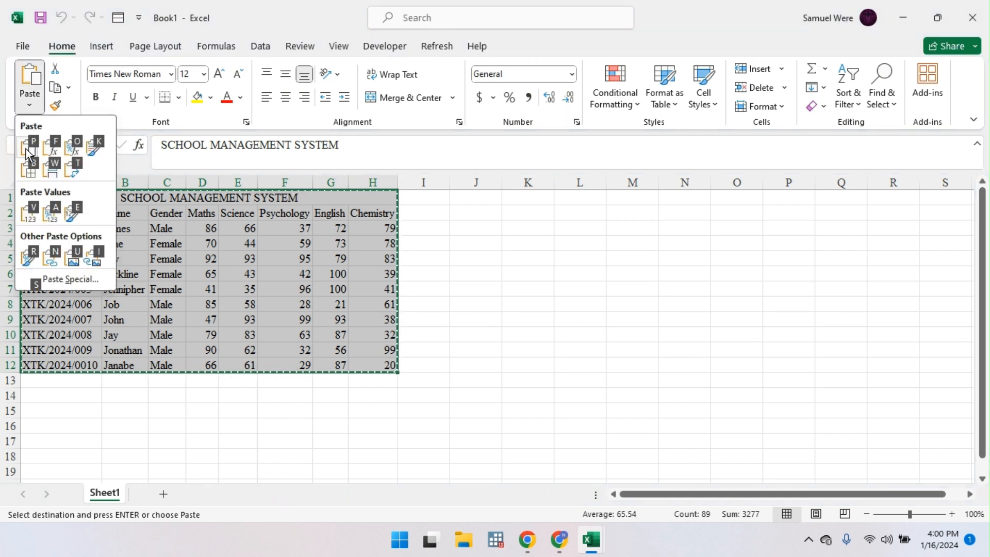
left_click(32, 215)
left_click(248, 257)
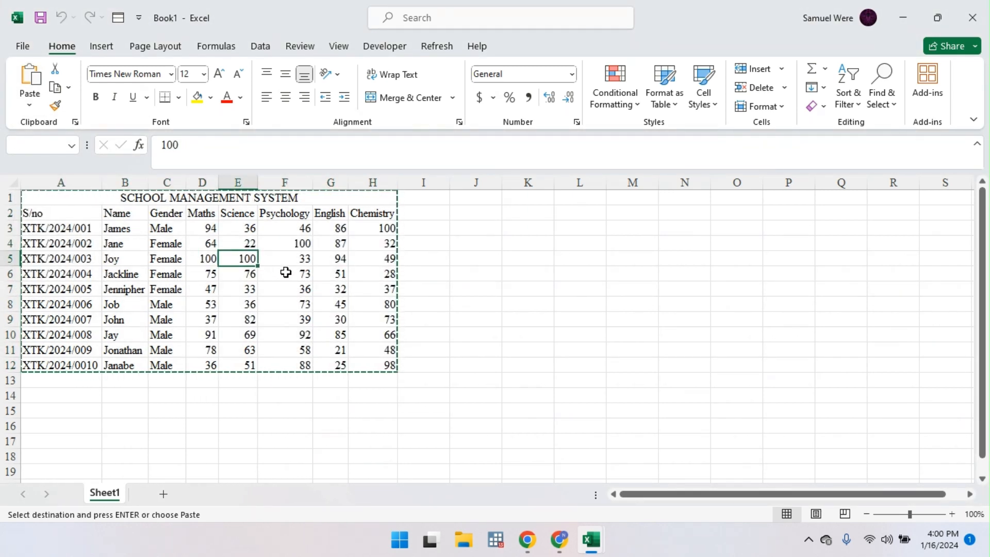
left_click(239, 410)
double_click(241, 411)
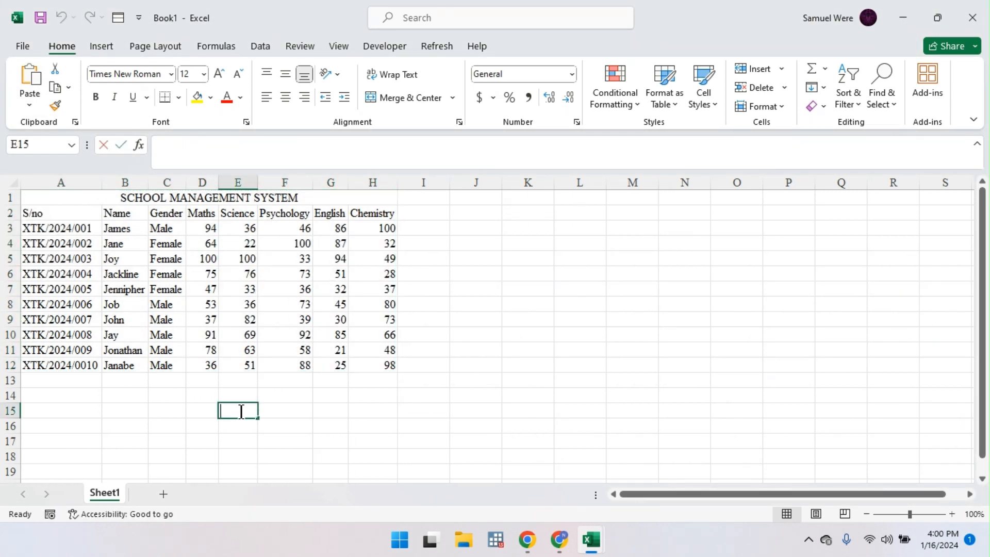
key("Return")
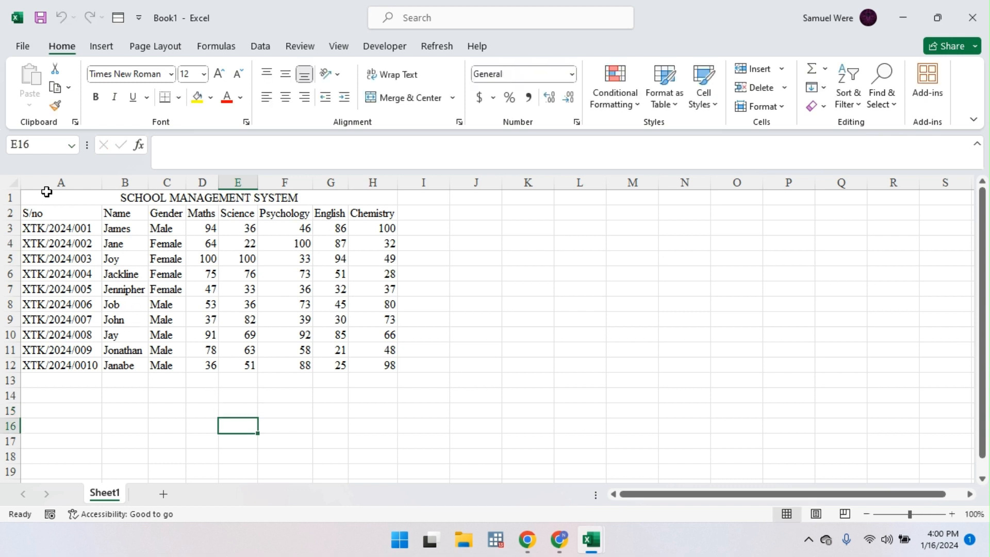
Step: Apply All Borders to A1:H12 and enlarge its text to 14 point
left_click_drag(45, 195, 392, 365)
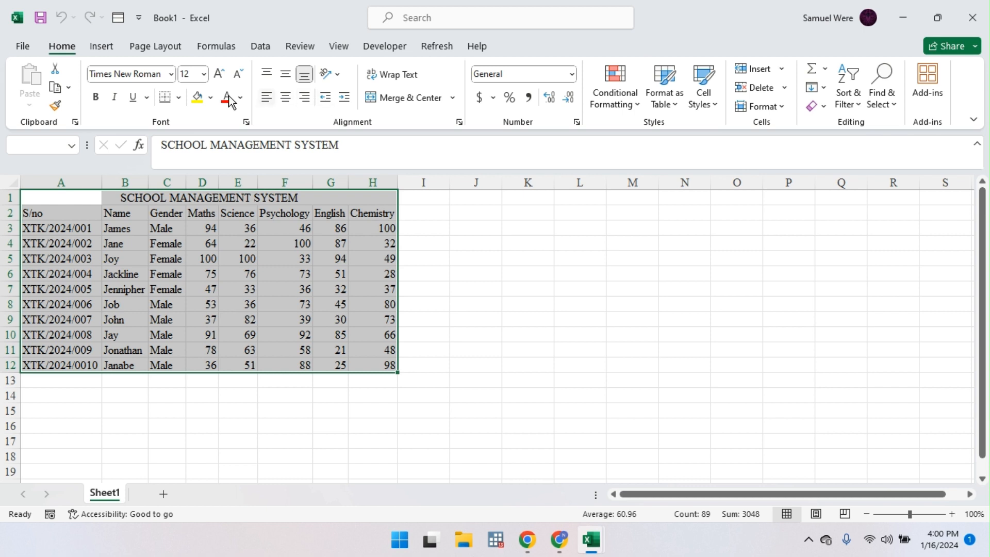
left_click(180, 98)
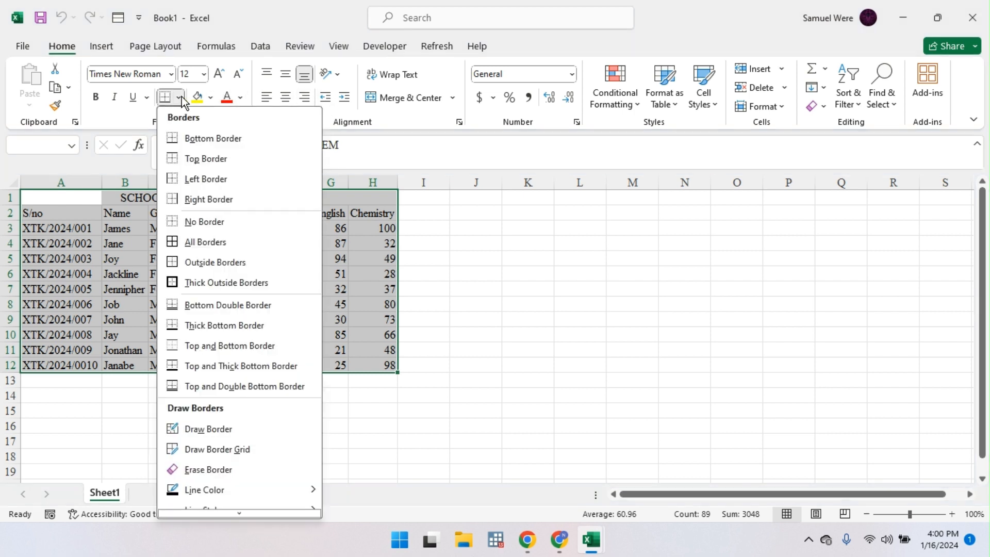
left_click(217, 242)
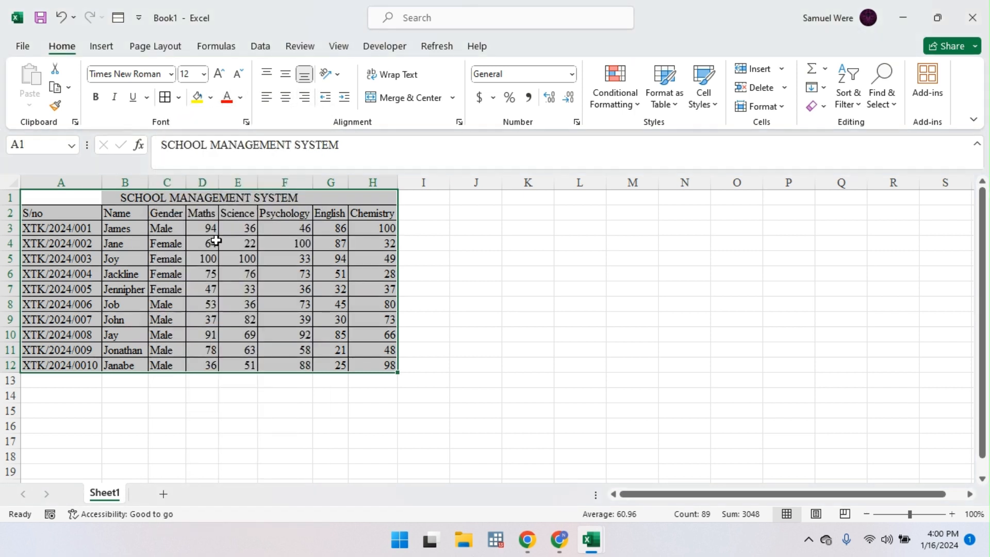
left_click(219, 75)
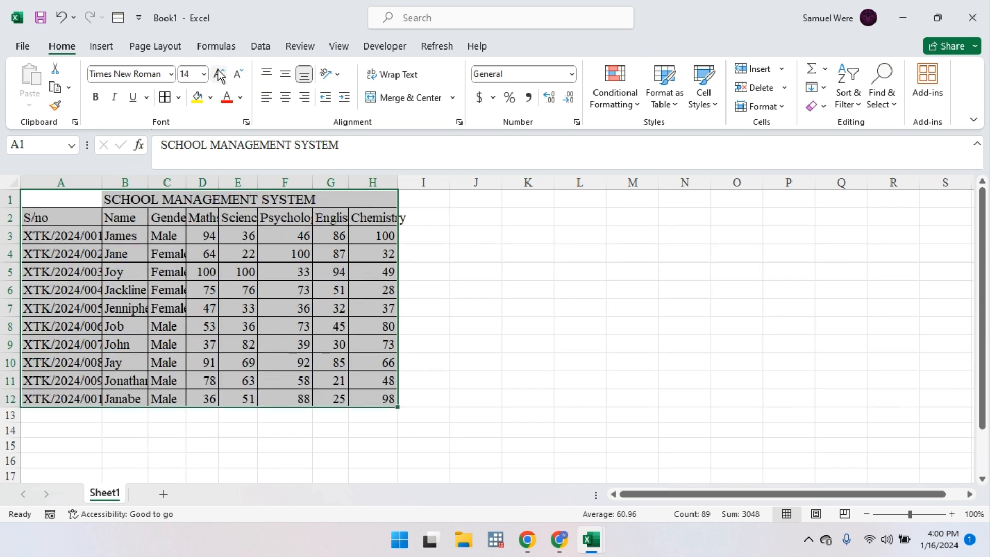
left_click(345, 429)
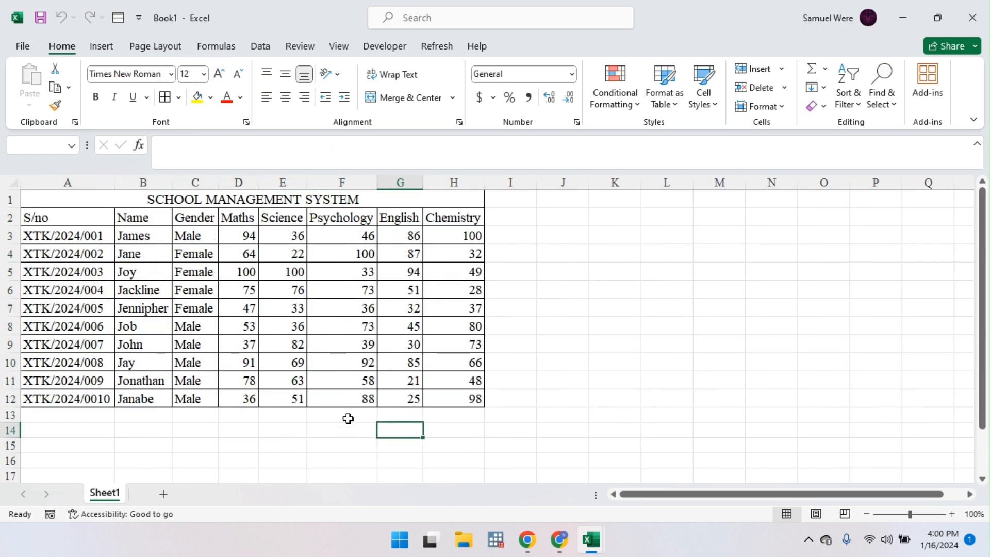
left_click(513, 221)
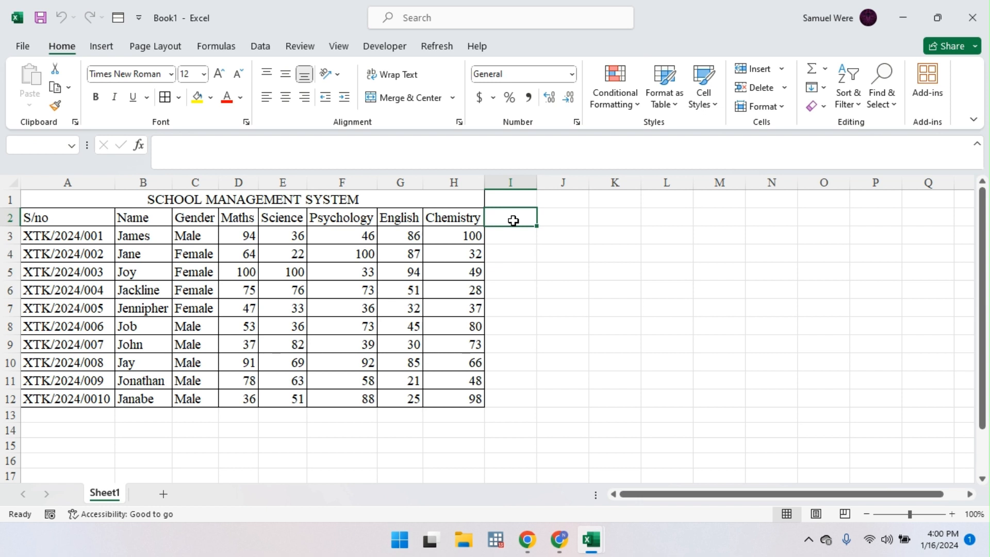
Step: Add a Total heading in I2 and AutoSum each student's scores into I3:I12
type("T")
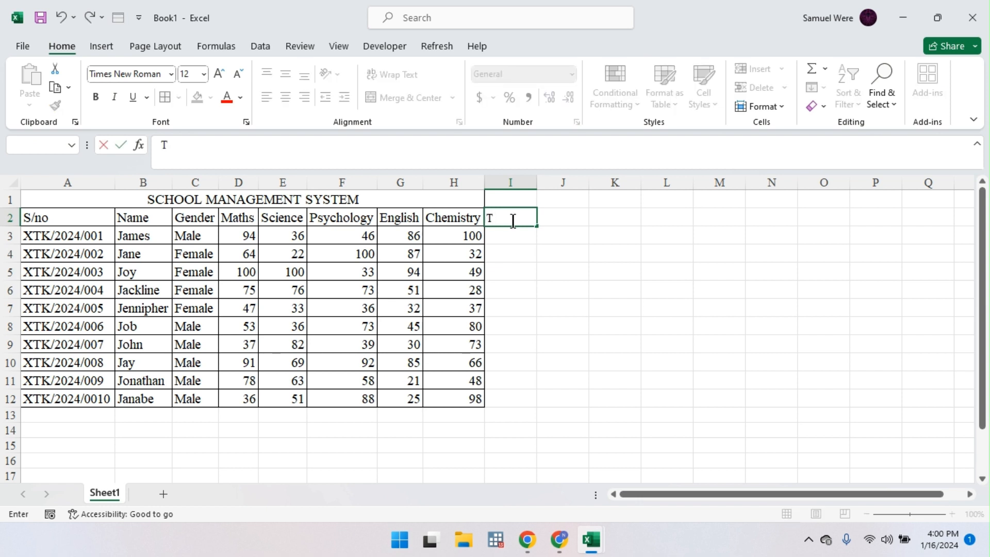
type("otal")
key("Return")
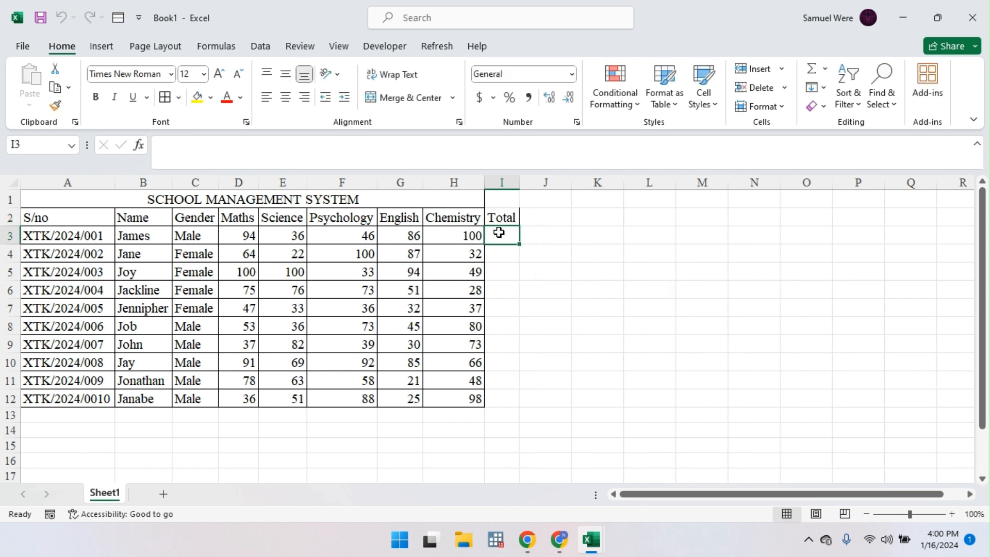
left_click_drag(499, 233, 503, 399)
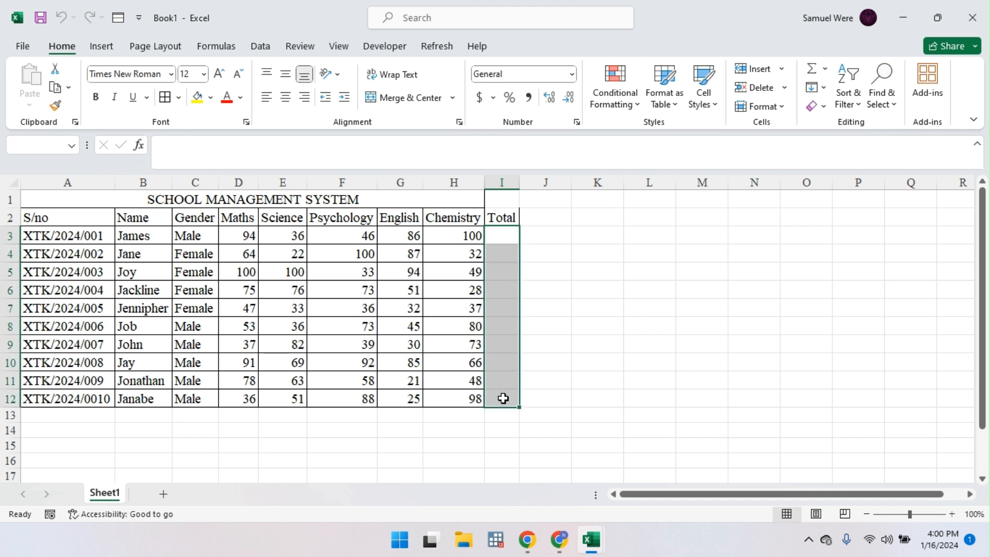
key("alt+equal")
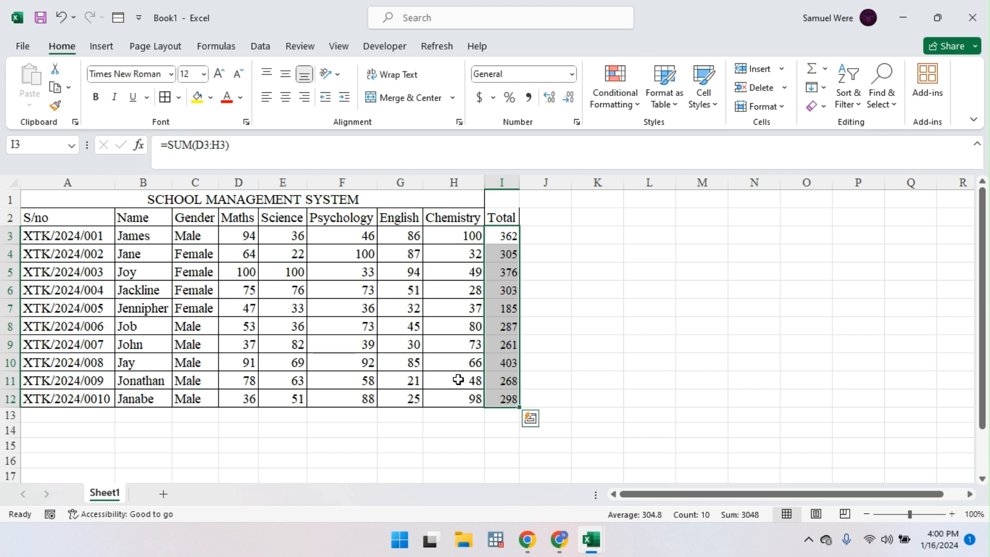
left_click(467, 289)
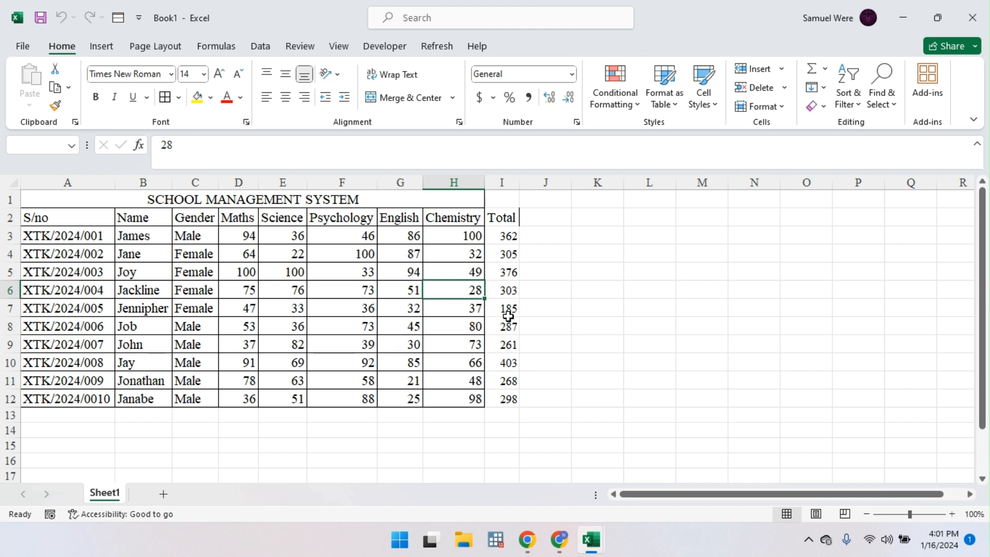
Step: Enter the heading Mean in cell J2
left_click_drag(510, 219, 548, 215)
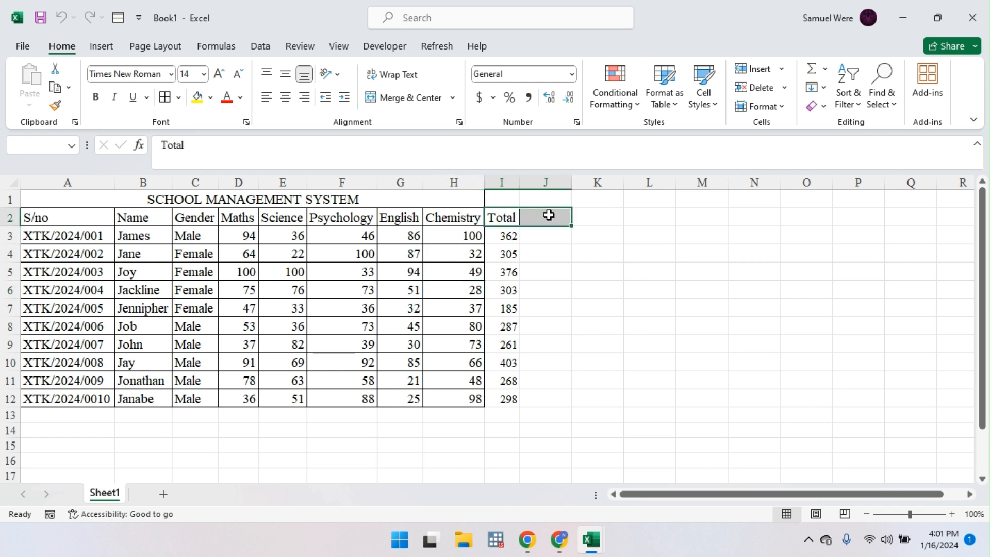
left_click(548, 215)
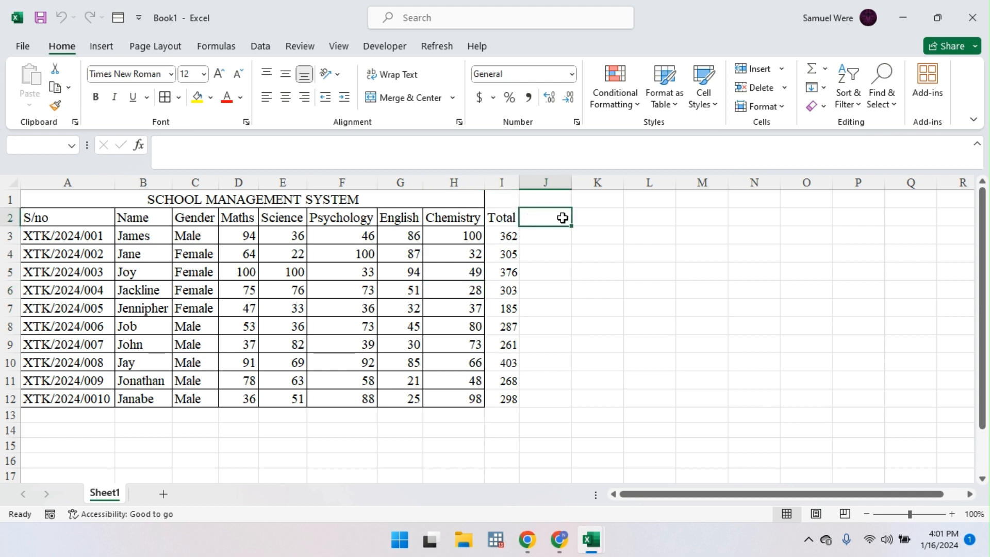
type("Mean")
key("Return")
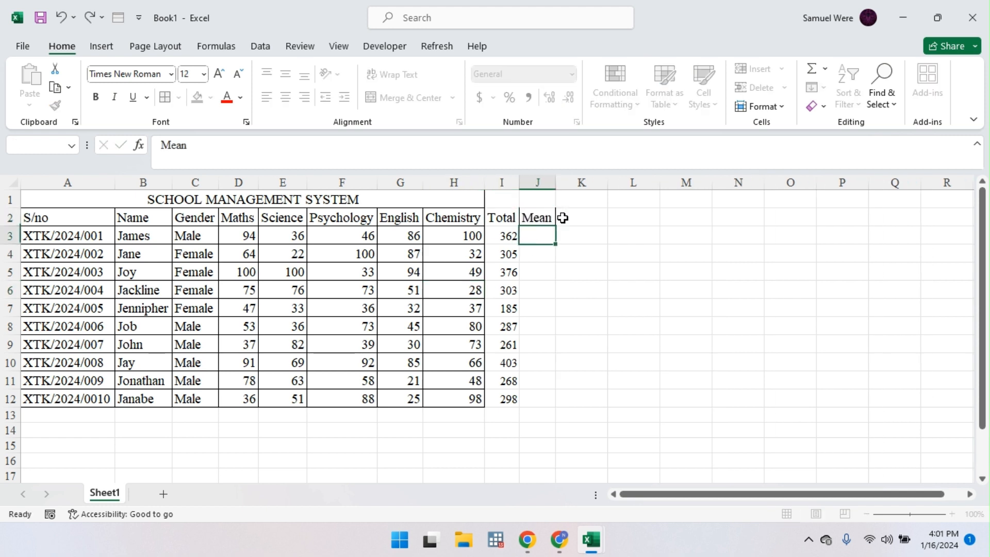
Step: Enter =AVERAGE(D3:G3) in J3 and fill it down to row 12
type("=")
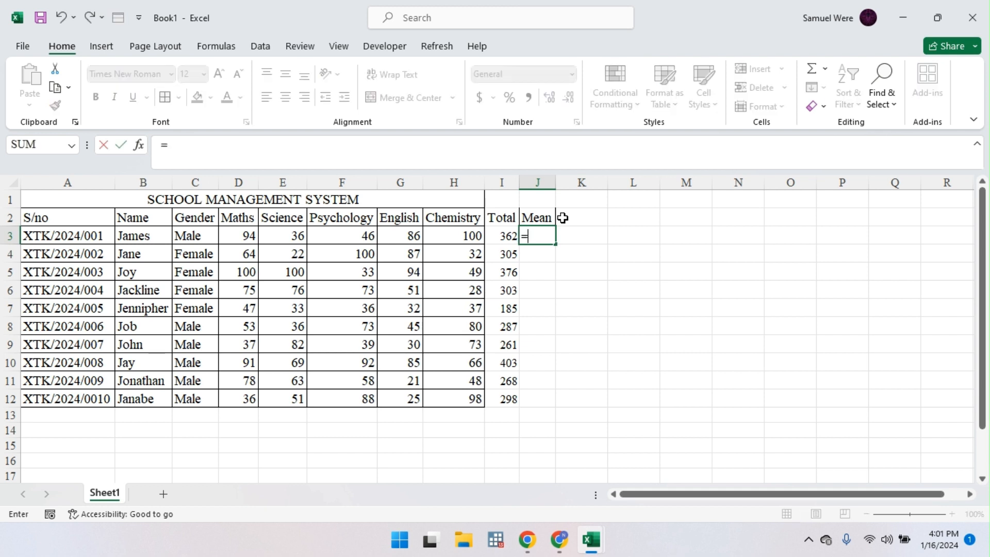
type("age")
key("BackSpace")
key("BackSpace")
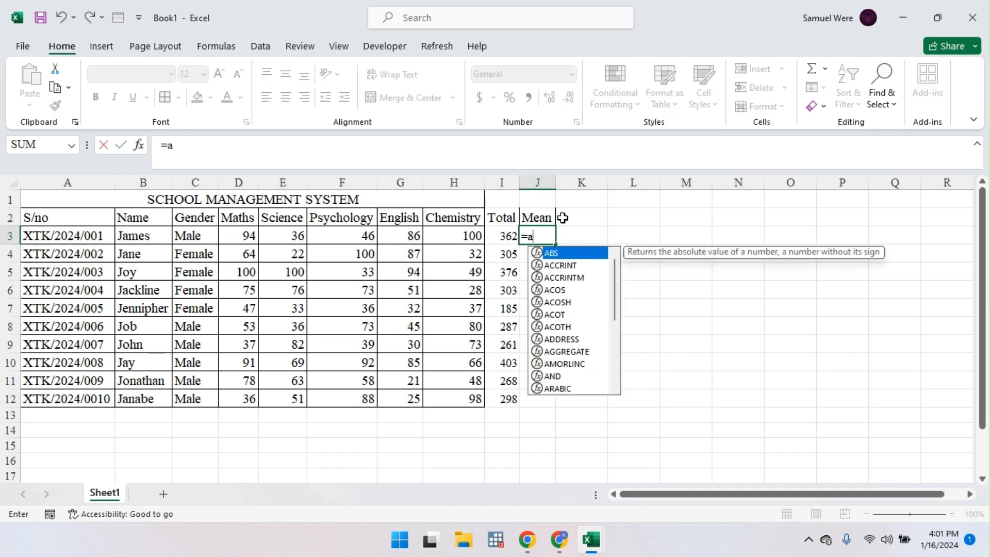
type("aver")
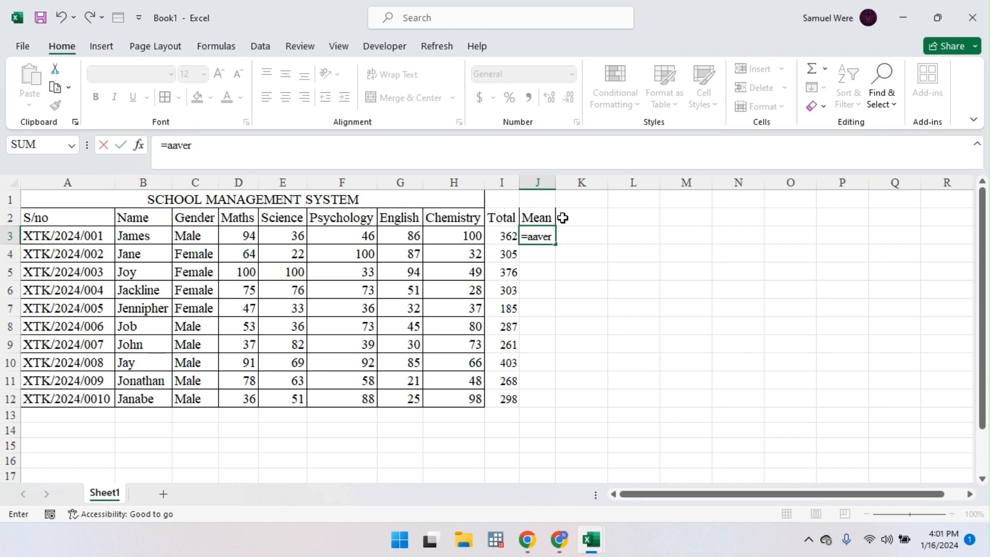
key("BackSpace")
key("BackSpace")
key("BackSpace")
key("BackSpace")
type("v")
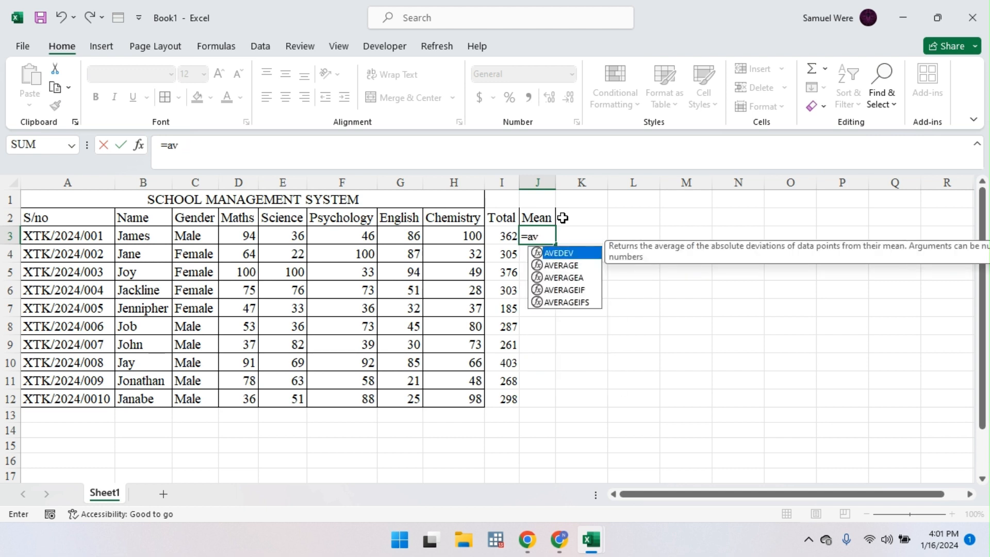
key("Down")
key("Down")
key("Up")
key("Tab")
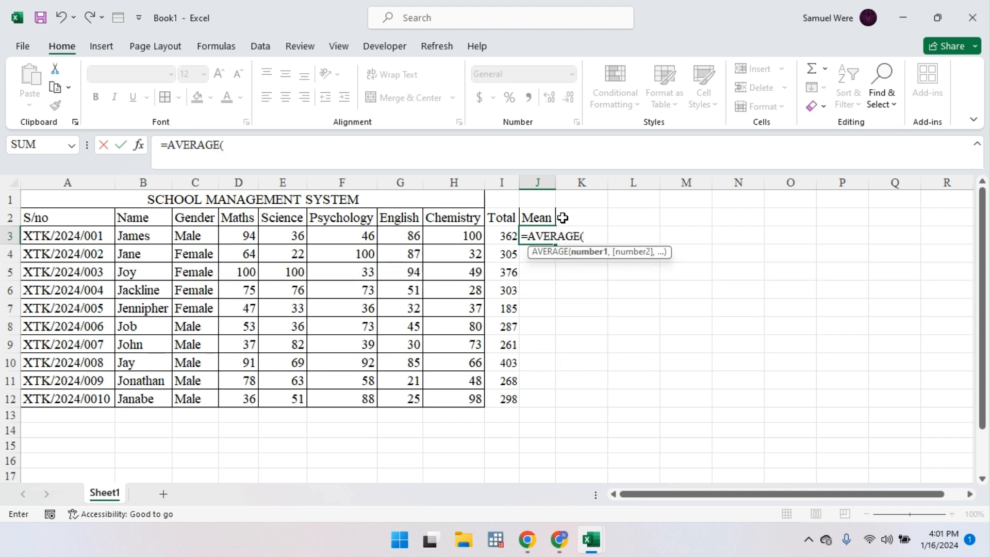
left_click_drag(238, 234, 419, 236)
key("Return")
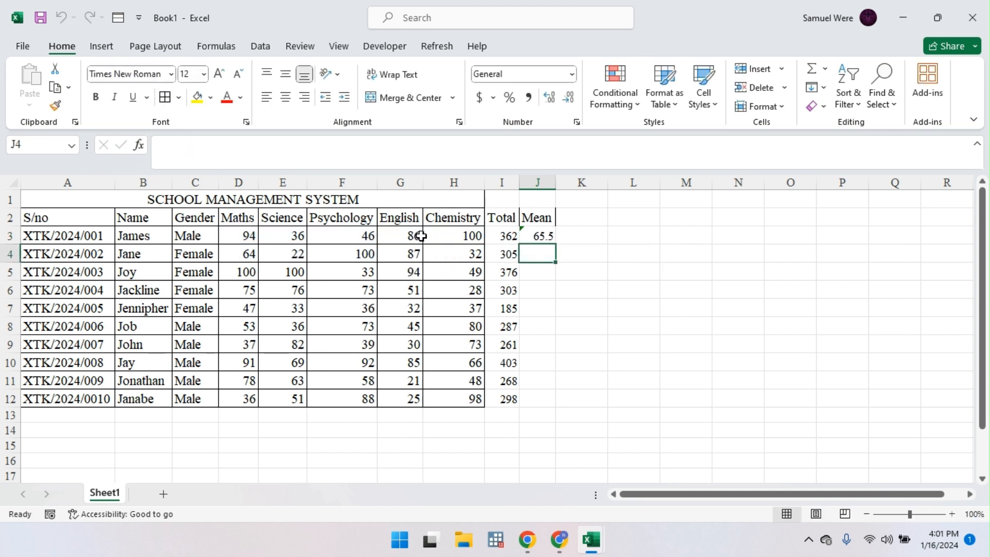
left_click(551, 237)
double_click(556, 245)
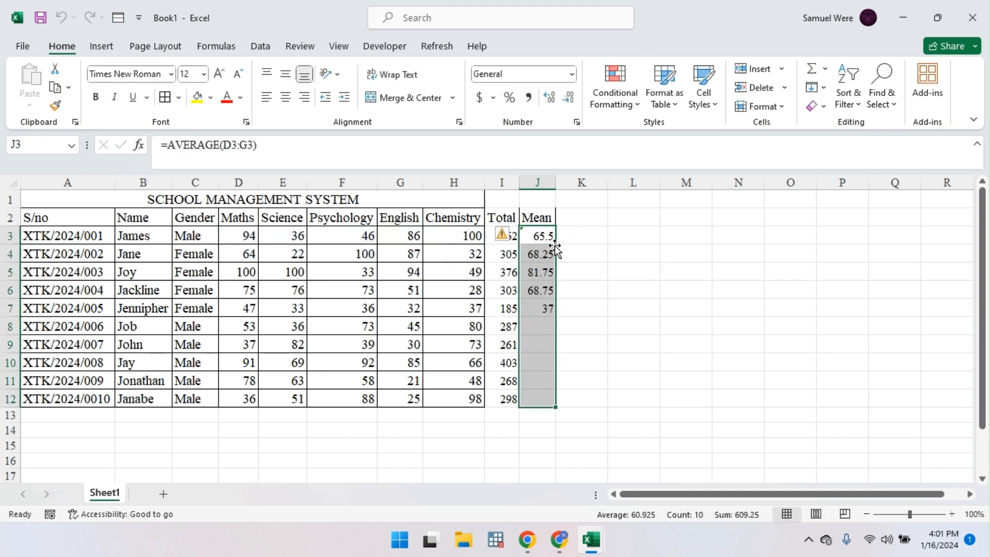
Step: Enter a check formula =I3/5 in cell K3
left_click(578, 232)
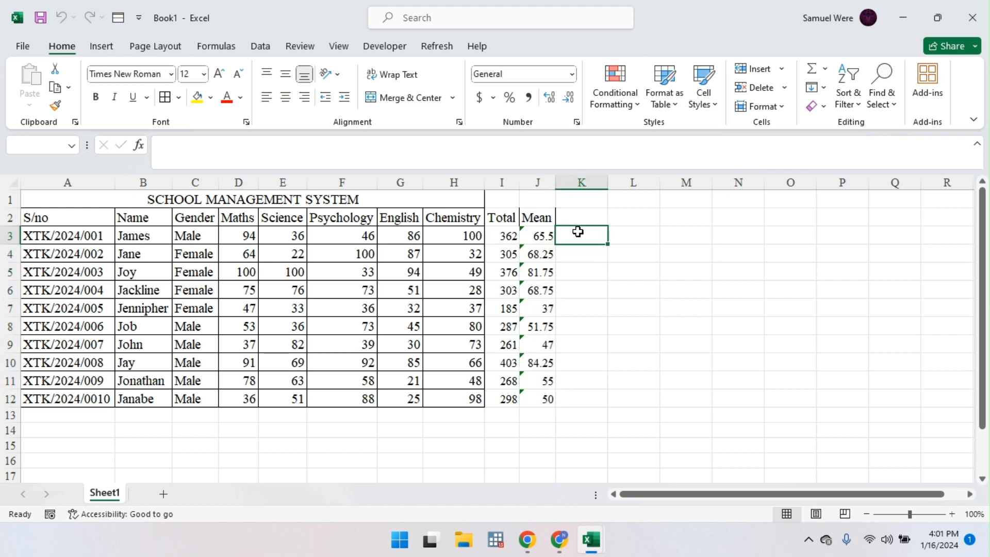
type("=")
left_click(499, 236)
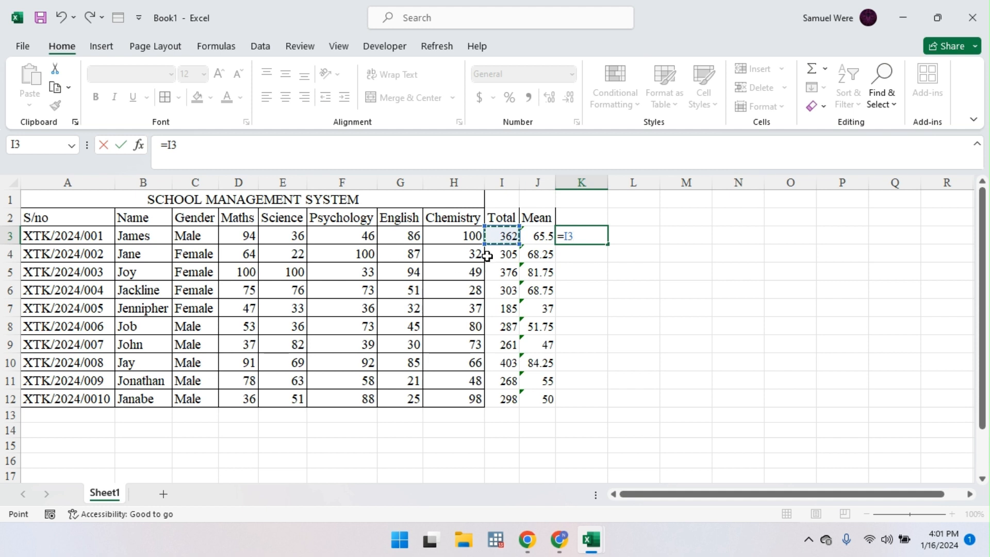
type("/5")
key("Return")
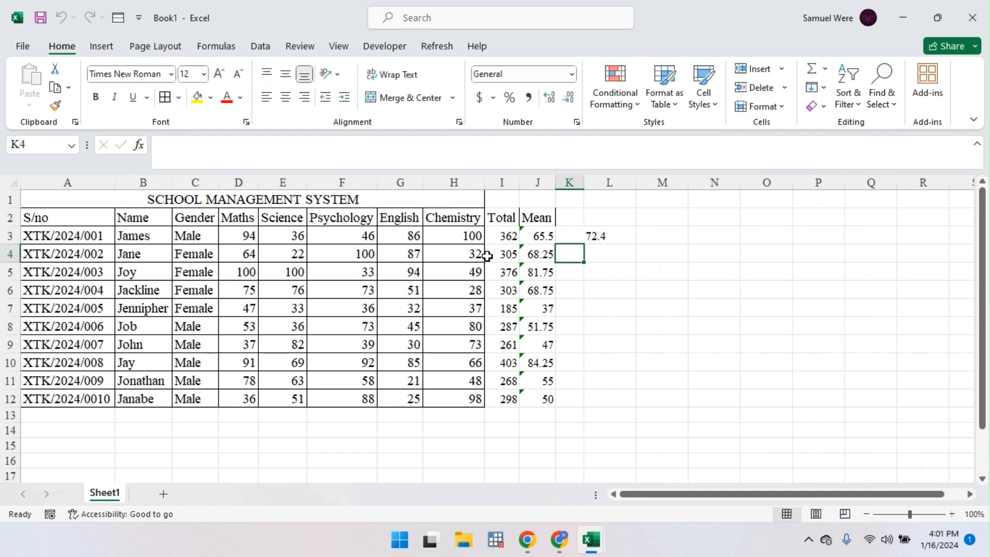
Step: Edit K3's formula to divide by the Mean cell J3 instead
double_click(541, 236)
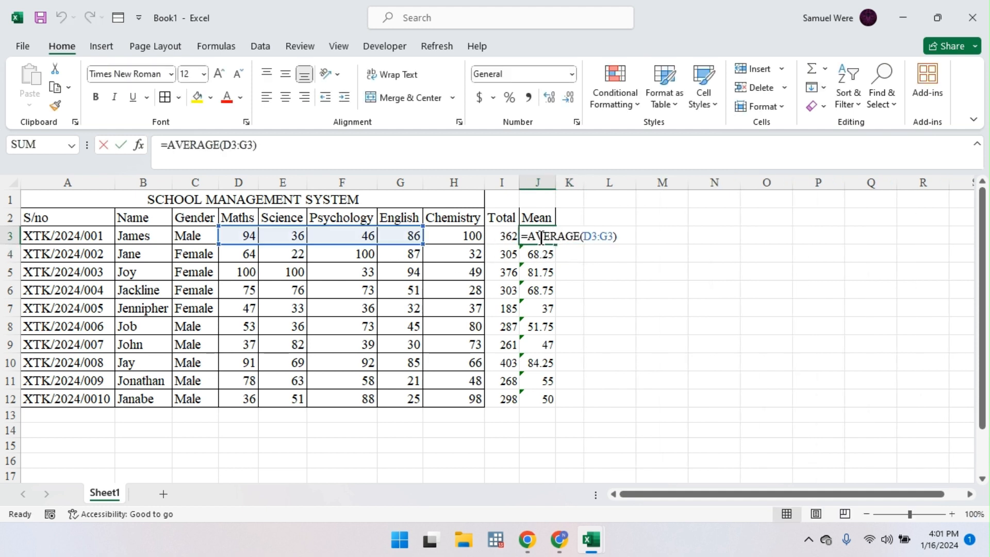
left_click(577, 263)
double_click(577, 236)
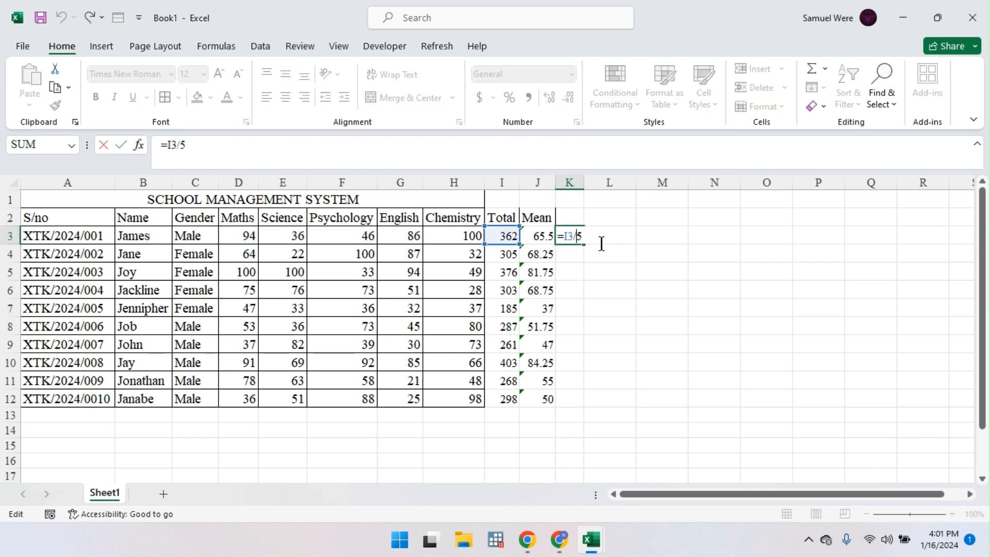
left_click(540, 236)
key("BackSpace")
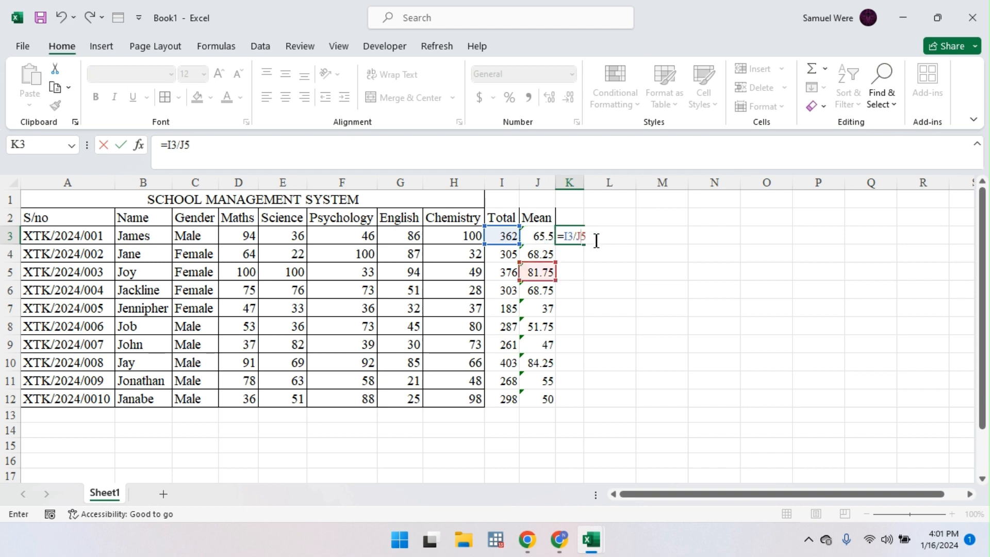
key("Return")
left_click(591, 234)
double_click(592, 235)
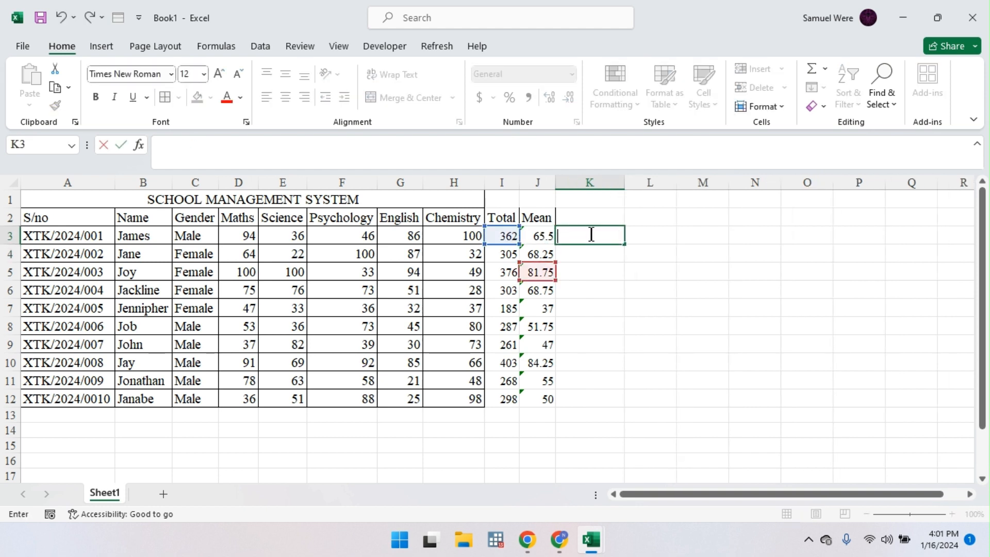
Step: Delete the old Mean column J and enter a new Mean heading in J2
left_click(537, 182)
key("ctrl+minus")
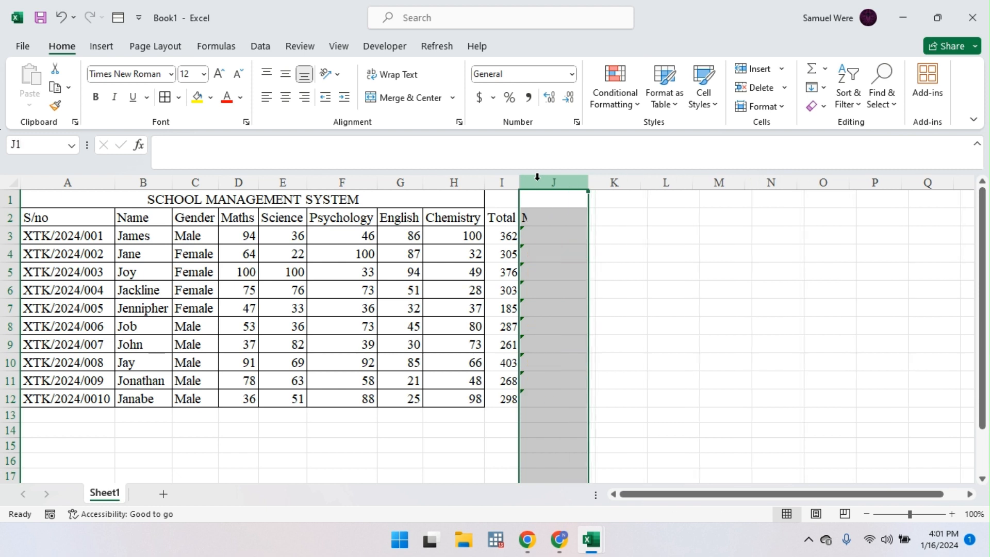
left_click(553, 217)
type("A")
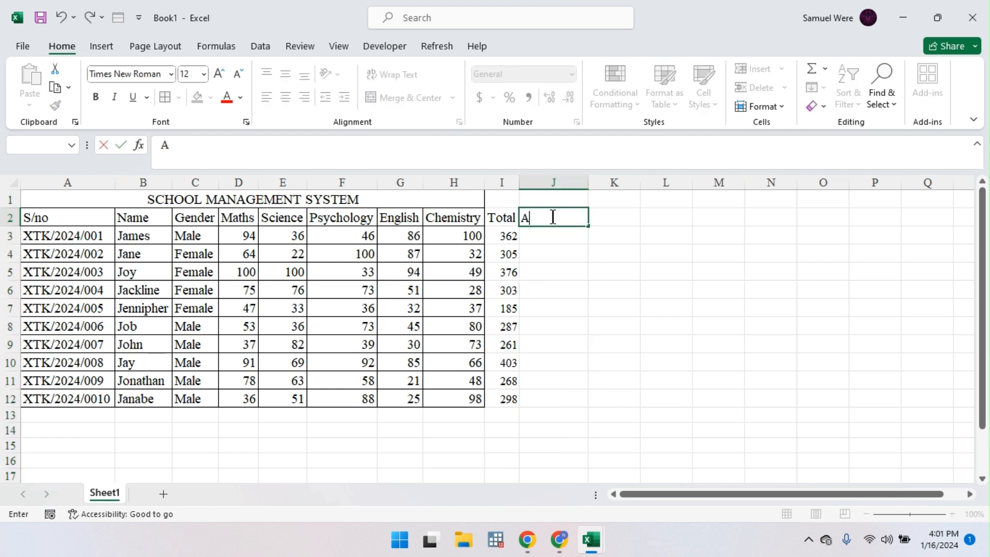
type("Mean")
key("Return")
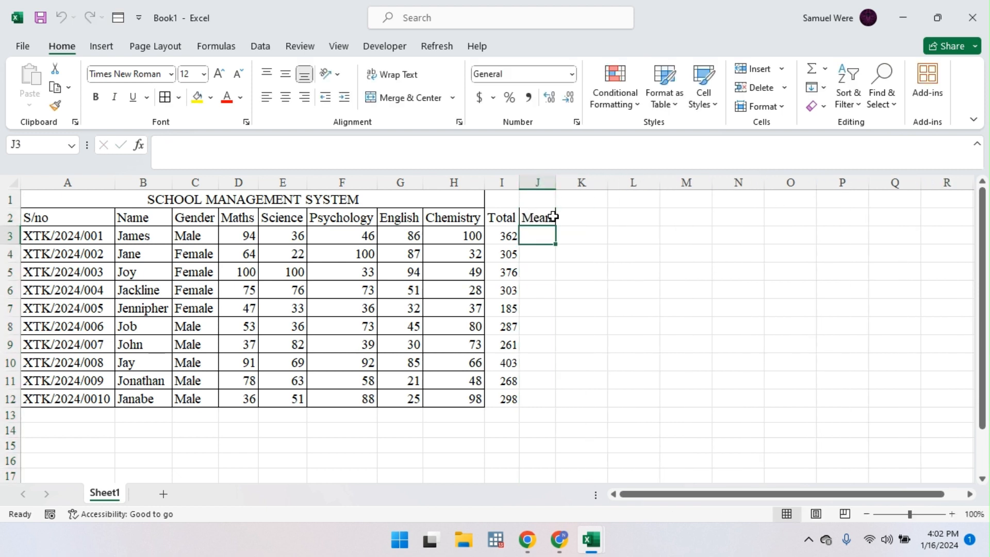
Step: Enter =AVERAGE(D3:H3) in J3 and fill it down to J12
type("=aver")
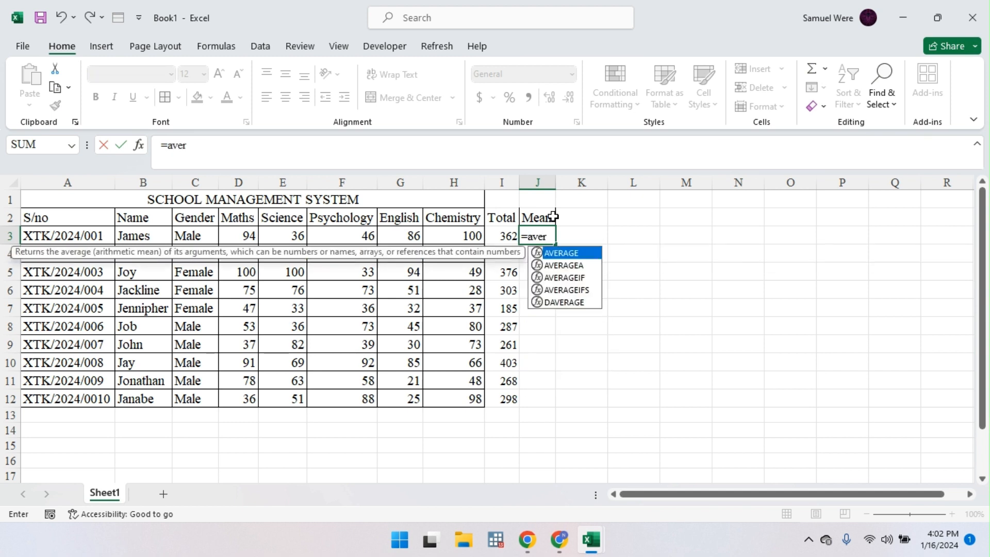
key("Up")
key("Tab")
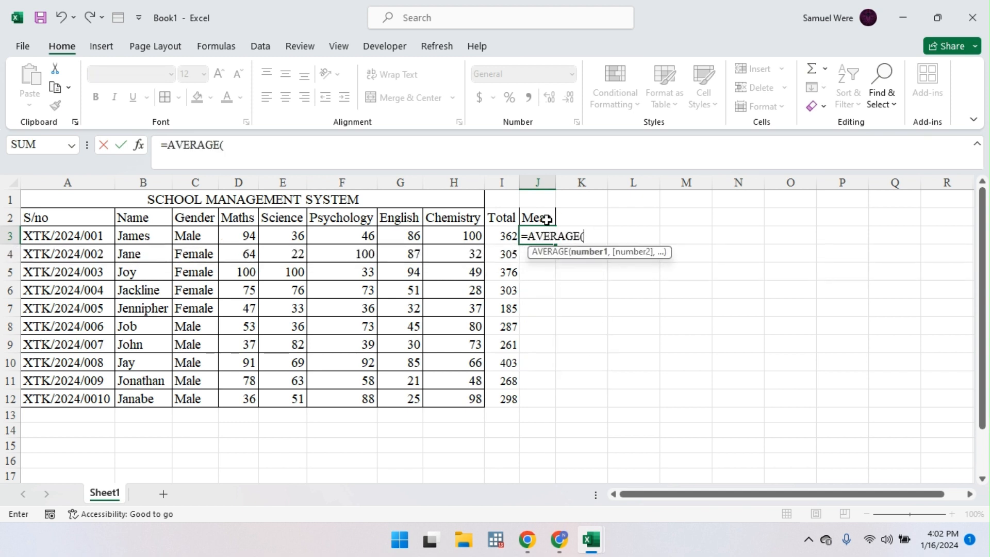
left_click_drag(250, 235, 439, 242)
key("Return")
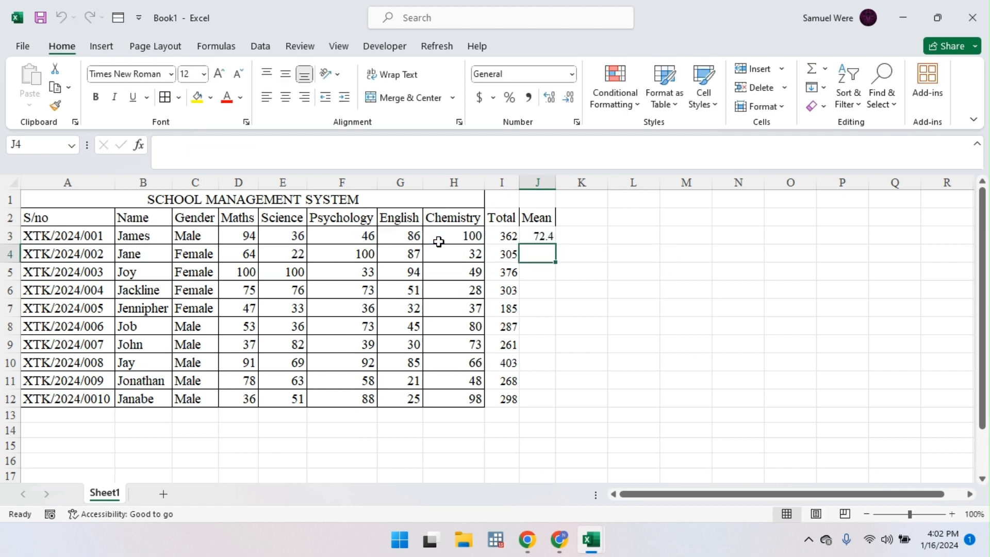
left_click(542, 237)
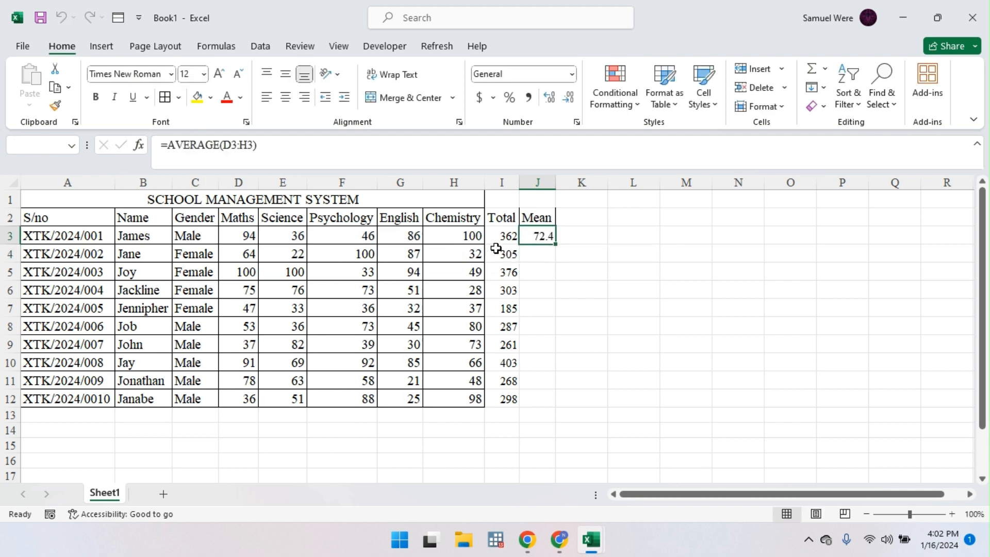
double_click(555, 243)
left_click(581, 237)
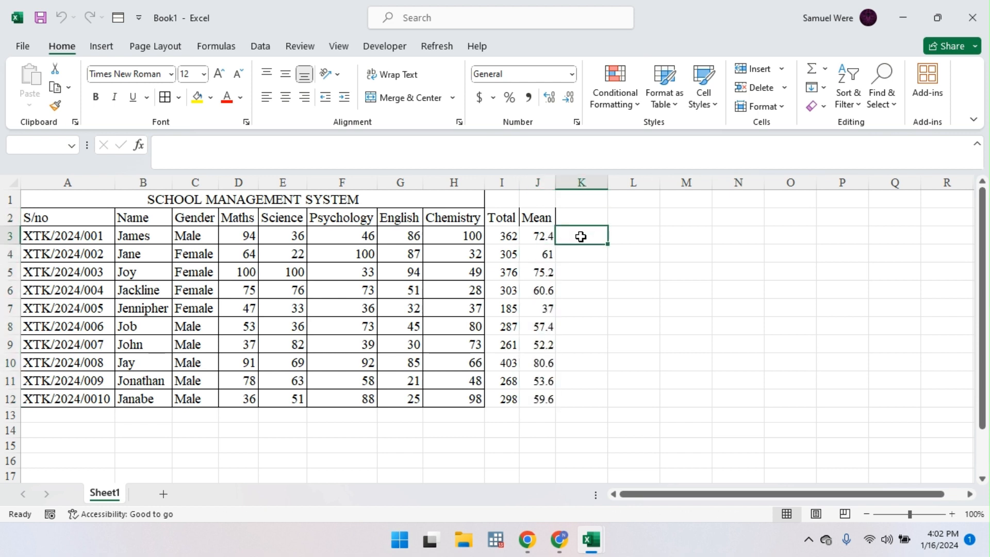
type("=")
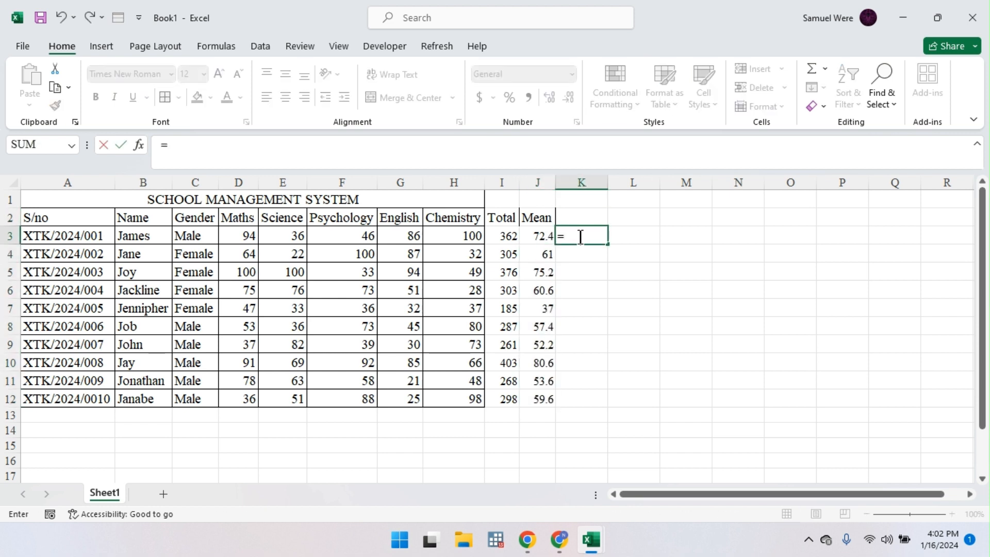
left_click(508, 235)
type("/5")
key("Return")
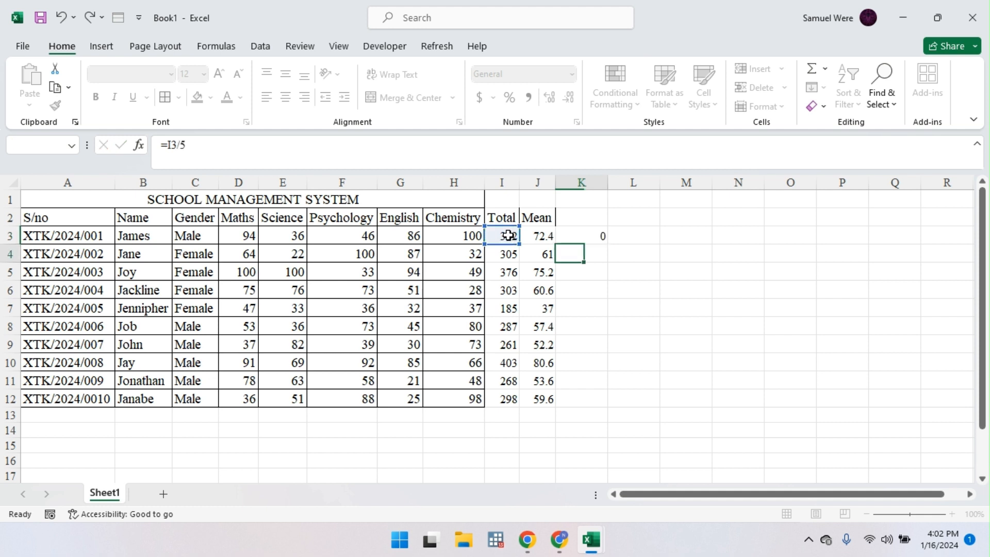
left_click(579, 237)
double_click(581, 241)
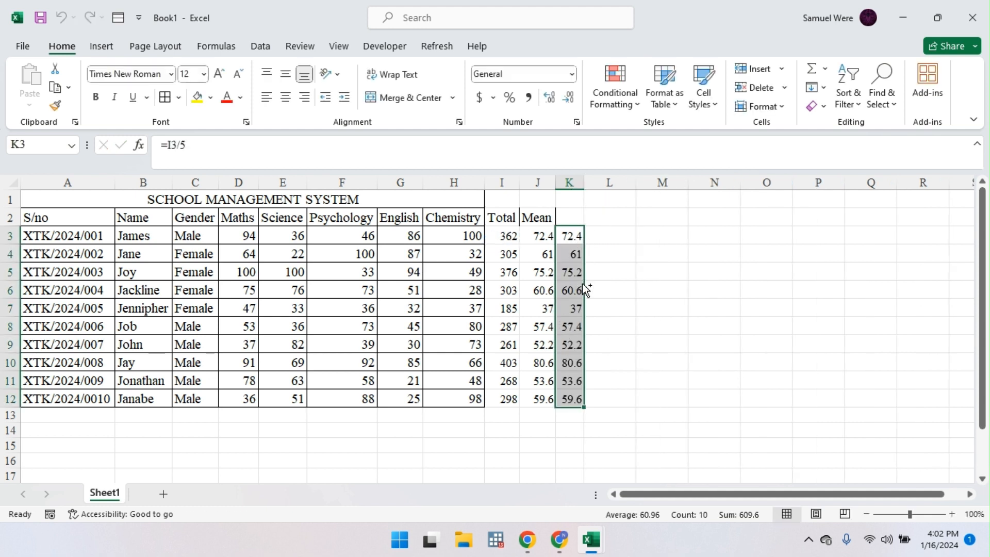
left_click(570, 182)
key("ctrl+minus")
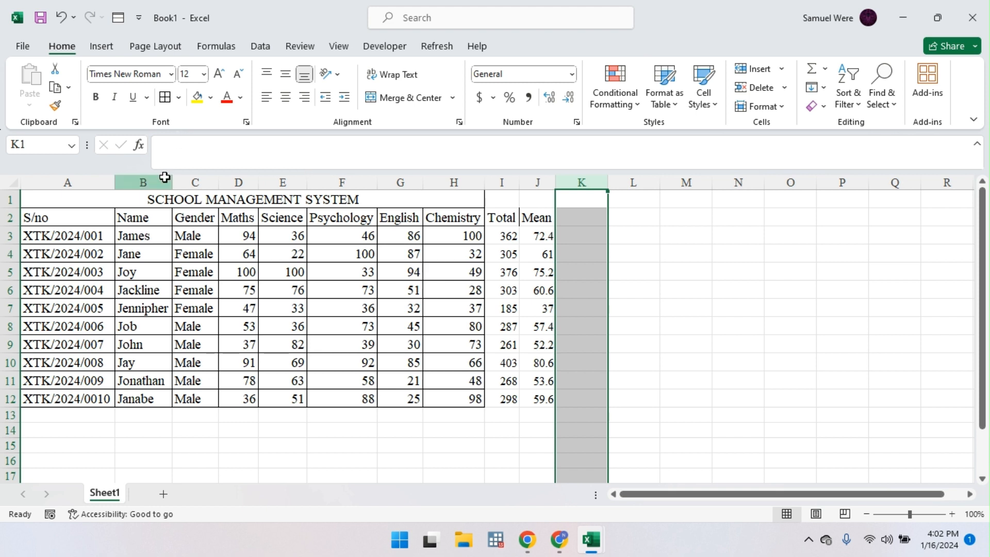
Step: Insert columns across B through G, then undo the insertion
left_click_drag(164, 178, 380, 206)
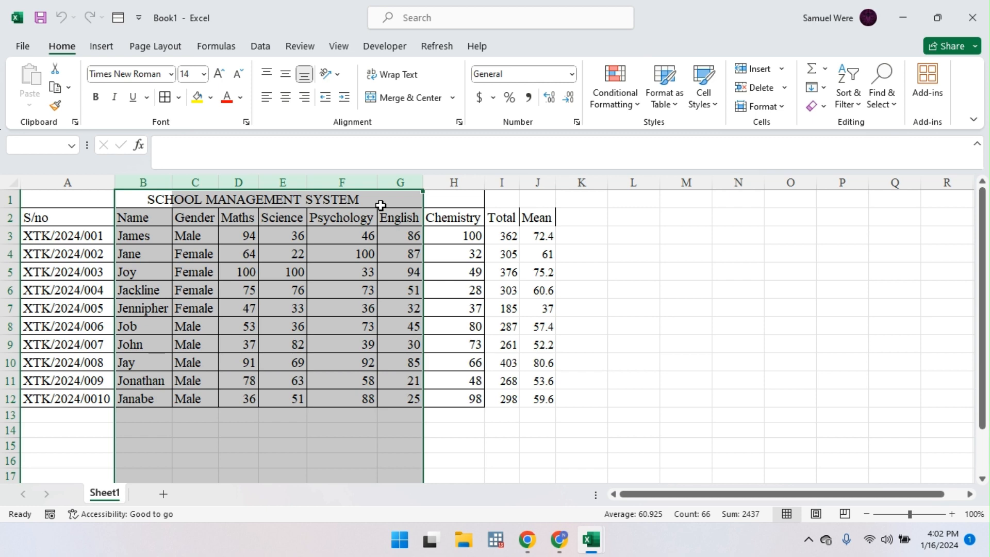
key("ctrl+shift+plus")
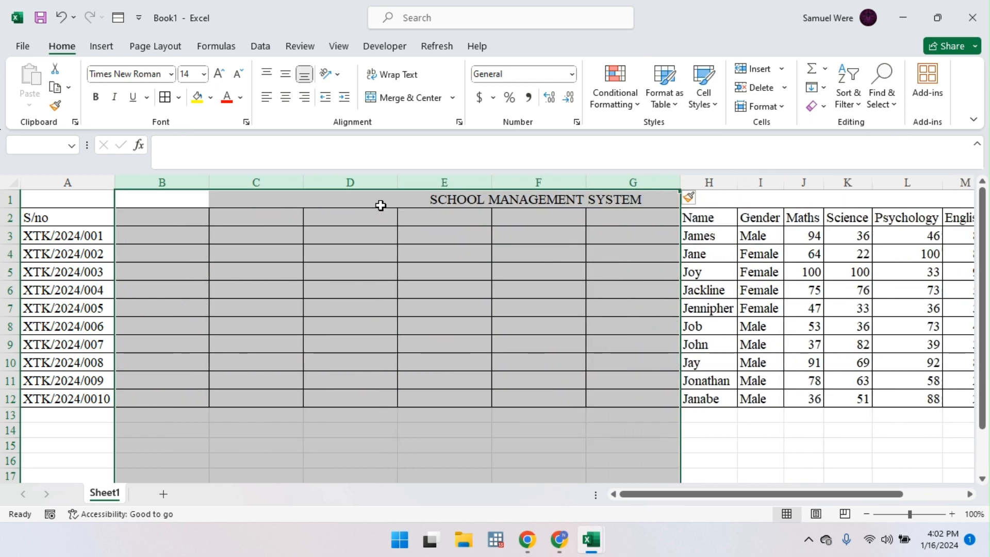
key("ctrl+z")
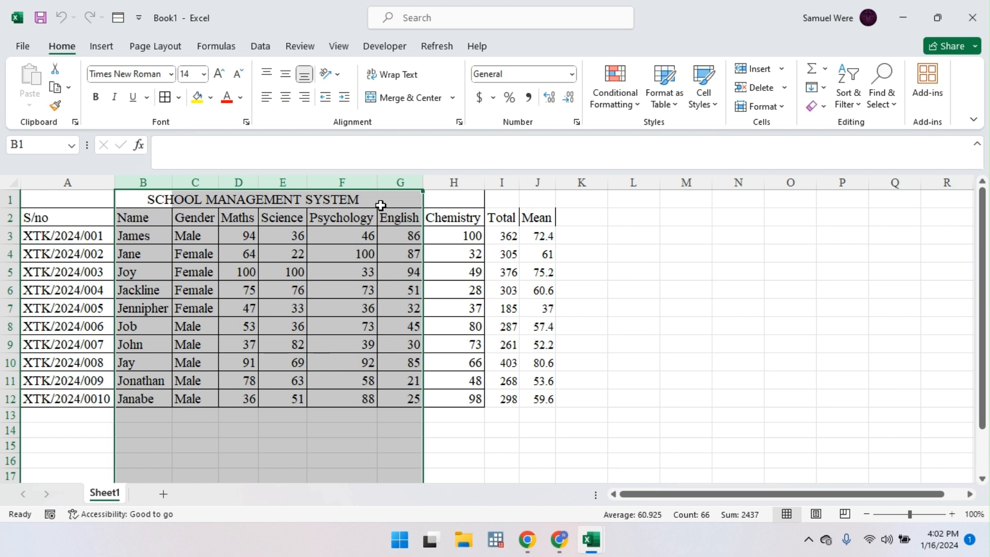
left_click_drag(381, 205, 530, 394)
left_click(513, 221)
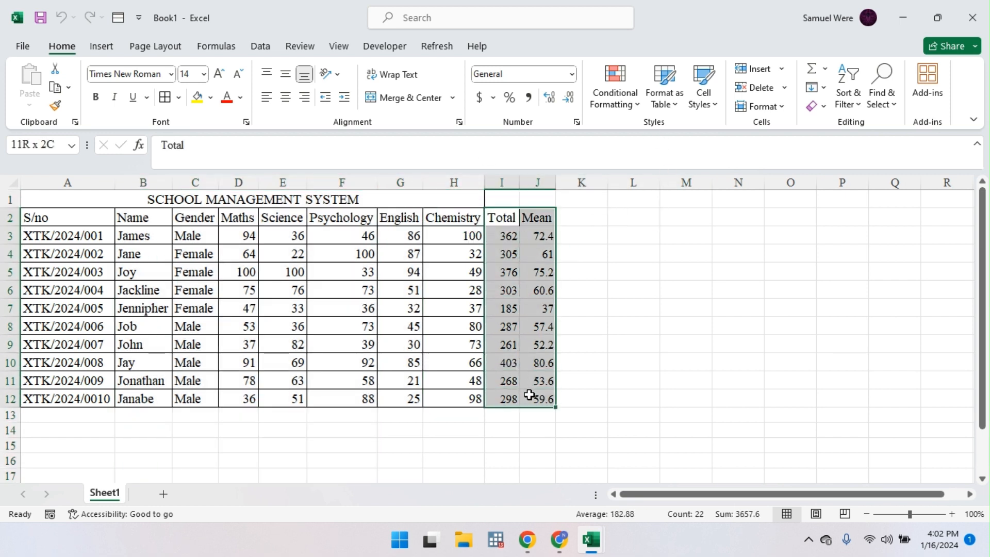
Step: Format-paint a bordered score cell's formatting onto the Total and Mean columns I2:J12
left_click(395, 303)
left_click(55, 105)
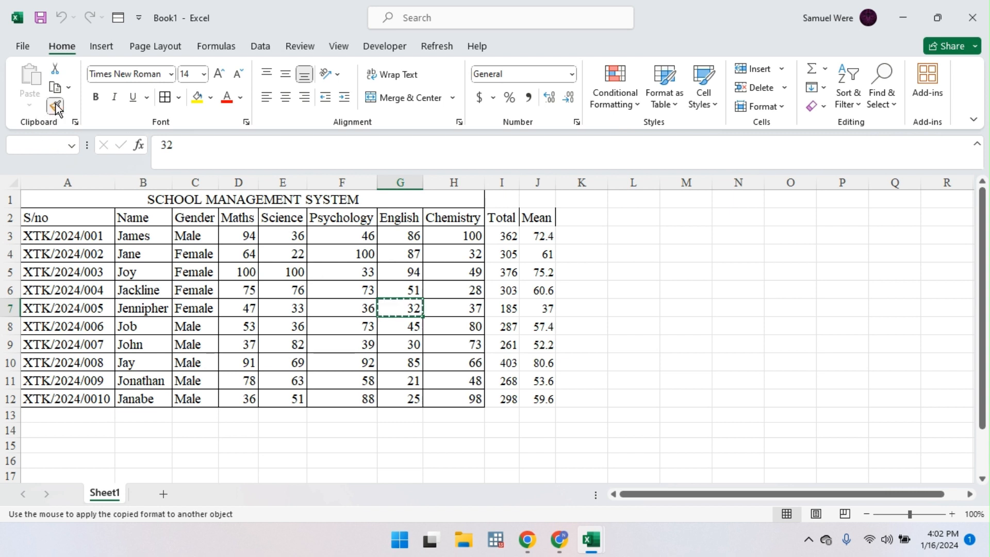
mouse_move(498, 217)
left_mouse_down()
mouse_move(548, 316)
mouse_move(545, 396)
left_mouse_up()
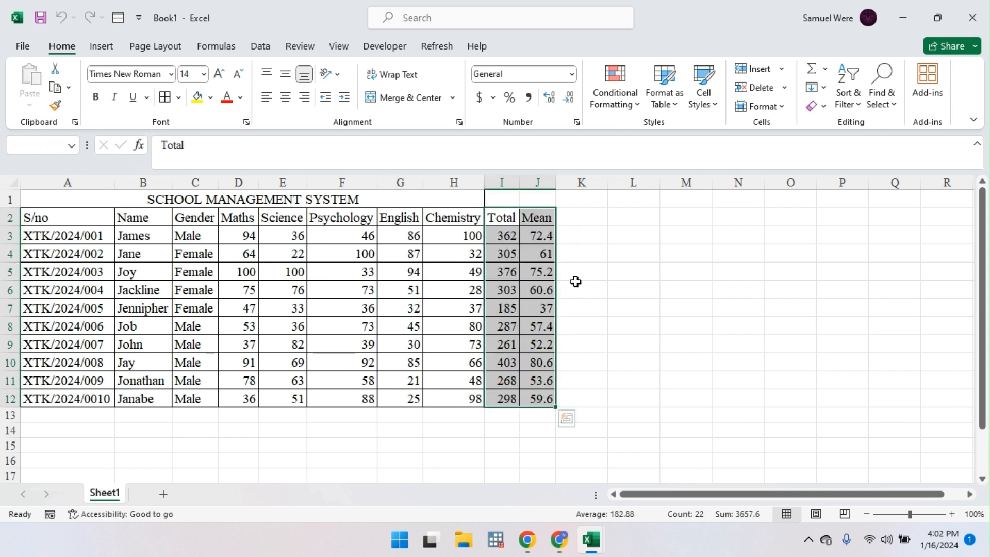
left_click(676, 289)
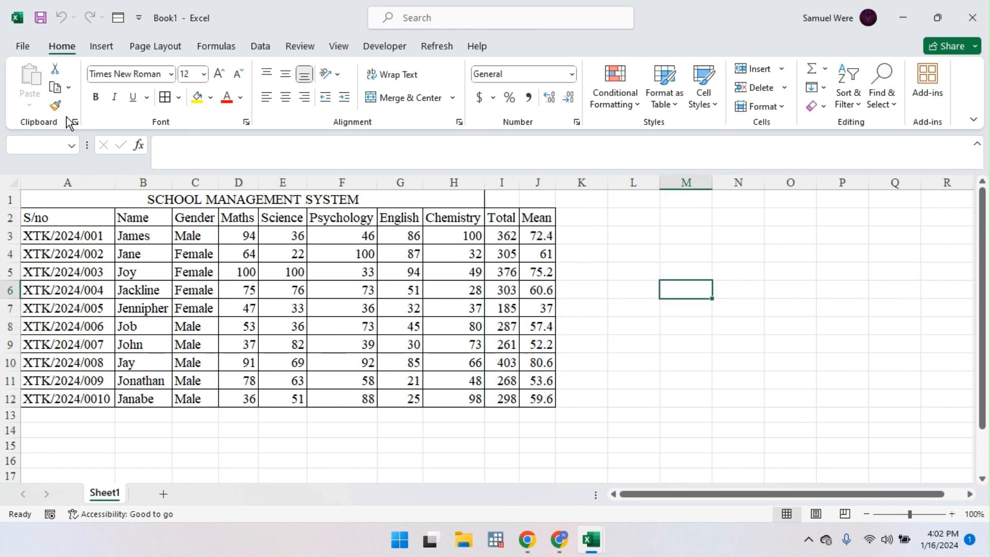
left_click(336, 292)
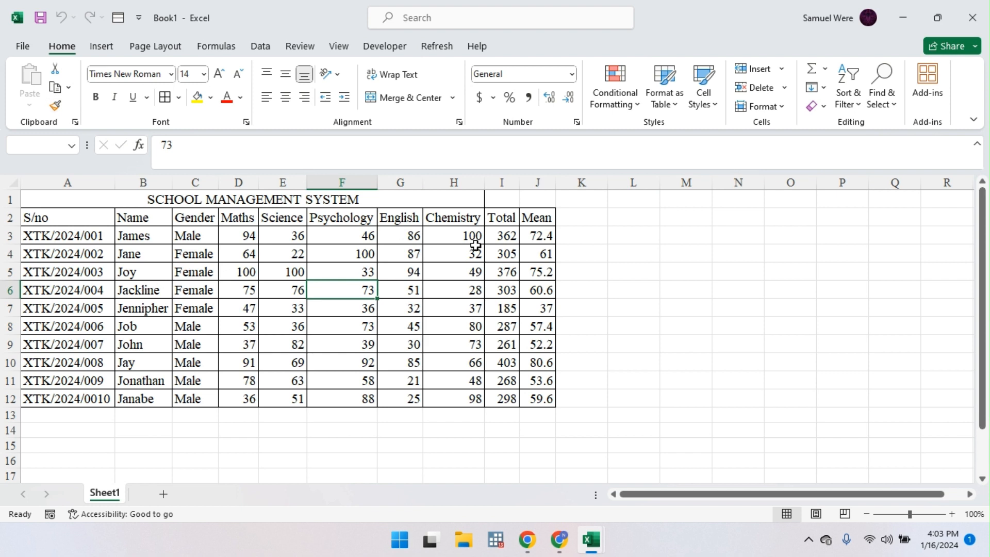
Step: Rename the Sheet1 tab to DATA
double_click(105, 492)
type("DATA")
key("Return")
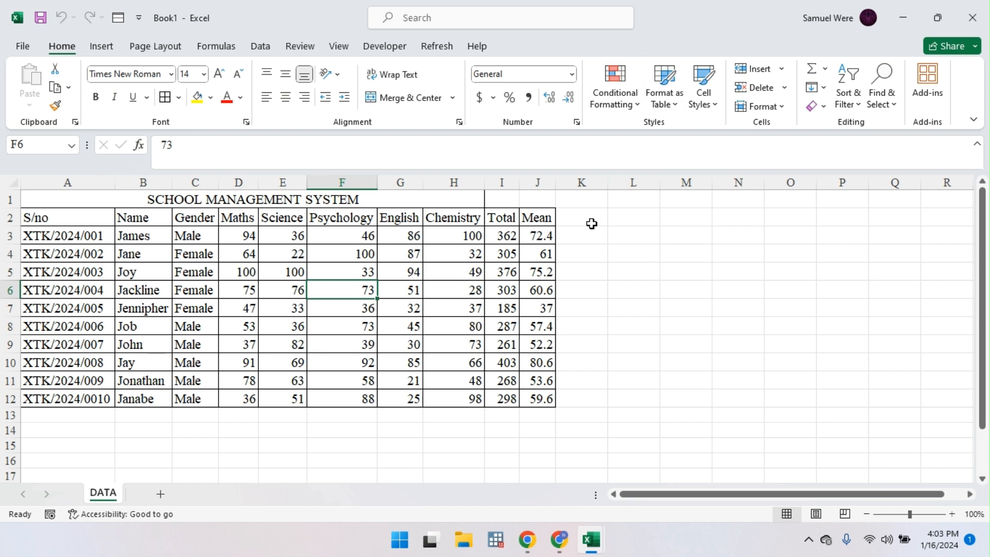
left_click(592, 223)
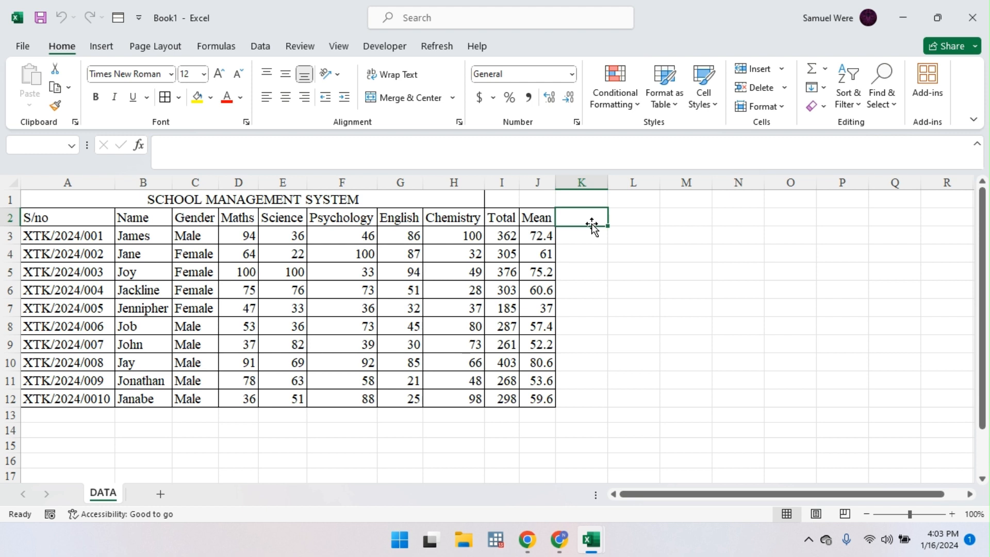
Step: Enter the Grades heading in K2 and key entries 80>A and 70>B in O3:O4
type("Gra")
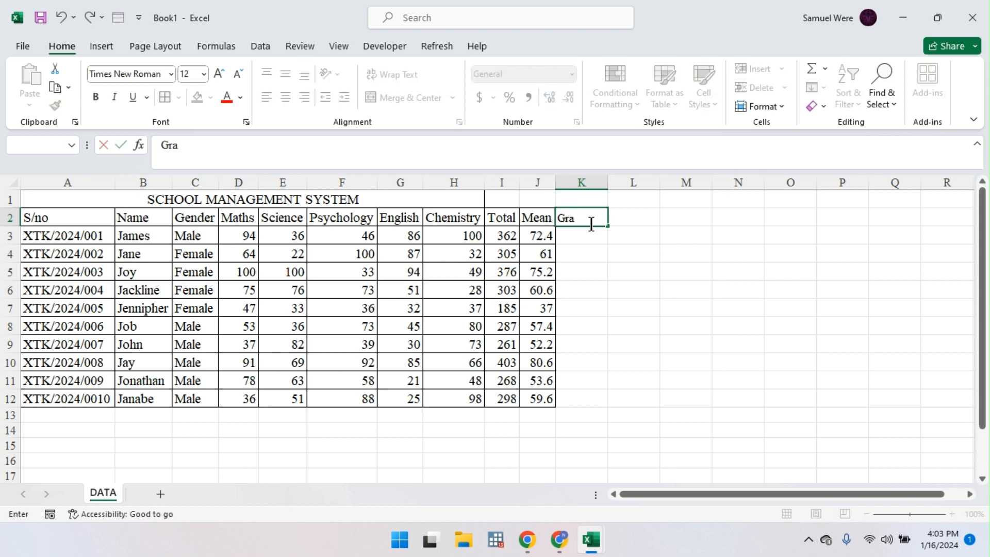
type("des")
left_click(753, 238)
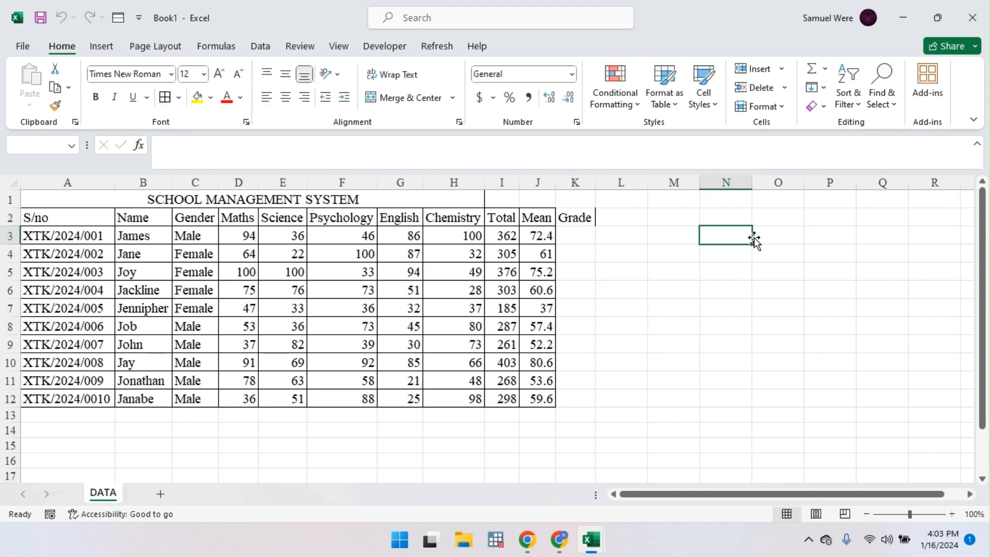
left_click(777, 238)
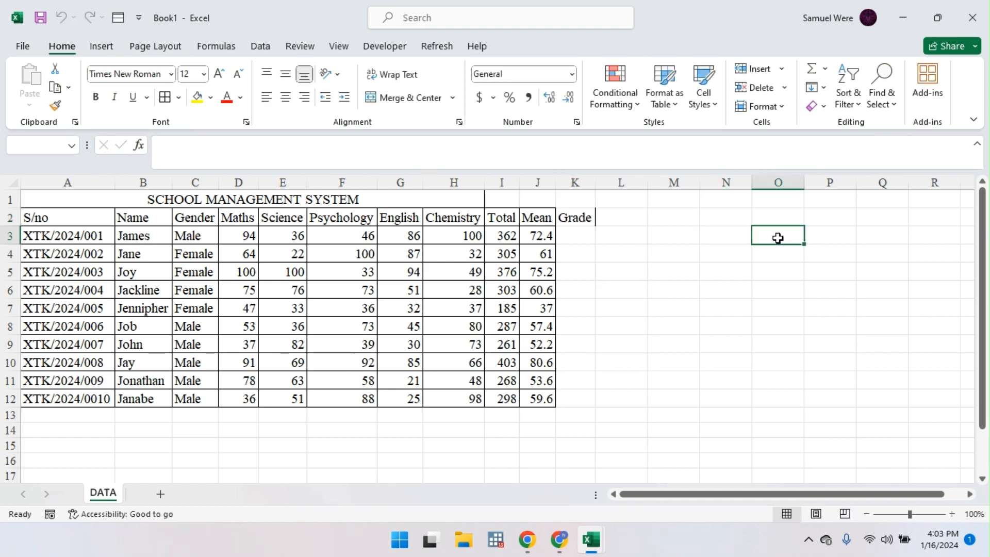
type("8")
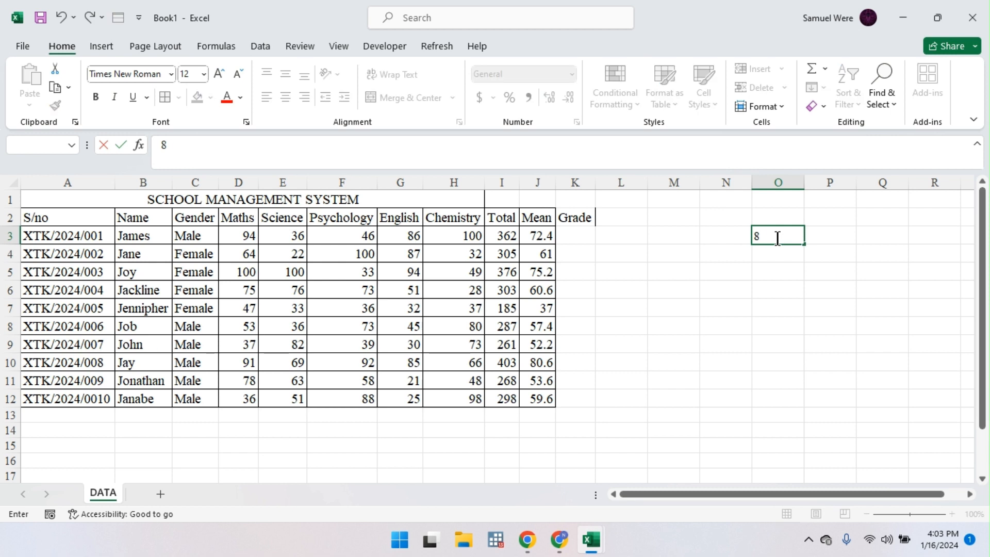
type("0>A")
key("Return")
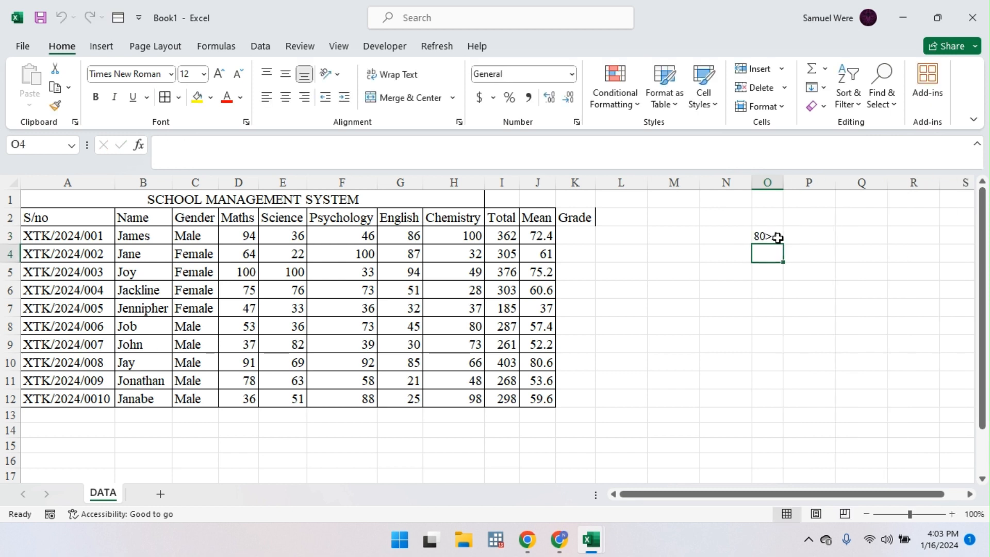
type("70>")
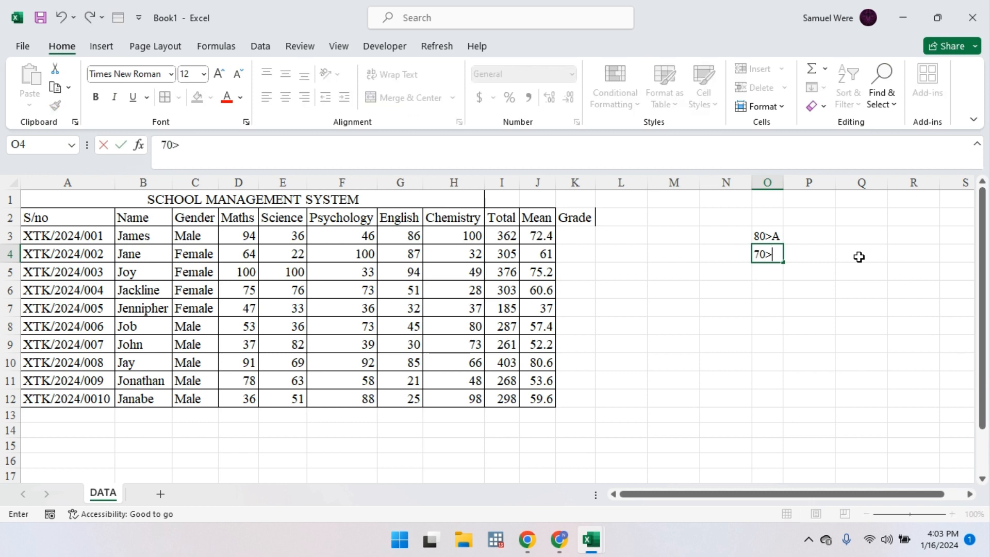
type("B")
key("Return")
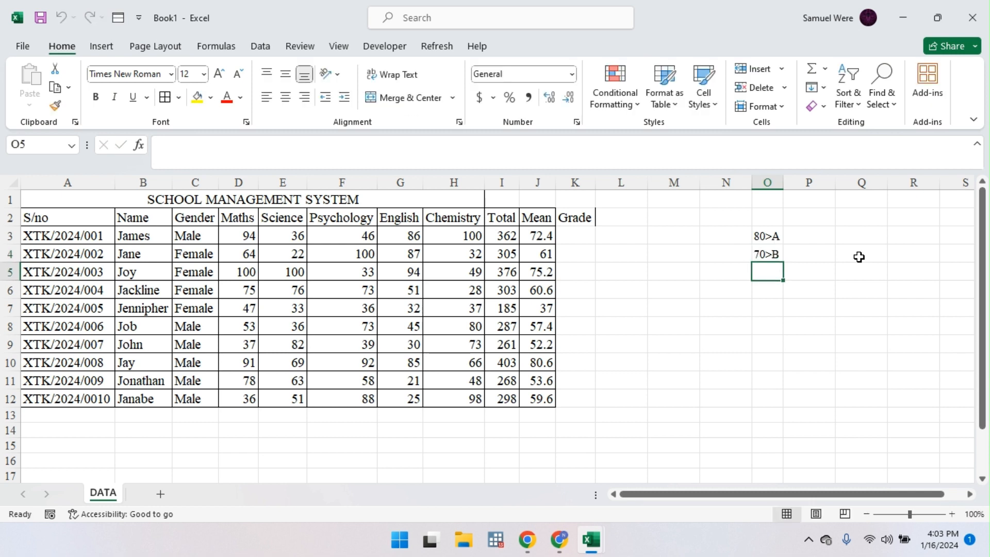
Step: Add the grade boundaries 60>C, 60>D, 40>E and F in O5:O8
type("60")
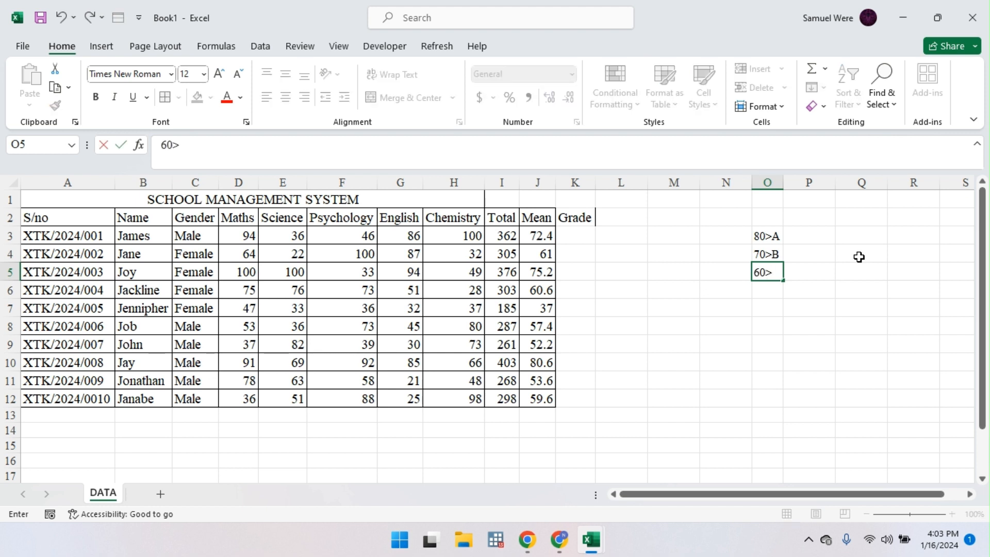
type(">C")
key("Return")
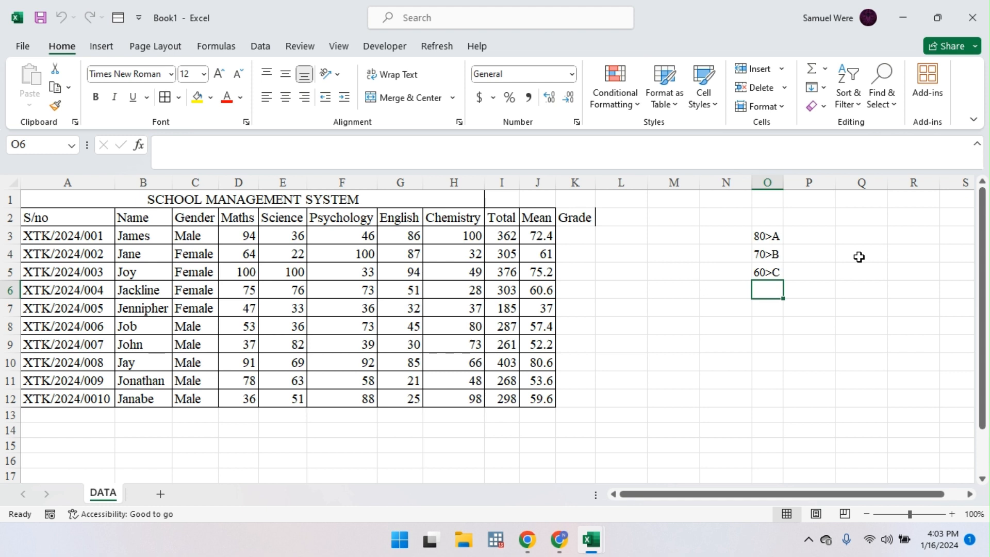
type("60")
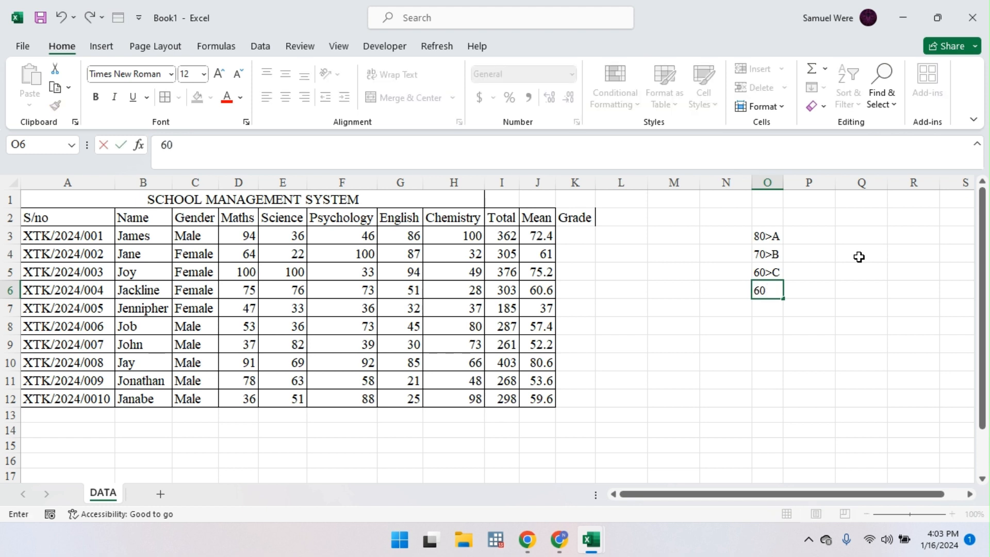
type(">")
key("Return")
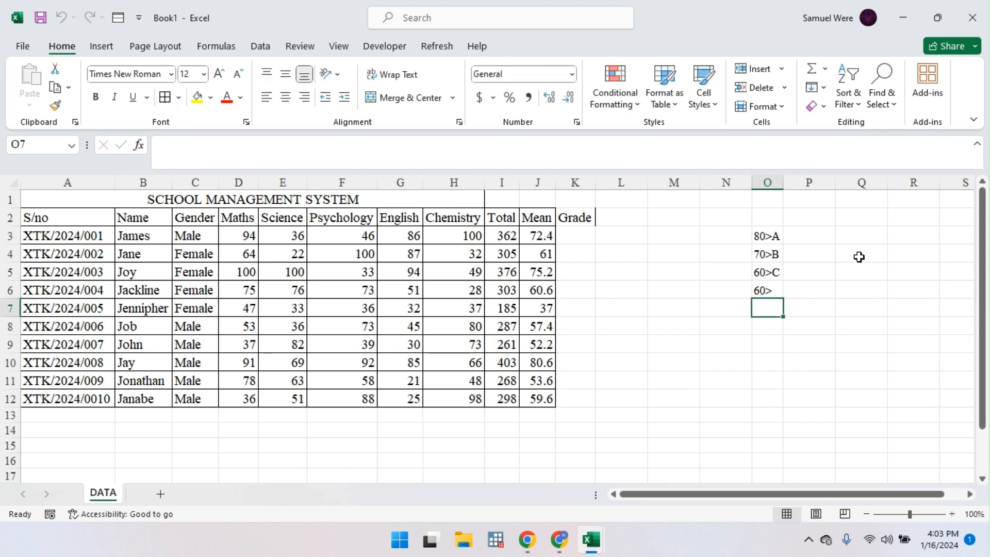
type("40>")
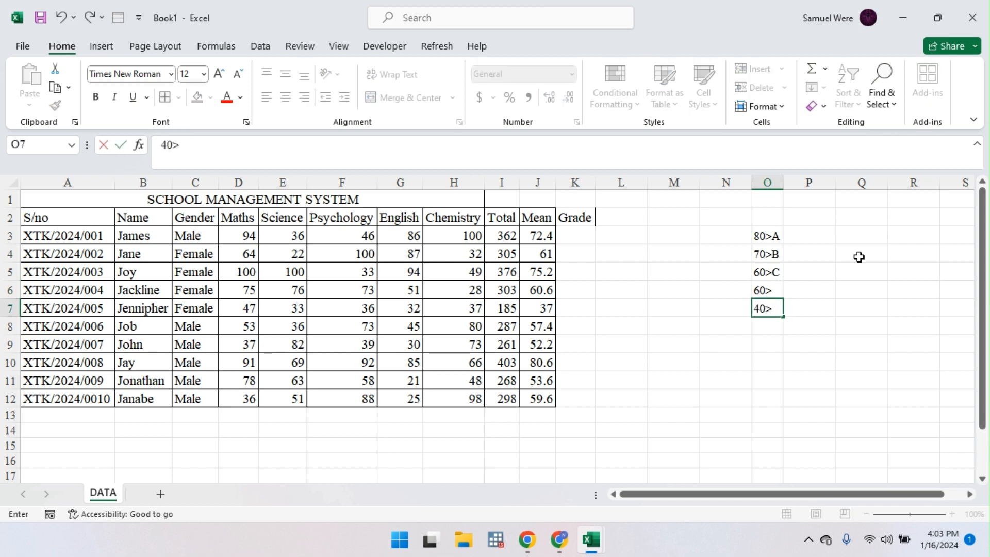
type("e")
key("BackSpace")
type("E")
key("Up")
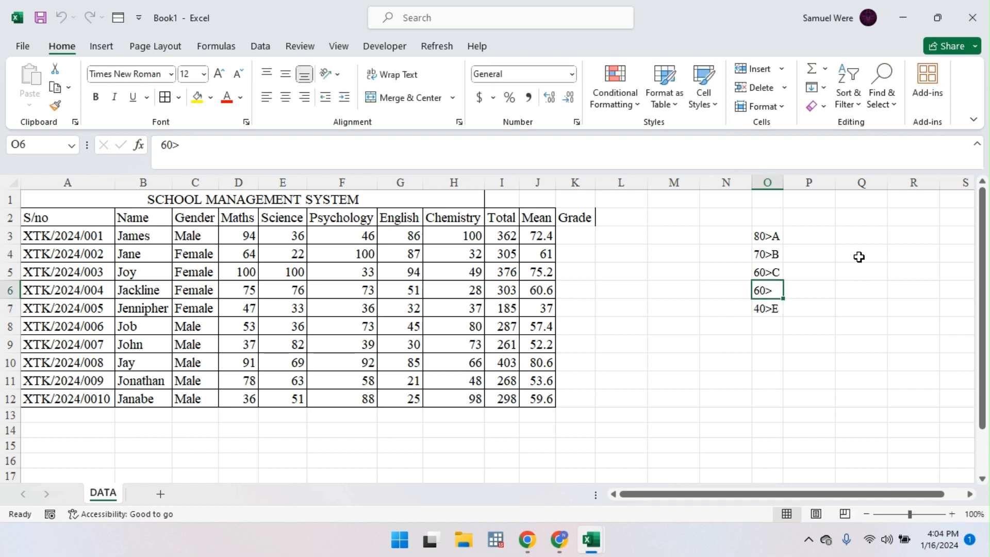
key("F2")
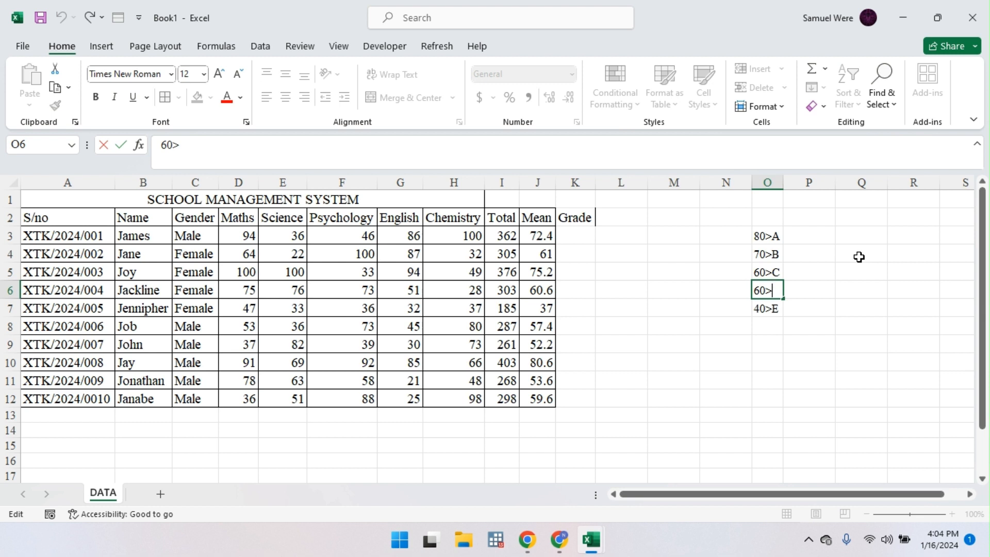
type("D")
key("Return")
key("Return")
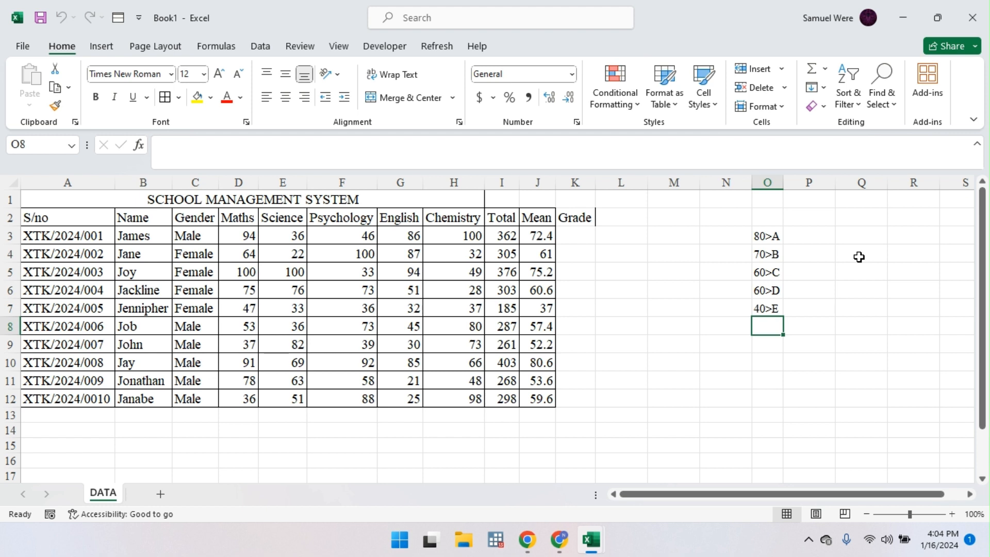
type("F")
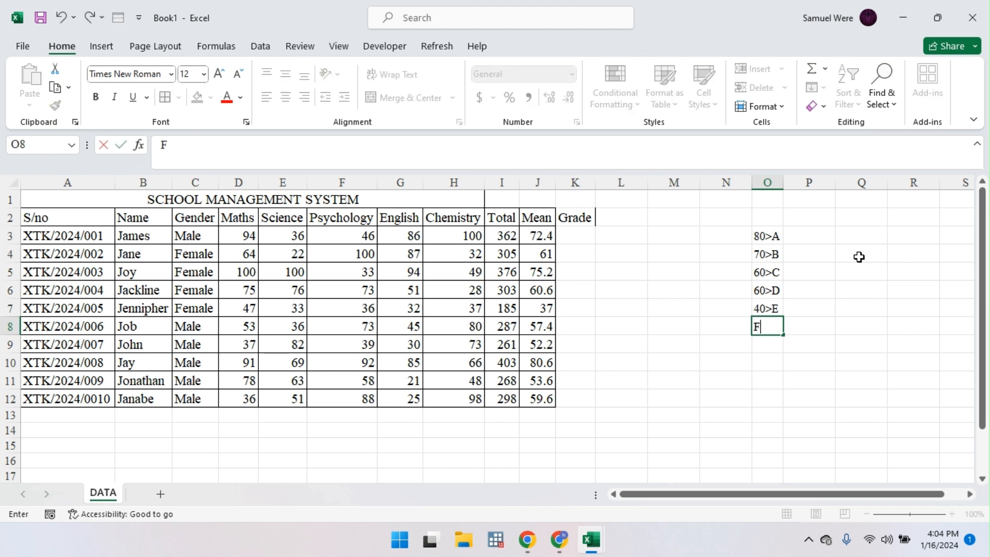
left_click(576, 234)
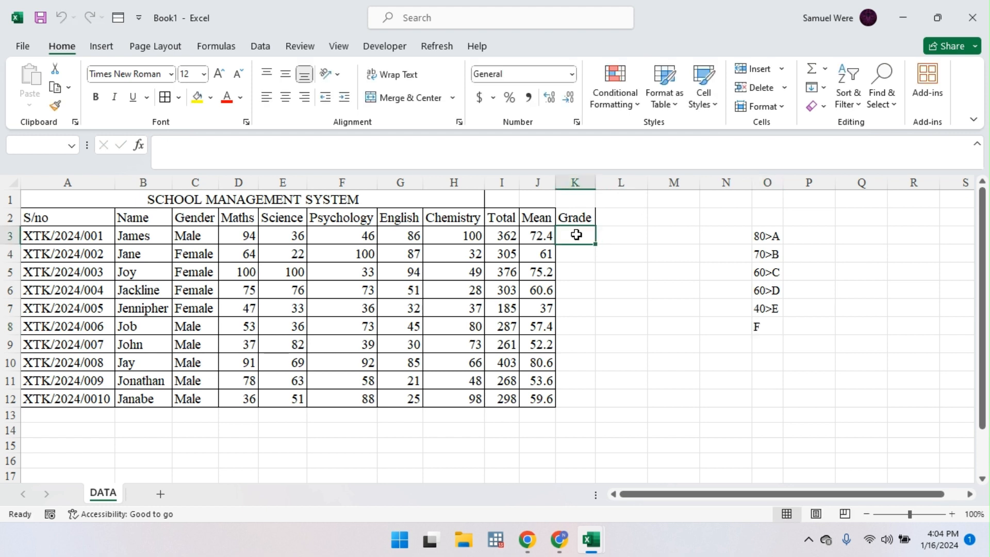
Step: Start K3's formula as =IF(J3<40,"F", so a Mean below 40 returns F
type("=if")
key("Tab")
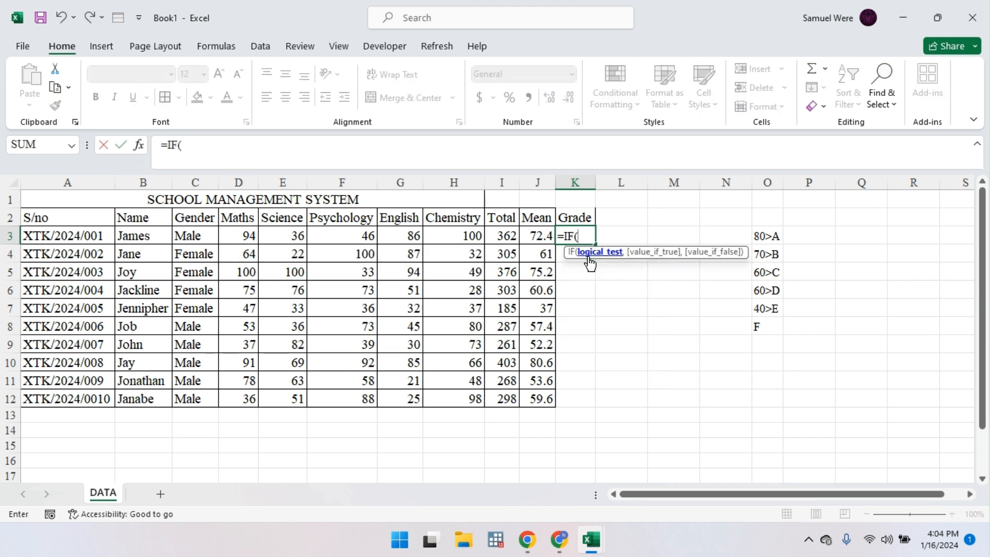
left_click(535, 235)
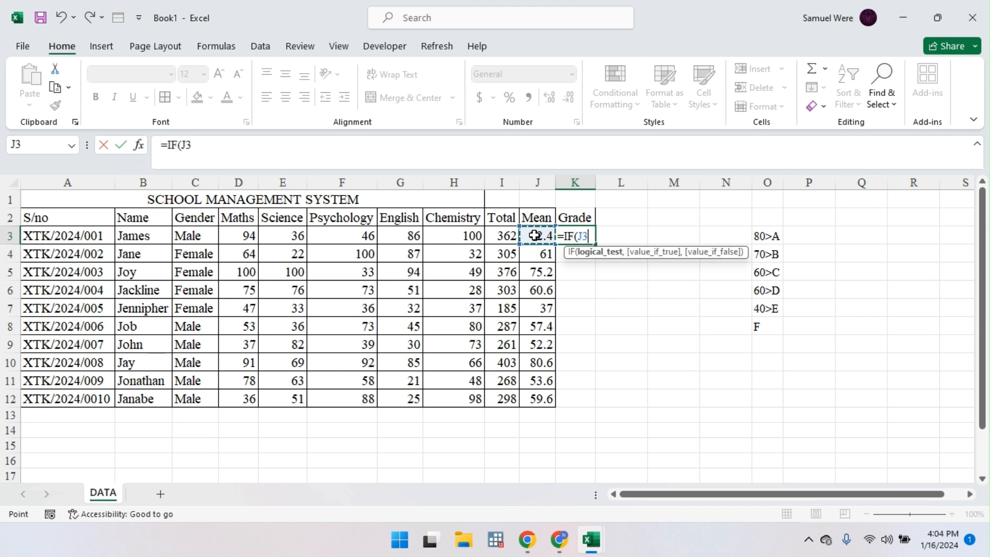
type("<40,")
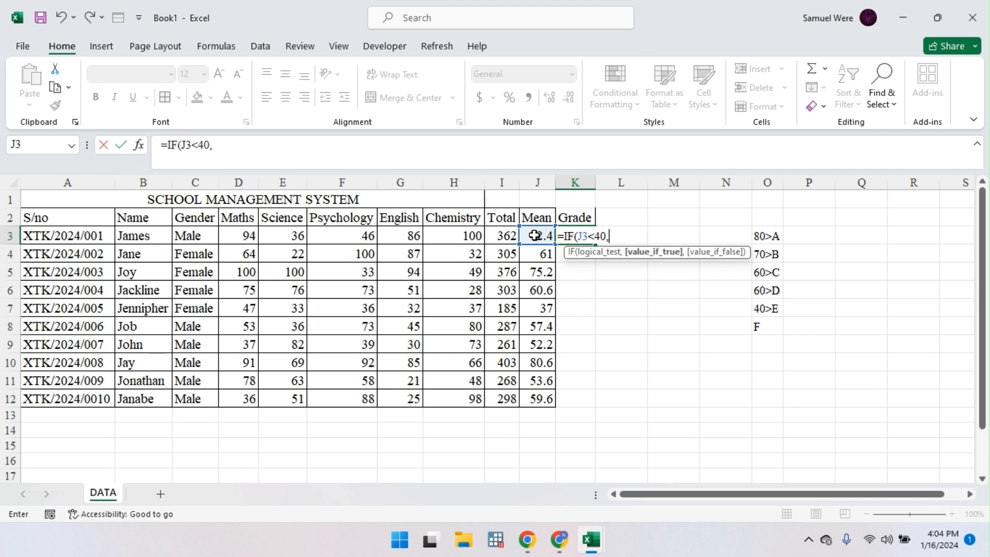
type("\"")
type("F\",")
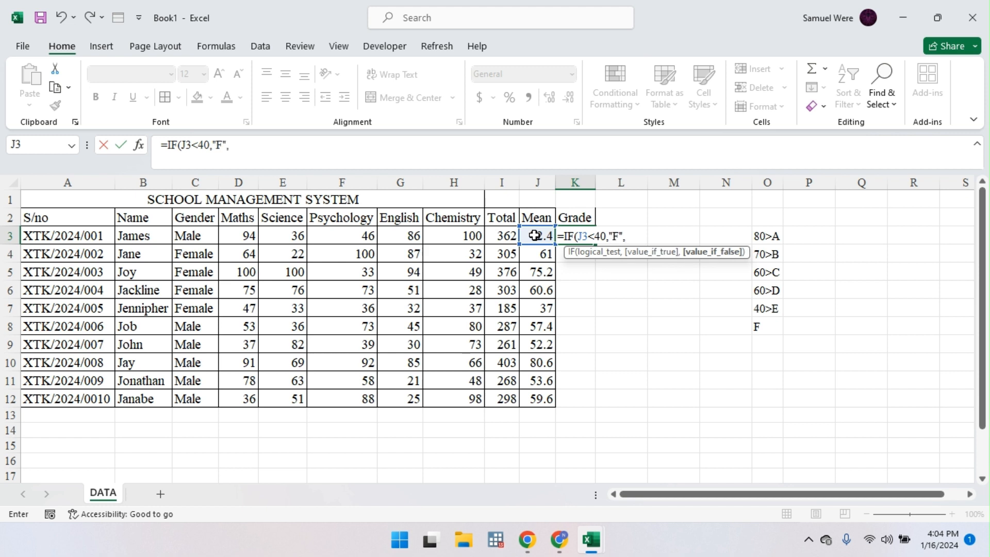
type("if")
Step: Open a nested IF testing j3<40, fixing the typos along the way
key("BackSpace")
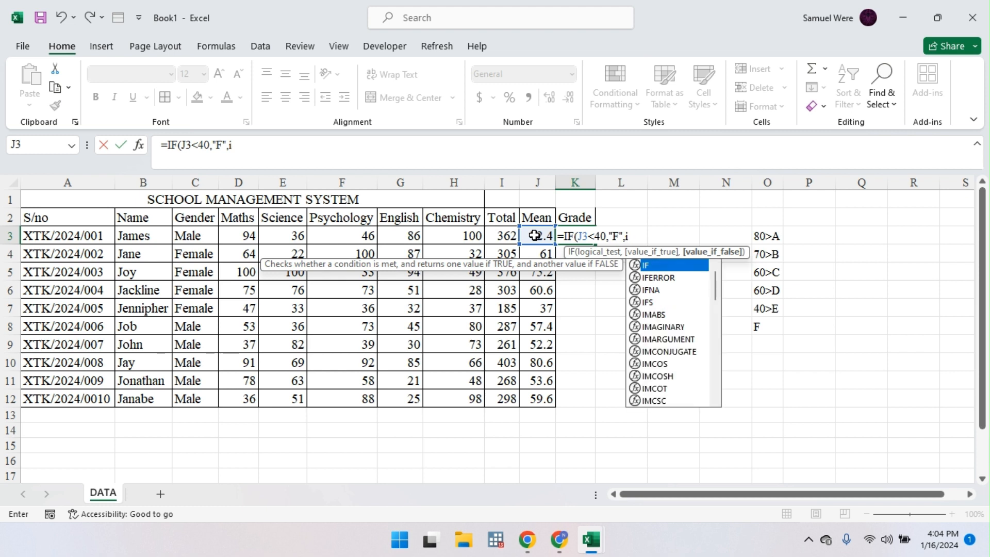
type("f")
key("Tab")
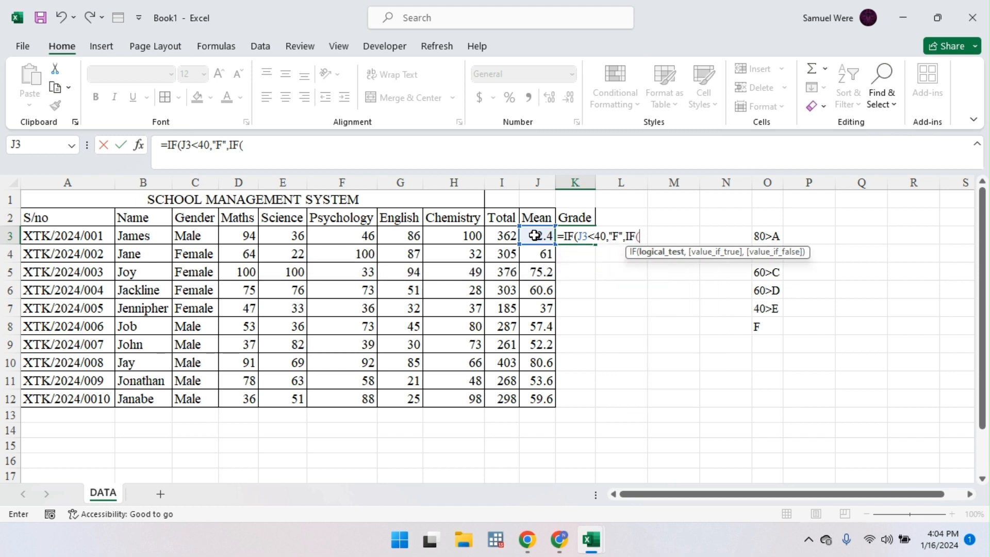
type("j3")
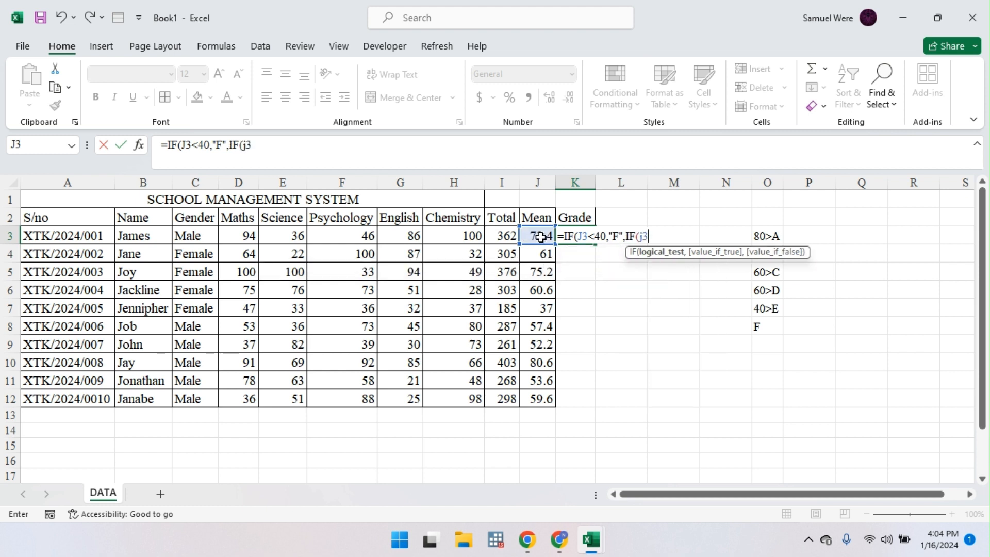
type("<49")
key("BackSpace")
type("0")
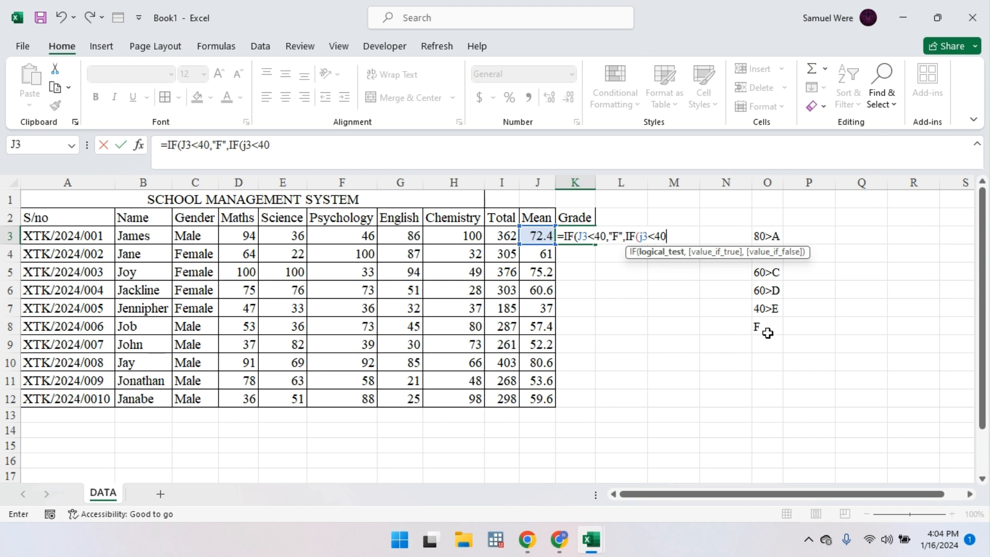
Step: Lower the first cutoff to 30 and add "E" followed by another nested IF
left_click(599, 236)
key("BackSpace")
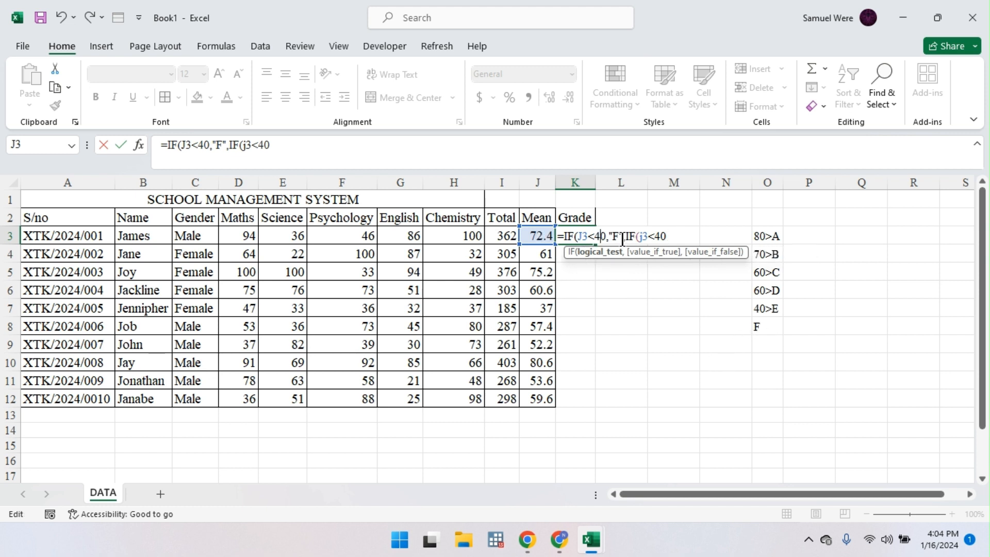
type("3")
left_click(671, 236)
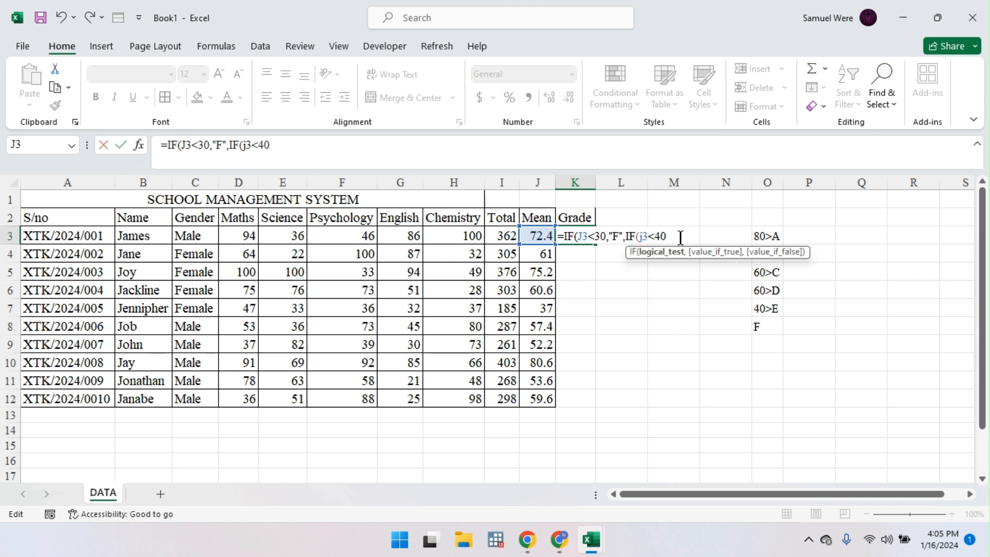
type(",")
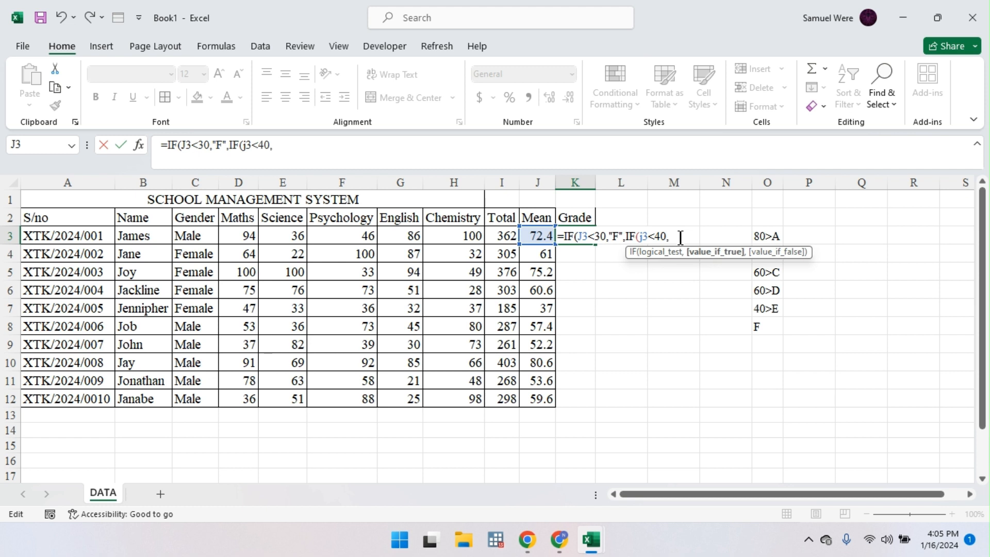
type("\"E\",if")
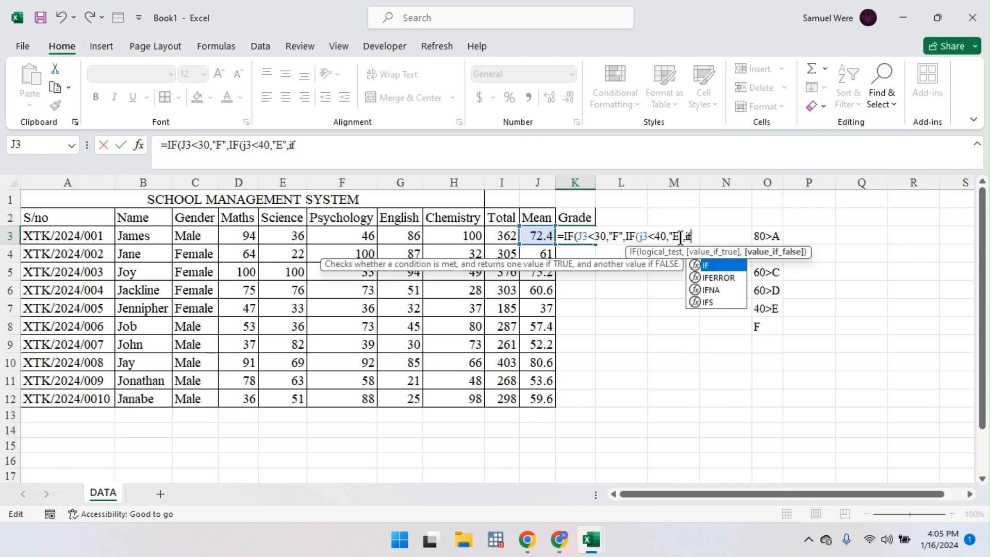
key("Tab")
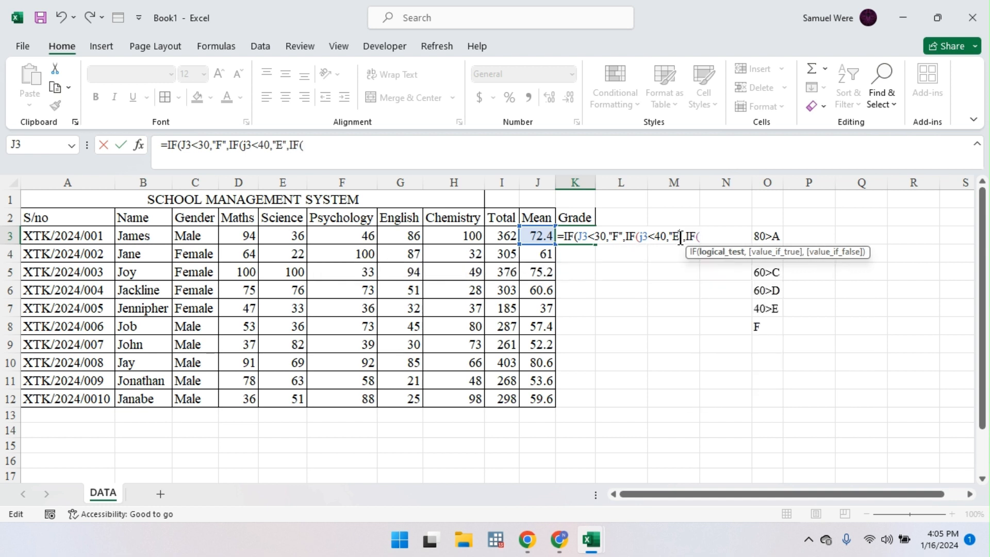
Step: Append j3<60,"D",IF(j3< to the formula, removing a misplaced j3
left_click(681, 237)
type("j3")
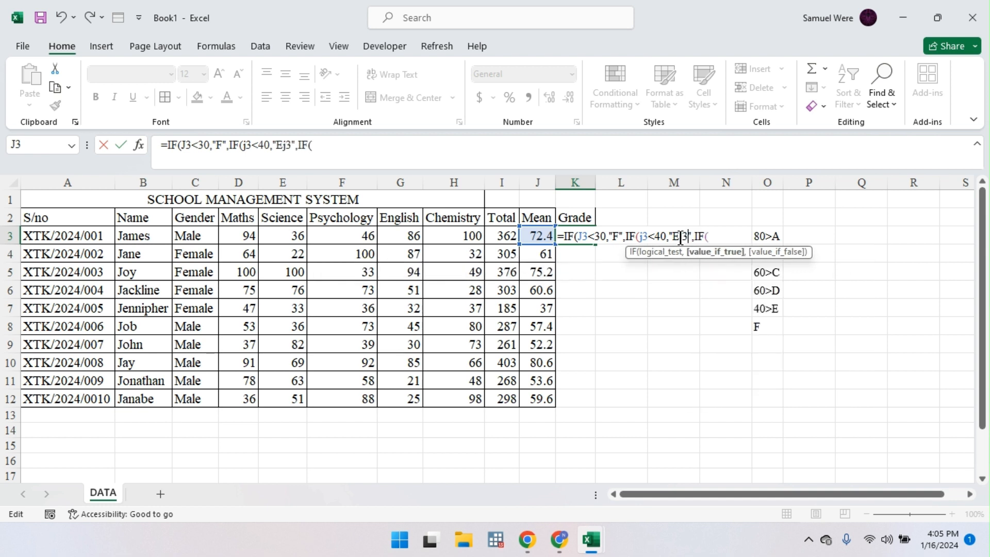
key("BackSpace")
key("BackSpace")
left_click(706, 236)
type("j3<")
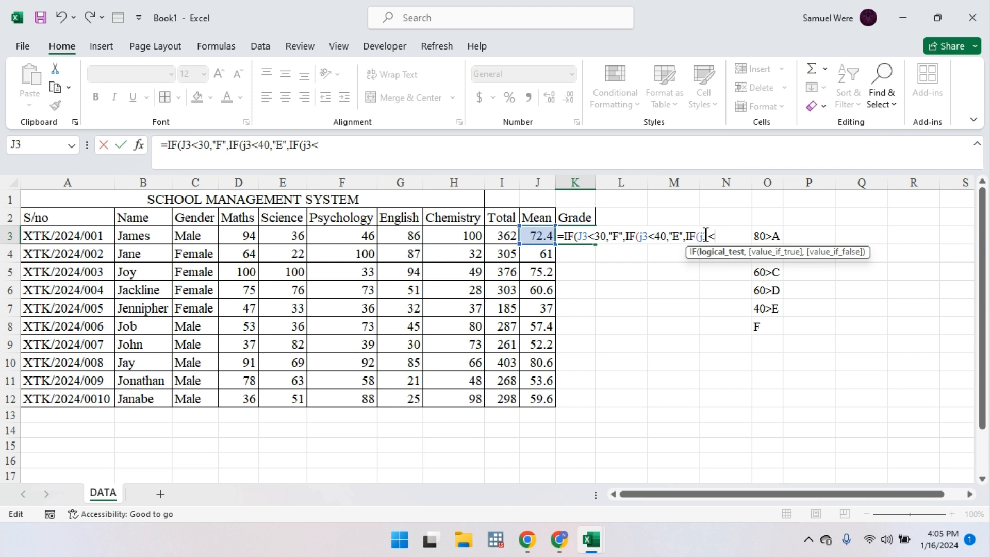
type("60,")
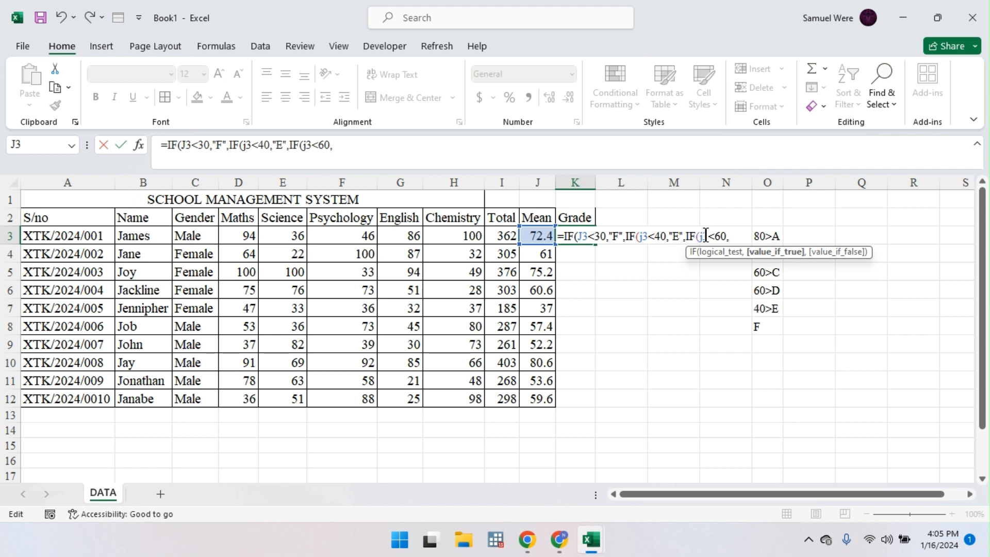
type("\"D\",IF(")
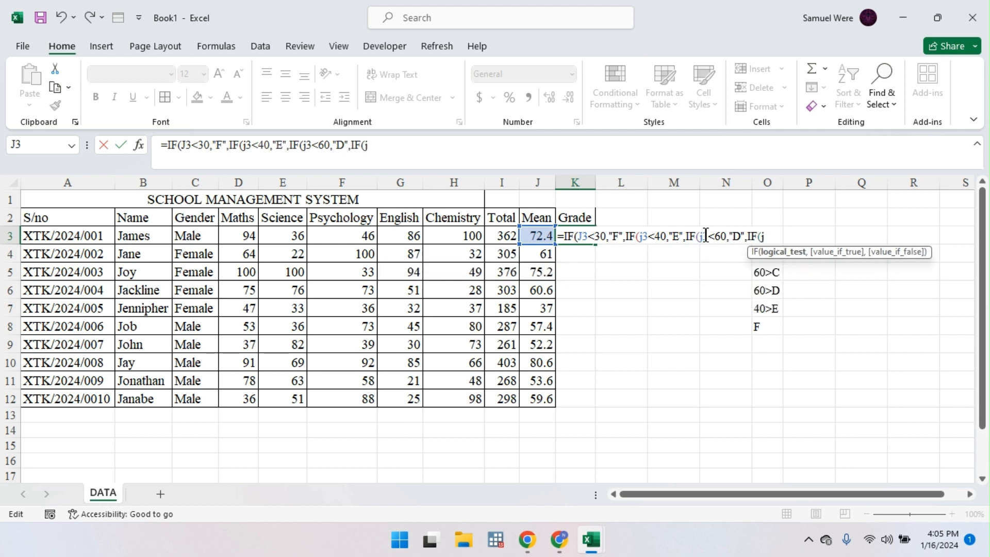
type("j3<")
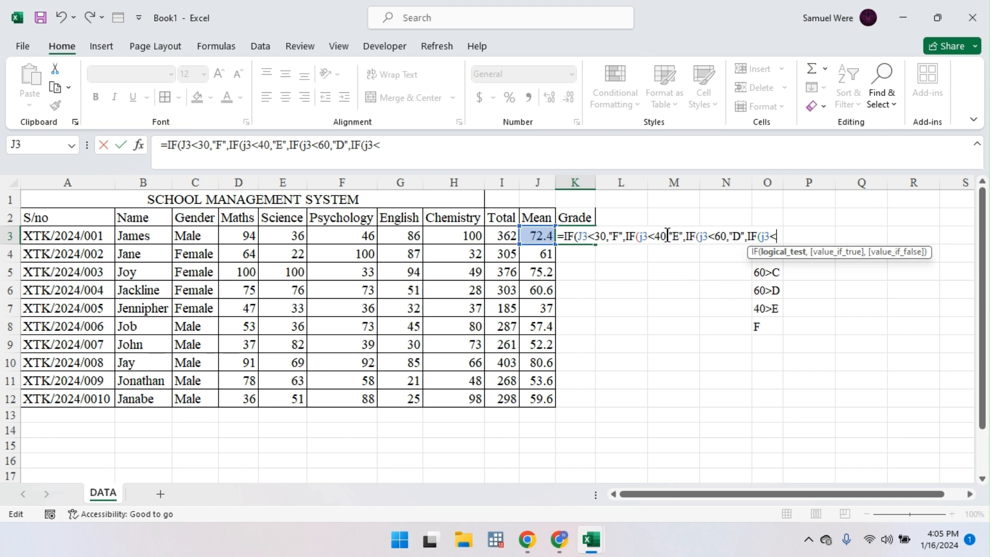
Step: Try cutoffs of 40 and 50 and append a 70 test at the formula's end
left_click(601, 236)
key("BackSpace")
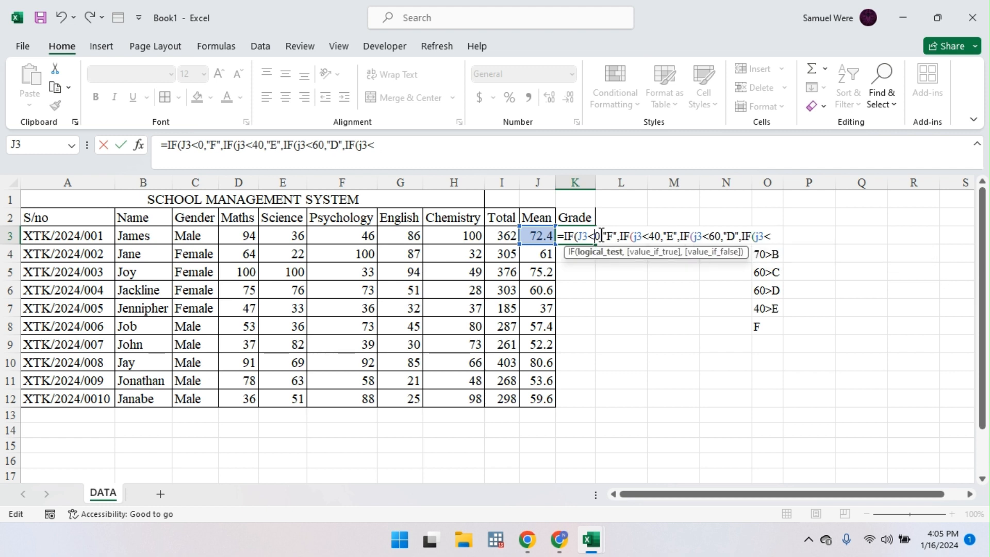
type("4")
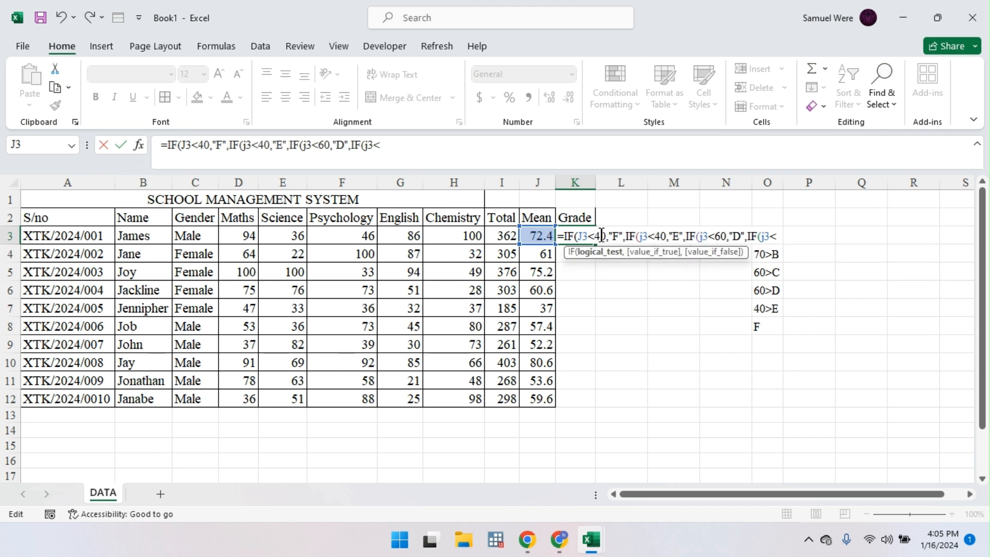
left_click(660, 236)
key("BackSpace")
type("5")
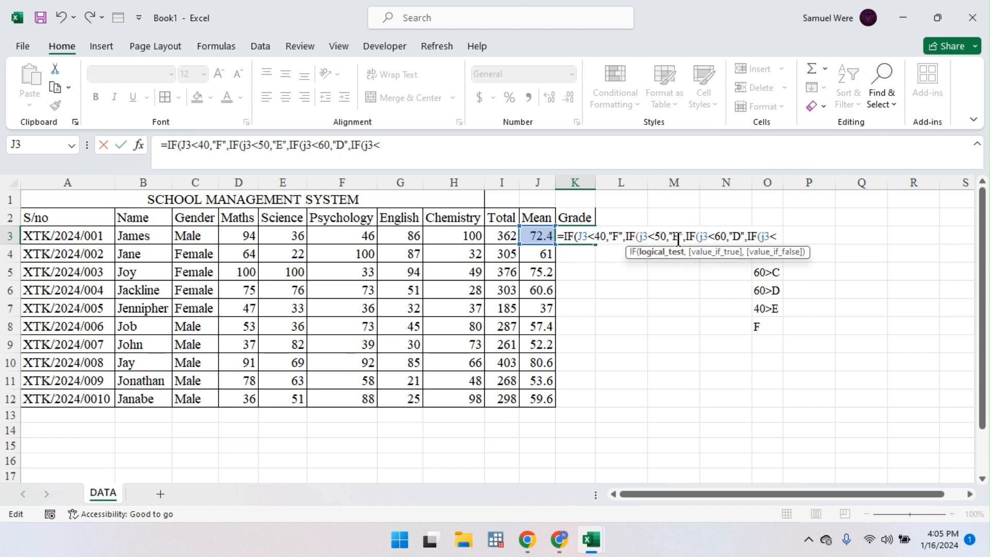
left_click(782, 236)
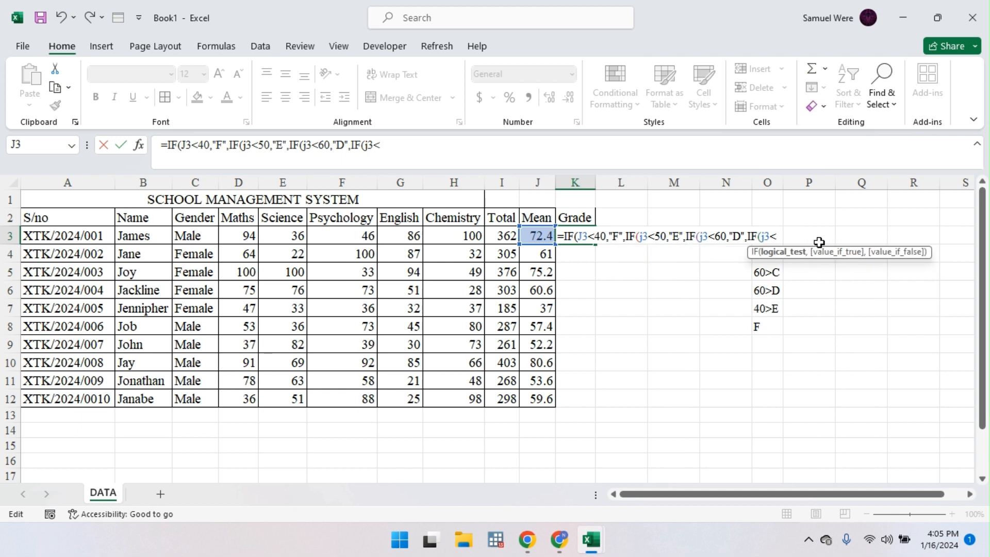
type("70,")
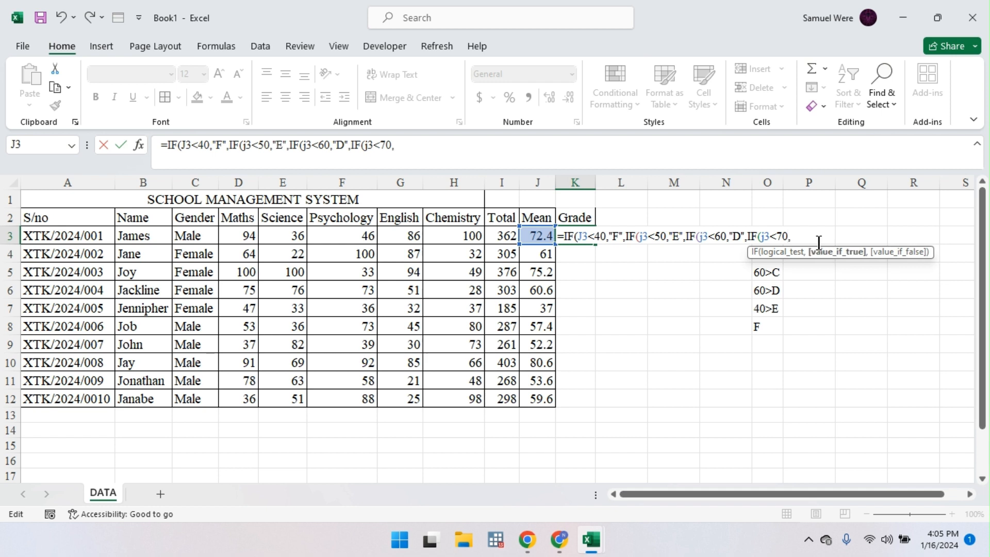
type("c")
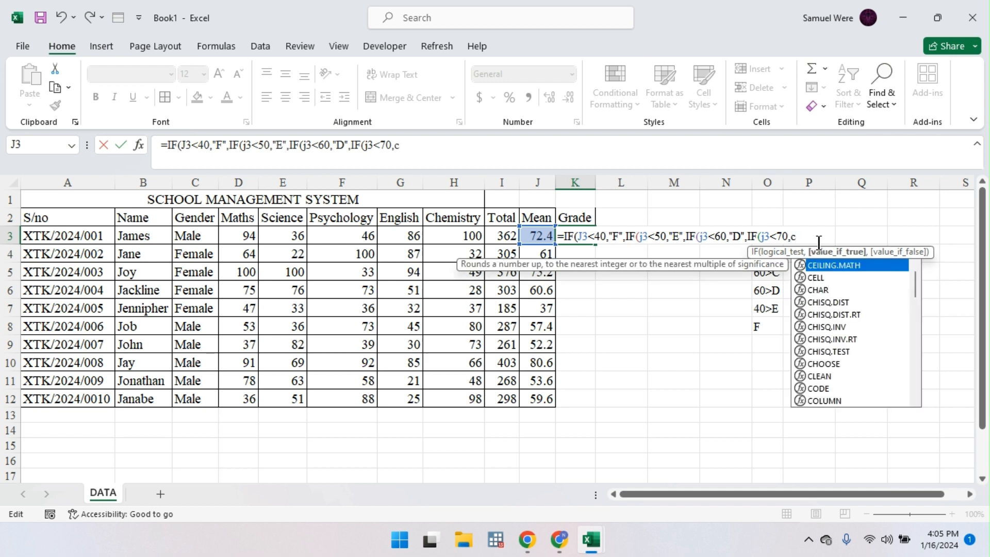
key("BackSpace")
type("\"")
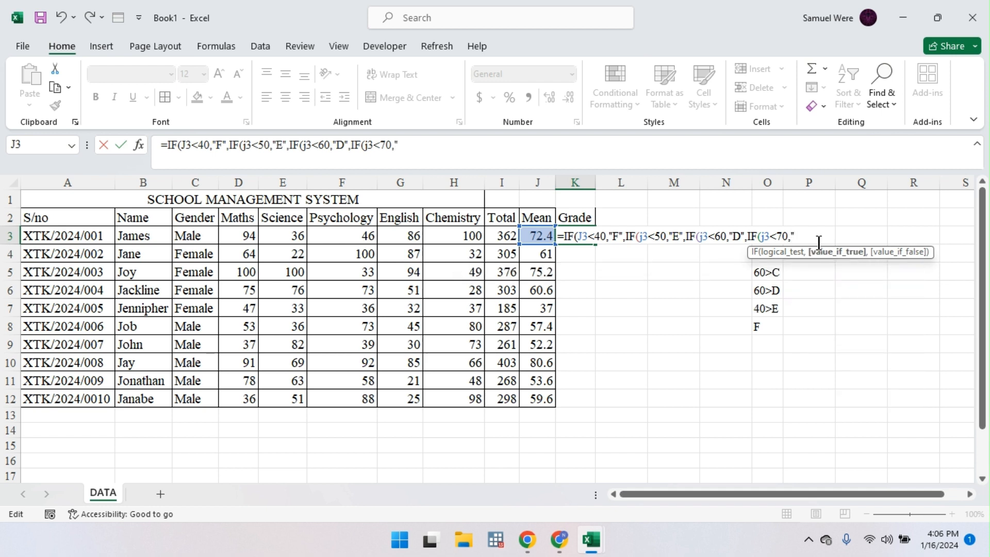
key("BackSpace")
Step: Reset the four cutoffs in K3's formula to 30, 40, 50 and 60
left_click(602, 233)
key("BackSpace")
type("3")
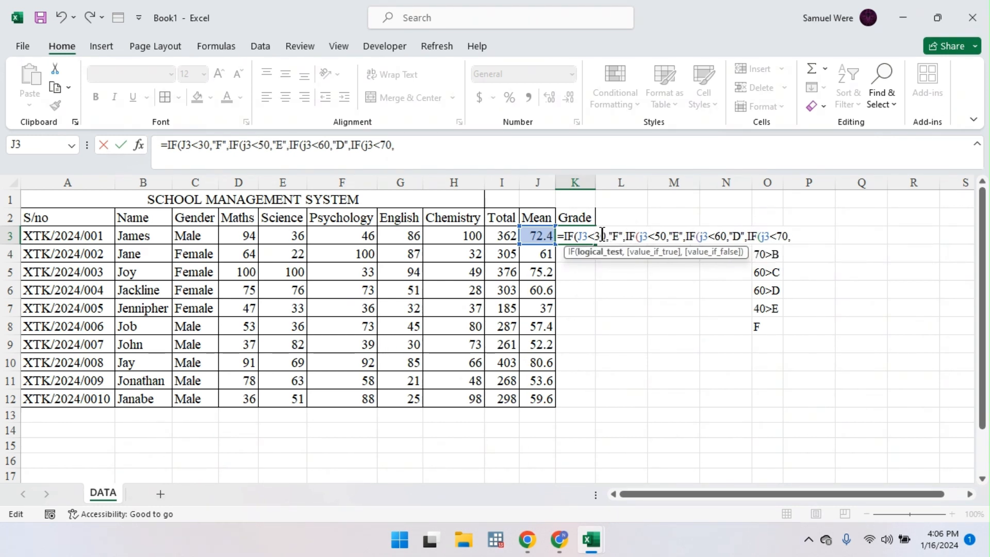
left_click(659, 237)
key("BackSpace")
type("5")
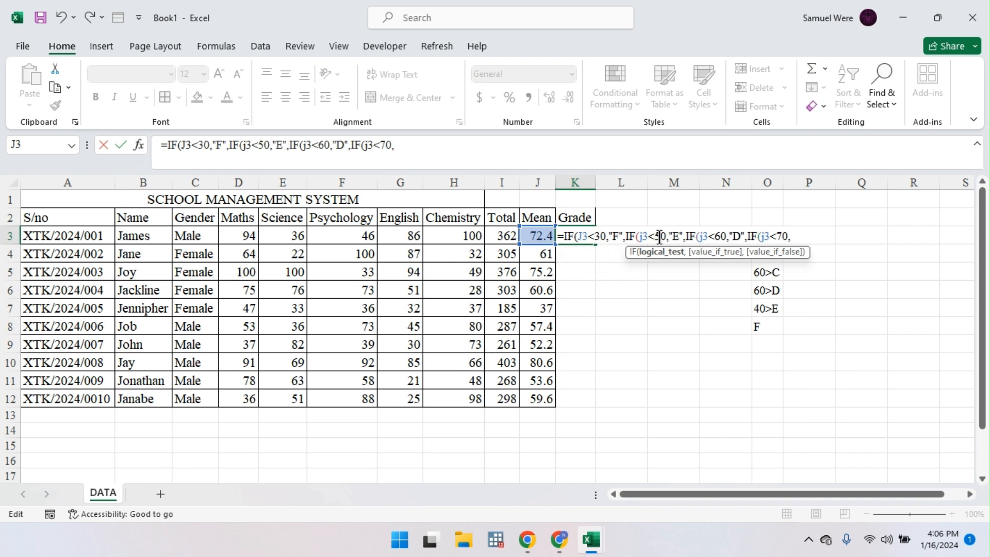
key("BackSpace")
type("4")
left_click(720, 237)
key("BackSpace")
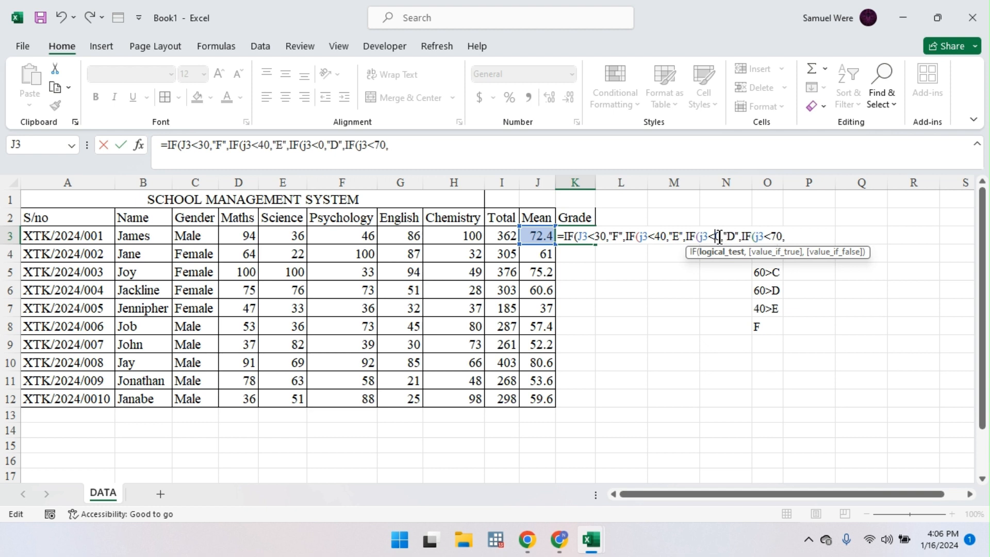
type("5")
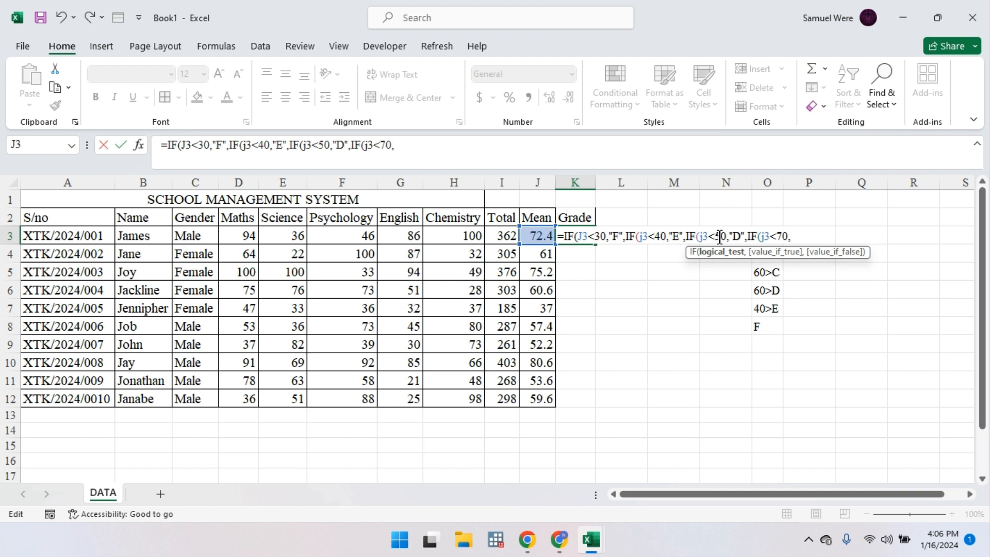
left_click(781, 236)
key("BackSpace")
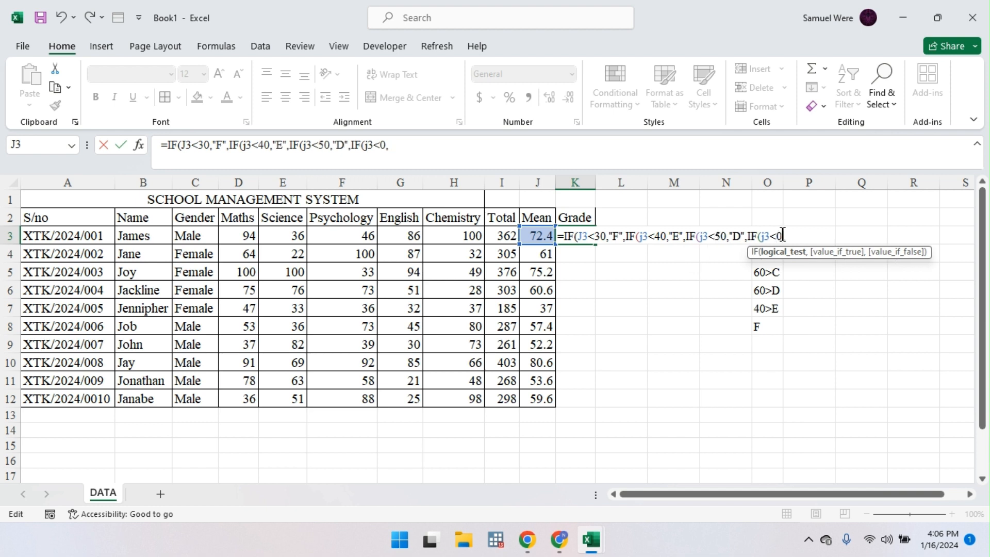
type("6")
Step: Append "C",IF(j3<80,"B","A" to finish the grade branches
key("End")
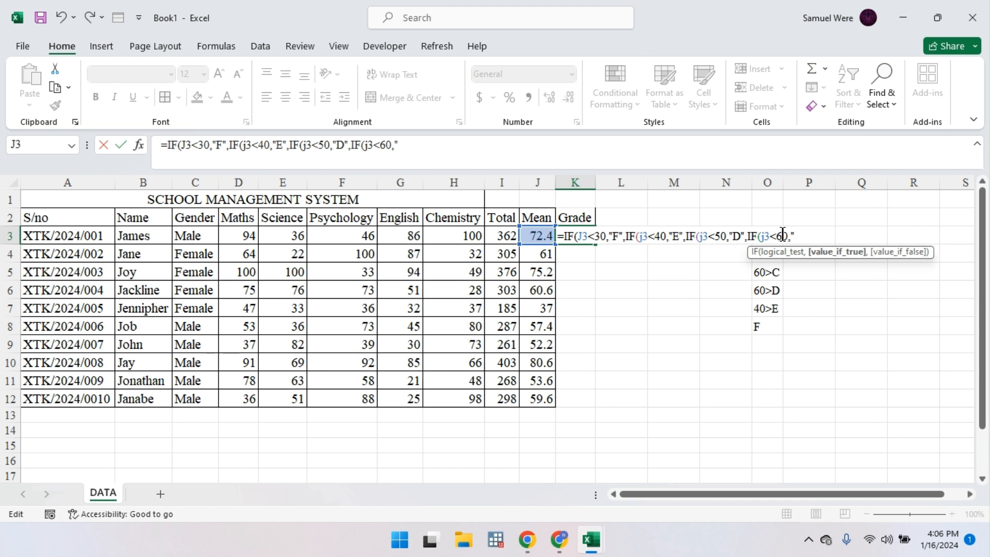
type("\"C\",IF(")
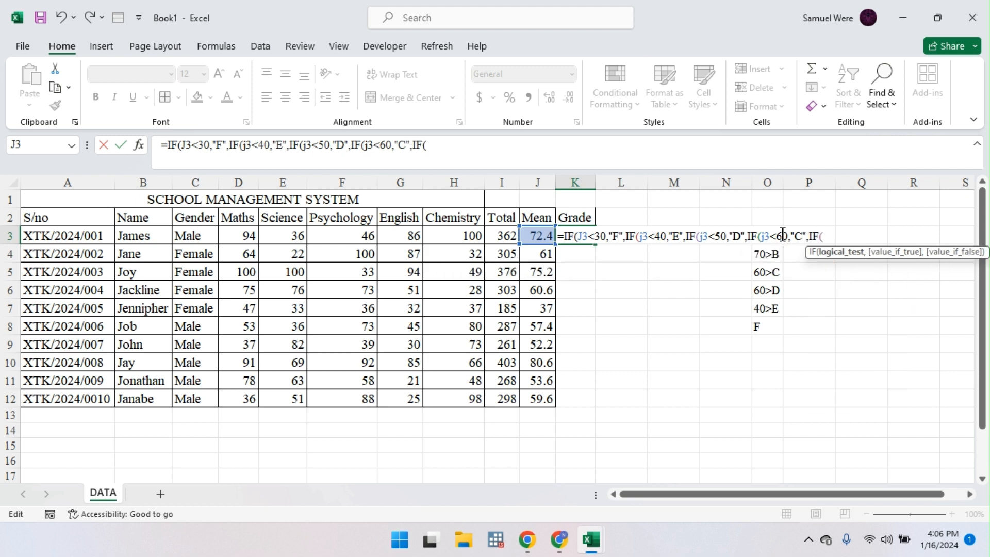
type("j3<")
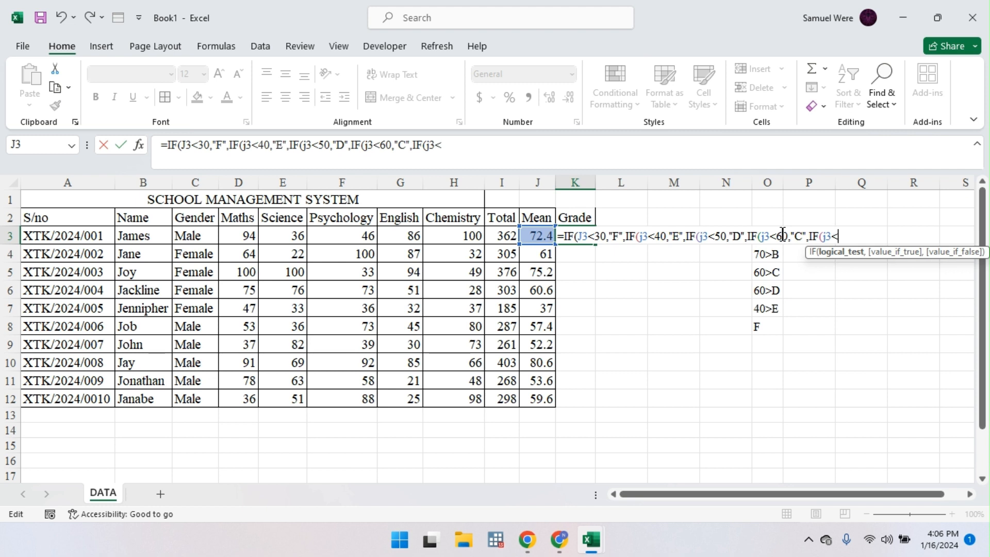
type("70,")
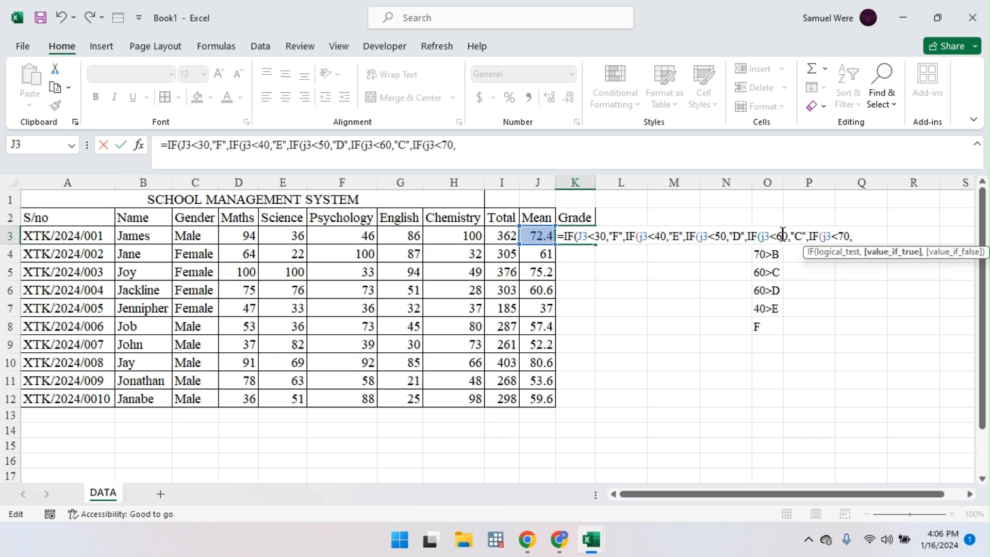
key("BackSpace")
key("BackSpace")
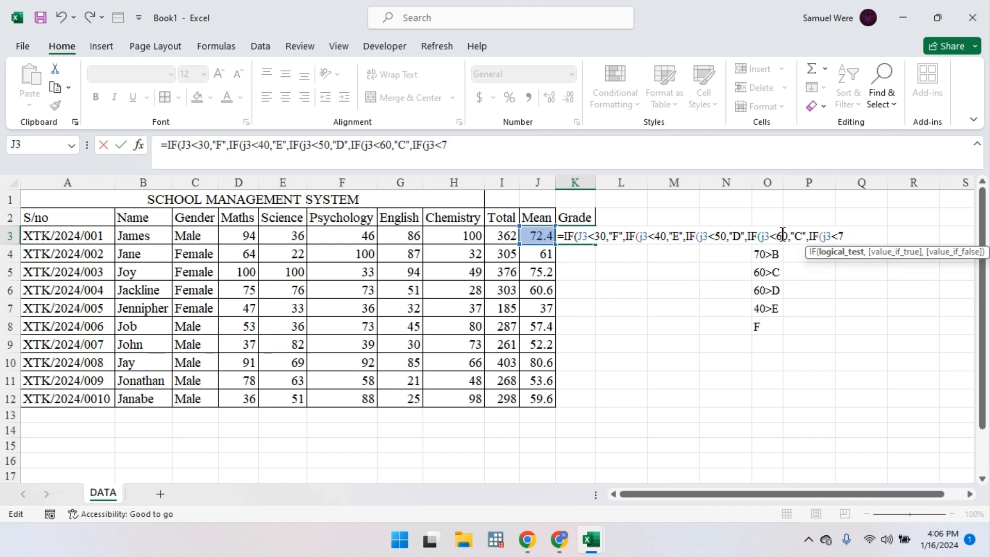
key("BackSpace")
type("80,")
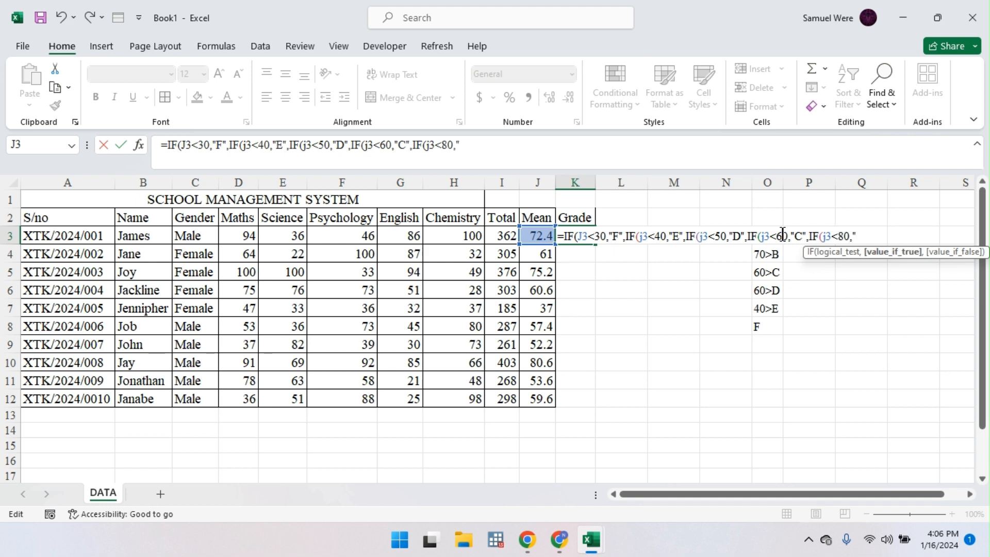
type("\"B\",a")
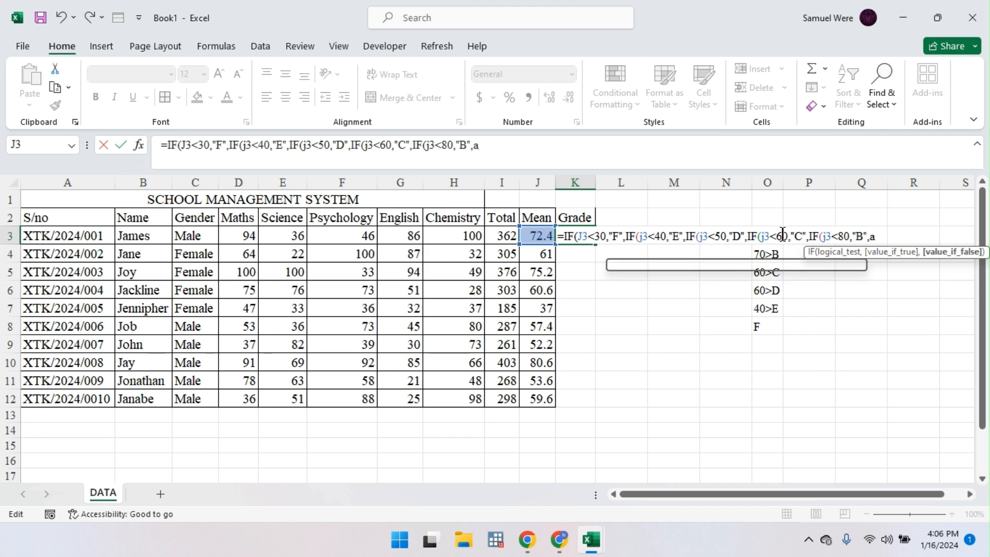
key("BackSpace")
type("\"A")
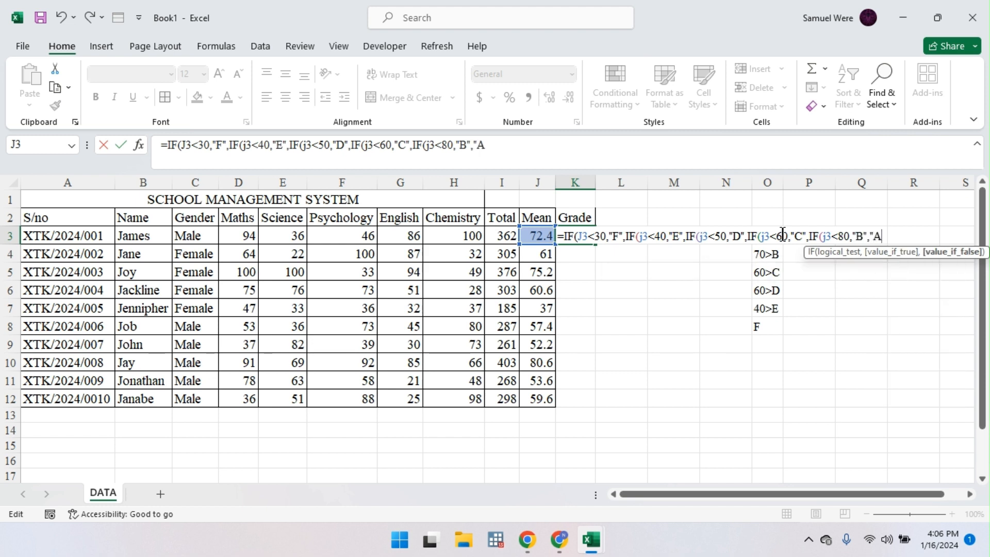
Step: Raise the cutoffs to 70, 60 and 50, and clear the first cutoff of 30
left_click(782, 236)
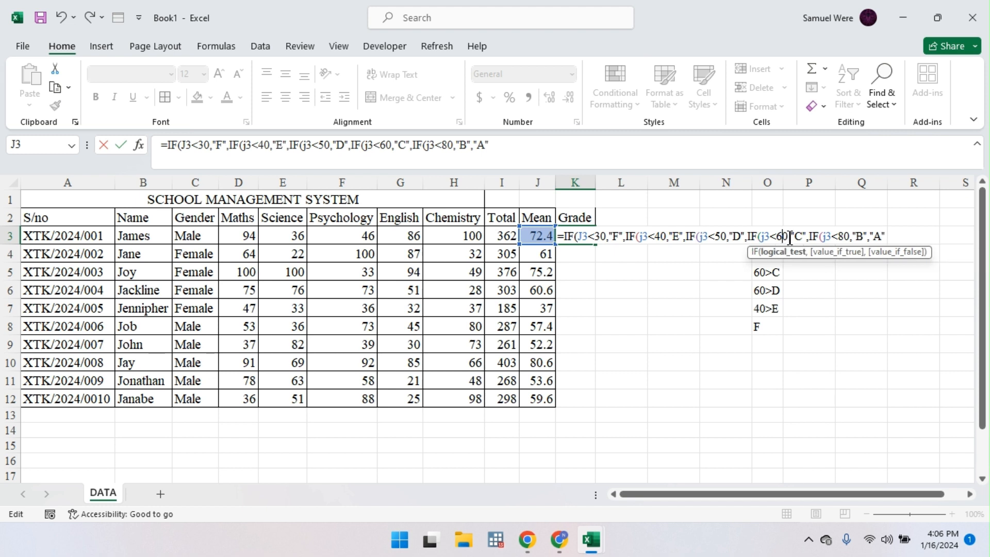
key("BackSpace")
type("7")
left_click(720, 236)
key("BackSpace")
type("6")
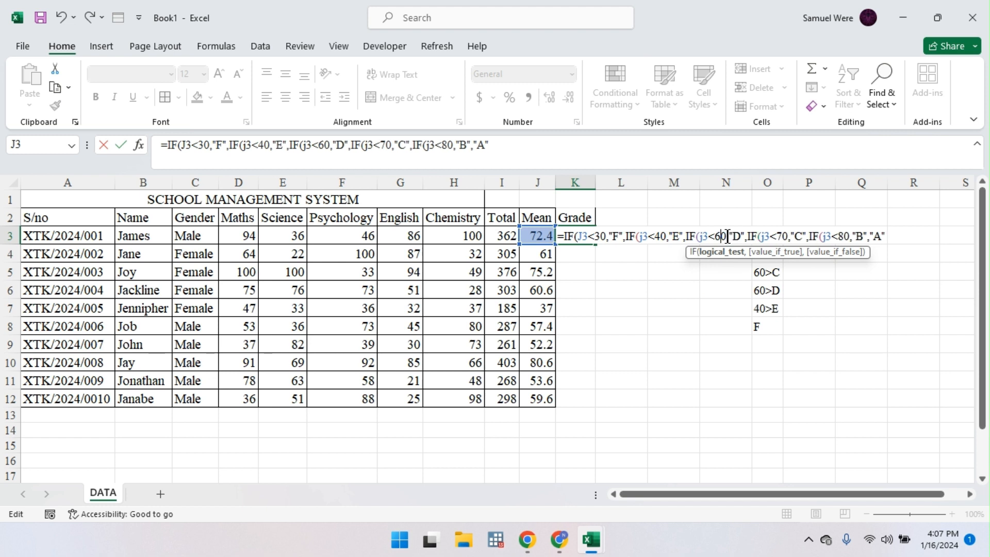
left_click(666, 238)
key("BackSpace")
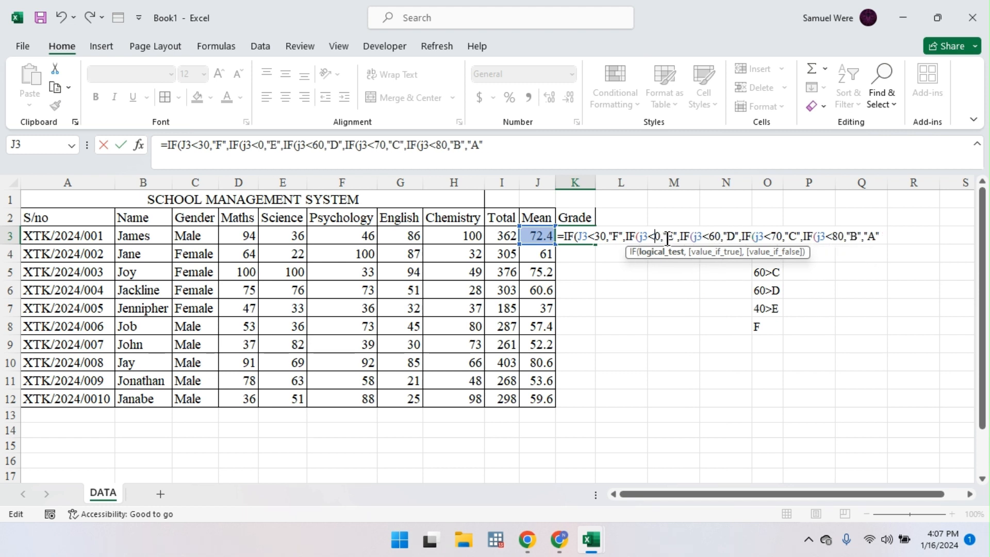
type("5")
left_click(601, 237)
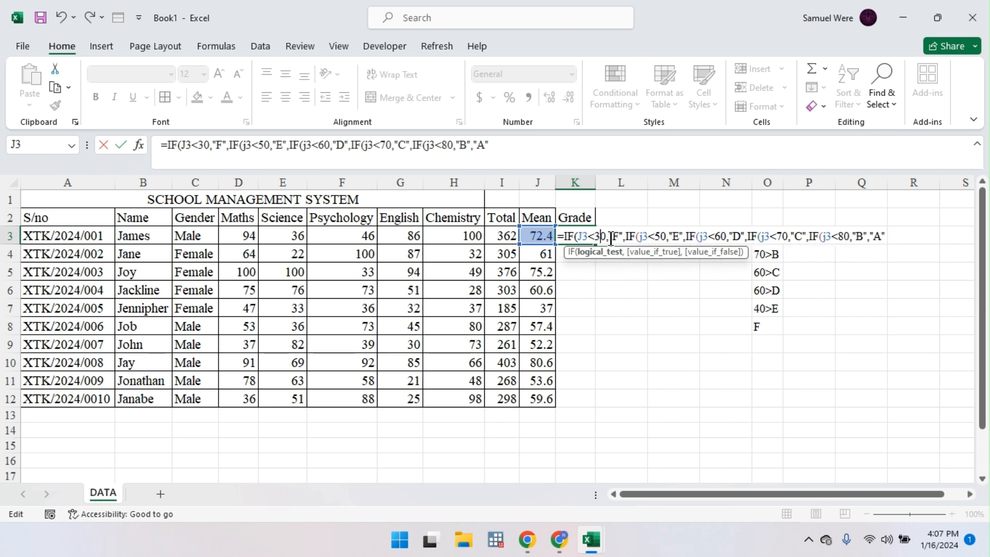
key("BackSpace")
Step: Make the first cutoff 40, accept the bracket correction, and fill K3's formula down to K12
type("4")
key("Return")
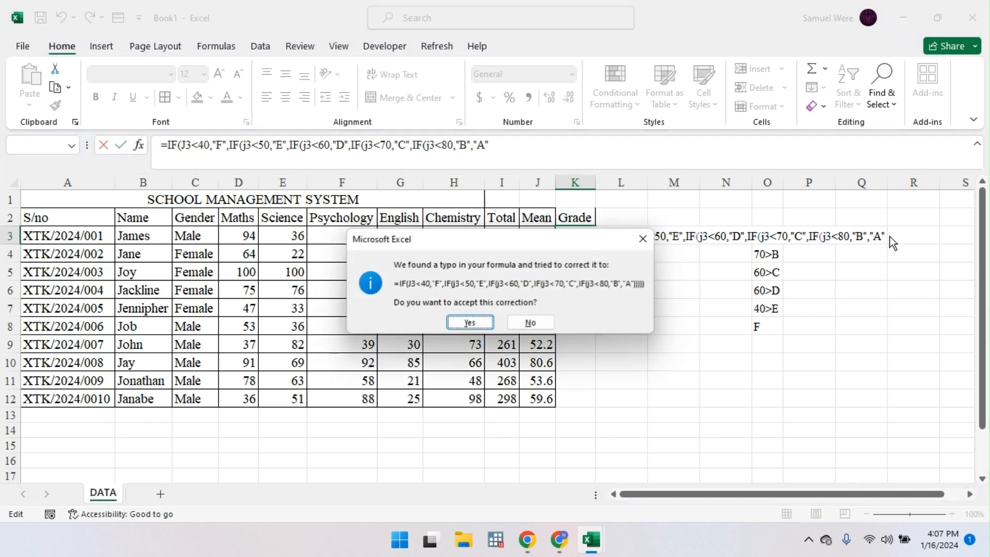
key("Return")
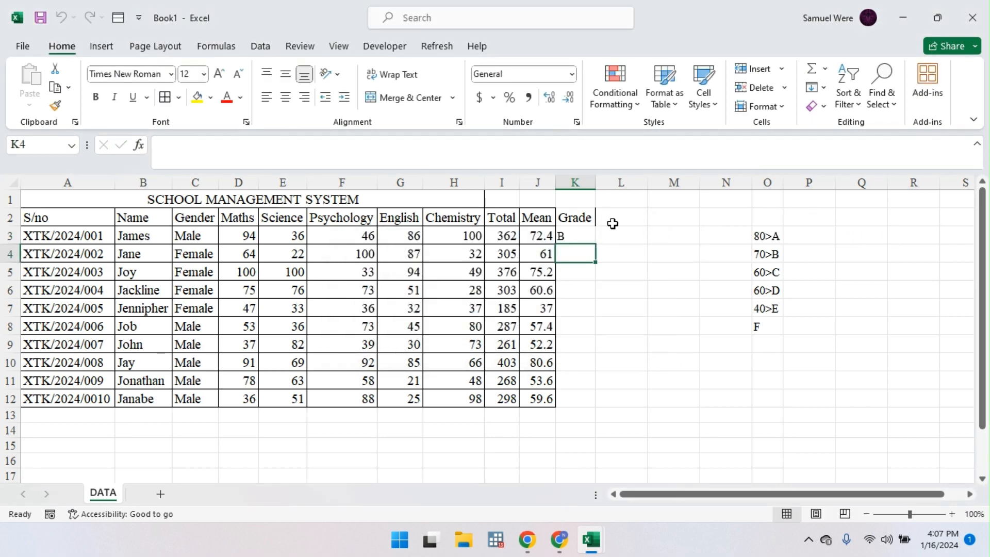
left_click(575, 233)
double_click(596, 243)
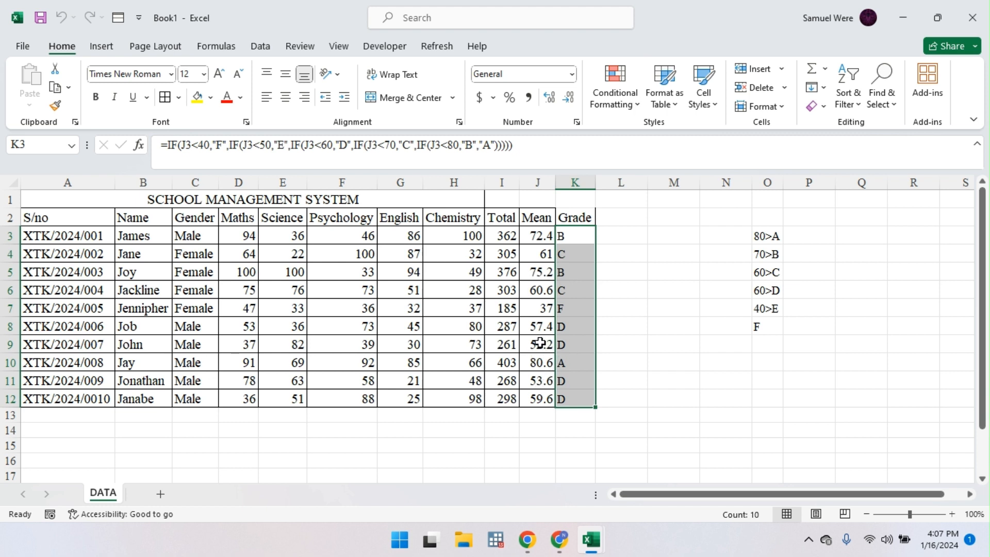
Step: Change the Chemistry mark in H9 from 73 to 60, so the grade recalculates to E
left_click(479, 350)
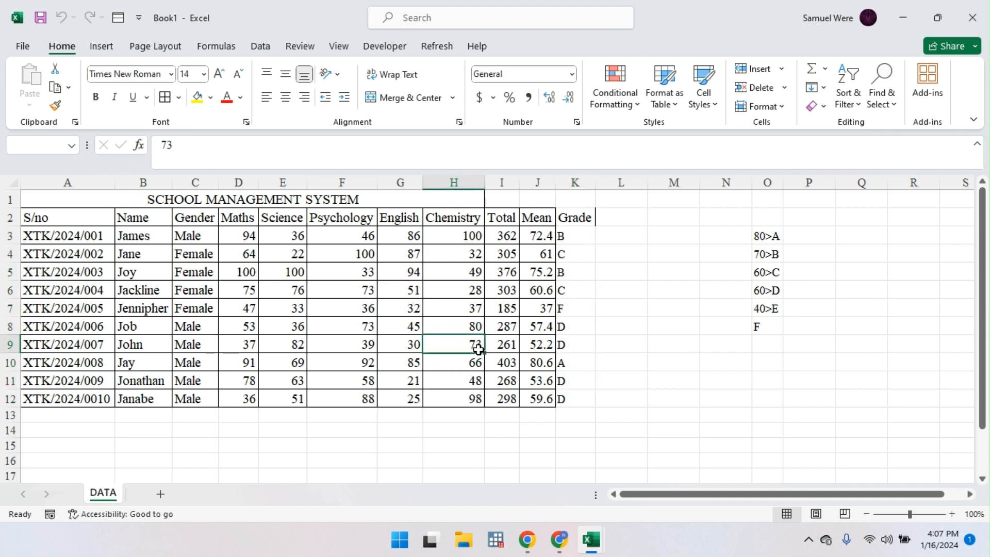
type("60")
key("Return")
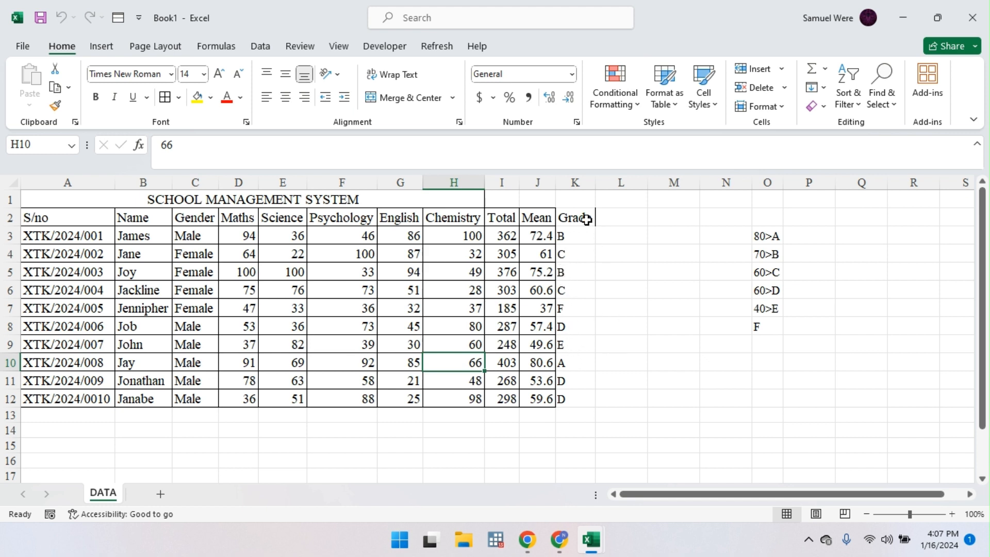
left_click(619, 215)
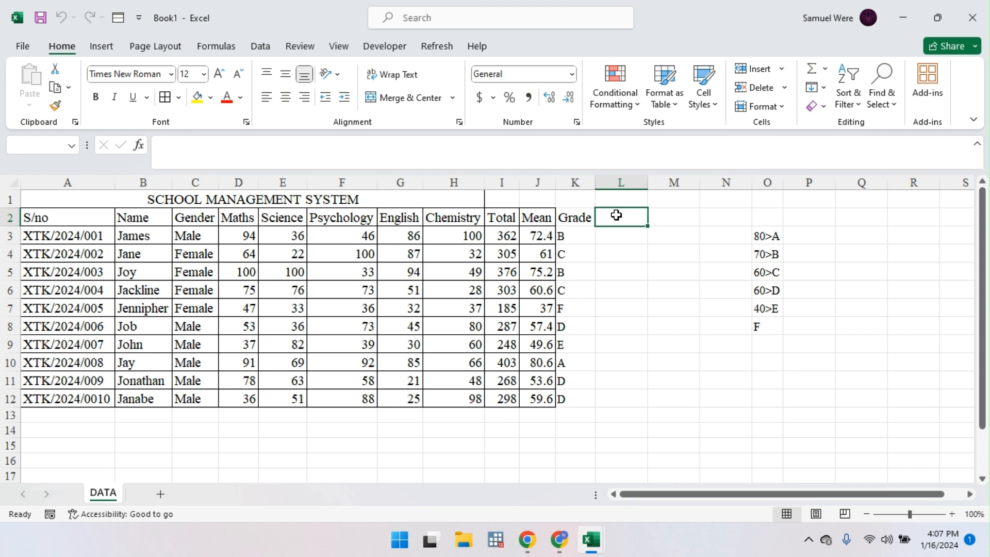
Step: Head L2 'Comment', enter =IF(J3>60,"PROMOTED","REPEAT") in L3 and fill it down to row 12
type("C")
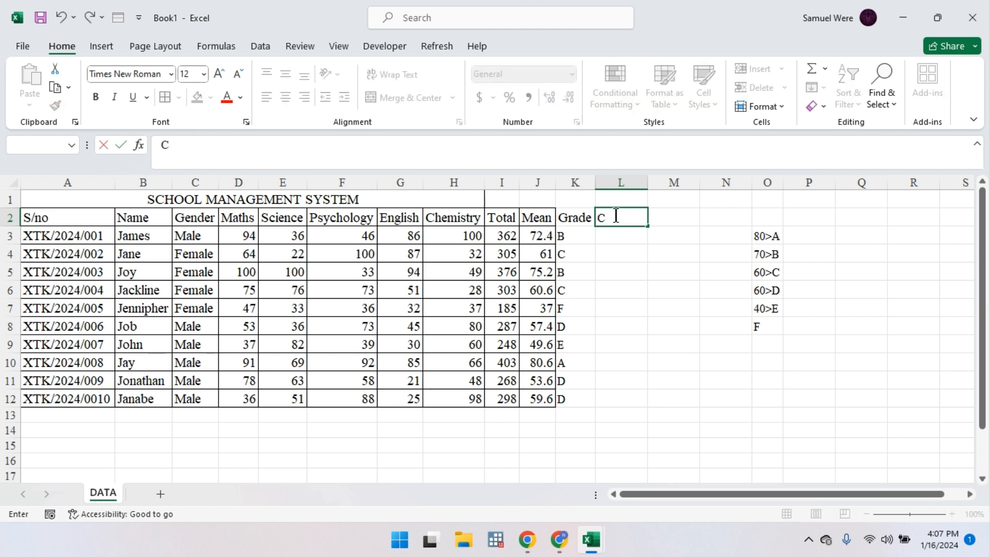
type("omment")
key("Return")
type("=inf")
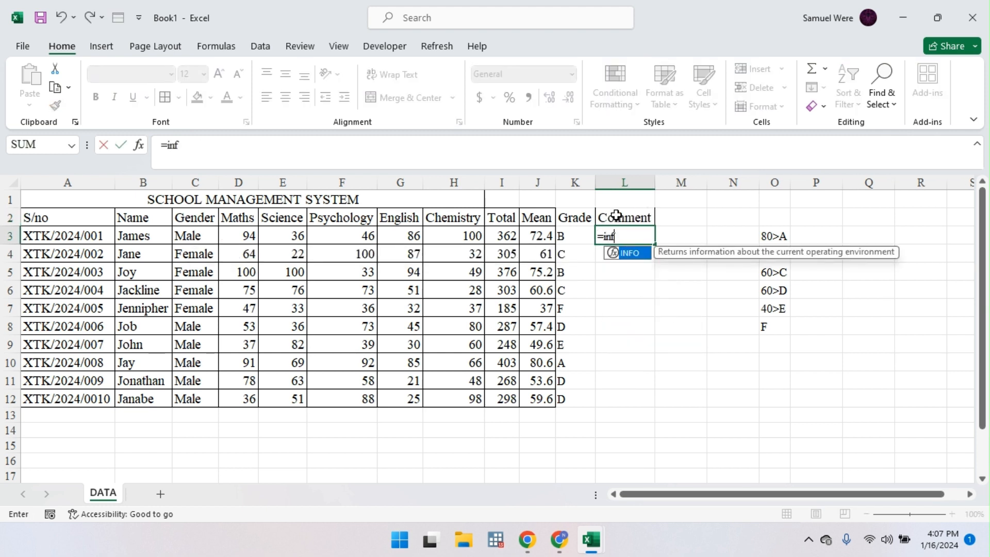
key("BackSpace")
key("BackSpace")
type("f")
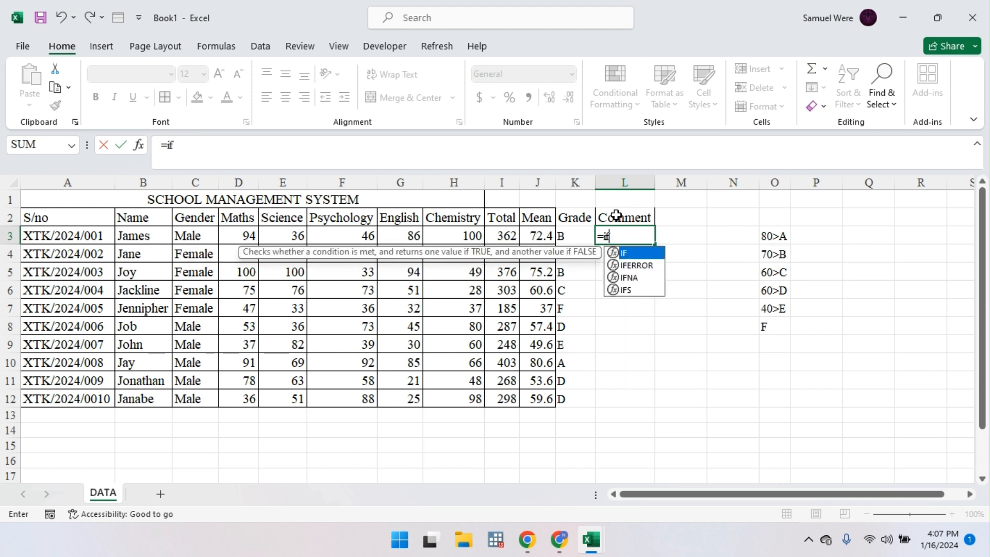
key("Tab")
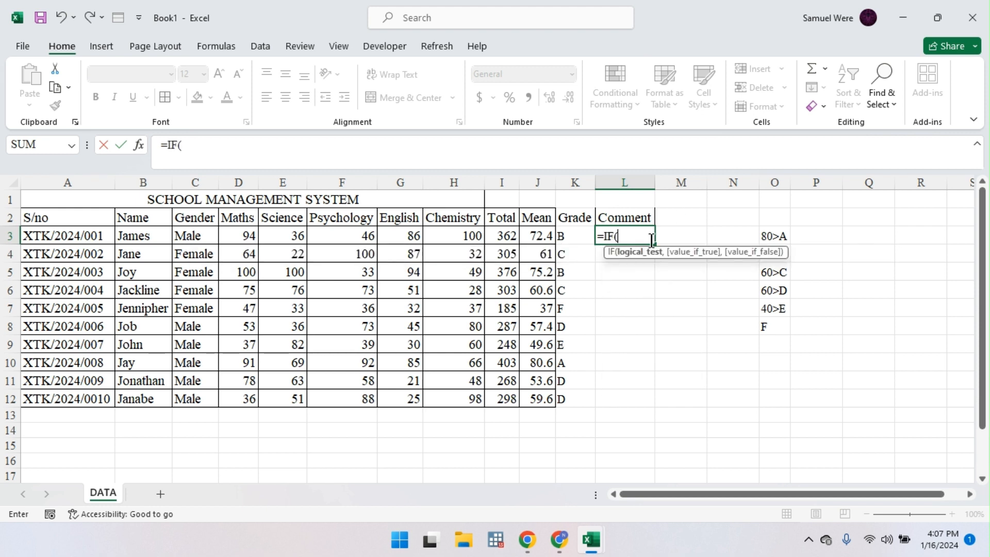
left_click(534, 234)
type(">")
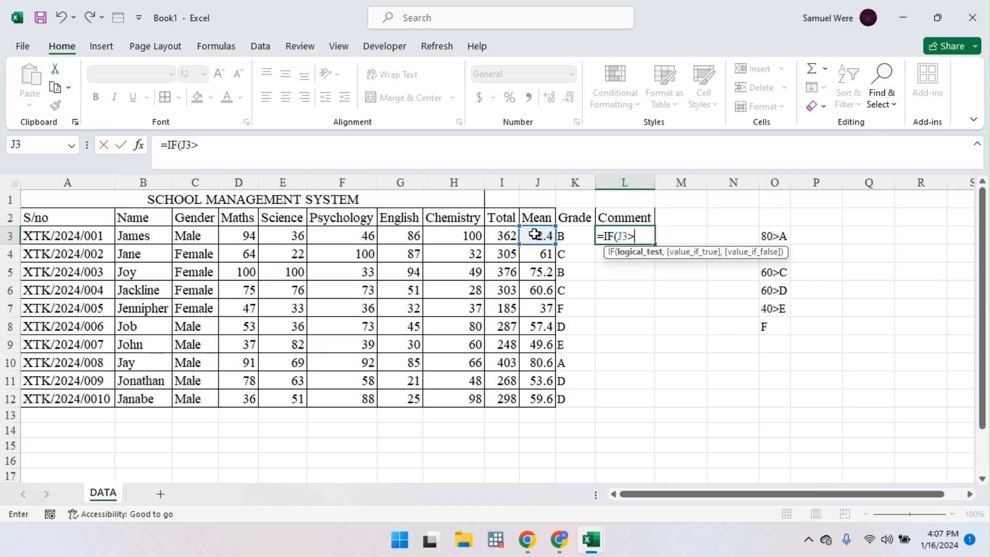
type("60,\"PROMOTED")
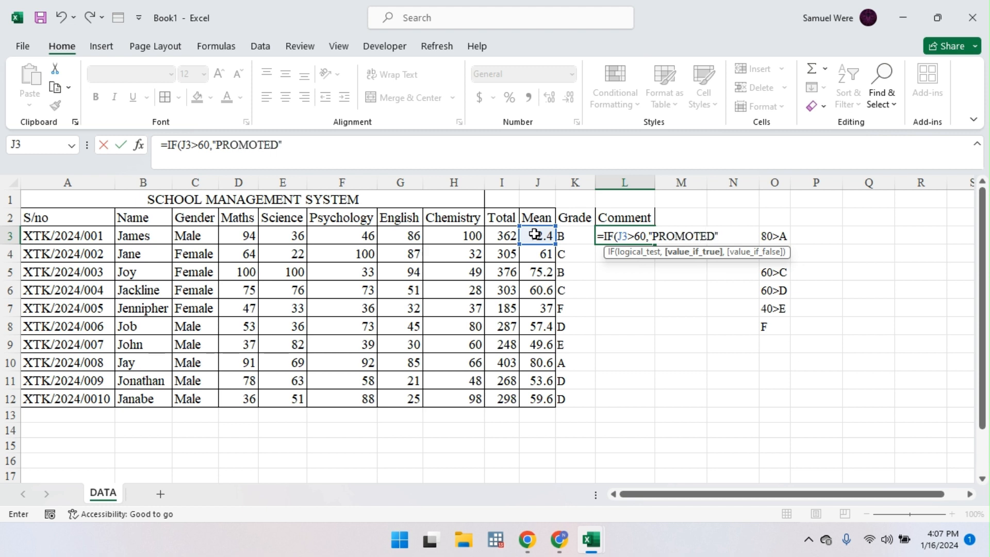
type(",\"RE")
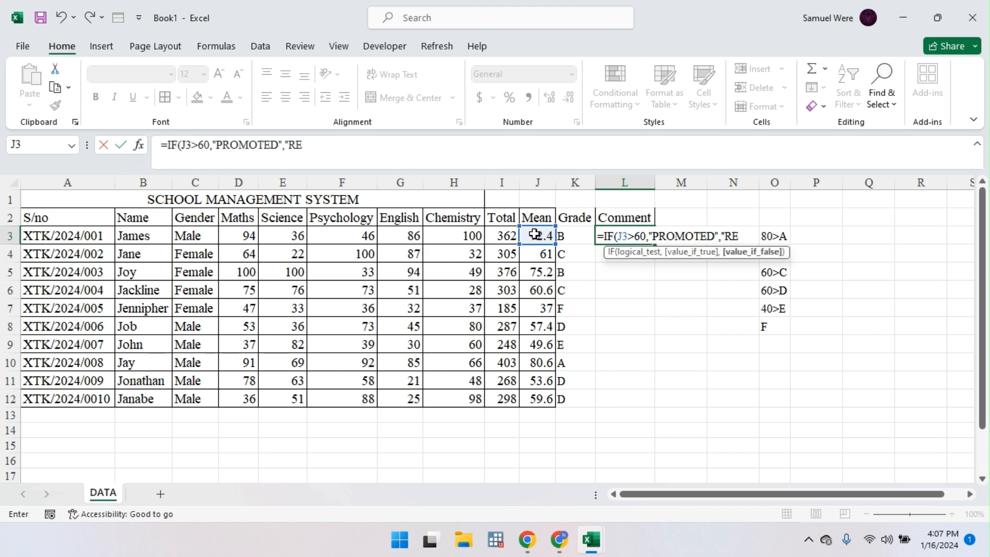
type("PEAT")
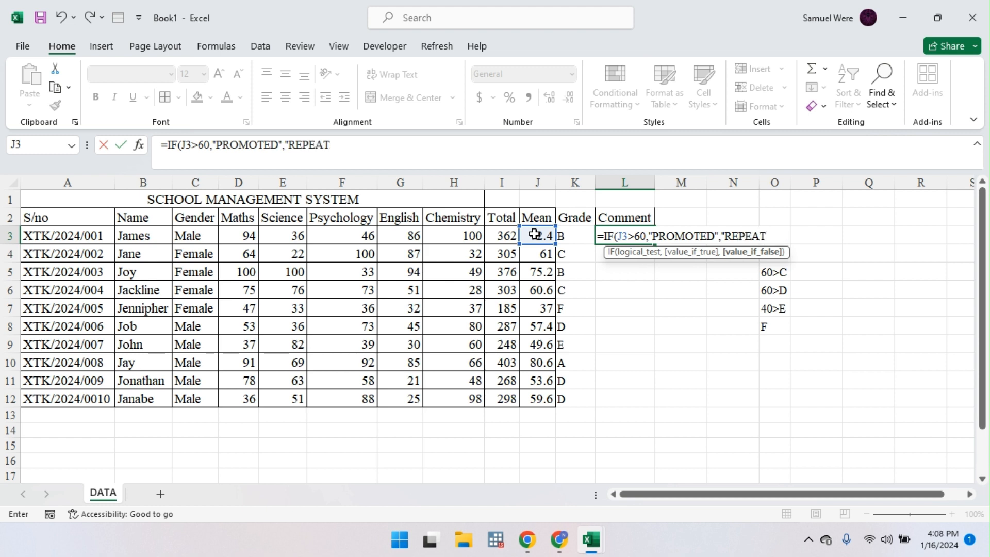
type("\")")
key("Return")
left_click(636, 235)
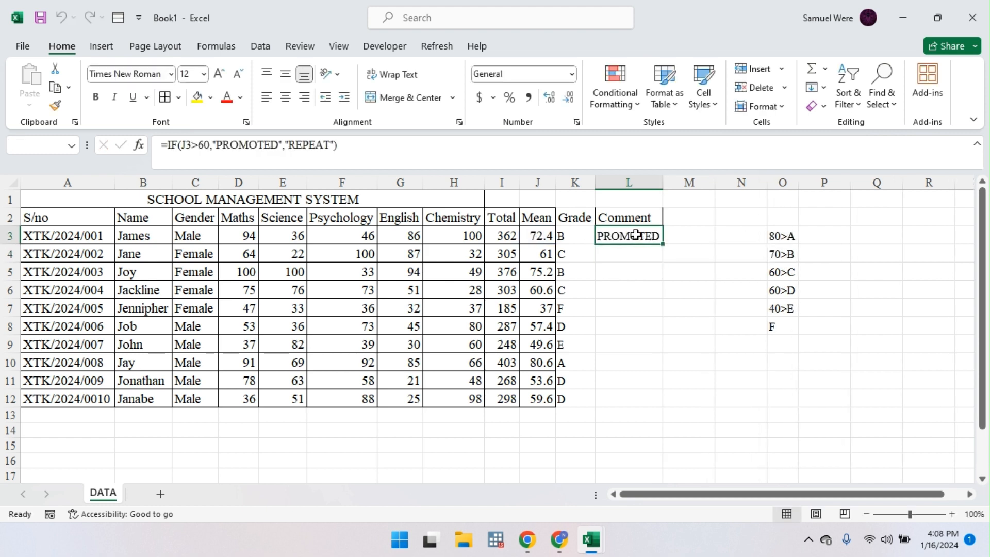
double_click(662, 244)
Step: Copy H8's border formatting onto the Grade and Comment columns K2:L12 with Format Painter
left_click(508, 252)
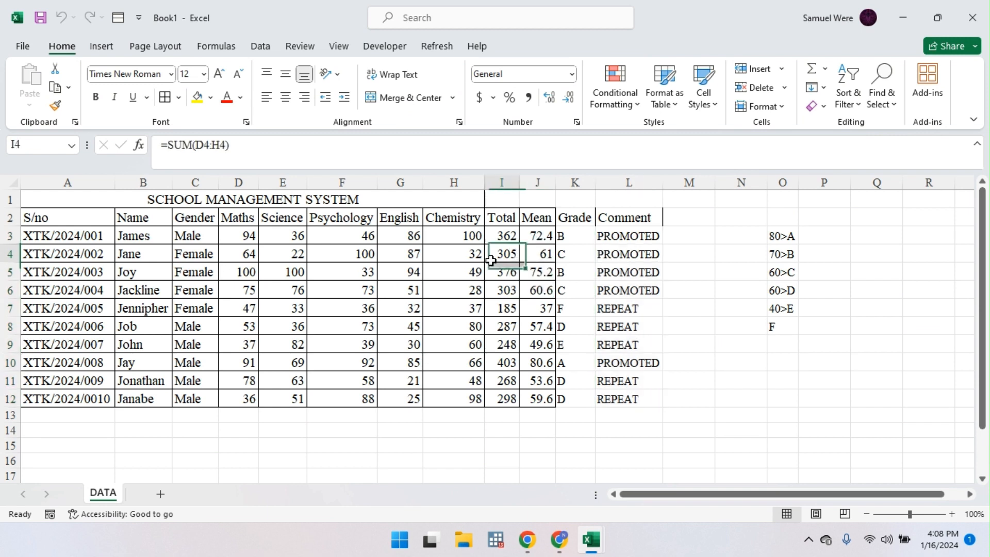
left_click_drag(562, 235, 638, 312)
left_click(539, 347)
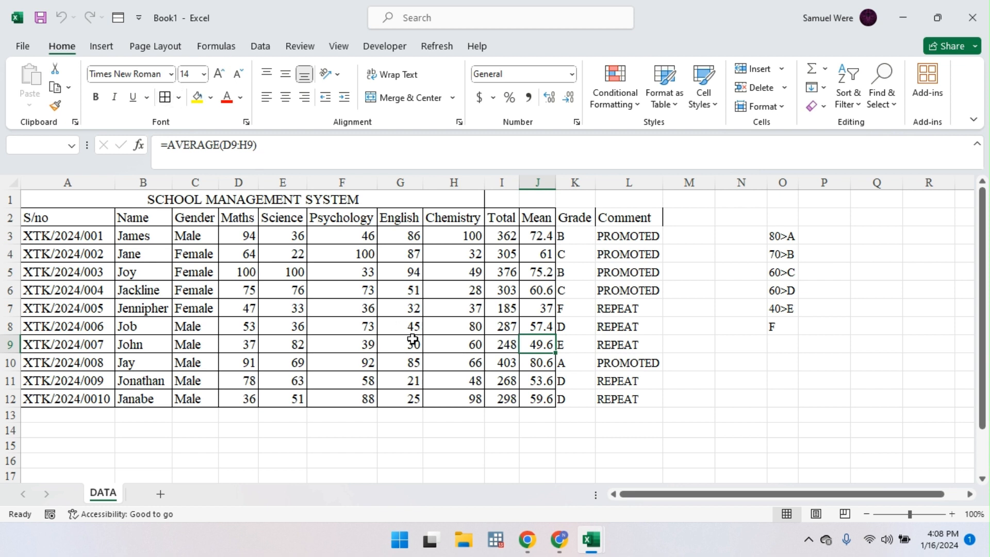
left_click(438, 326)
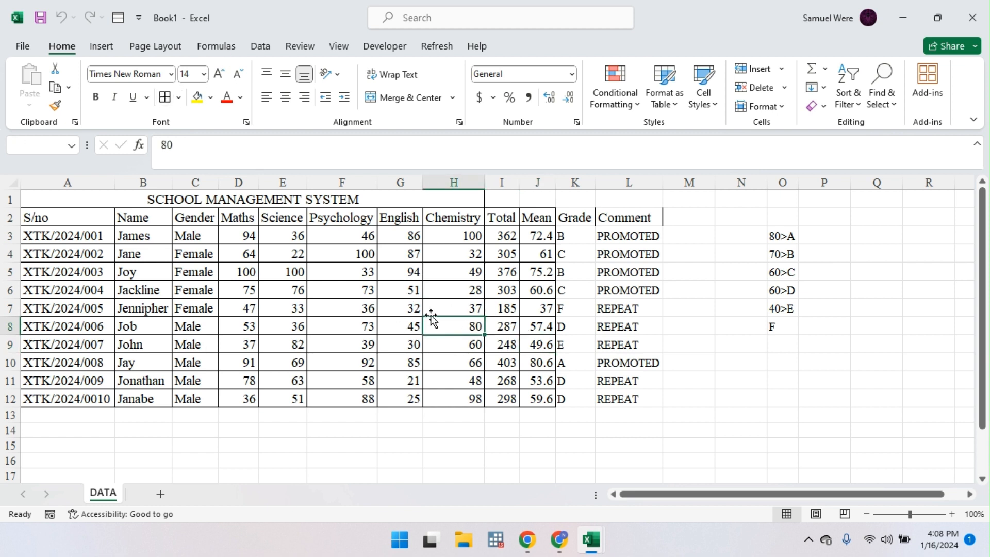
left_click(58, 109)
mouse_move(575, 217)
left_mouse_down()
mouse_move(654, 376)
mouse_move(655, 399)
left_mouse_up()
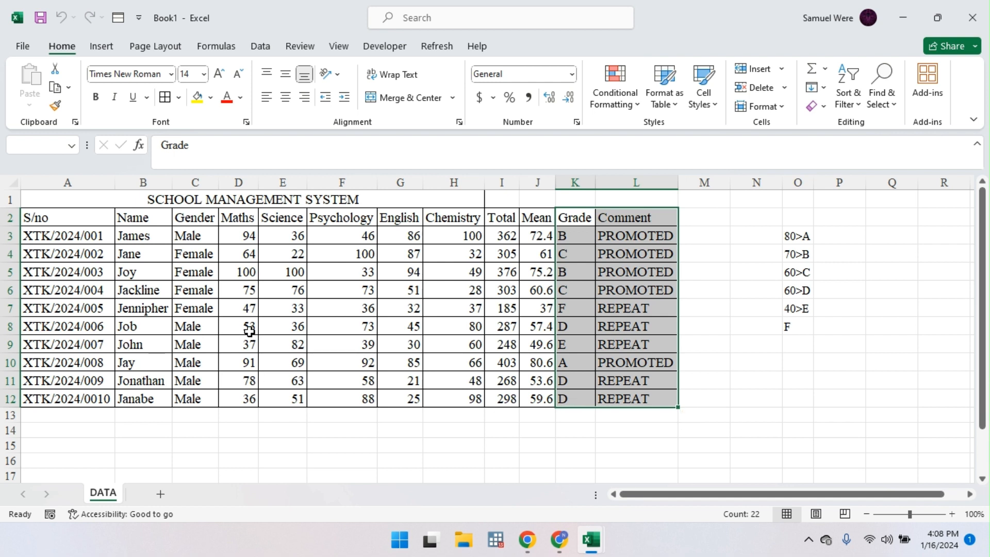
Step: Bold the header row A2:L2 and the SCHOOL MANAGEMENT SYSTEM title in A1
left_click_drag(29, 213, 656, 211)
key("ctrl+b")
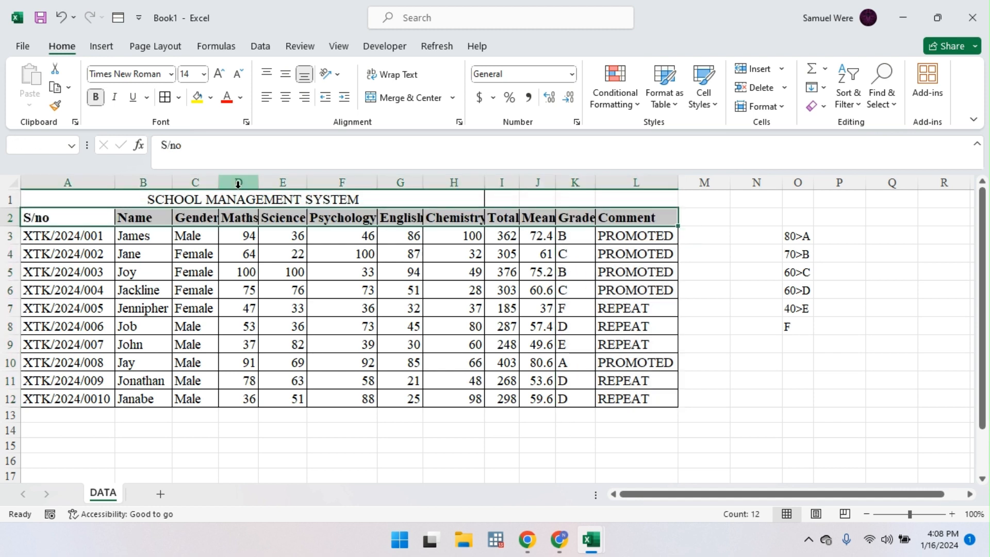
left_click(205, 196)
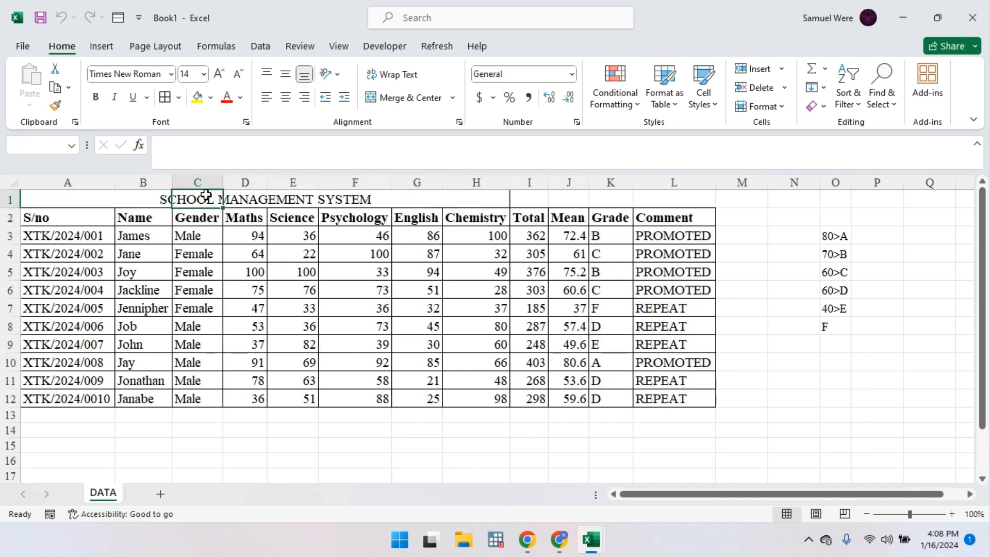
left_click(140, 199)
left_click(76, 199)
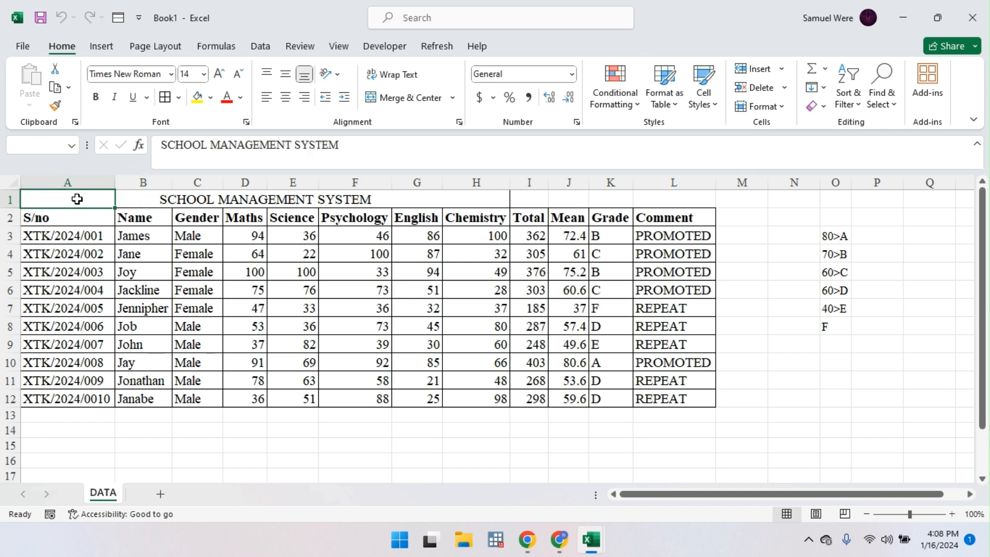
key("ctrl+b")
Step: Select the entire worksheet
left_click_drag(60, 193, 570, 288)
left_click(742, 308)
key("ctrl+a")
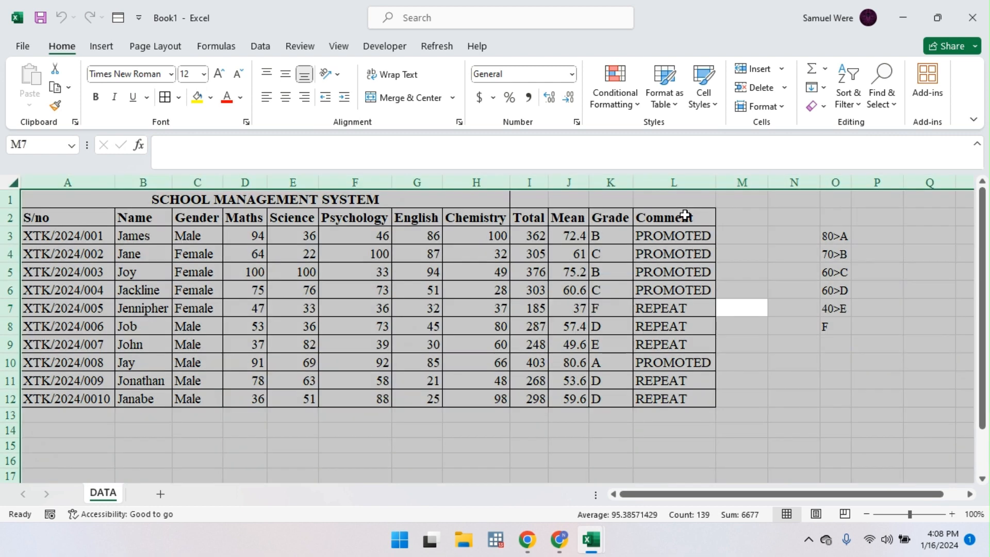
Step: Fill the whole sheet with light gray
left_click(211, 97)
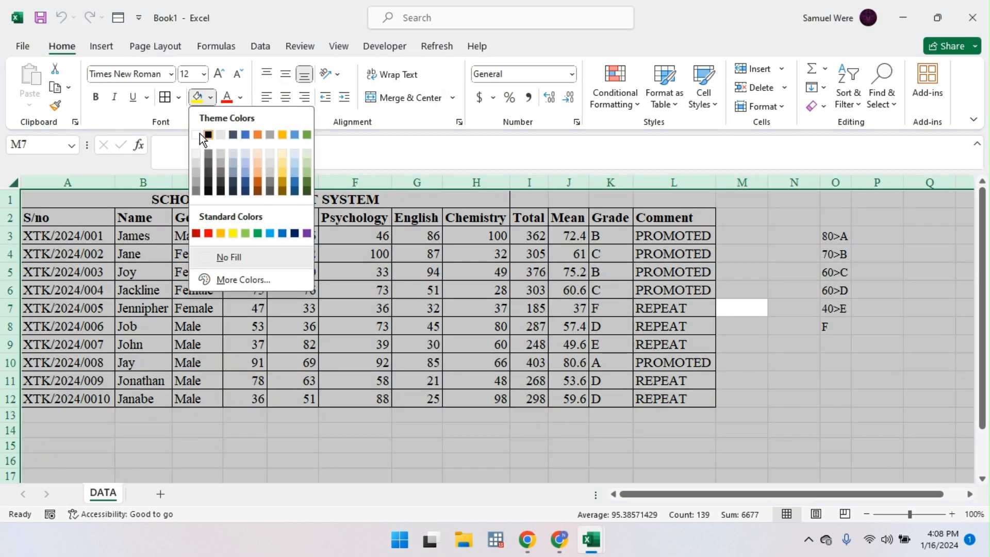
left_click(218, 135)
left_click_drag(680, 343, 748, 365)
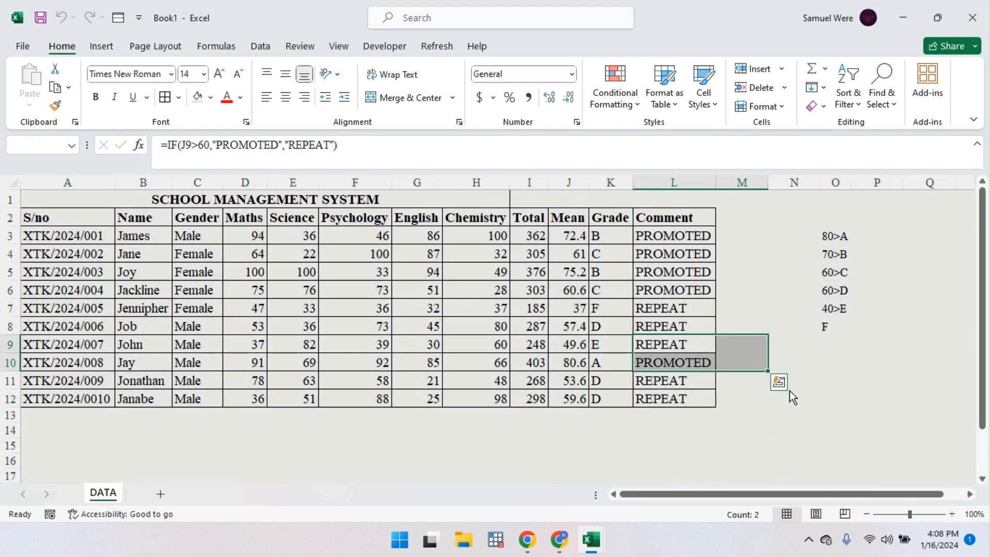
left_click(756, 480)
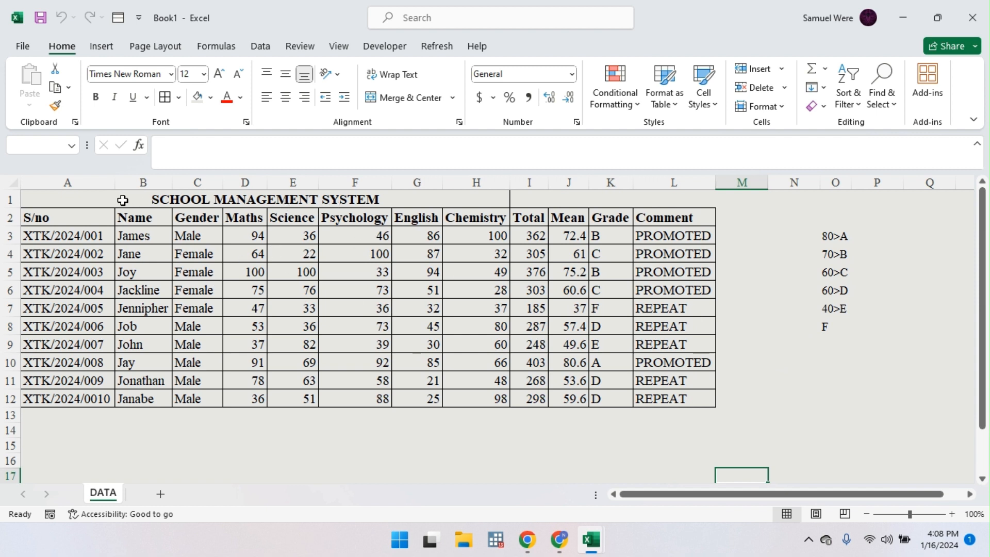
Step: Centre the title across A1:L1 using Center Across Selection alignment
left_click_drag(122, 199, 376, 199)
left_click_drag(60, 194, 636, 183)
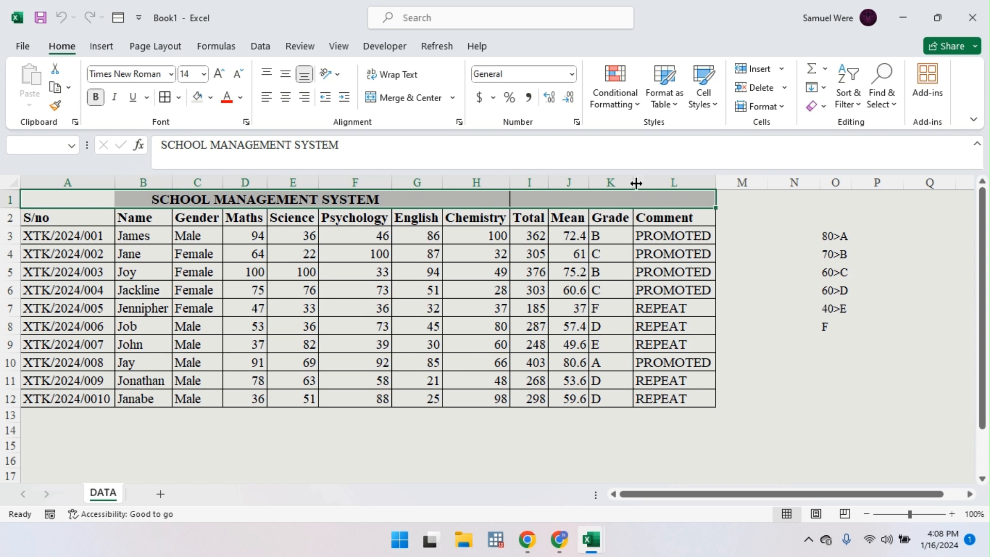
left_click(459, 122)
left_click(292, 202)
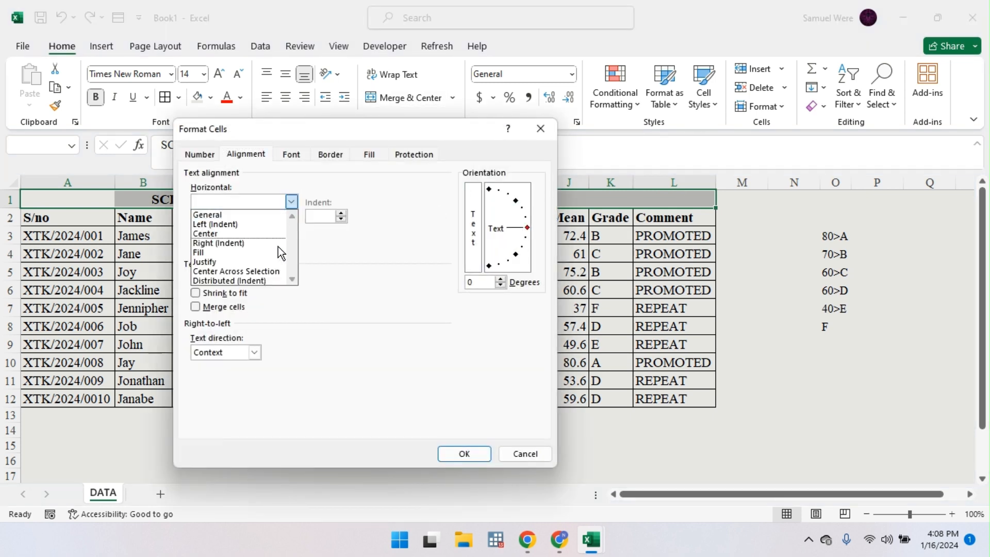
left_click(273, 269)
left_click(464, 454)
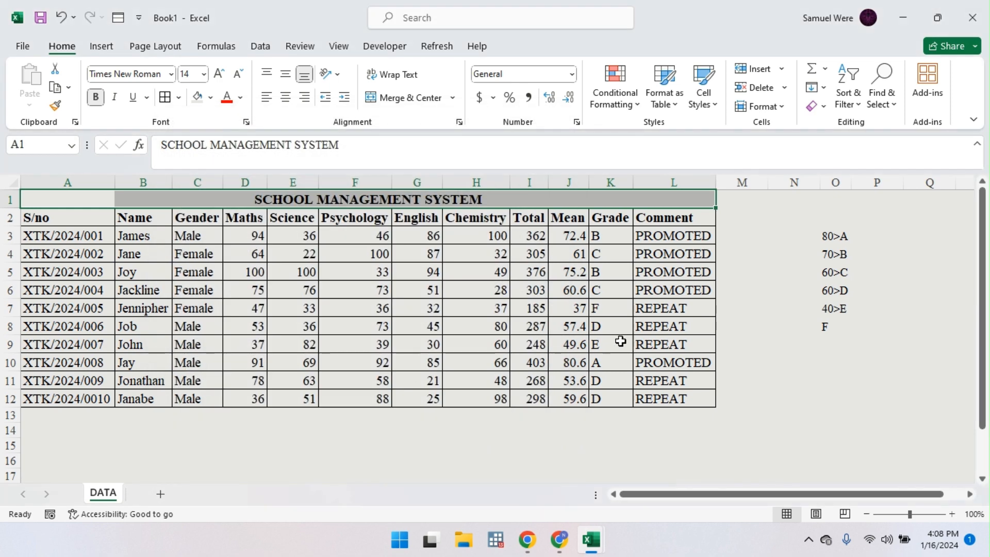
left_click(531, 327)
left_click(384, 196)
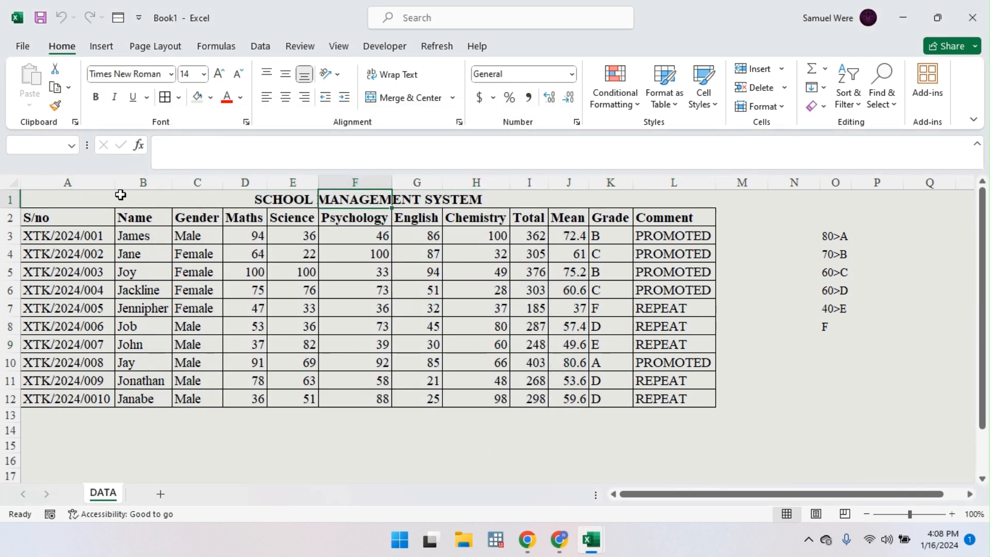
Step: Enlarge the title's font size and add a new blank worksheet
left_click(67, 201)
left_click(227, 73)
left_click(227, 73)
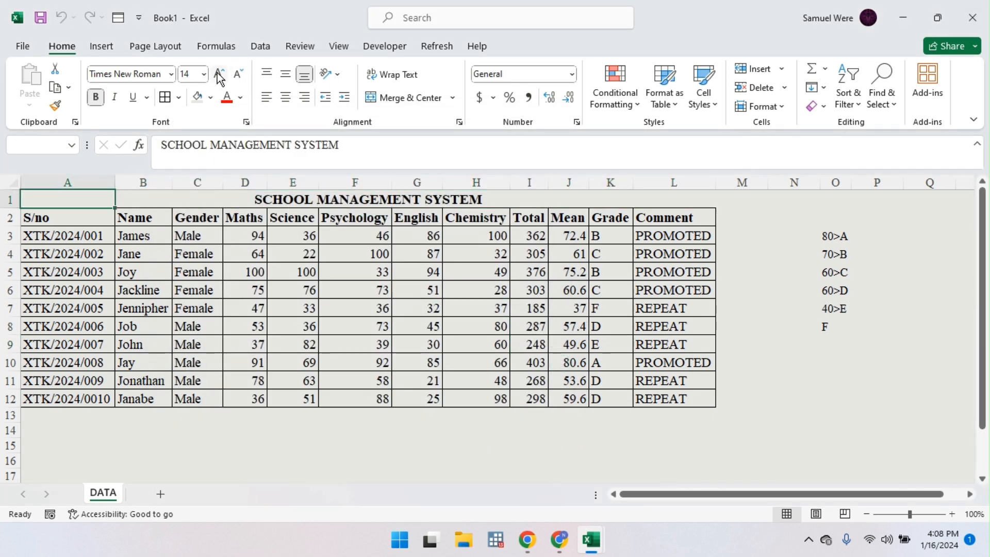
left_click(473, 347)
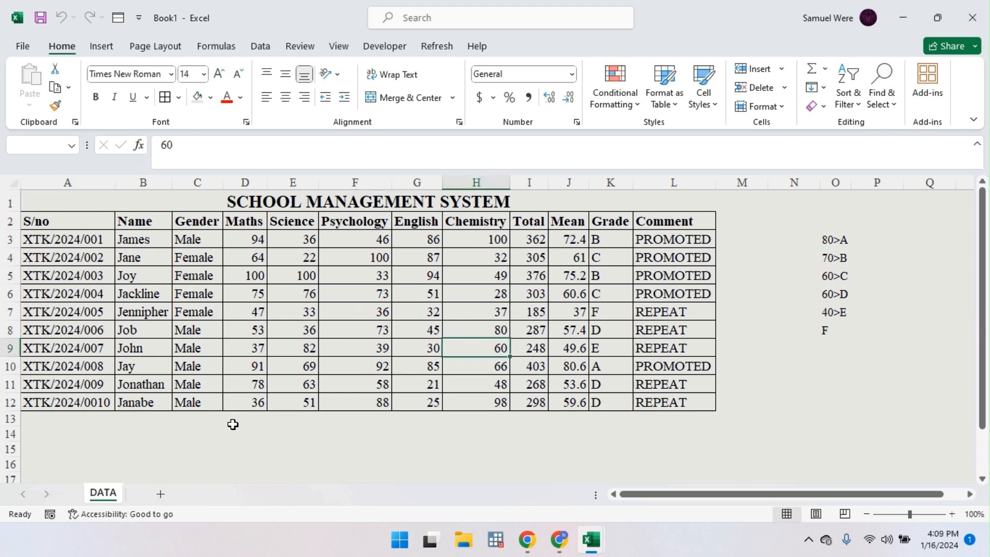
left_click(162, 495)
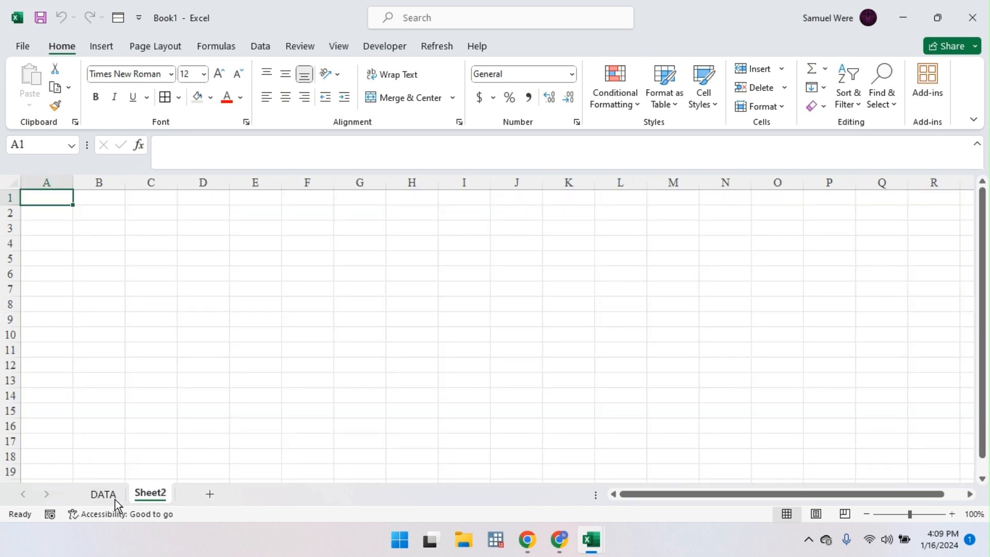
Step: Move Sheet2 ahead of DATA, rename it 'system', and return to the DATA sheet
left_click_drag(115, 503, 88, 501)
double_click(94, 495)
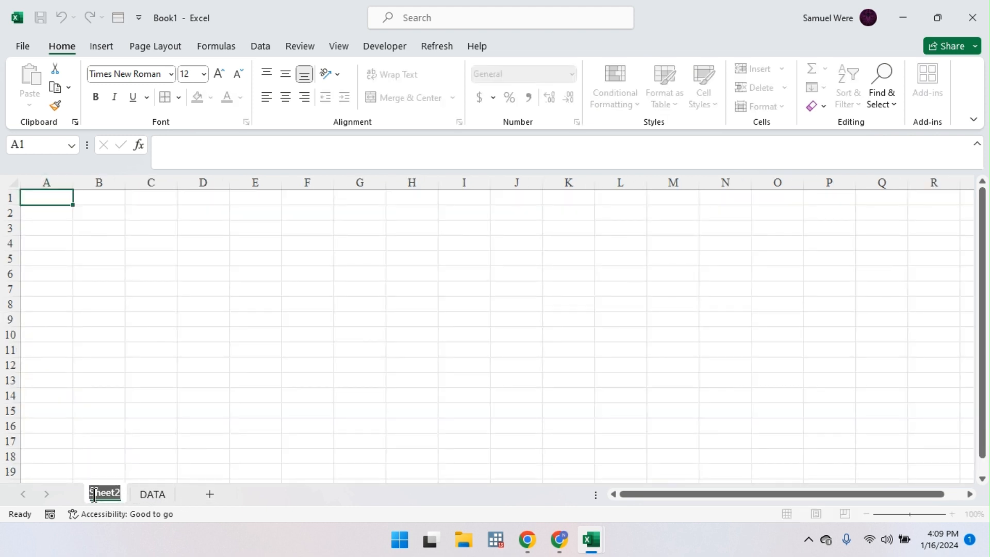
type("form")
key("BackSpace")
key("BackSpace")
key("BackSpace")
key("BackSpace")
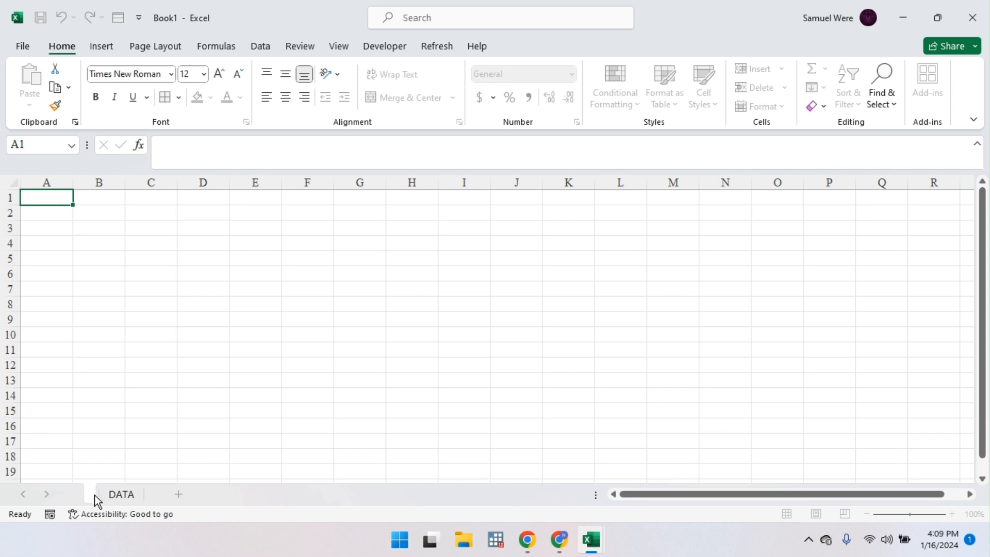
type("syst")
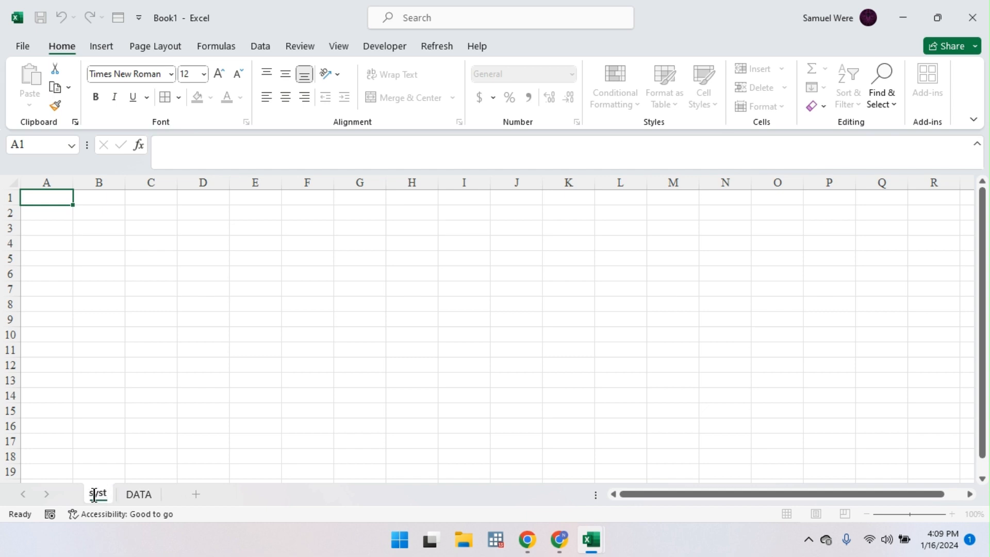
type("em")
key("Return")
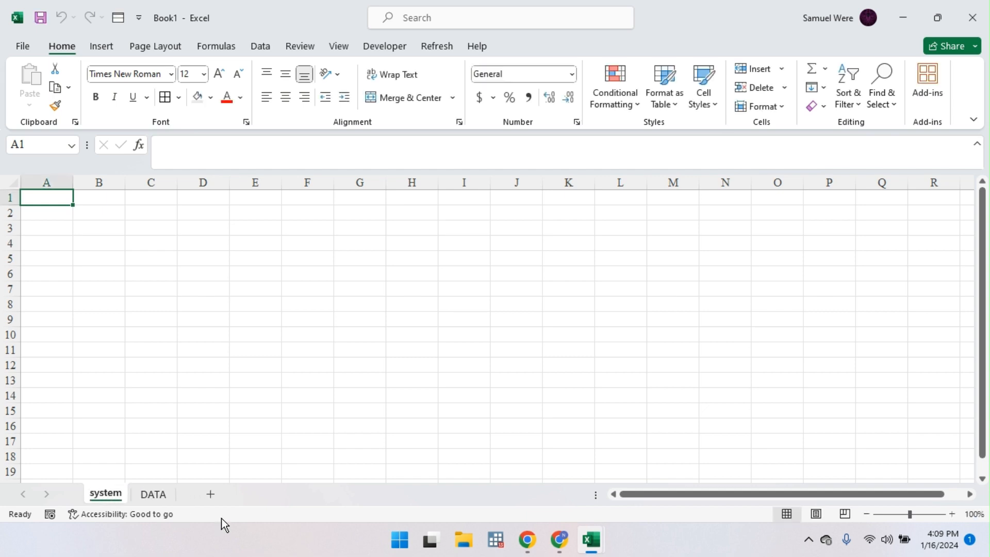
left_click(153, 494)
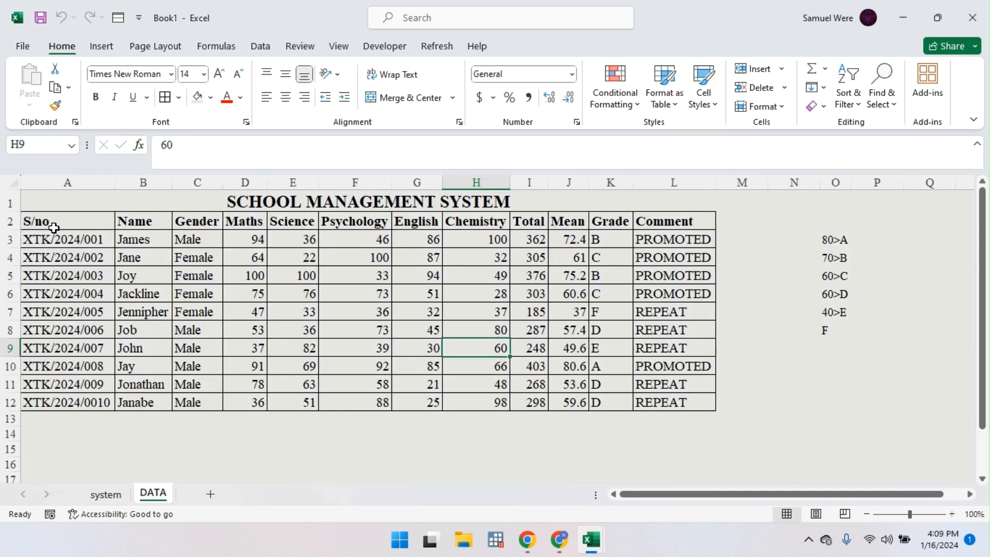
Step: Name the whole school table A2:L12 'DATA'
left_click_drag(29, 221, 693, 406)
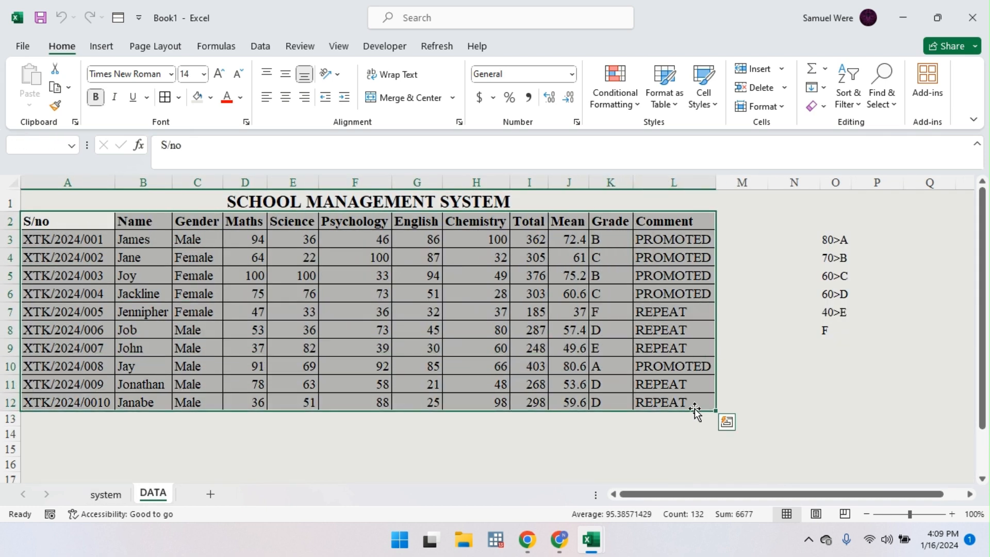
left_click(221, 47)
left_click(505, 69)
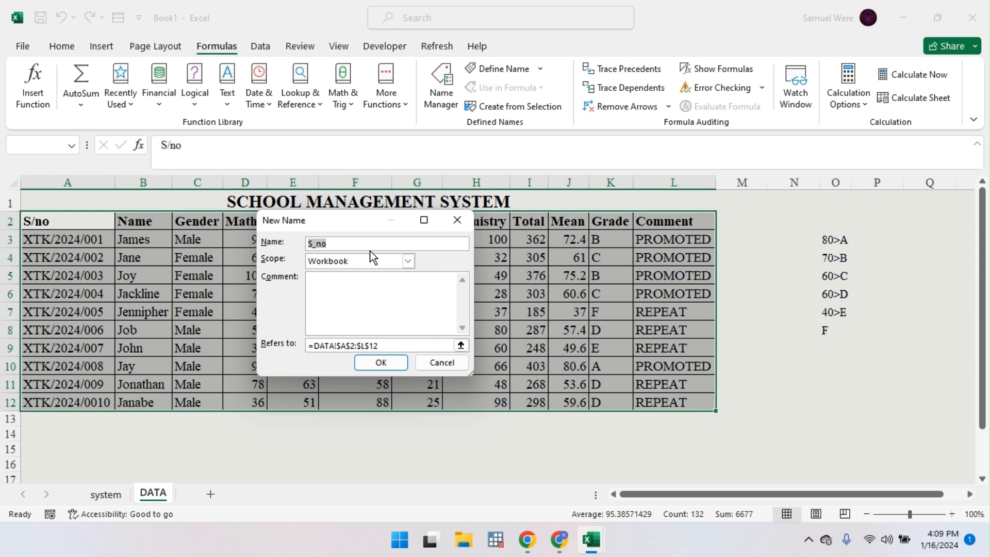
key("Return")
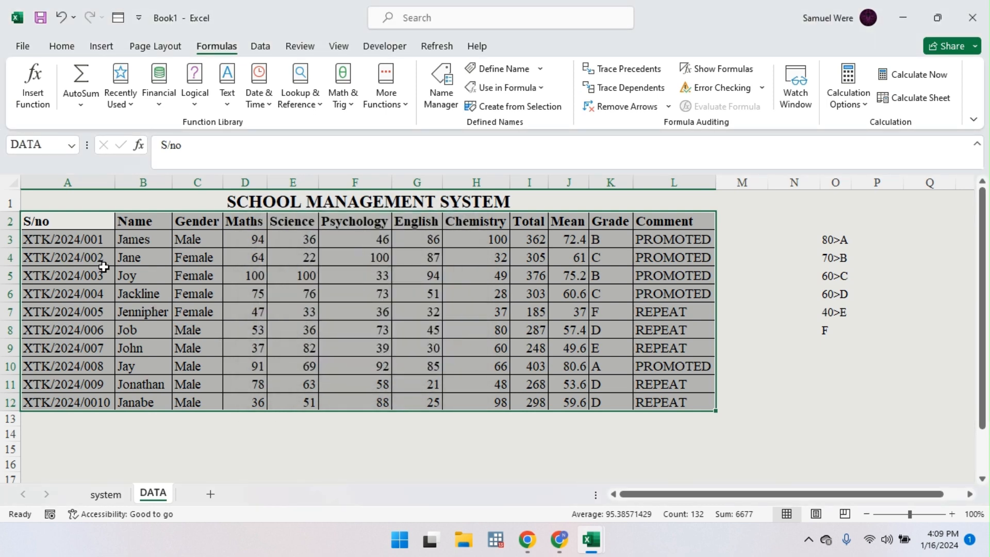
Step: Name the S/no column A2:A12 'ROW'
left_click_drag(67, 220, 59, 395)
left_click(503, 69)
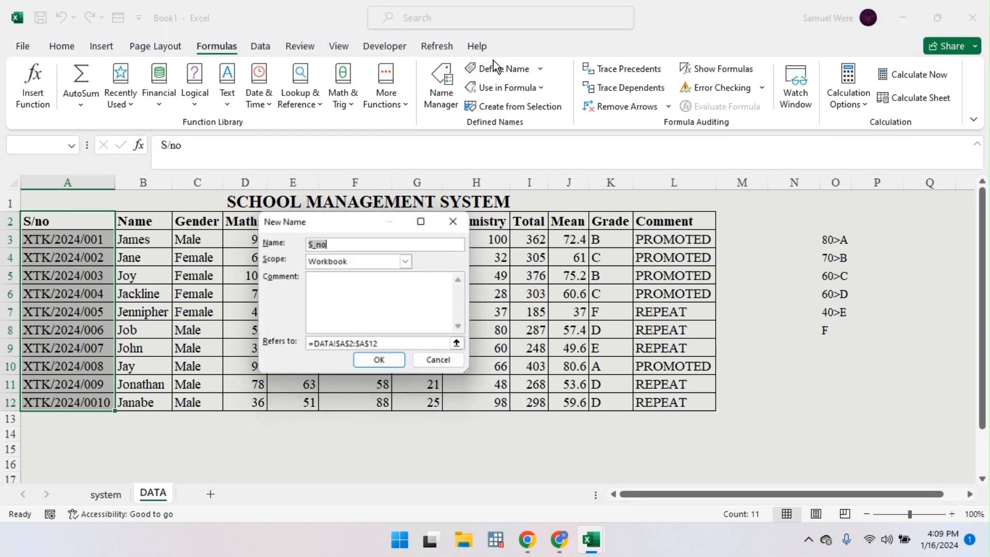
double_click(372, 239)
type("ROW")
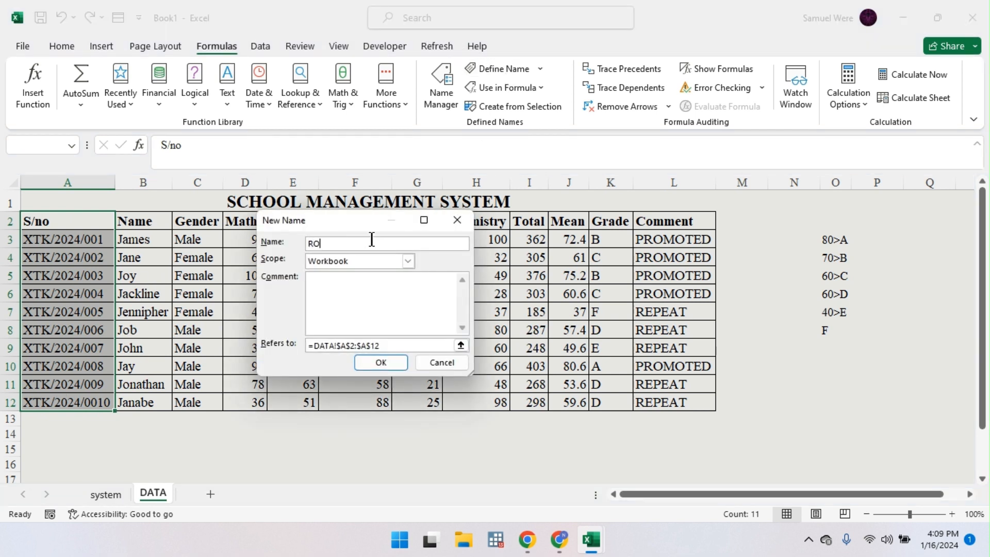
key("Return")
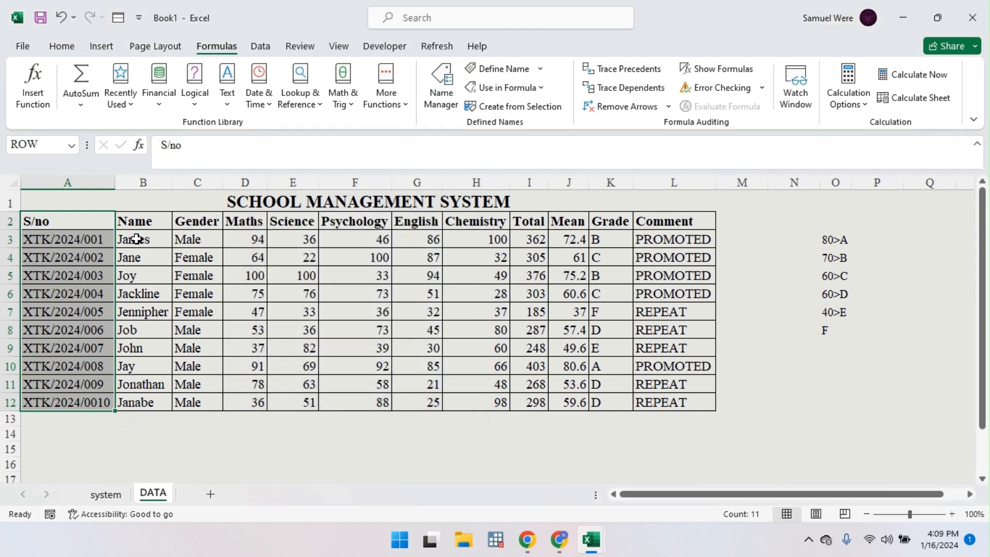
Step: Name the header row A2:L2 'COLUMN'
left_click_drag(51, 229, 662, 224)
left_click(485, 69)
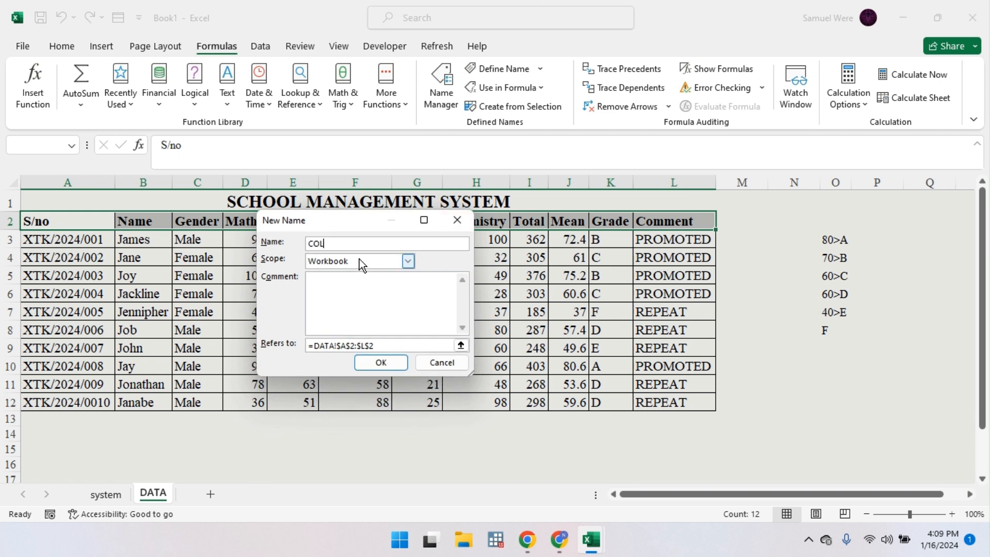
key("Return")
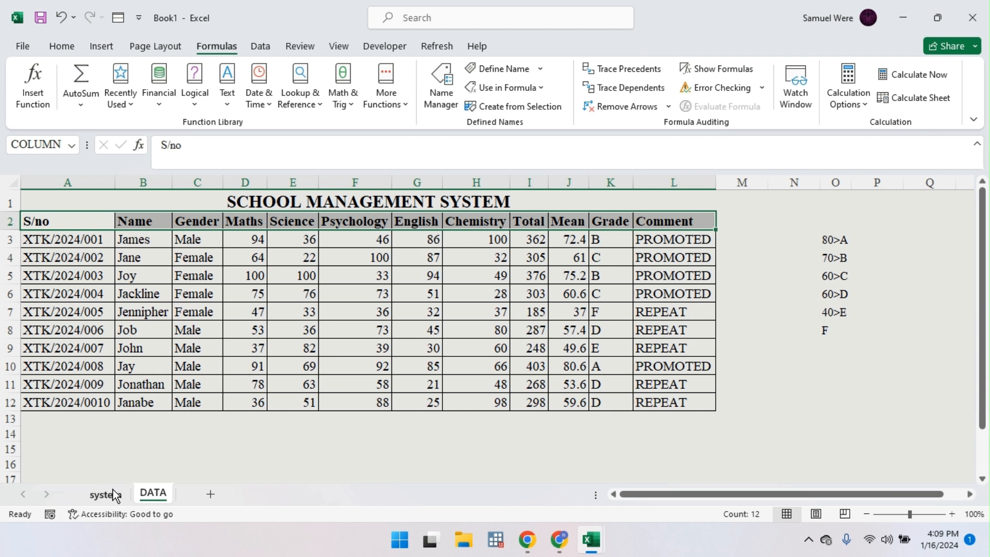
left_click_drag(77, 225, 65, 400)
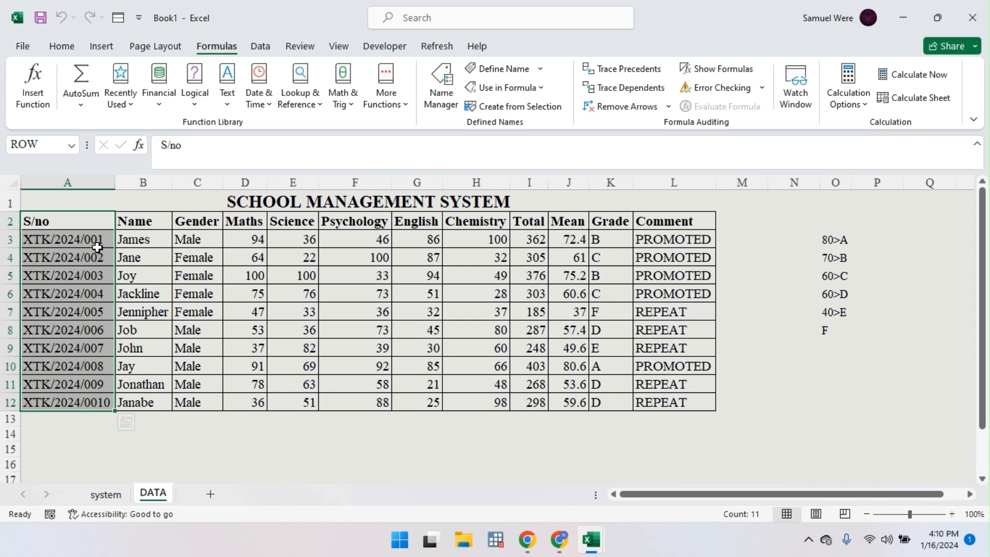
left_click(132, 226)
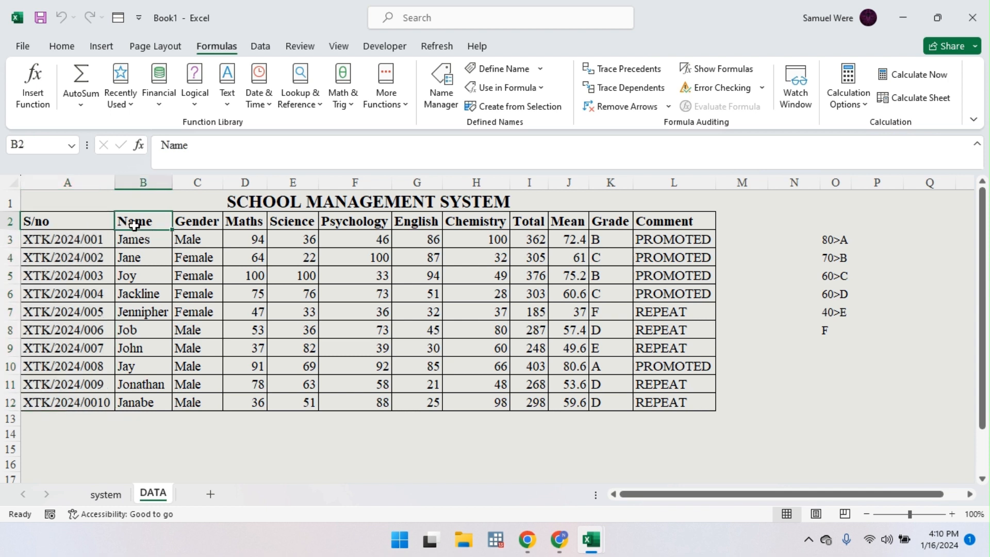
left_click(11, 221)
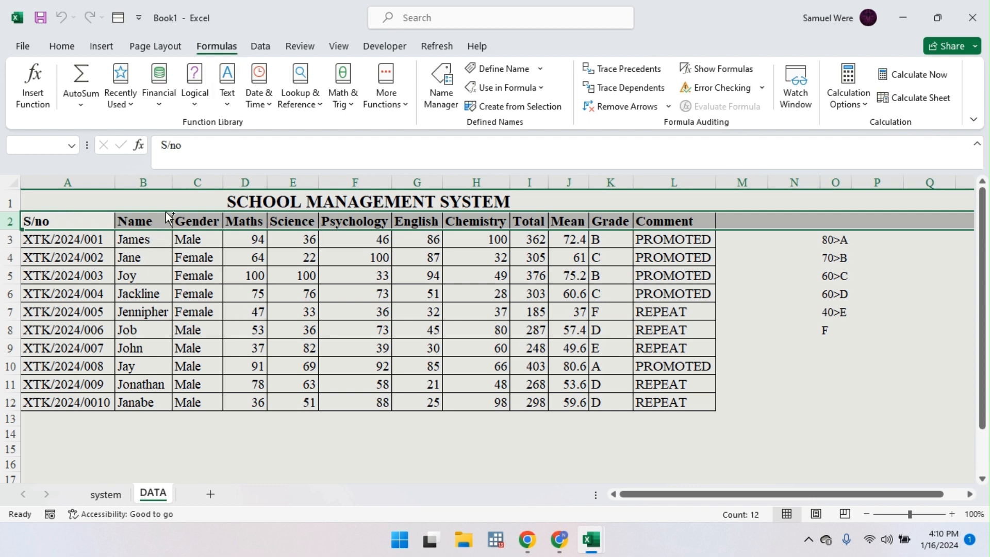
Step: Select columns B, D, F and H together, then clear the selection
left_click(150, 182)
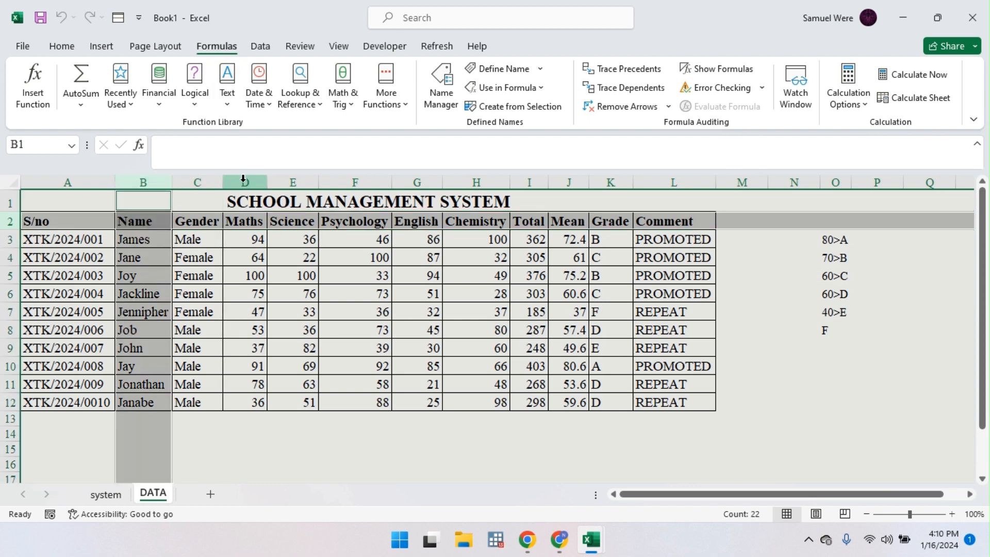
left_click(244, 182, "ctrl")
left_click(342, 182, "ctrl")
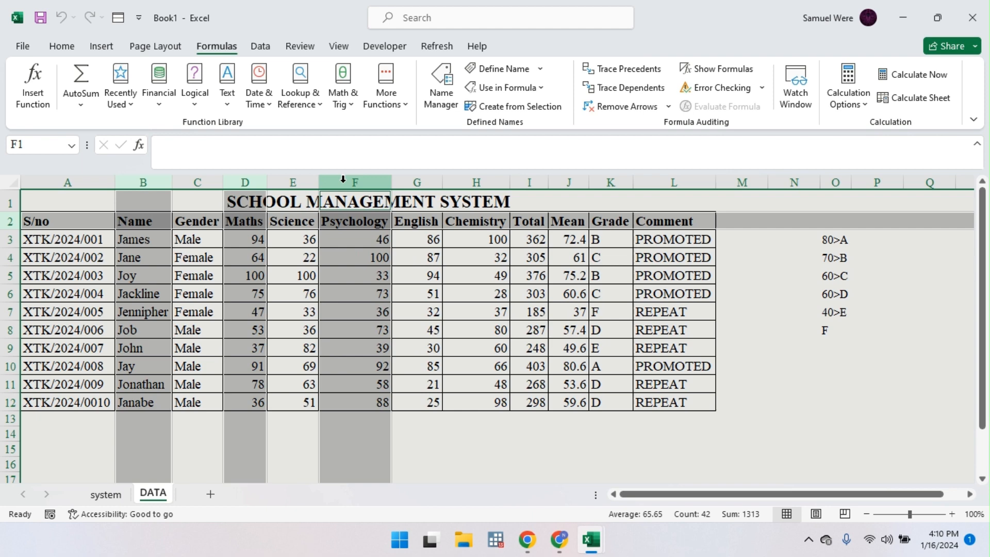
left_click(475, 182, "ctrl")
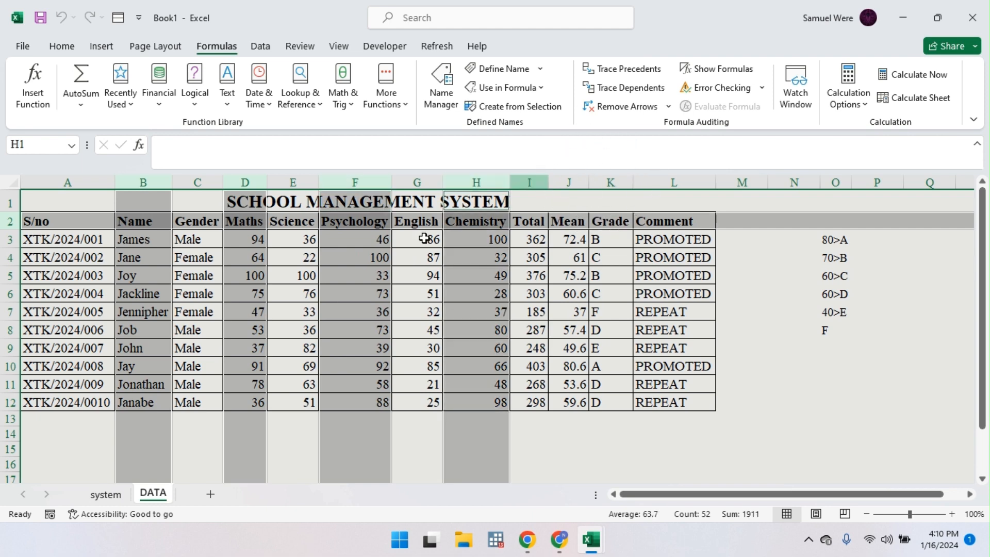
left_click(379, 277)
Step: Select cell C3 on the empty system sheet and bring up the Data ribbon tools
left_click(106, 494)
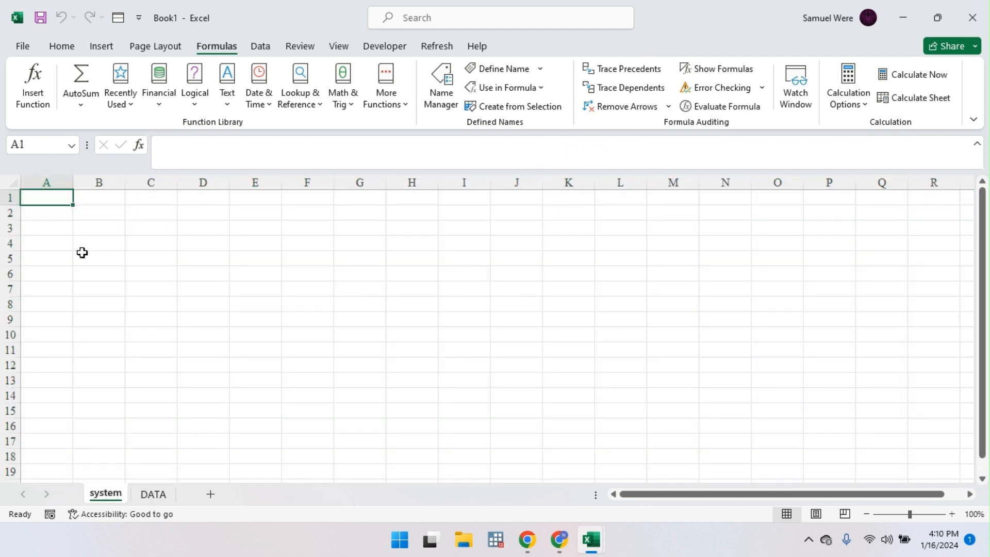
left_click(148, 226)
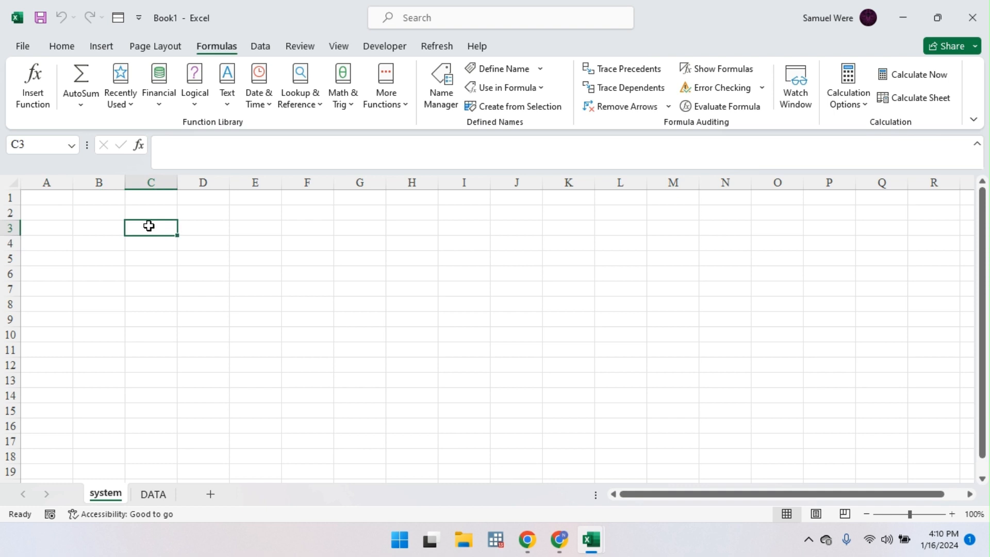
type("=")
key("BackSpace")
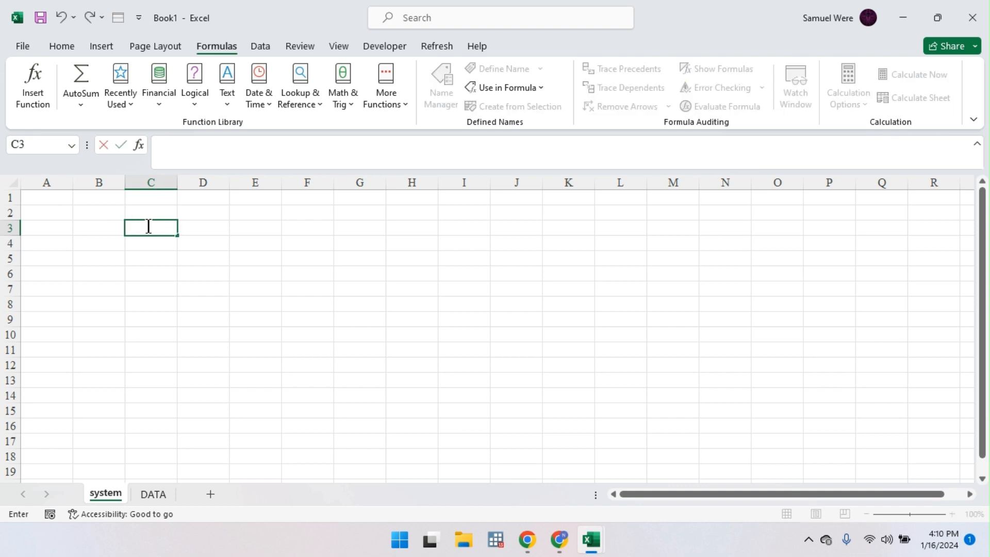
left_click(155, 495)
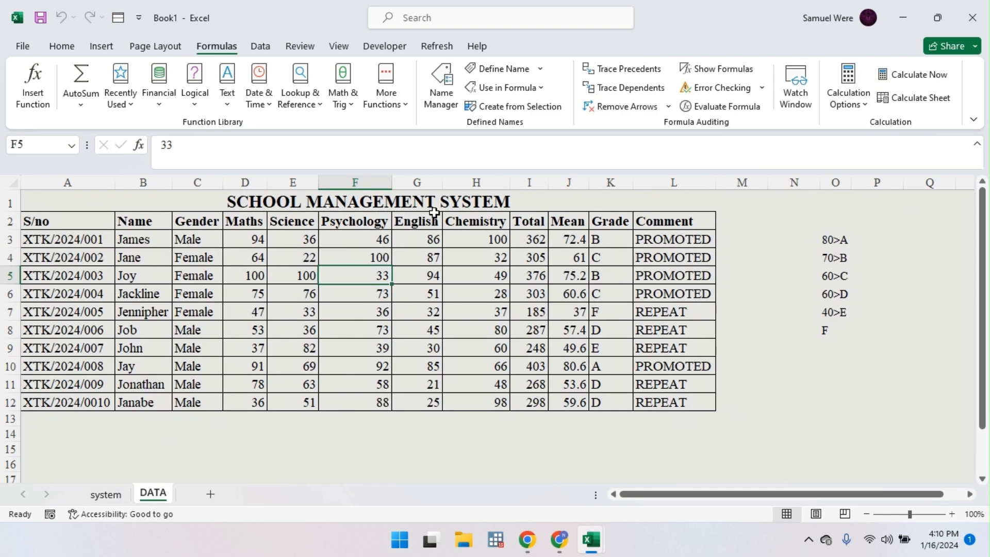
left_click(106, 495)
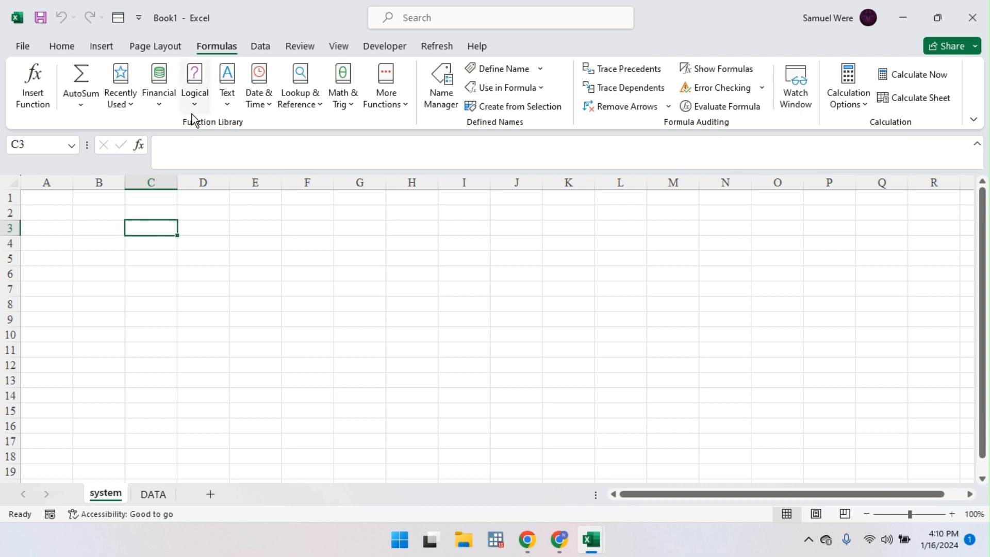
left_click(63, 48)
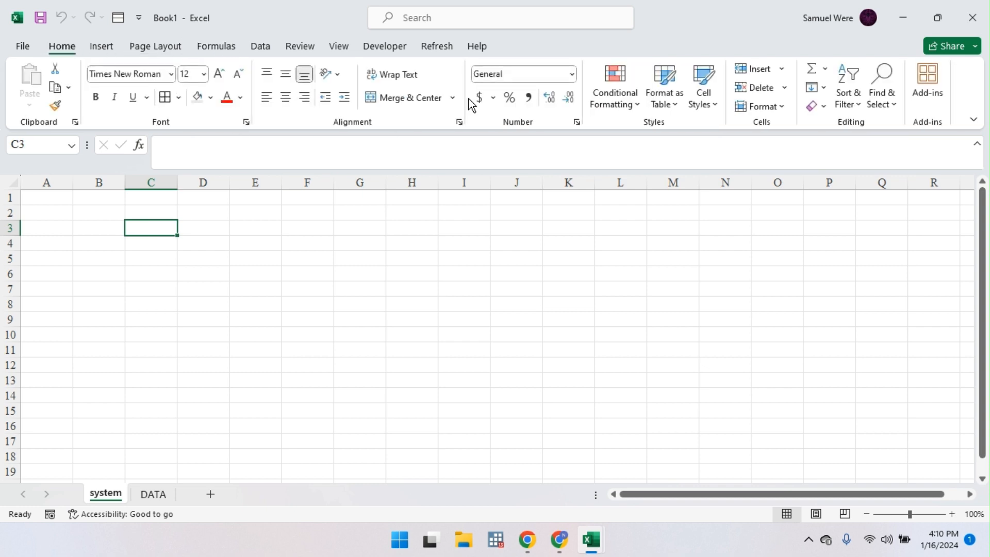
left_click(264, 47)
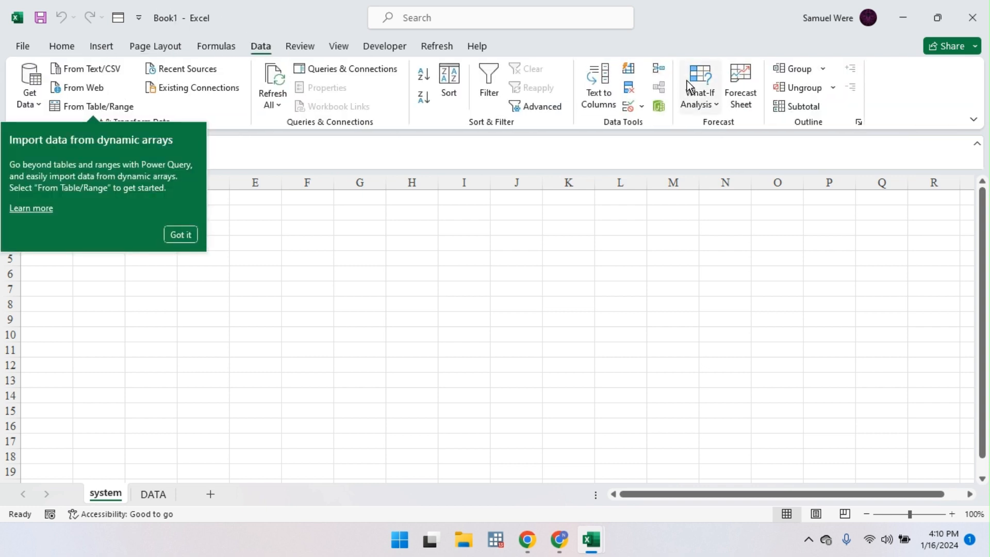
Step: Add List data validation to C3 with source DATA!$A$3:$A$12
left_click(643, 106)
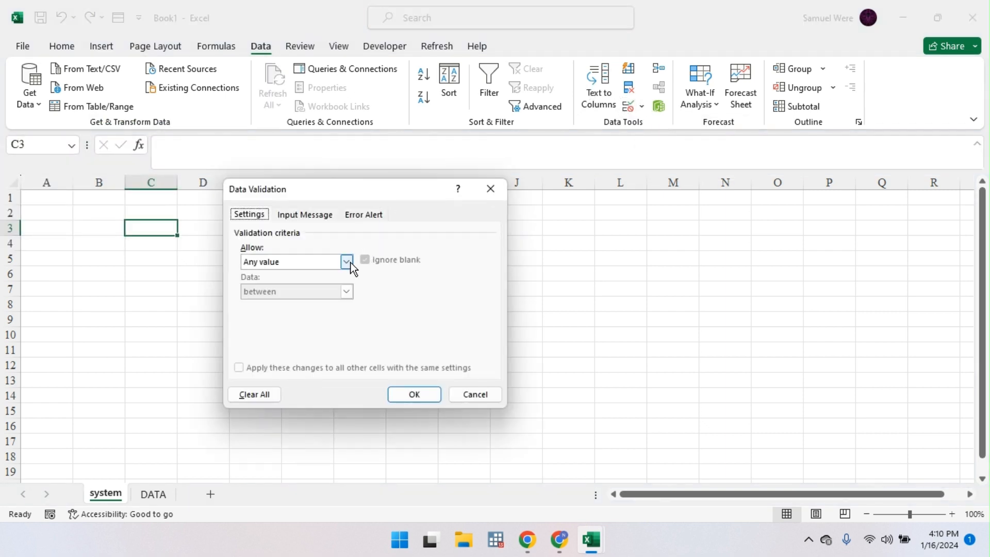
left_click(349, 262)
left_click(282, 303)
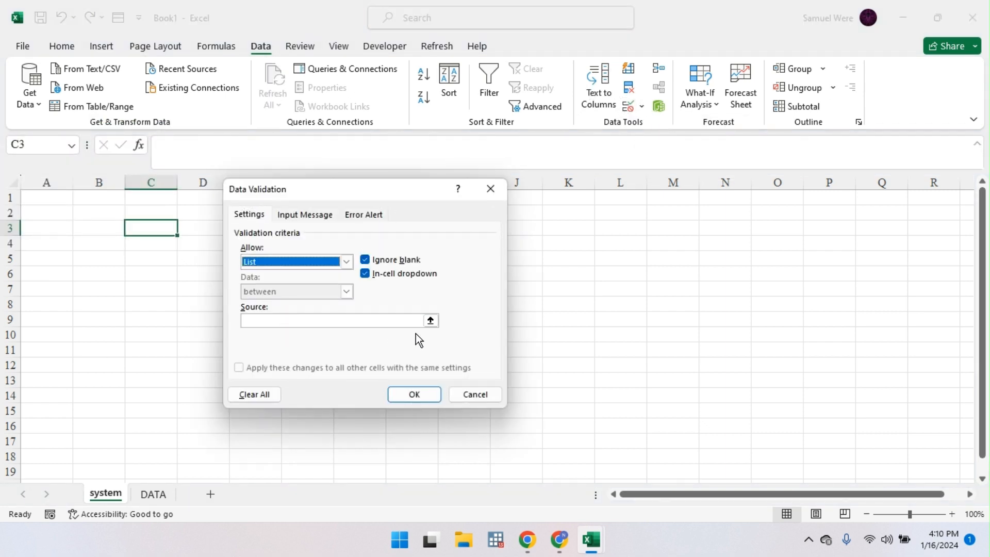
left_click(430, 321)
left_click(153, 494)
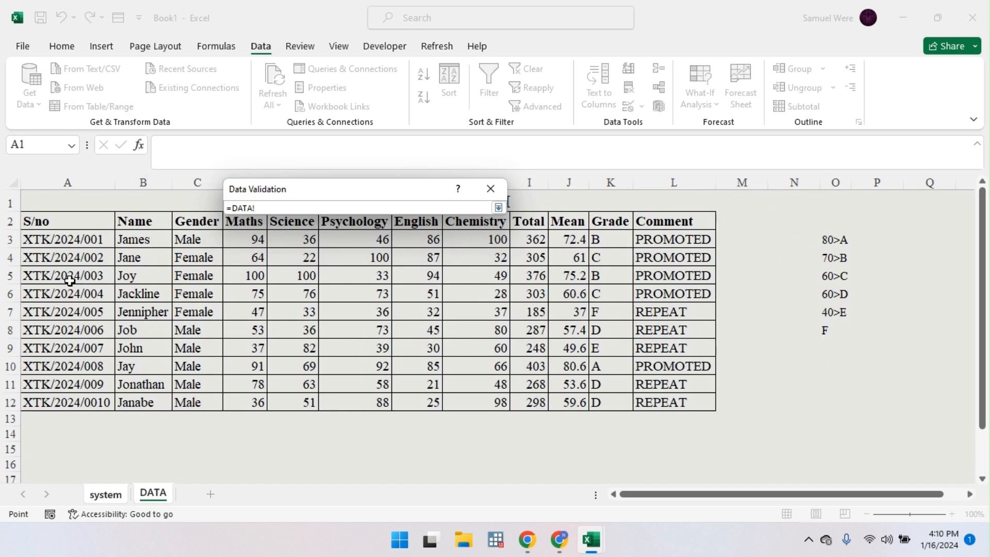
left_click_drag(68, 240, 62, 397)
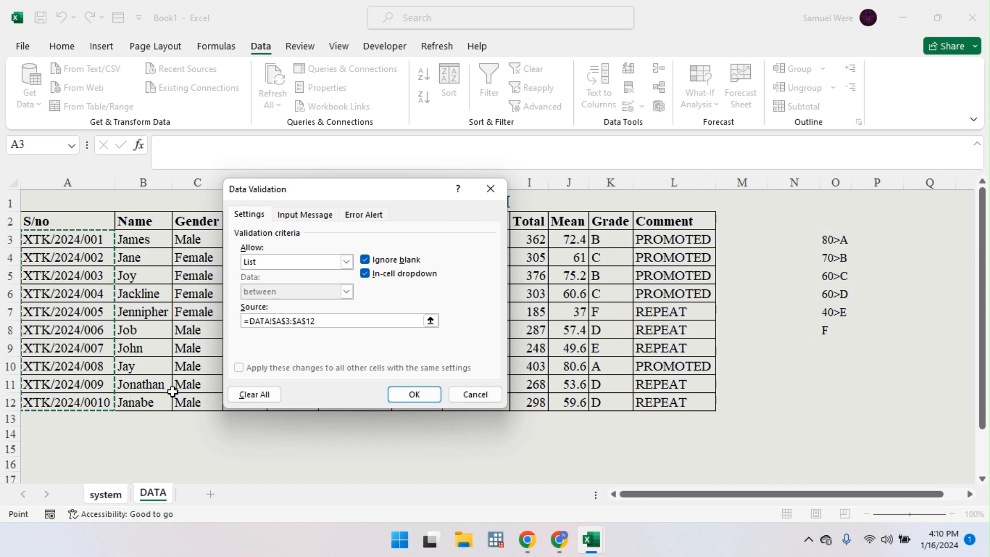
left_click(402, 395)
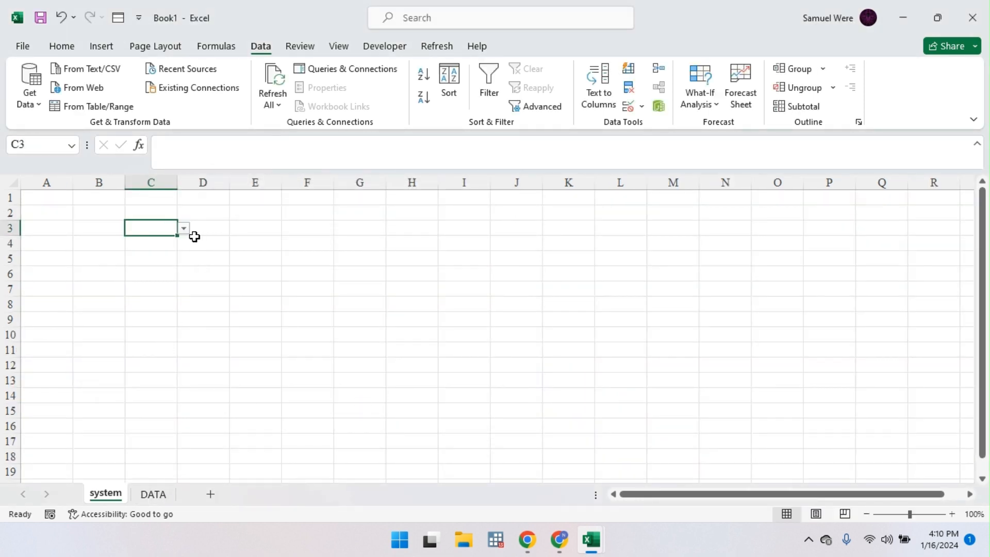
Step: Pick XTK/2024/003 from C3's dropdown, AutoFit column C, then select the DATA sheet headings
left_click(184, 229)
left_click(163, 258)
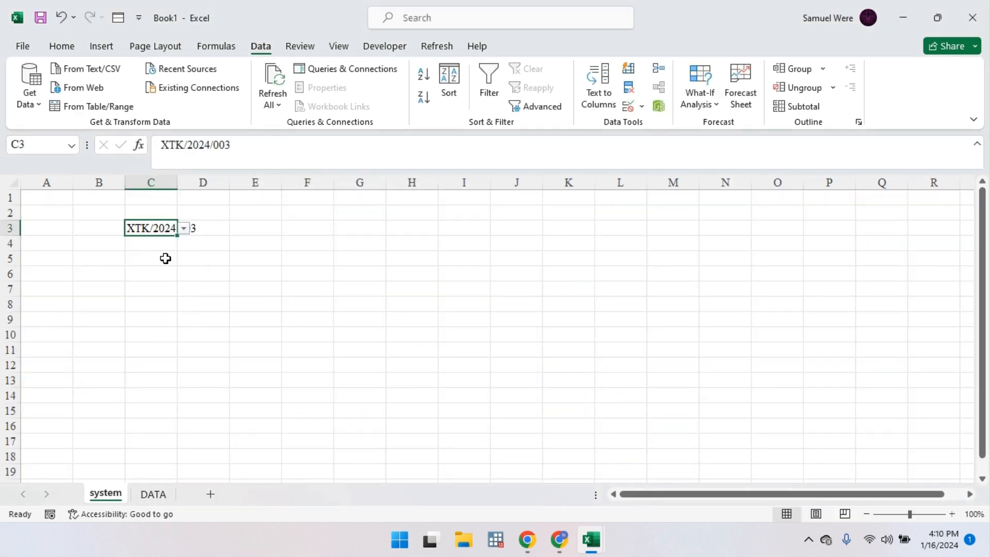
left_click(191, 270)
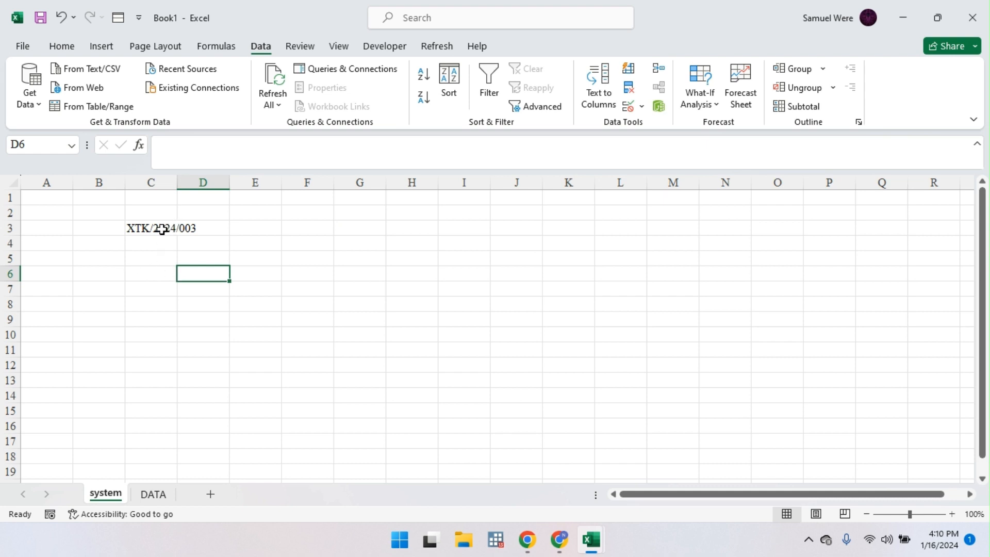
double_click(177, 186)
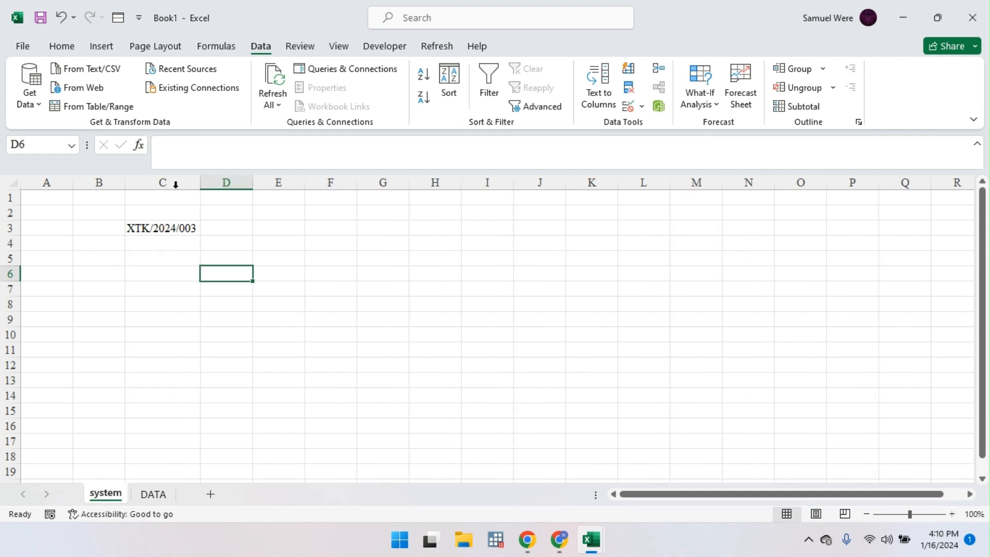
left_click(93, 242)
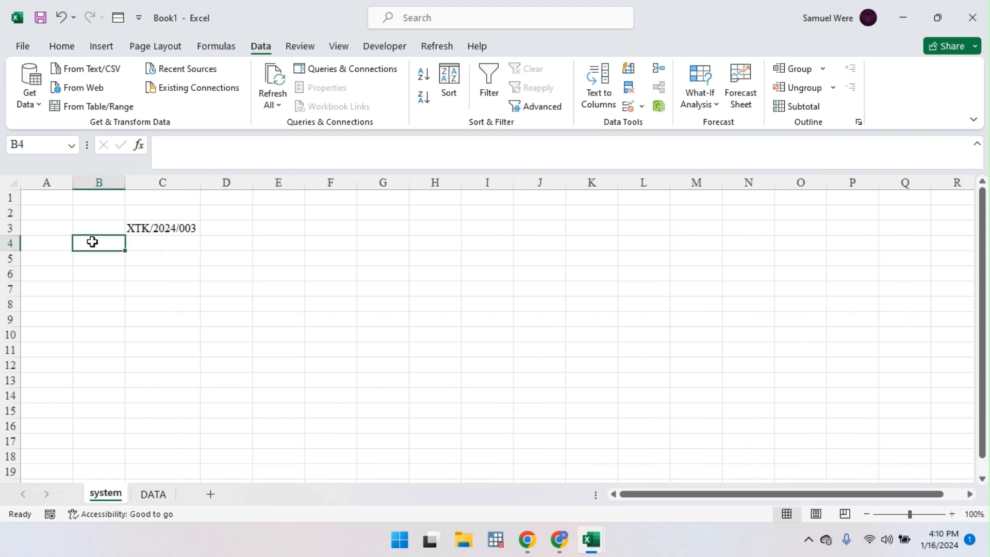
left_click(164, 497)
left_click_drag(128, 219, 658, 226)
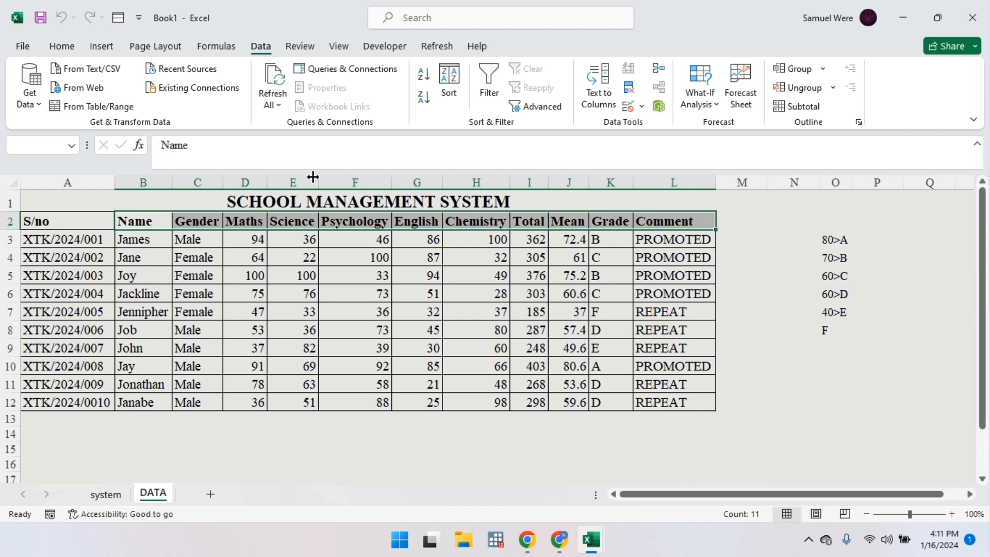
Step: Insert a blank column before Maths and give it the heading 'Course'
left_click(248, 178)
key("ctrl+shift+plus")
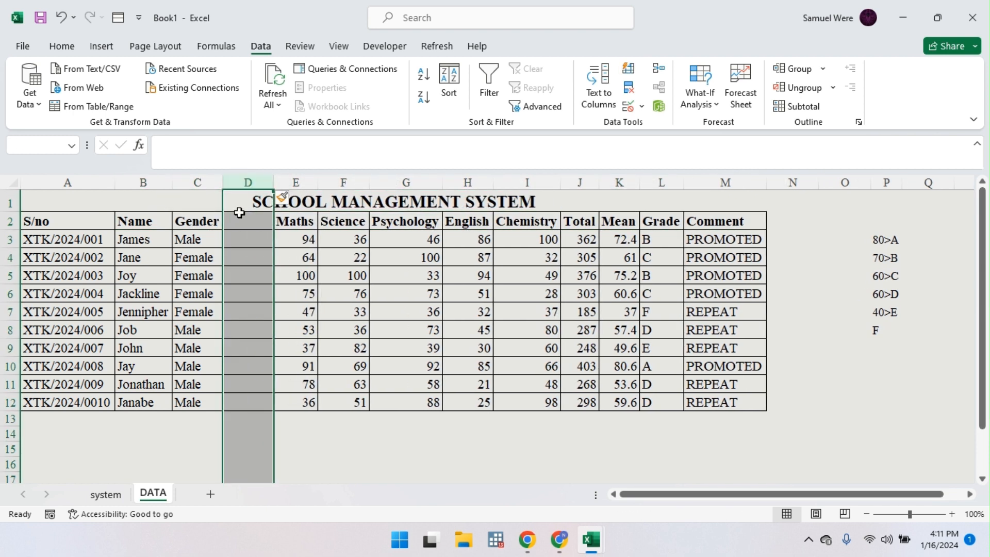
left_click(235, 219)
type("cOURS")
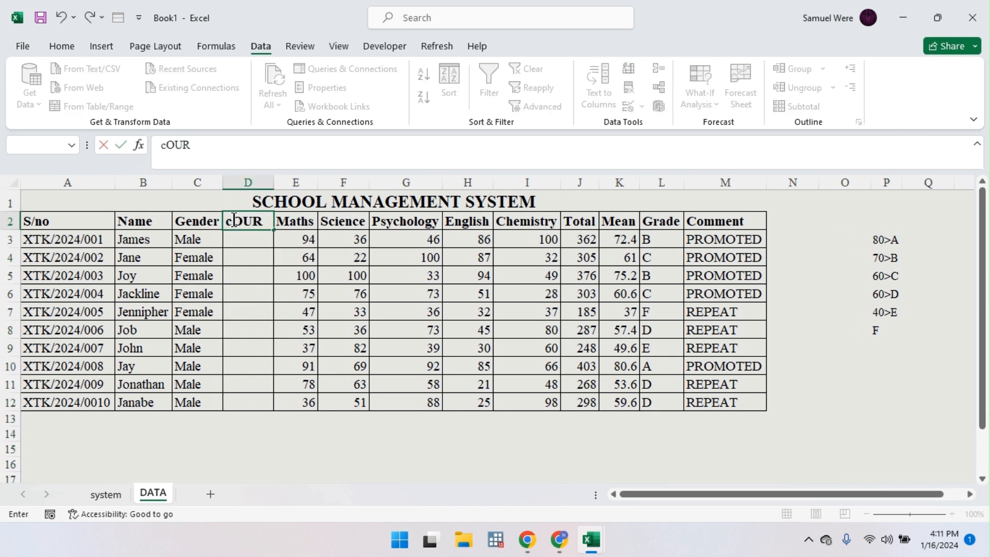
key("BackSpace")
key("BackSpace")
key("BackSpace")
key("BackSpace")
key("BackSpace")
type("cOUR")
key("BackSpace")
key("BackSpace")
key("BackSpace")
key("BackSpace")
type("Coursse")
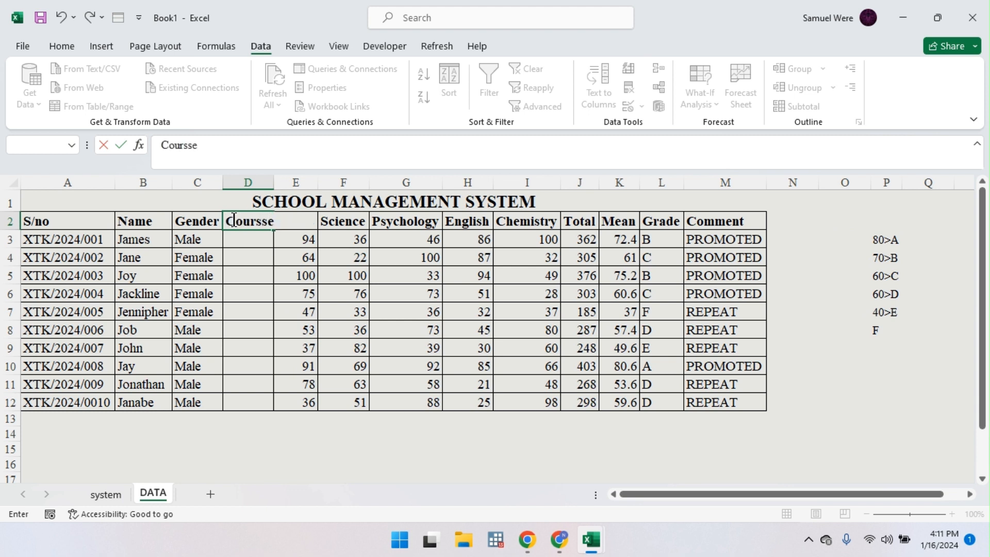
key("Return")
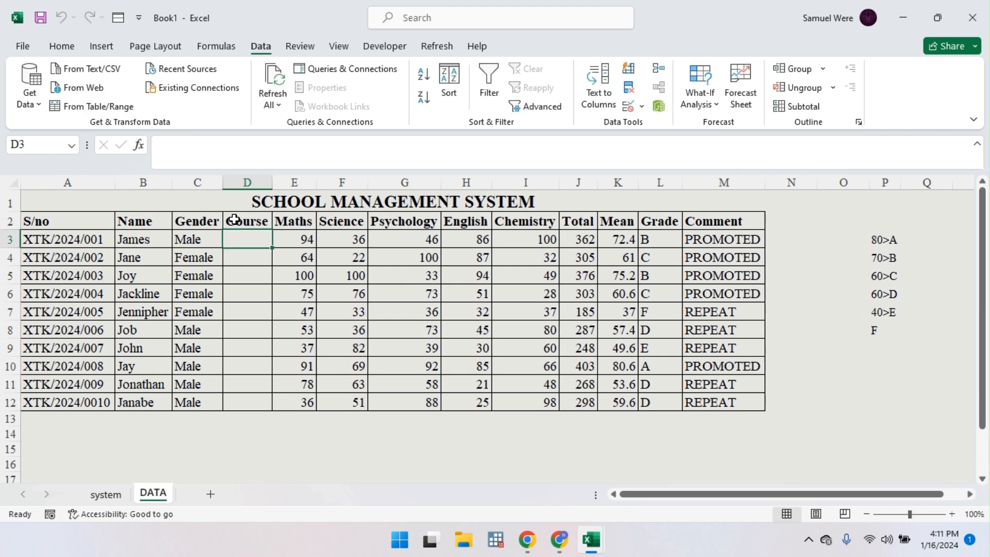
Step: Enter courses Maths, Psychology, Economics, Medicine and Psychology in D3:D7
type("Maths")
key("Return")
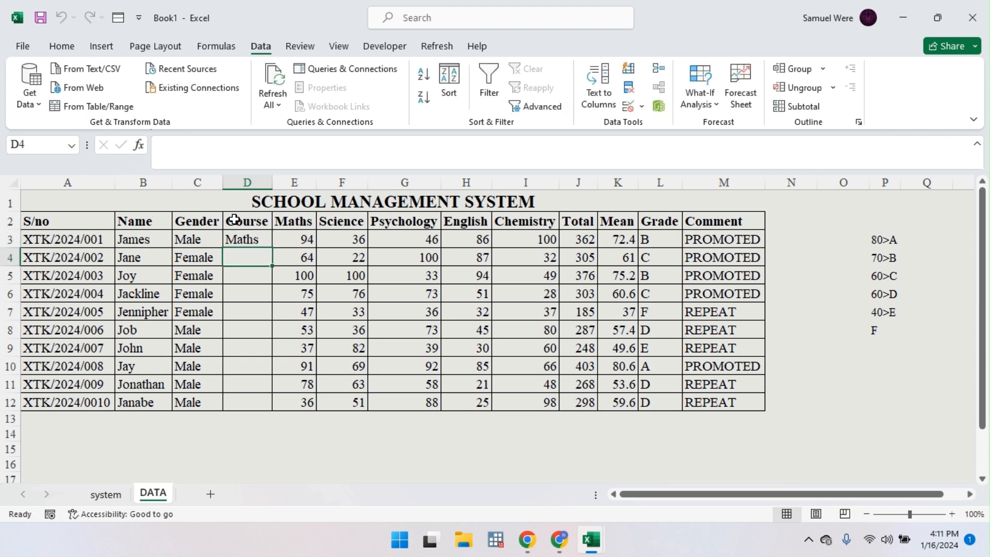
type("Psyc")
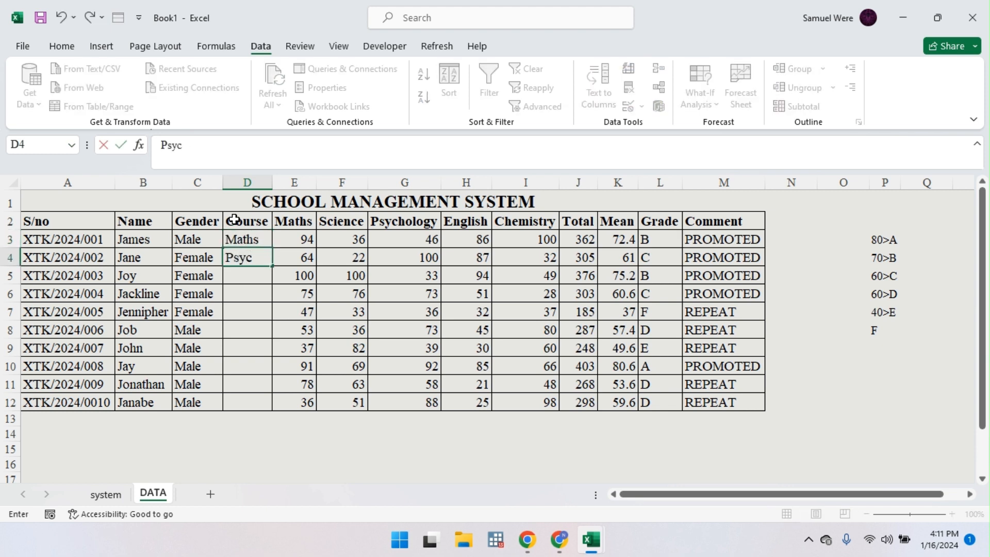
type("hology")
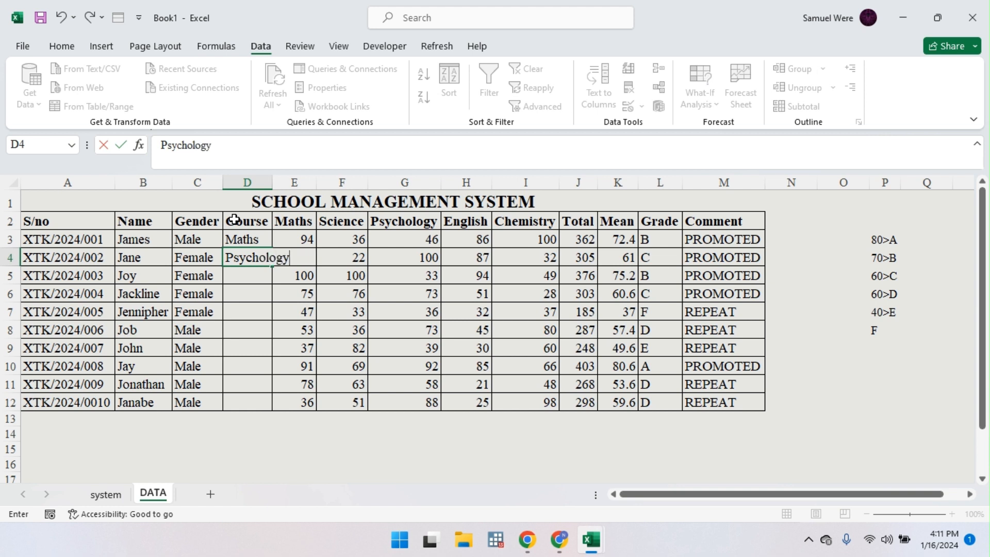
key("Return")
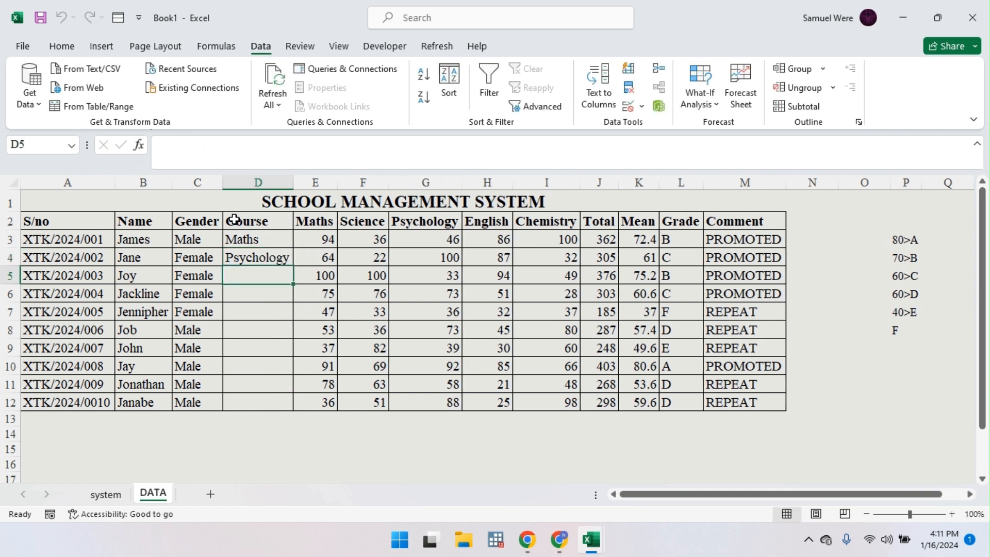
type("Ec")
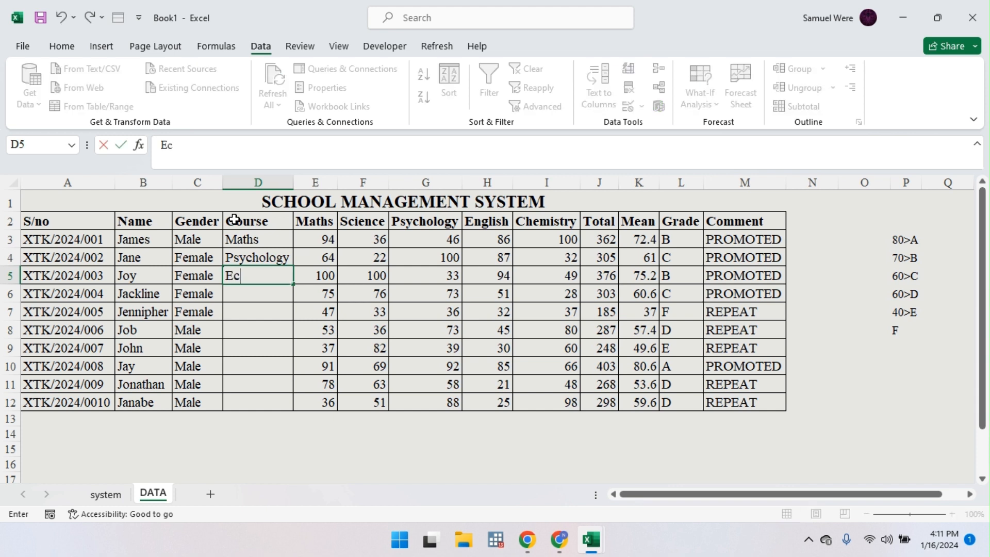
type("onomics")
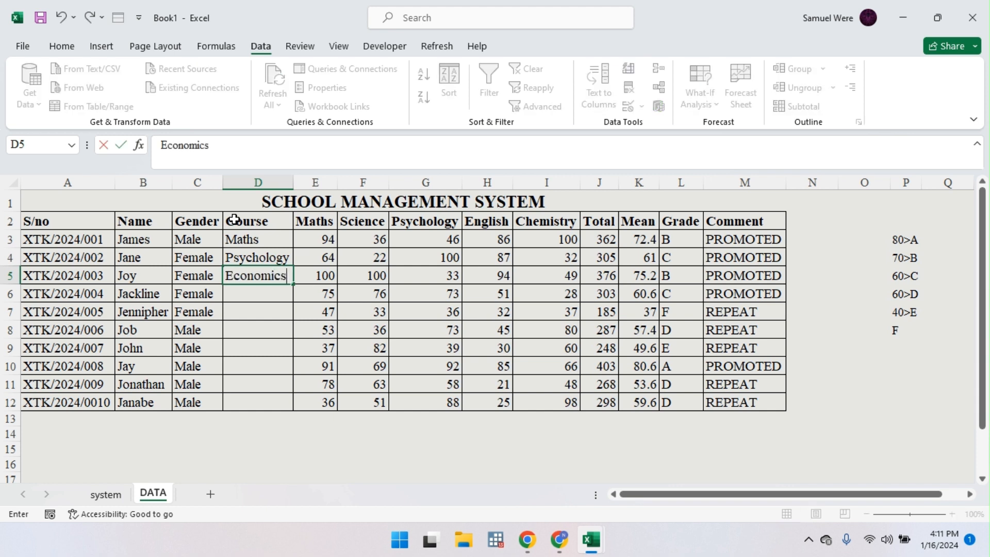
key("Return")
type("Ne")
key("BackSpace")
key("BackSpace")
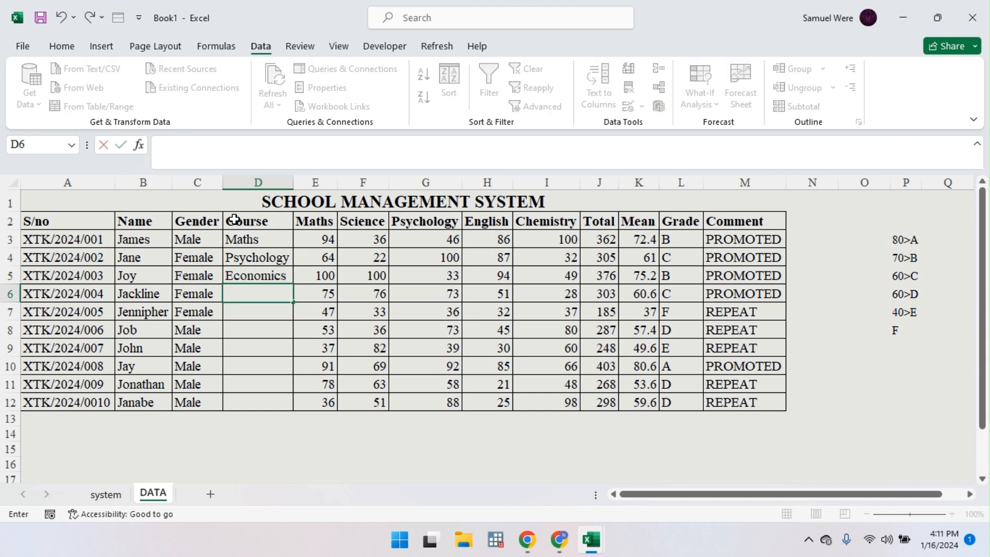
type("Medicine")
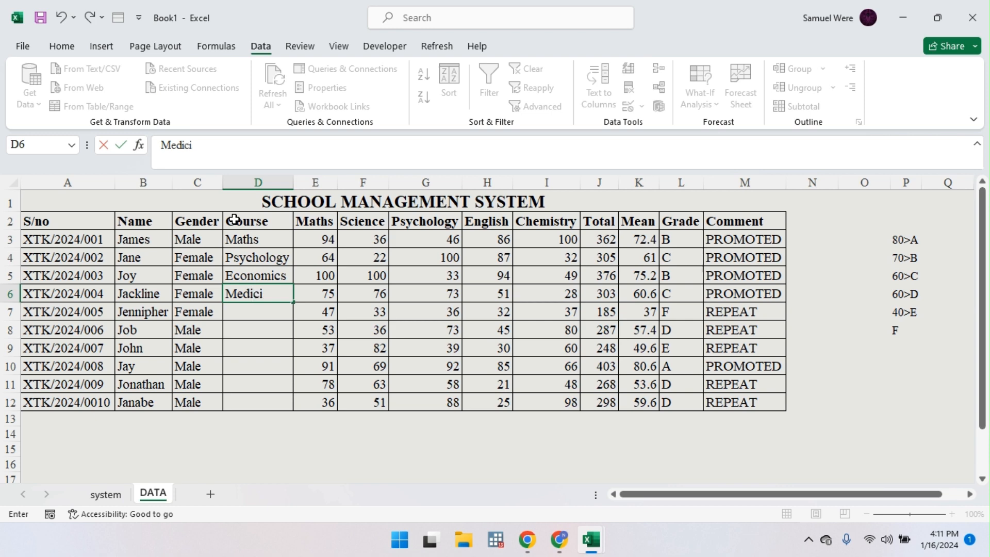
key("Return")
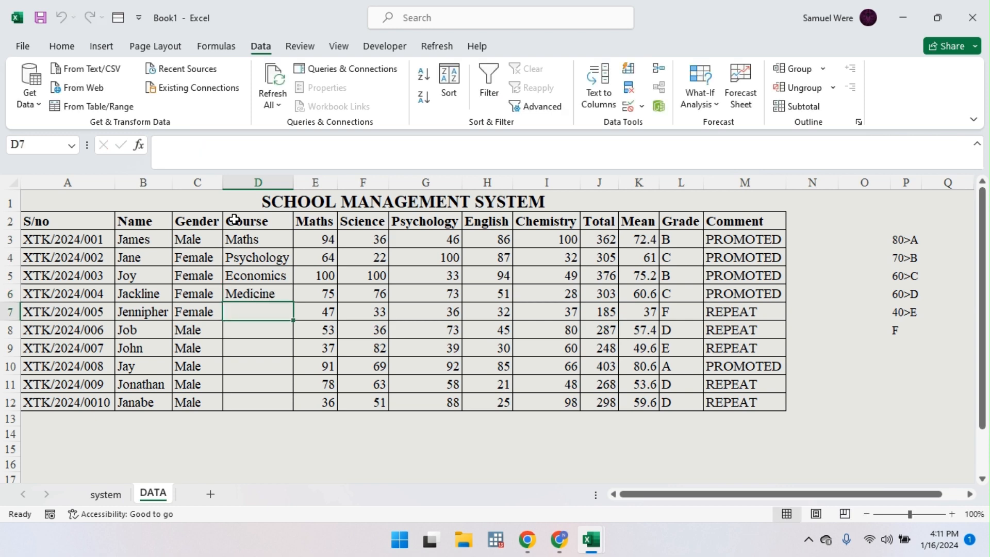
type("P")
key("Return")
Step: Enter courses Maths, Economics, Data Science, Data Science and Law in D8:D12
type("M")
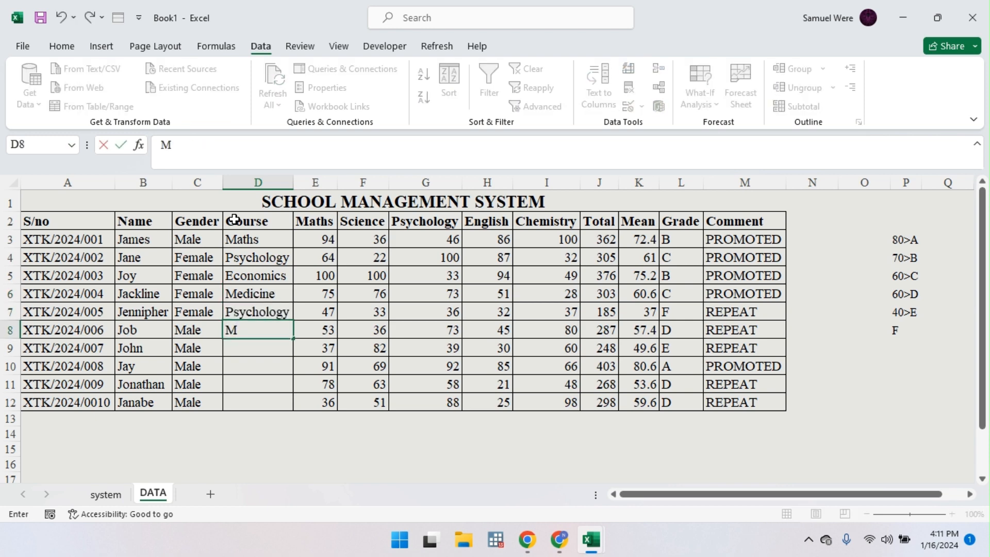
type("aths")
key("Return")
type("E")
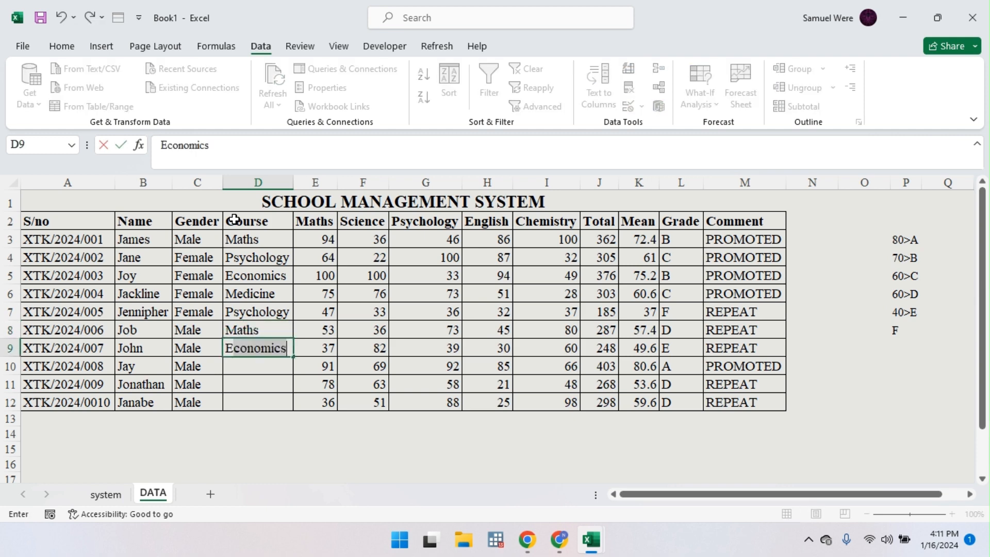
key("Return")
type("D")
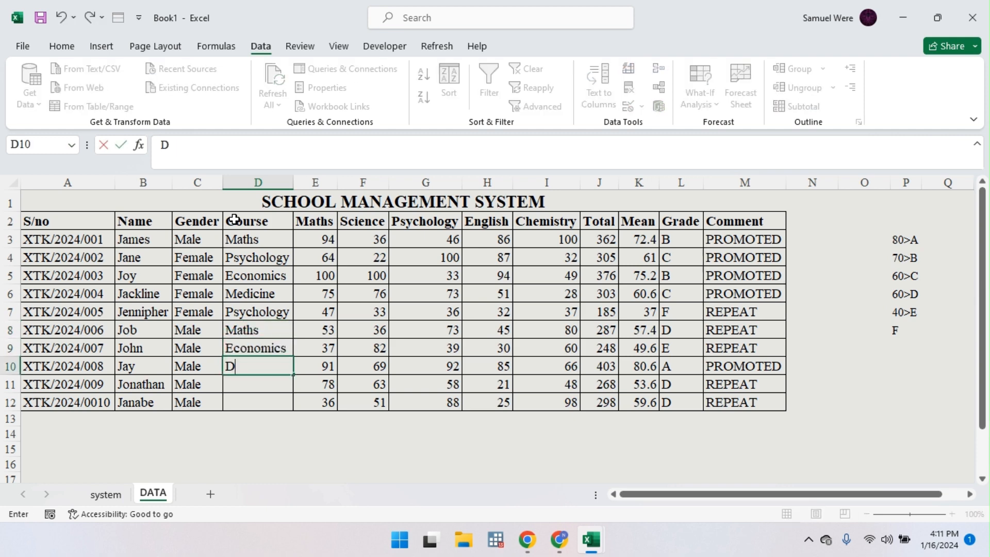
type("ataa")
key("BackSpace")
type("Science")
key("Return")
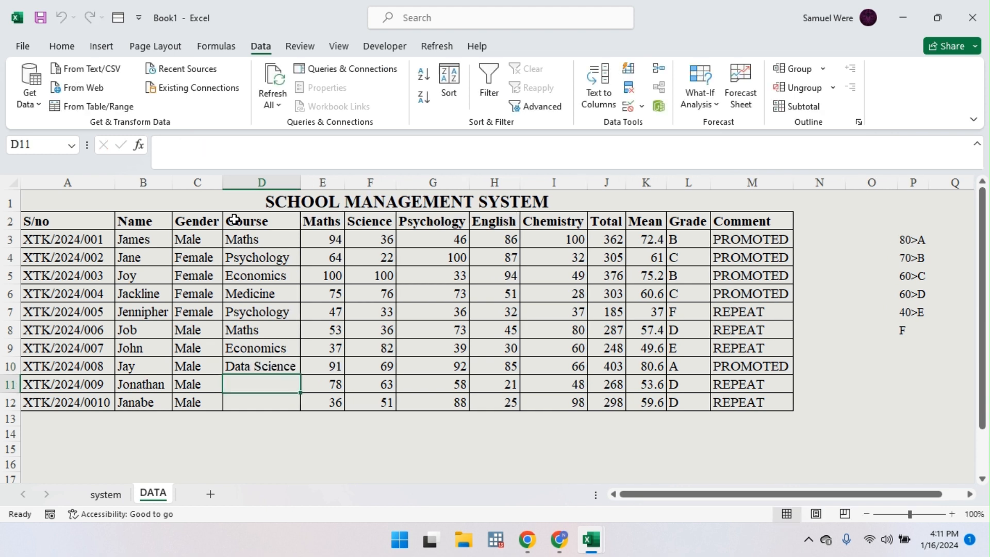
type("Data Science")
key("Return")
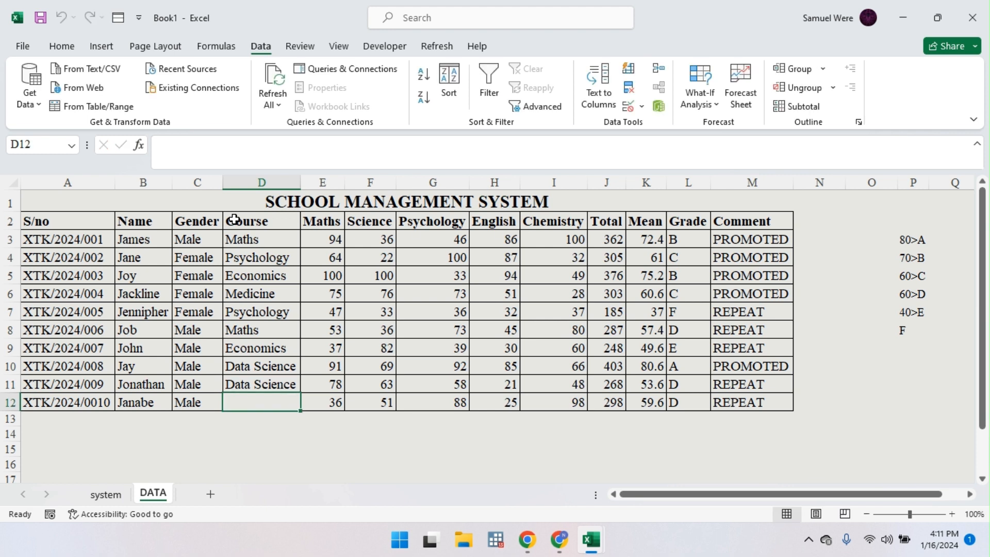
type("Law")
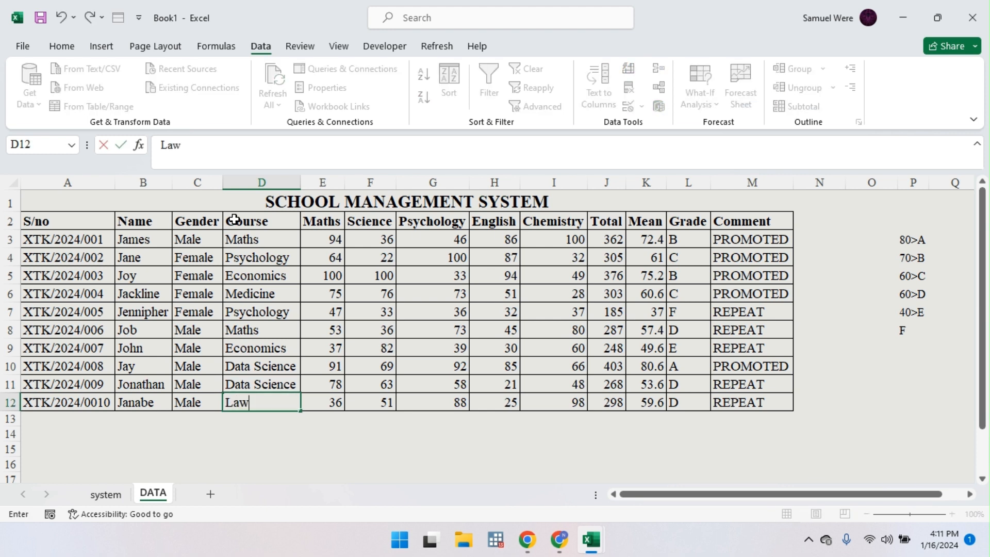
key("Return")
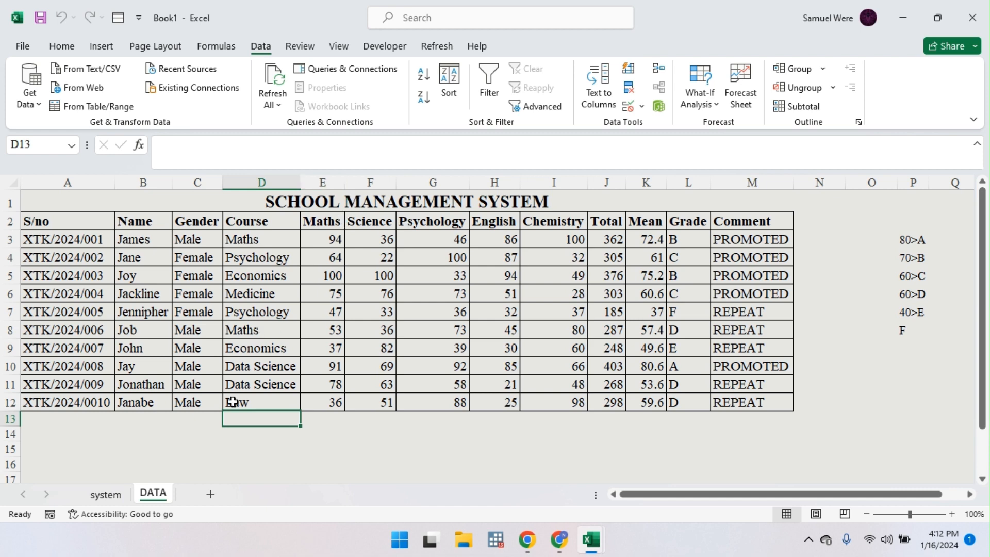
Step: Copy the DATA sheet's header row, Name through Comment
left_click(121, 494)
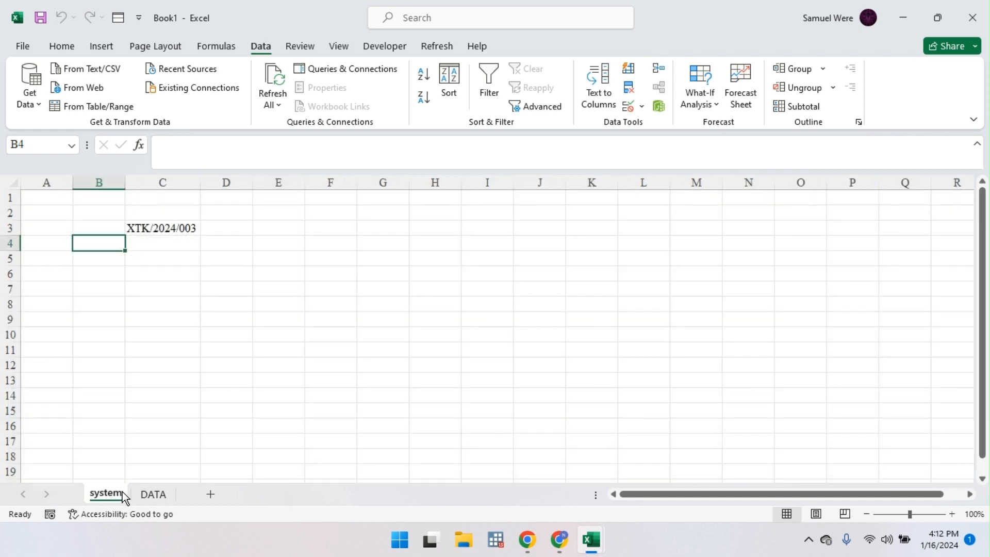
left_click(151, 494)
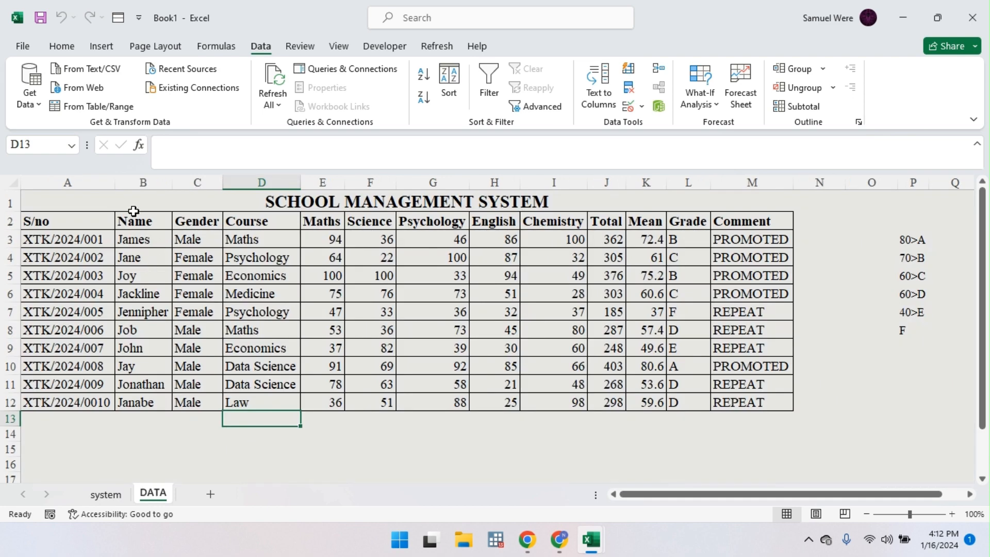
left_click_drag(123, 223, 760, 221)
key("ctrl+c")
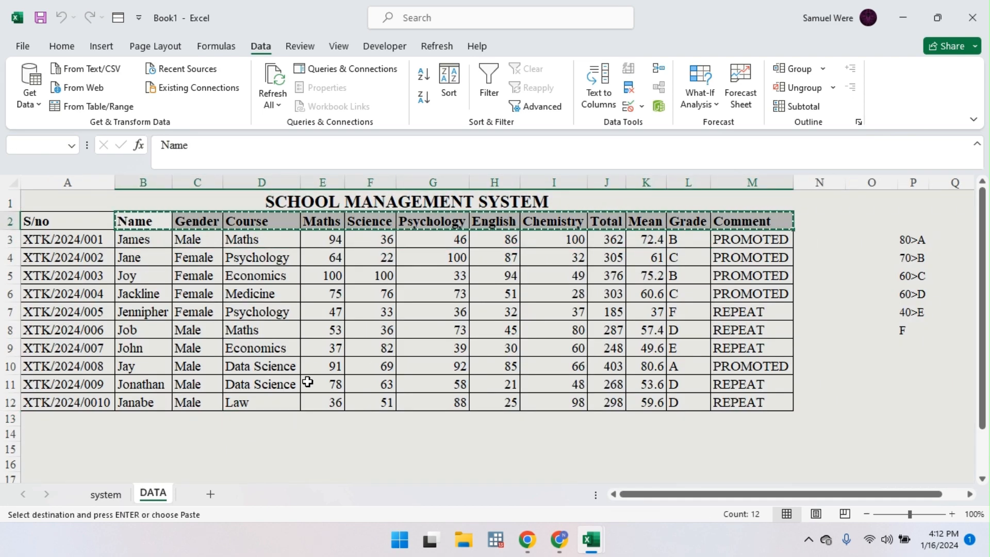
Step: Paste the headings at B4 on the system sheet, then undo the plain-values paste across row 4
left_click(105, 494)
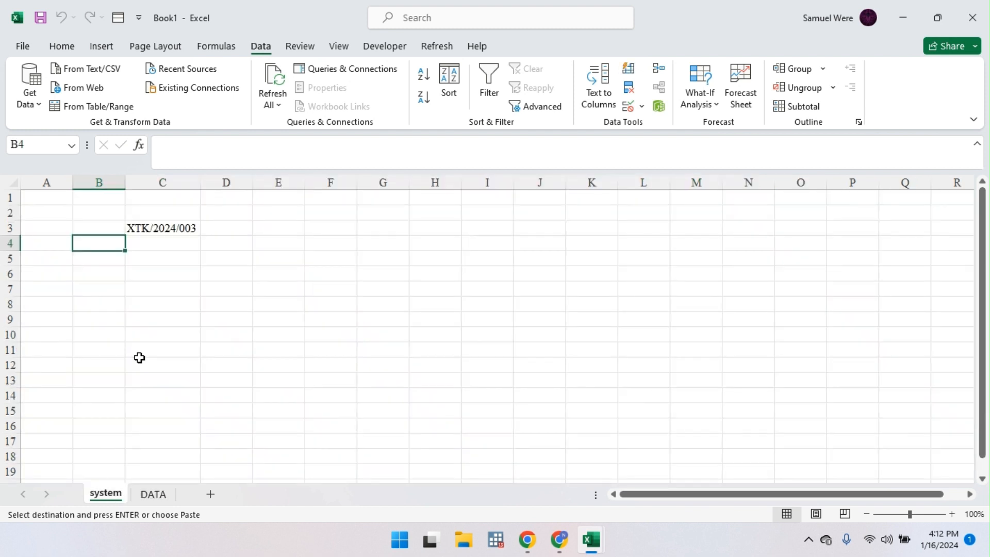
right_click(85, 243)
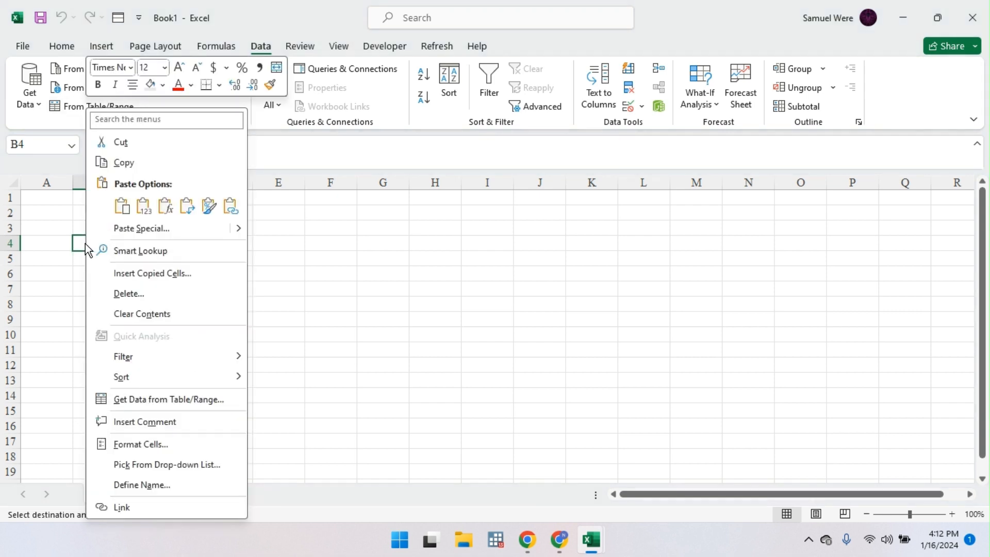
mouse_move(242, 228)
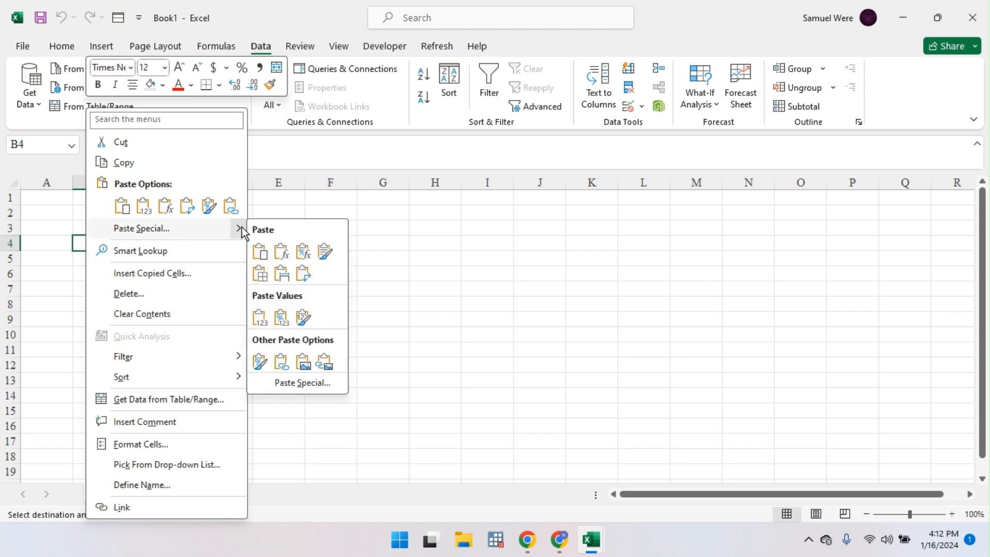
left_click(303, 274)
left_click(164, 464)
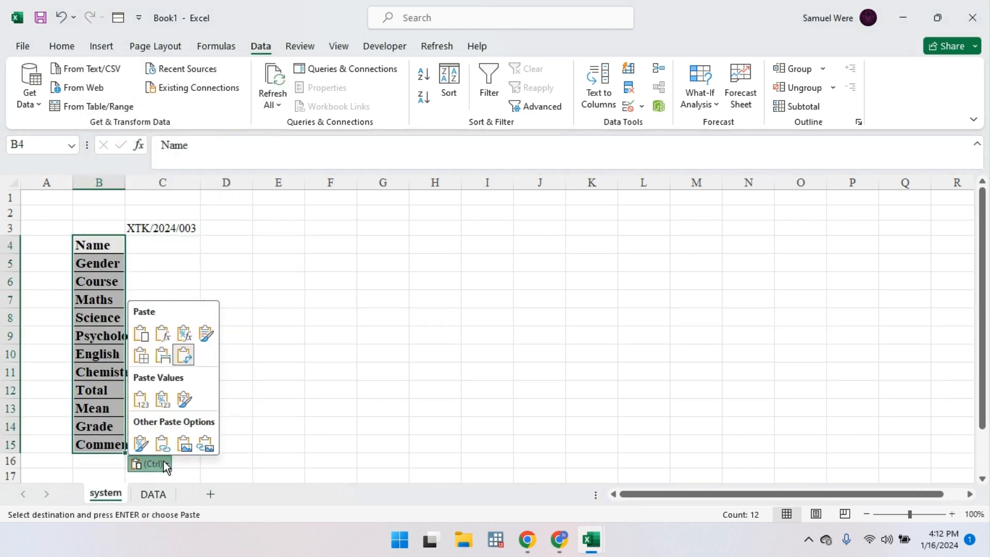
left_click(141, 399)
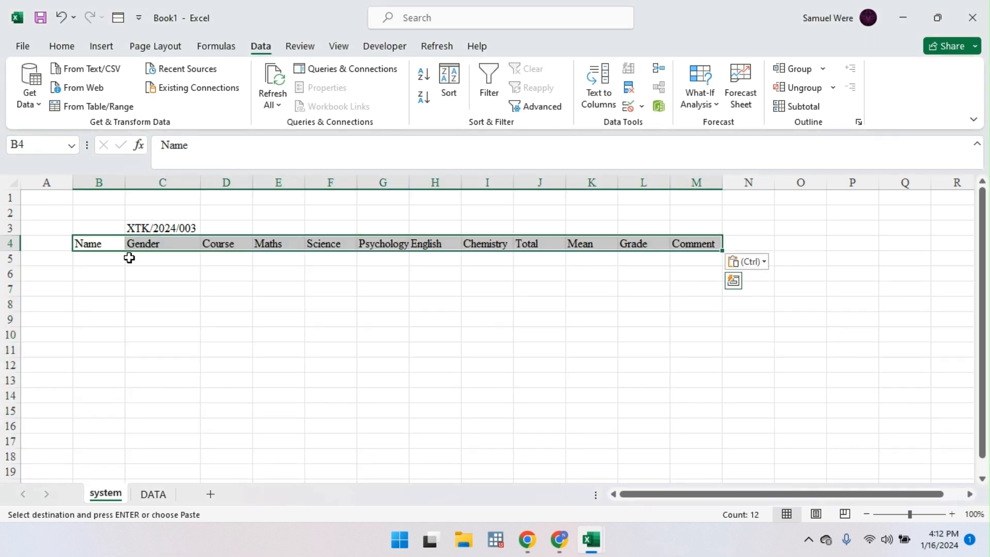
key("ctrl+z")
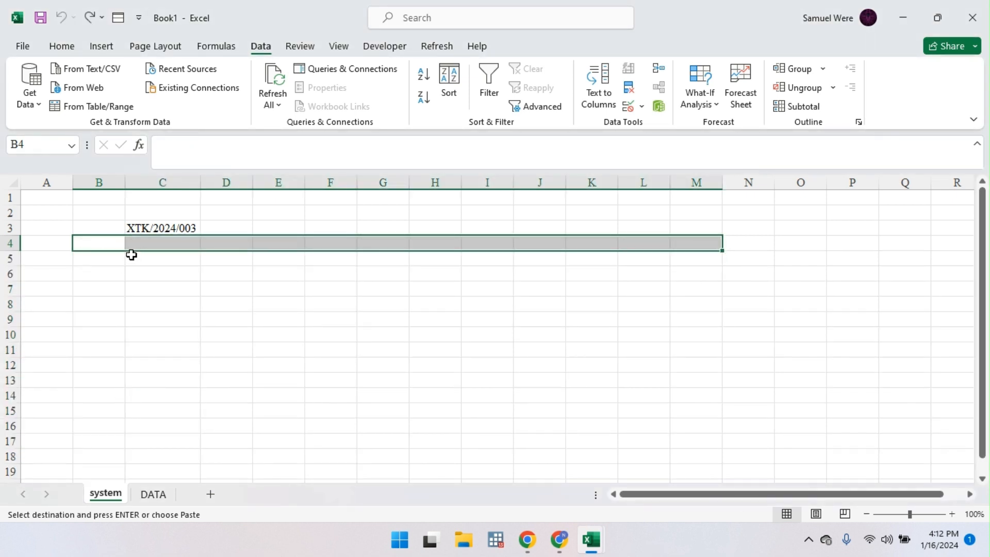
Step: Paste the headers transposed down B4:B15 and select the block B3:C15
left_click(104, 243)
right_click(105, 246)
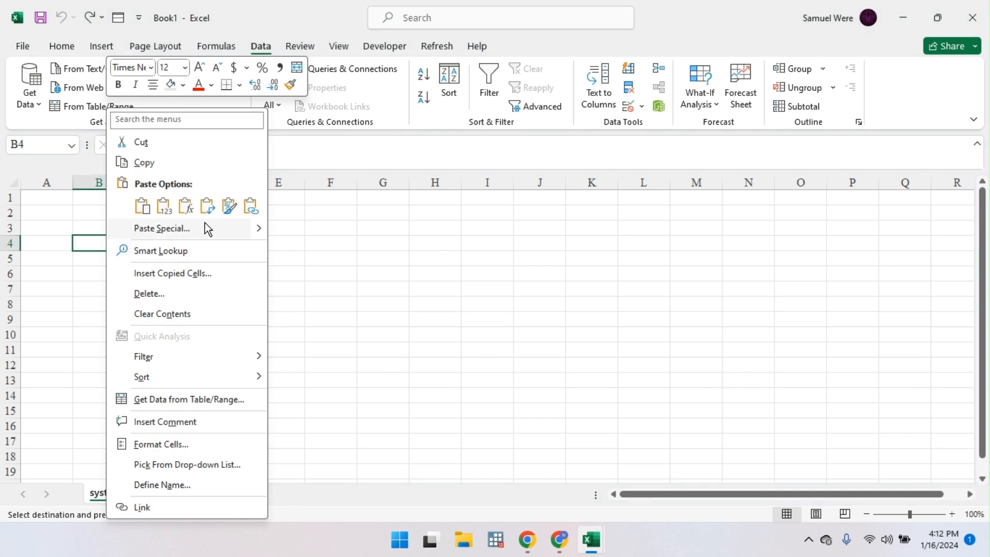
left_click(207, 206)
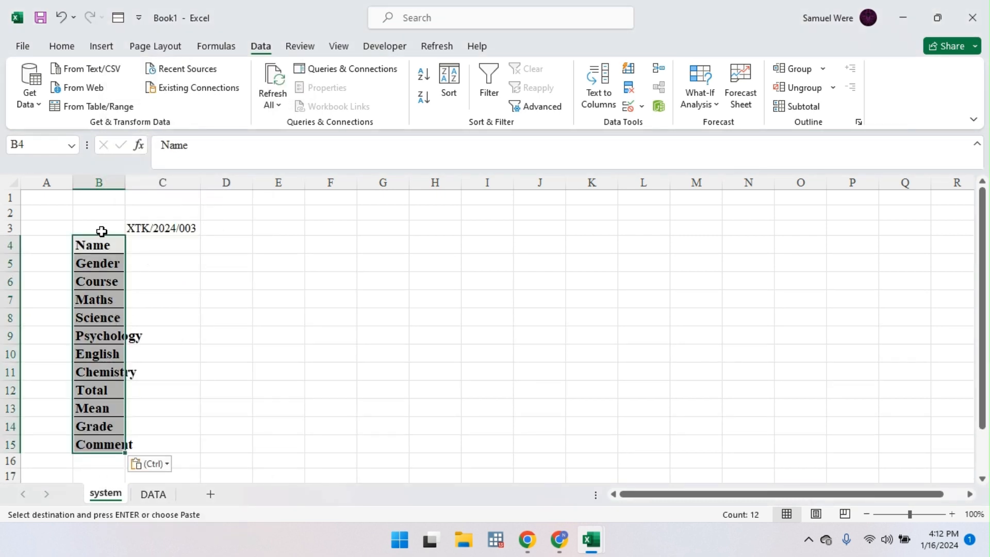
left_click_drag(100, 230, 170, 444)
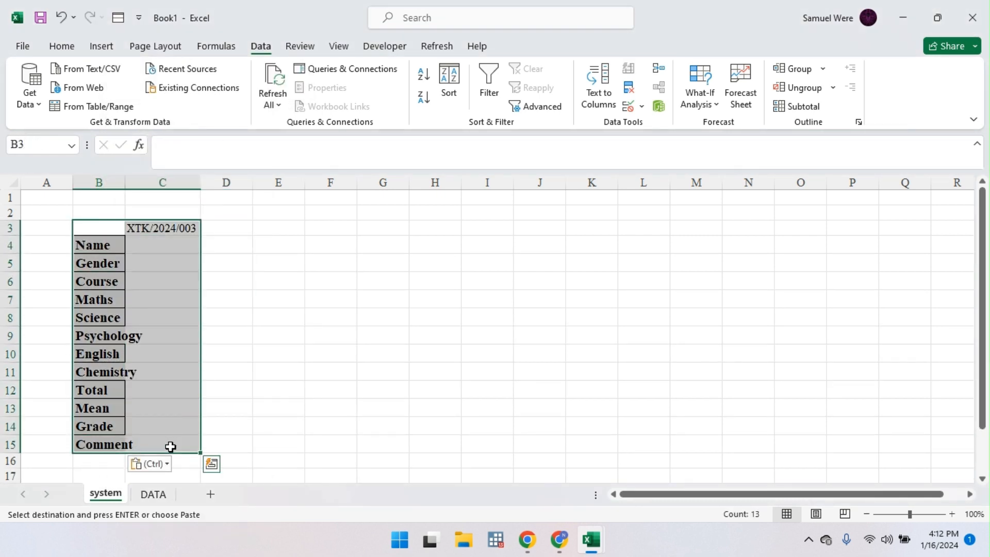
Step: Give B3:C15 all borders, a light gold fill and 16-point text
left_click(63, 46)
left_click(165, 97)
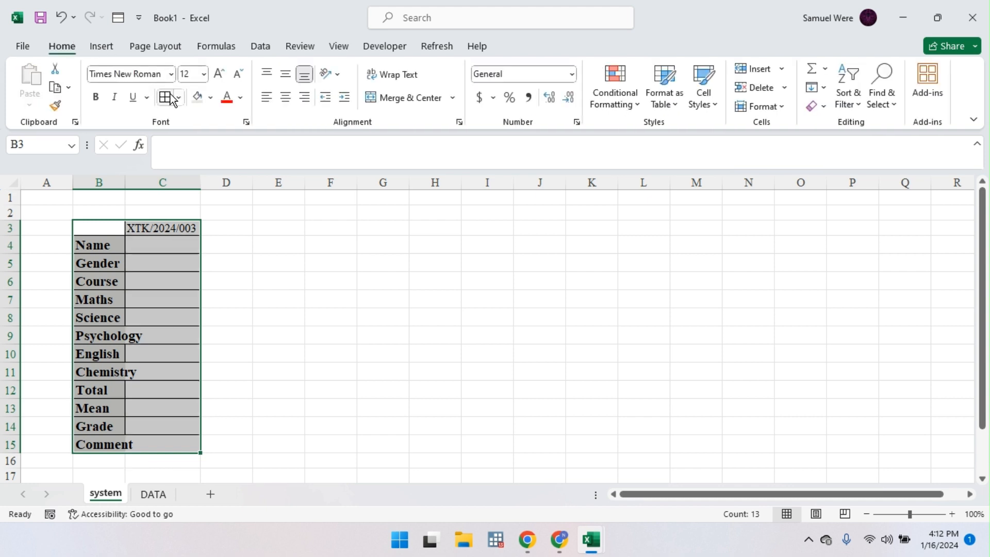
left_click(212, 97)
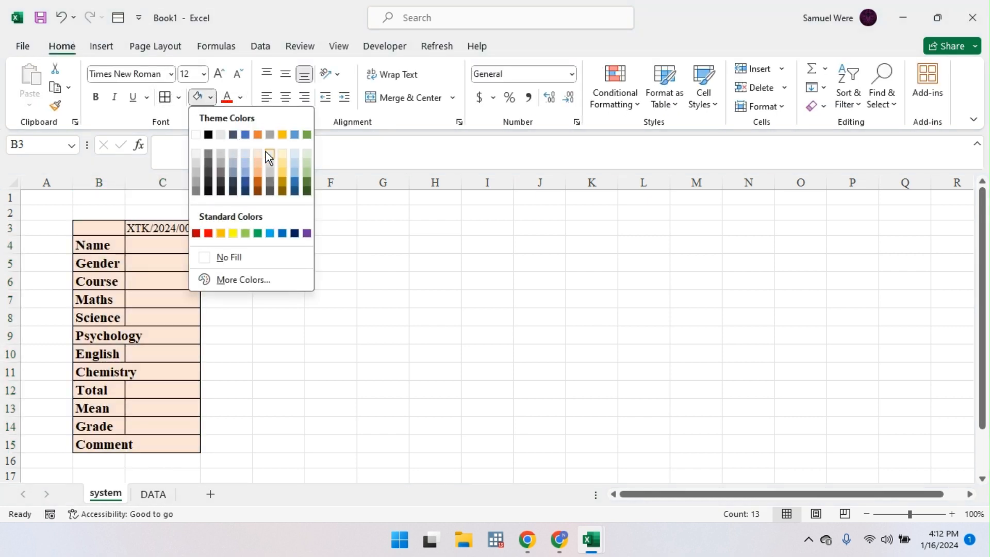
left_click(280, 153)
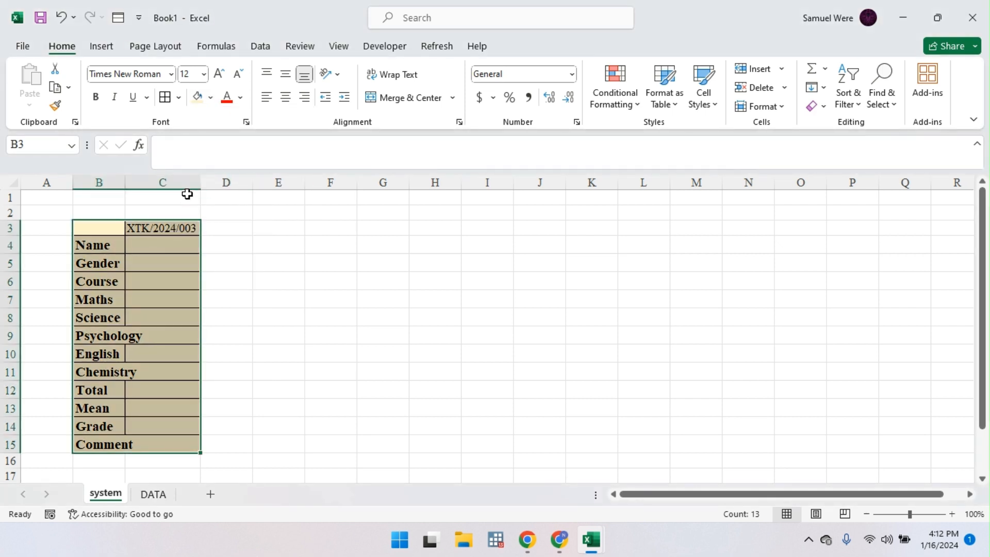
left_click(218, 74)
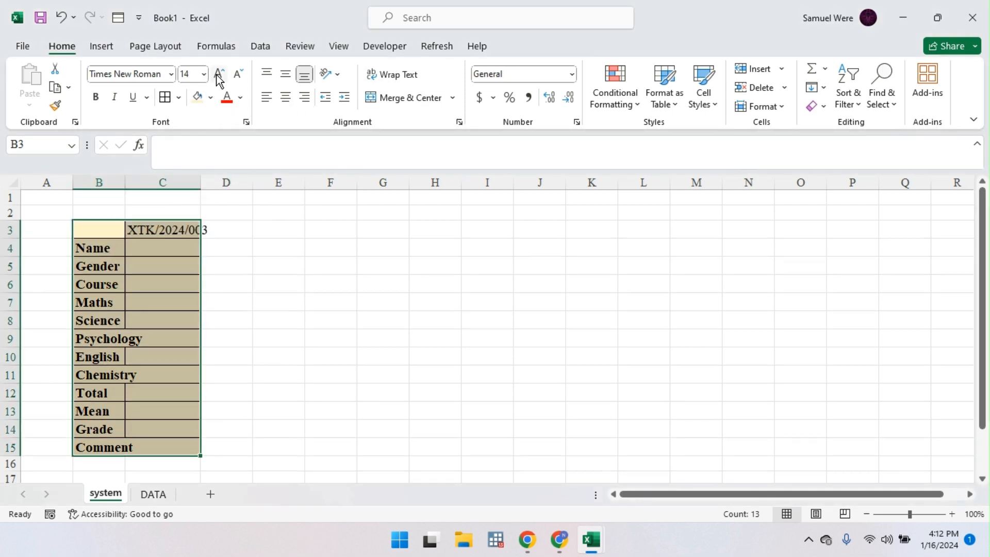
left_click(219, 74)
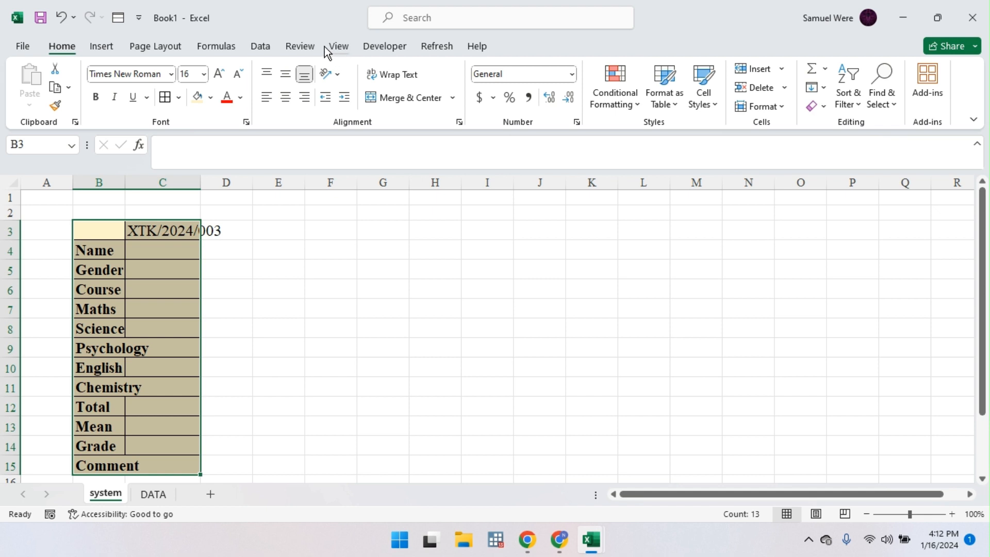
Step: Widen column B and autofit column C to fit XTK/2024/003
left_click(339, 46)
left_click(399, 99)
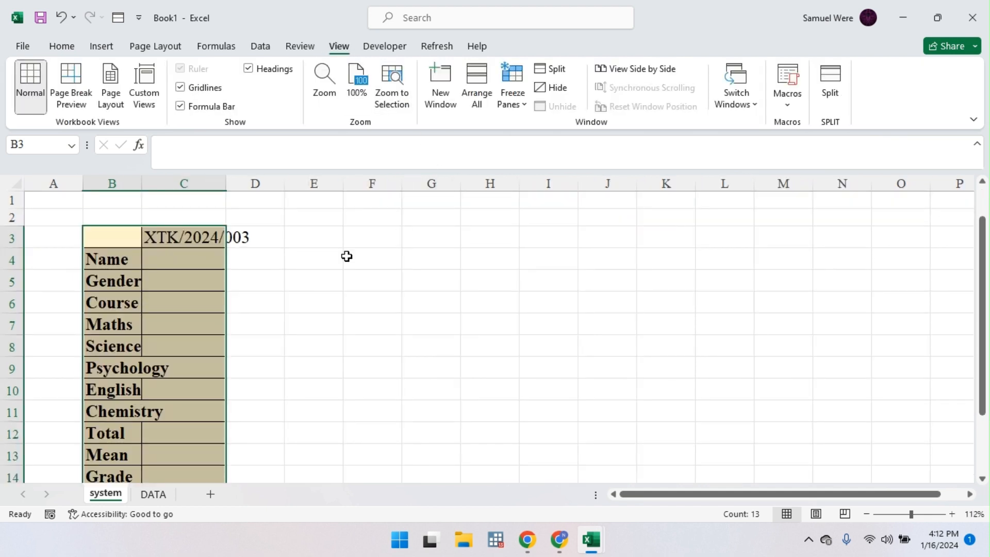
scroll(267, 356, "down", 1)
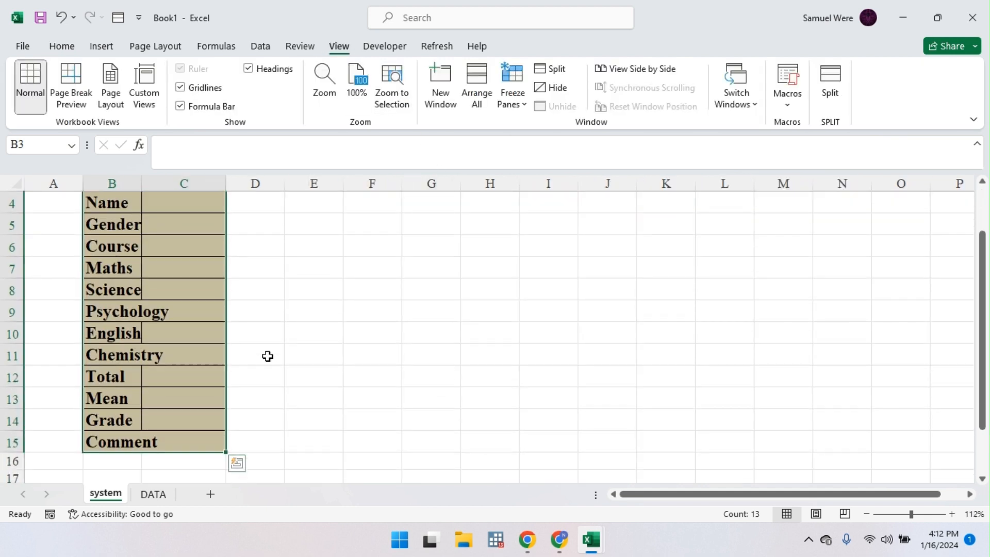
left_click(268, 356)
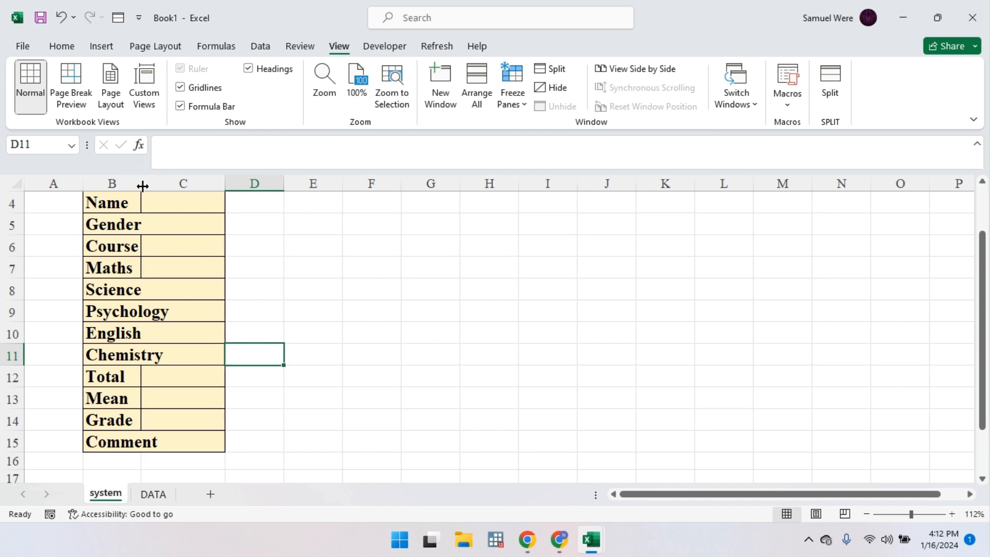
left_click_drag(142, 186, 174, 186)
scroll(212, 241, "up", 1)
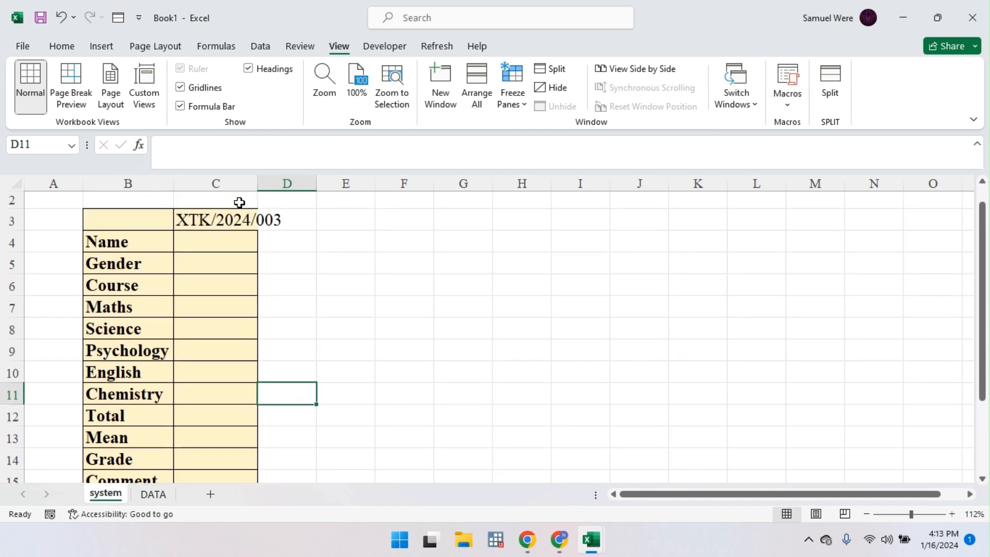
double_click(258, 185)
Step: In C4 begin =INDEX(DATA,MATCH($C$3 with C3 made absolute
left_click(228, 238)
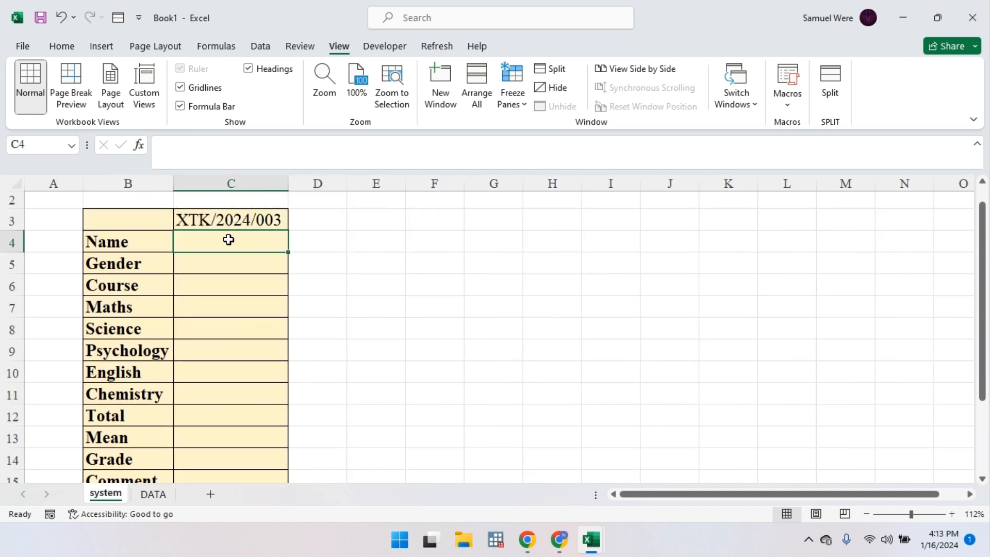
type("=ind")
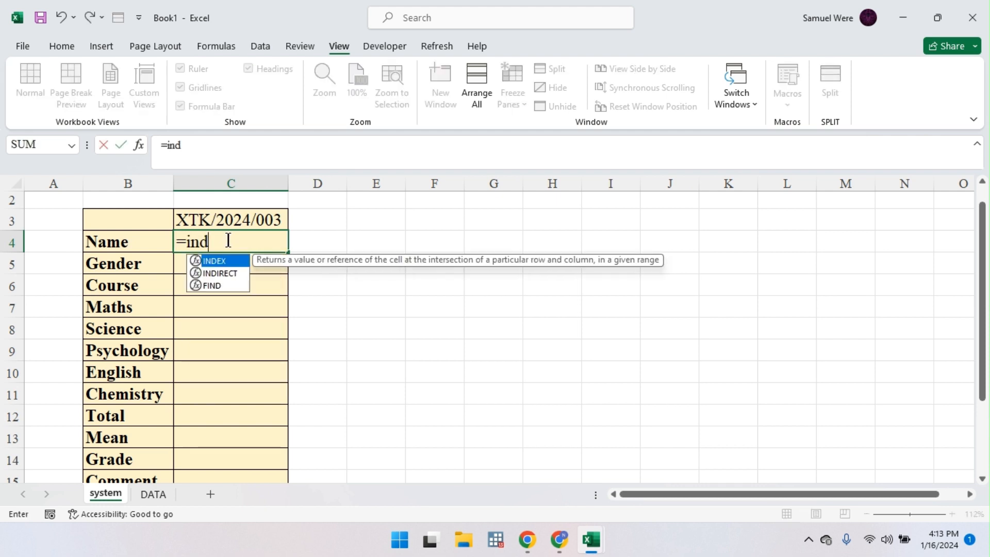
key("Tab")
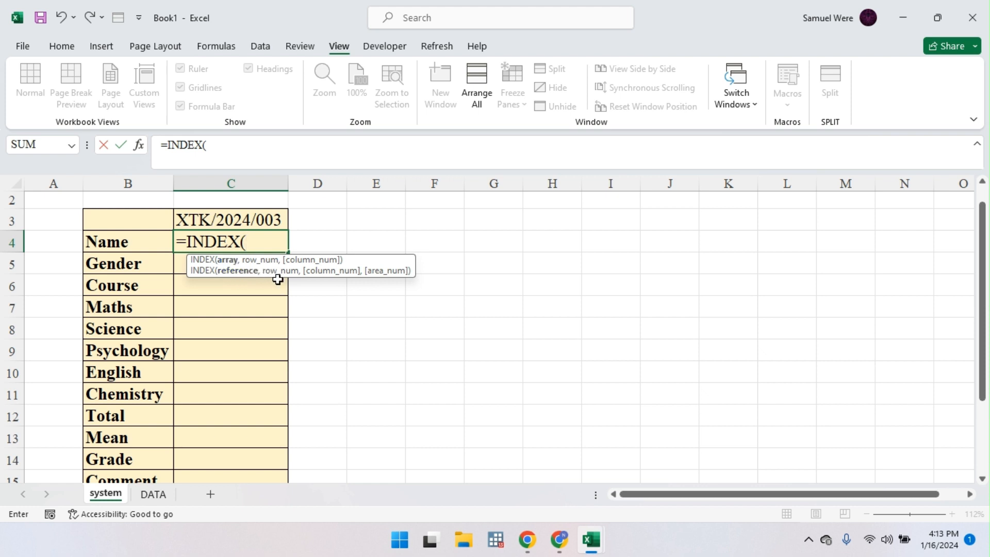
type("dat")
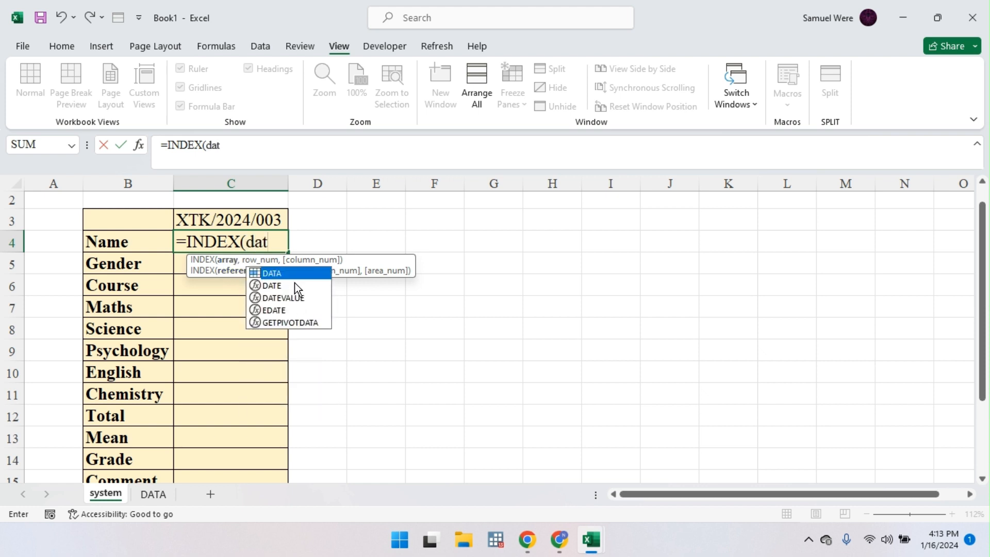
key("Tab")
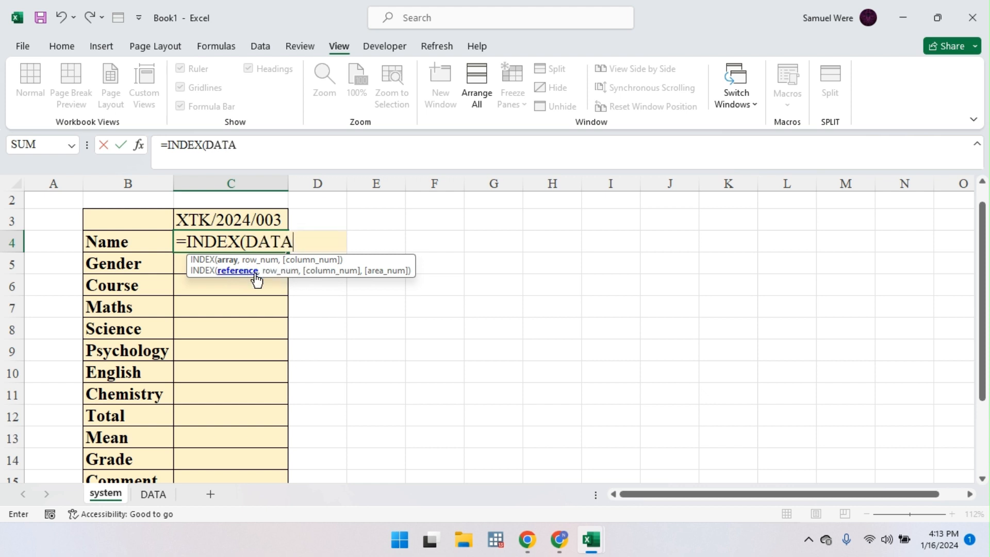
type(",")
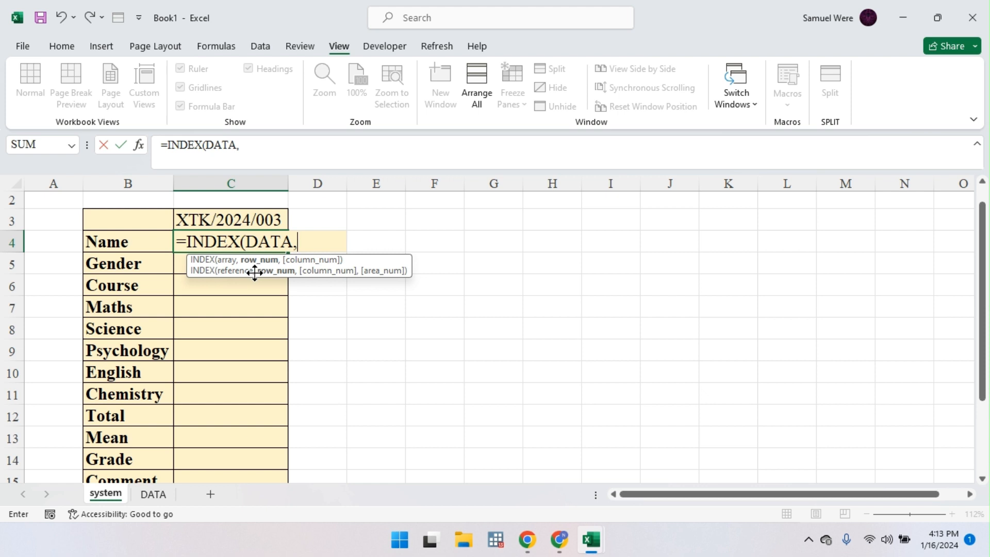
type("ma")
key("Tab")
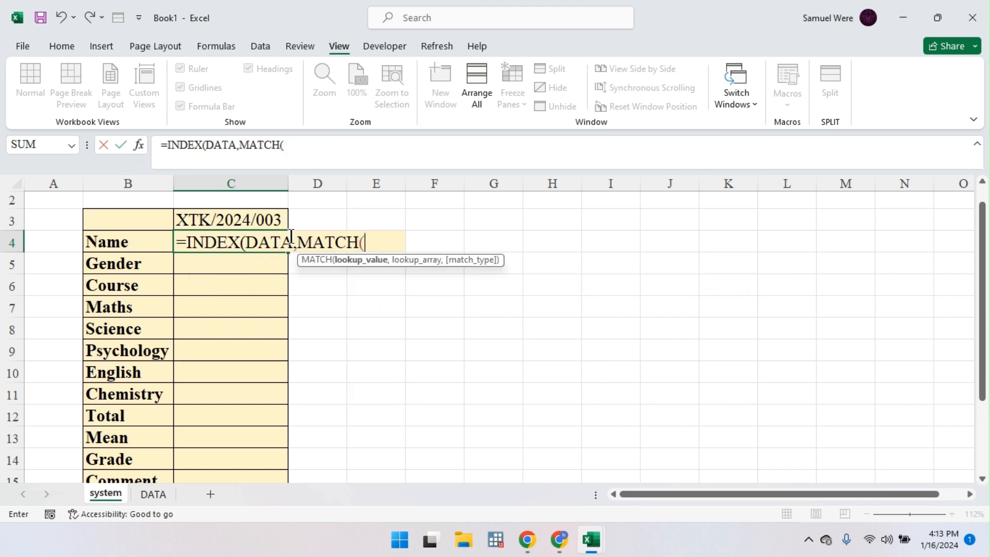
left_click(238, 221)
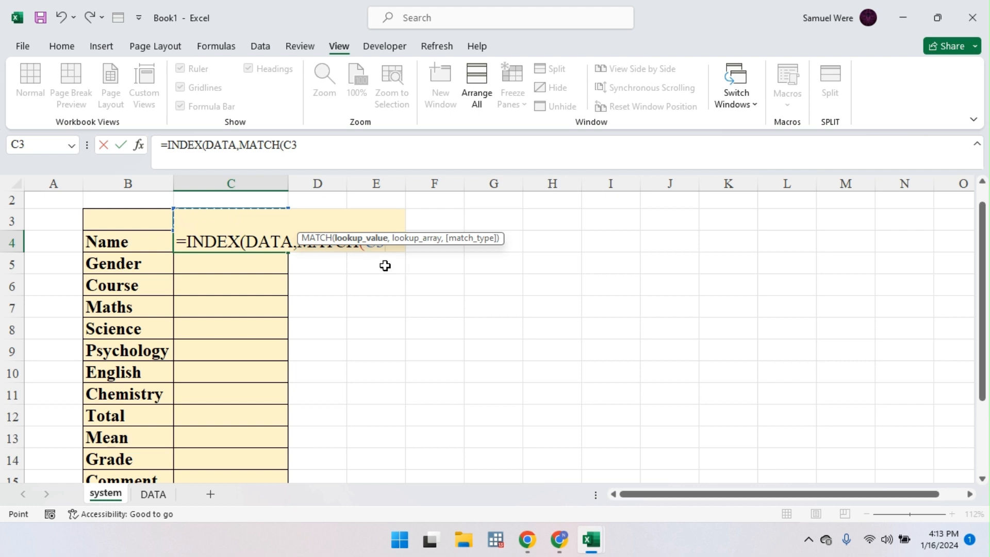
key("F4")
Step: Continue the formula with ,ROW,0),MATCH( for the column lookup
left_click_drag(382, 240, 376, 196)
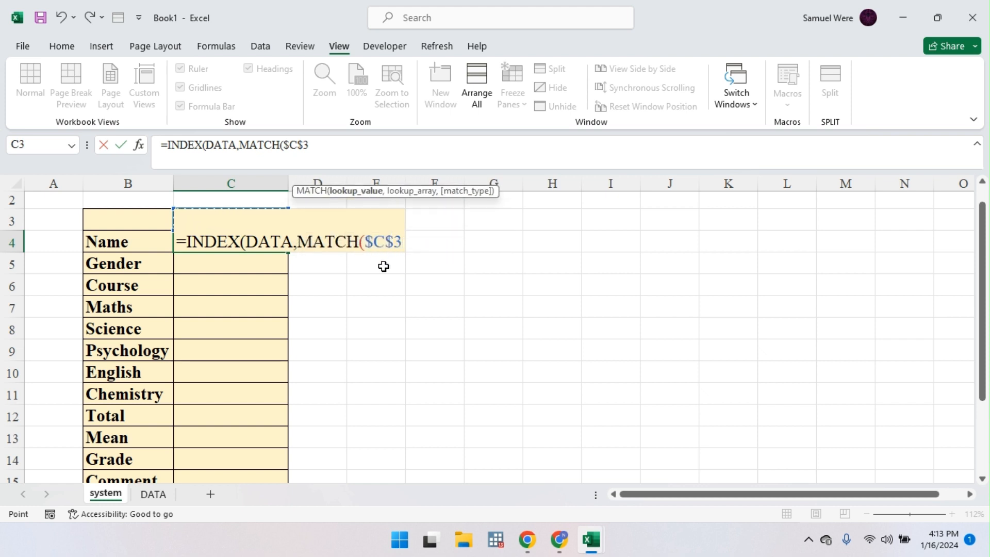
type(",")
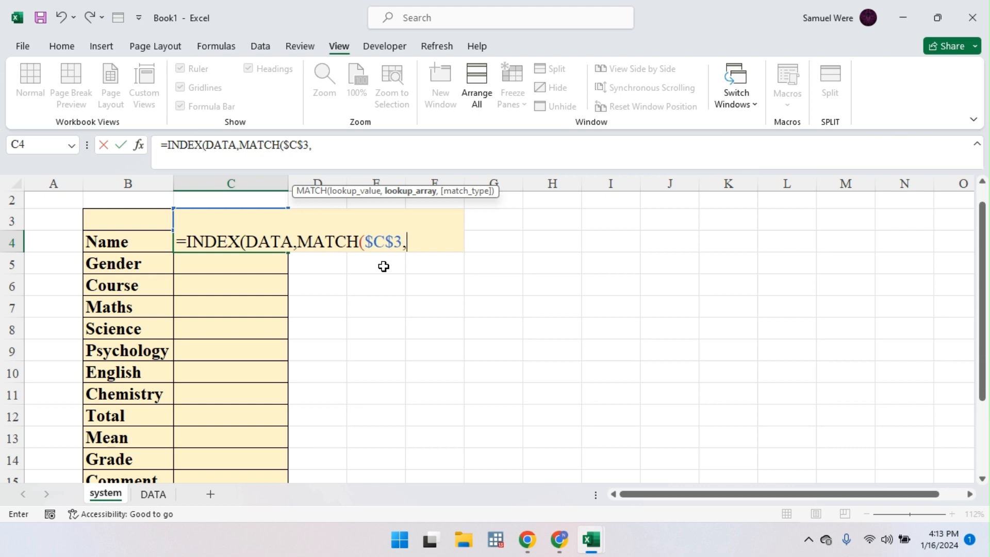
type("ro")
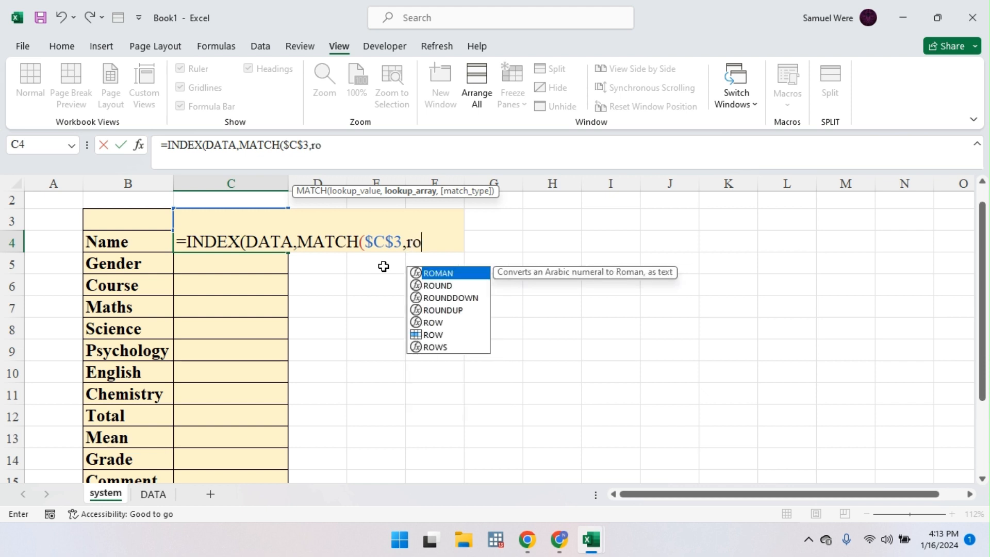
key("Down")
key("Down")
key("Down")
key("Down")
key("Down")
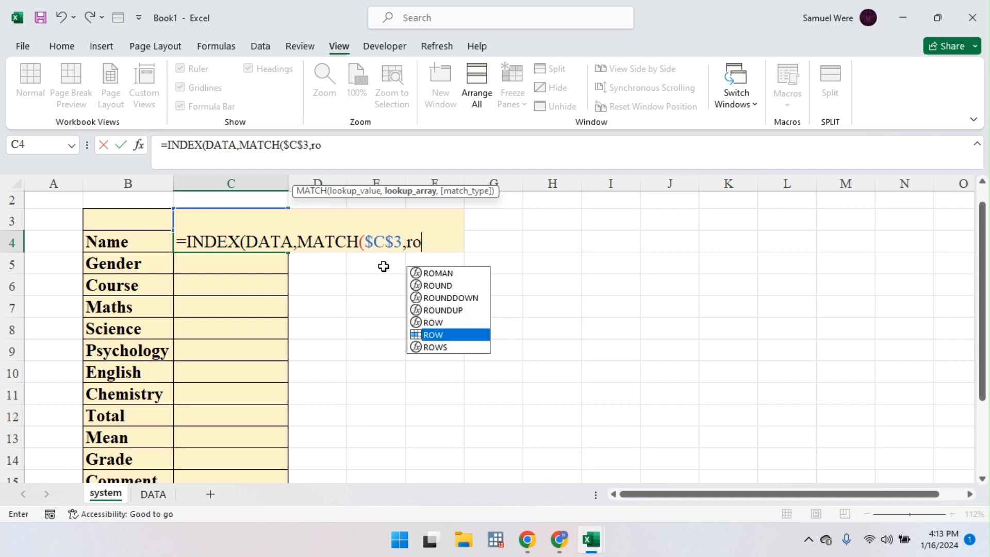
double_click(416, 335)
type(",")
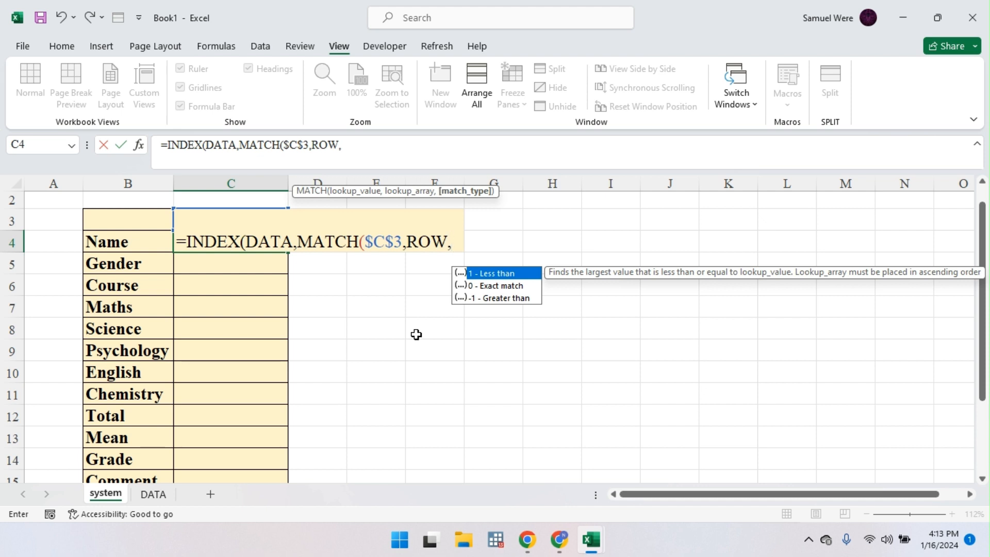
type("0),")
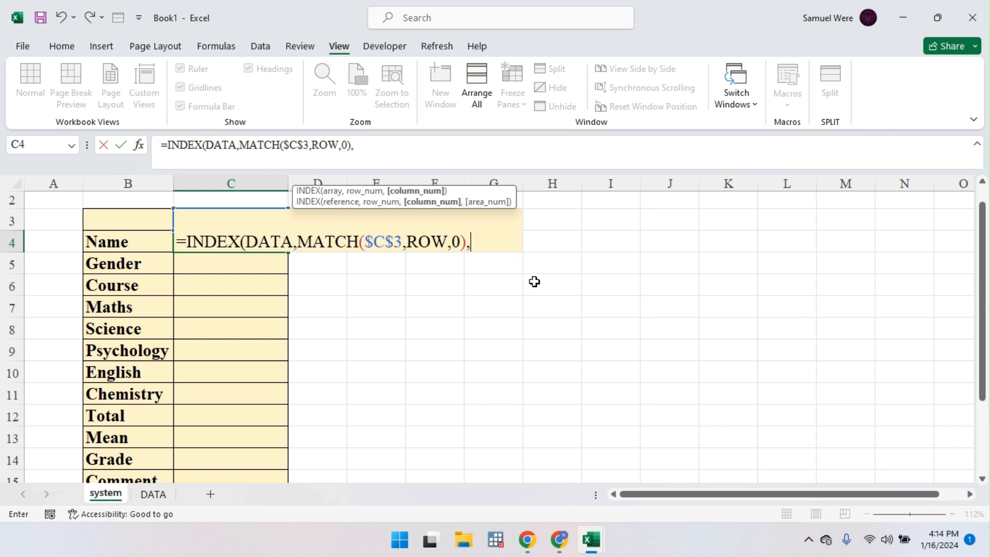
type("mat")
key("Tab")
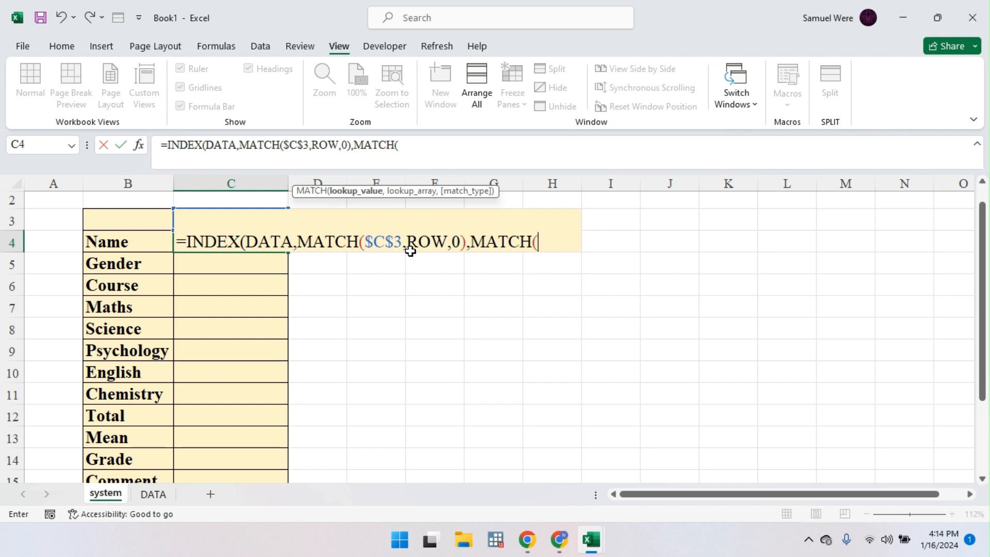
Step: Complete C4 as =INDEX(DATA,MATCH($C$3,ROW,0),MATCH(B4,COLUMN,0)) and accept Excel's correction
left_click(115, 247)
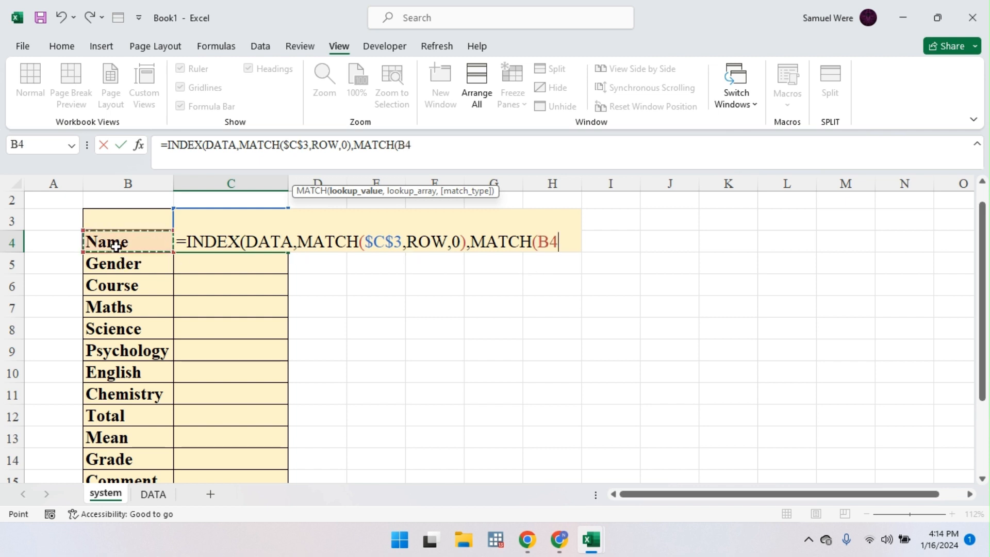
type(",")
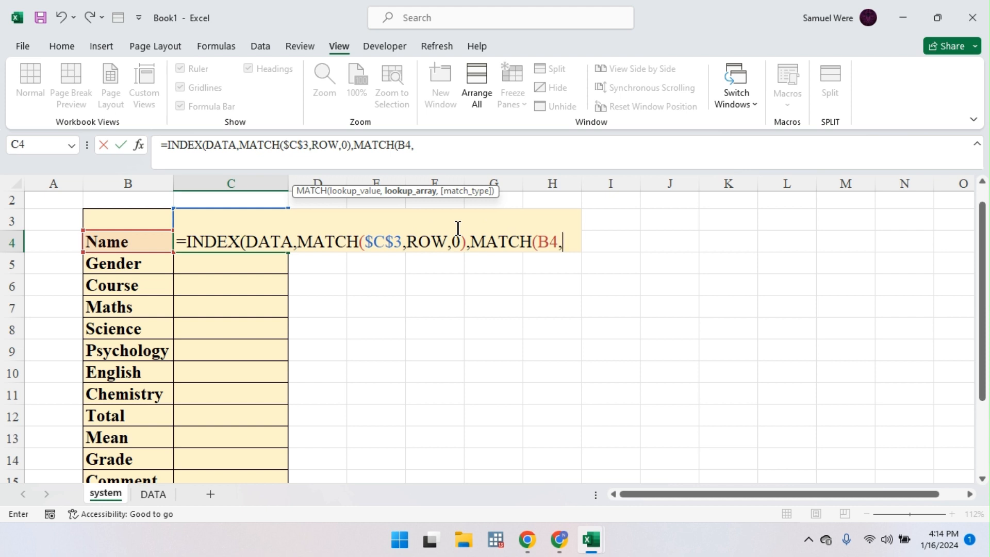
type("colu")
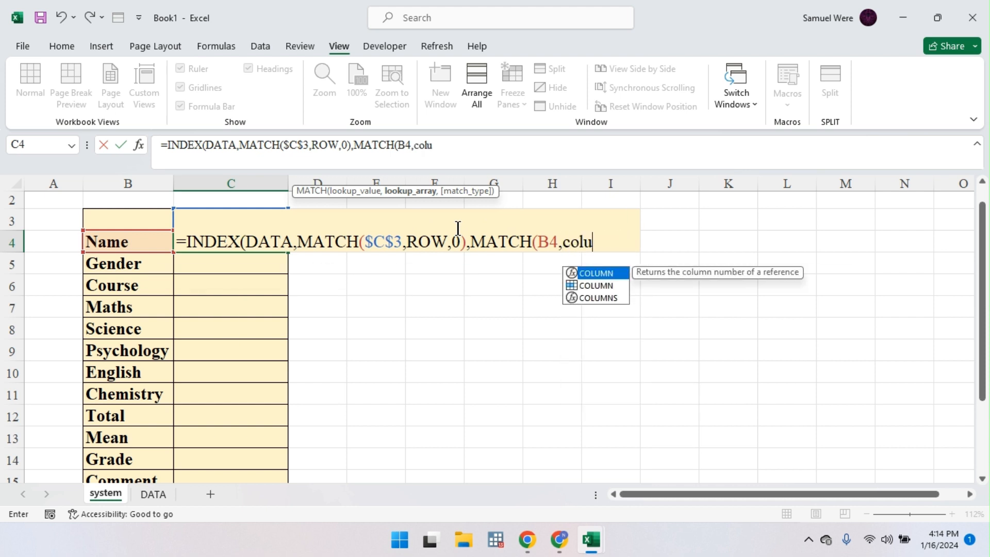
key("Down")
key("Tab")
type(",")
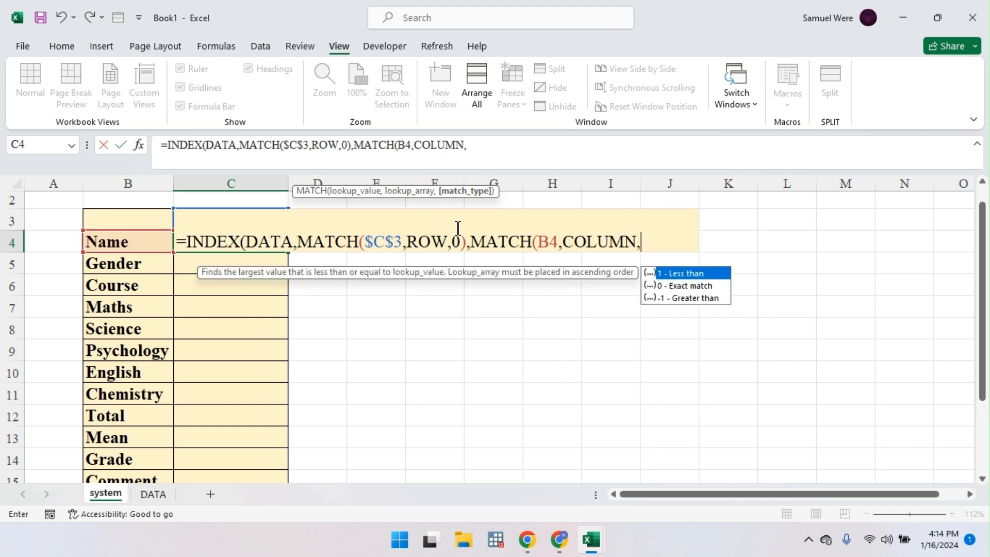
type("0)")
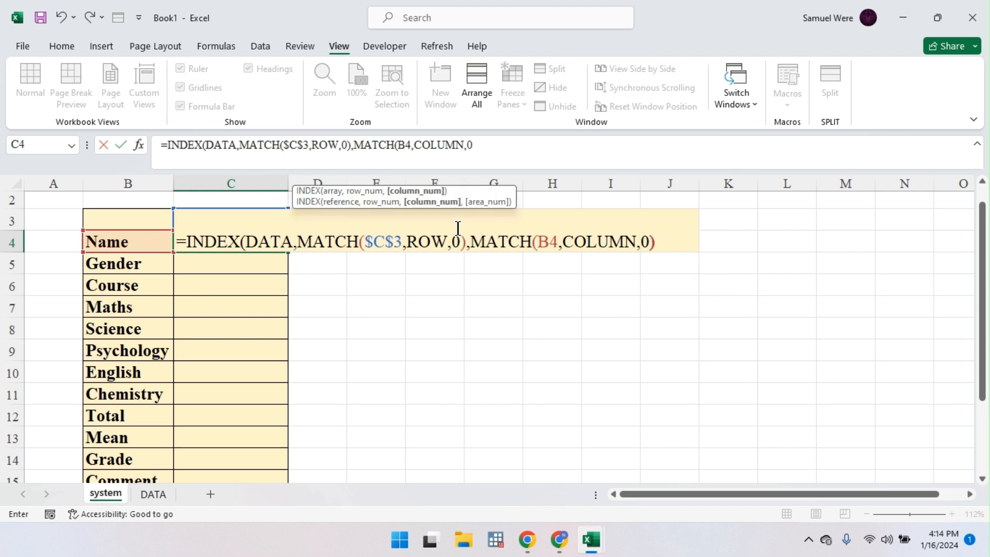
key("Return")
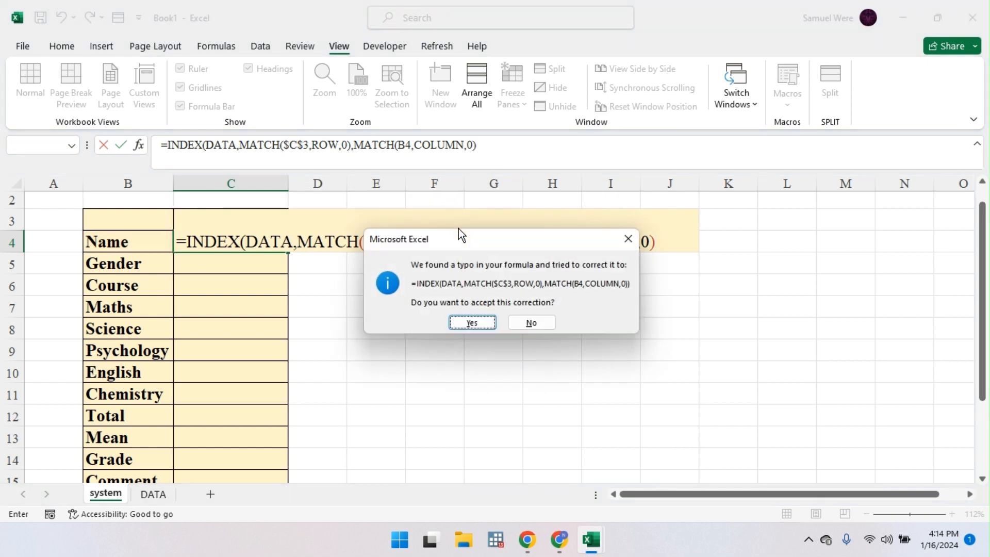
key("Return")
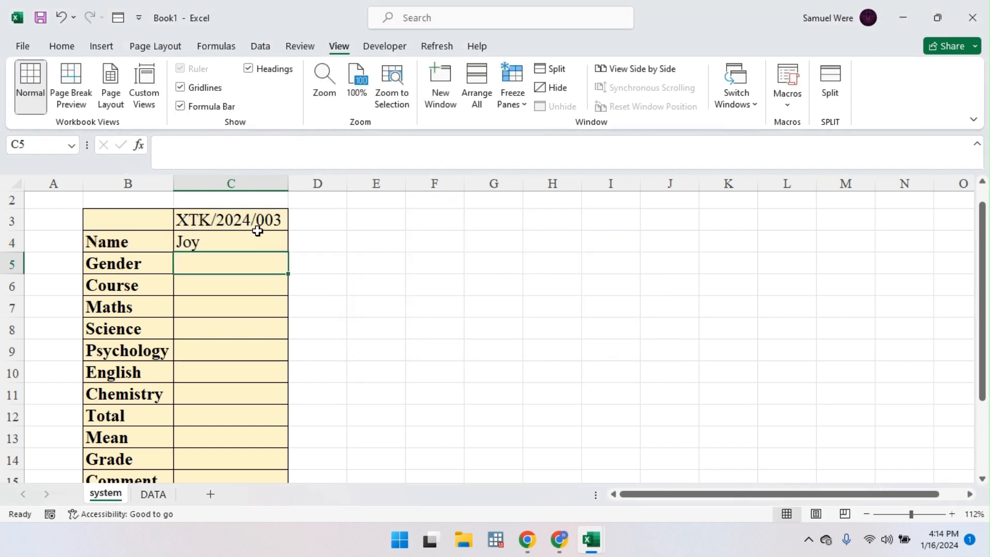
Step: Fill the C4 lookup down to C15 and centre-align C4:C15
left_click(242, 239)
double_click(288, 252)
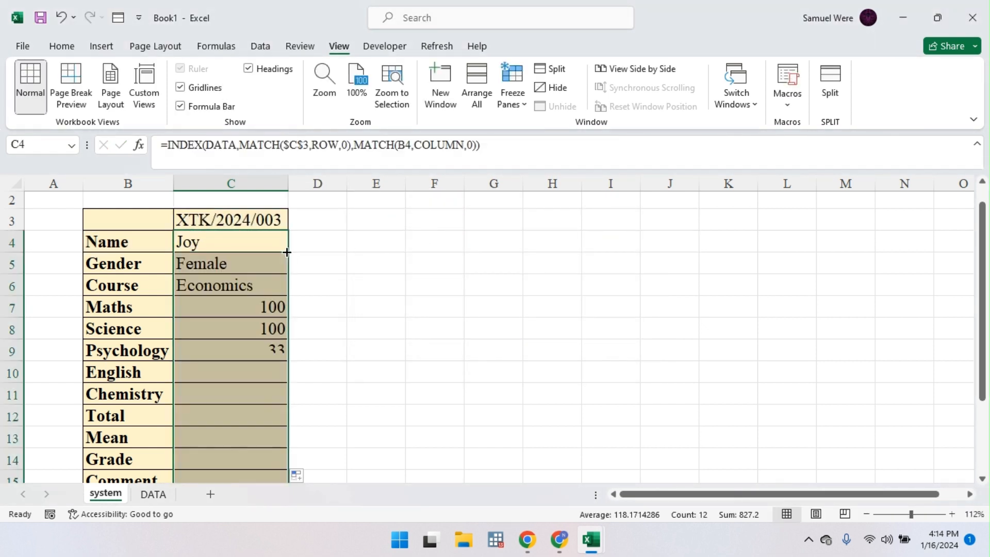
double_click(68, 43)
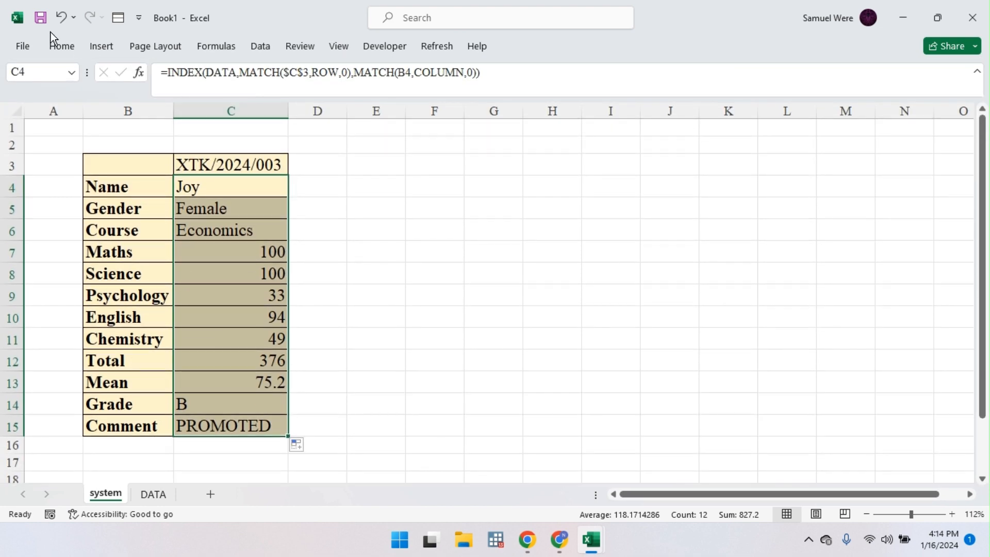
left_click(62, 46)
left_click(285, 97)
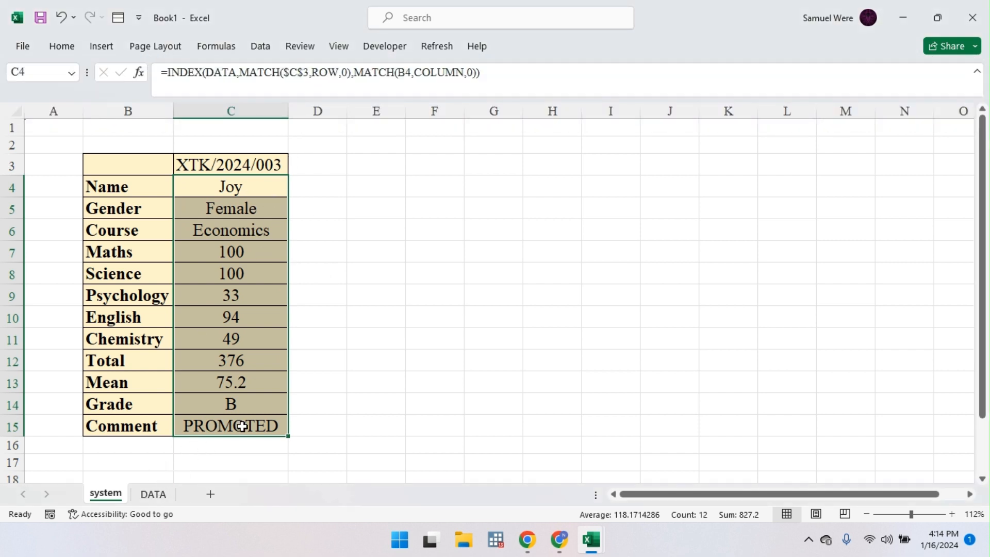
Step: Compare the lookup results with the student's Maths and Science marks on DATA
left_click(153, 494)
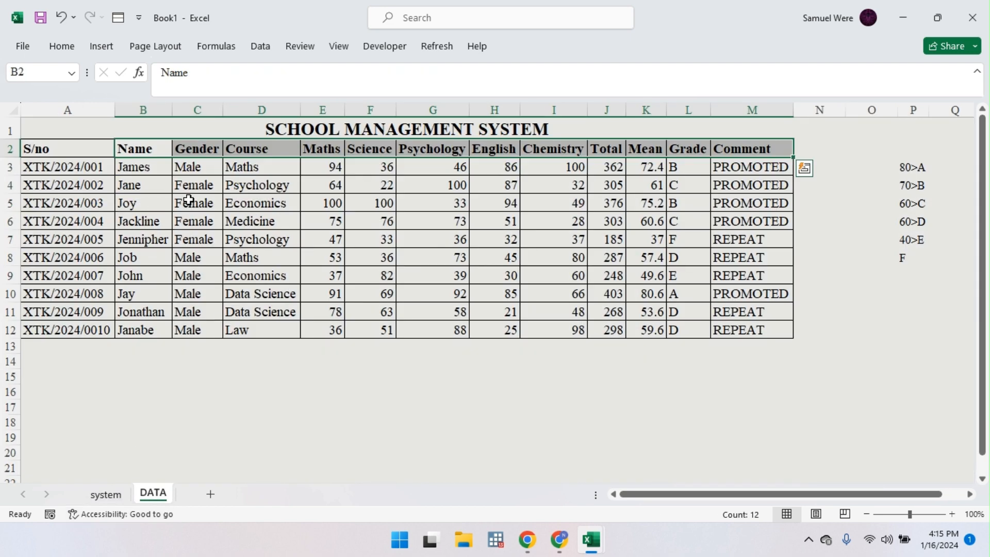
left_click(333, 203)
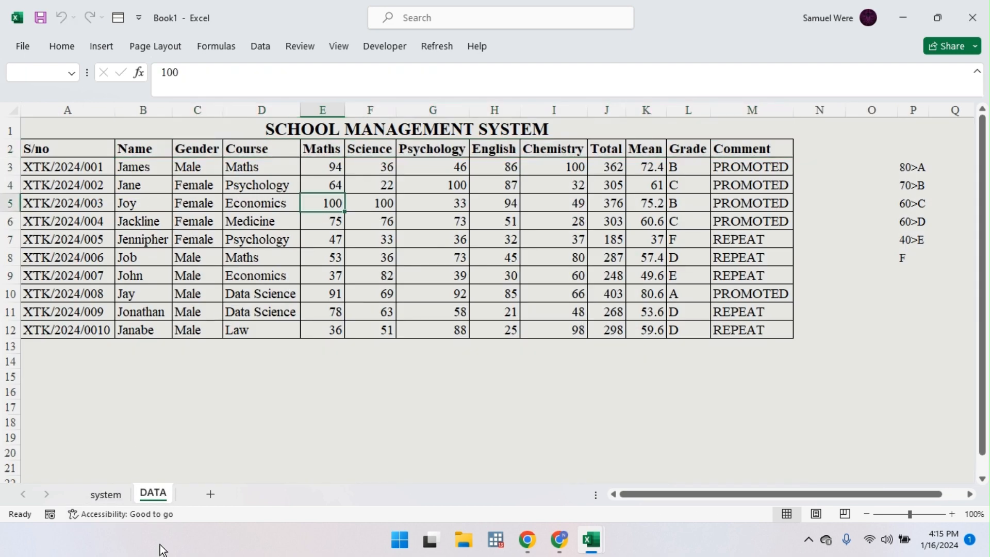
left_click(105, 495)
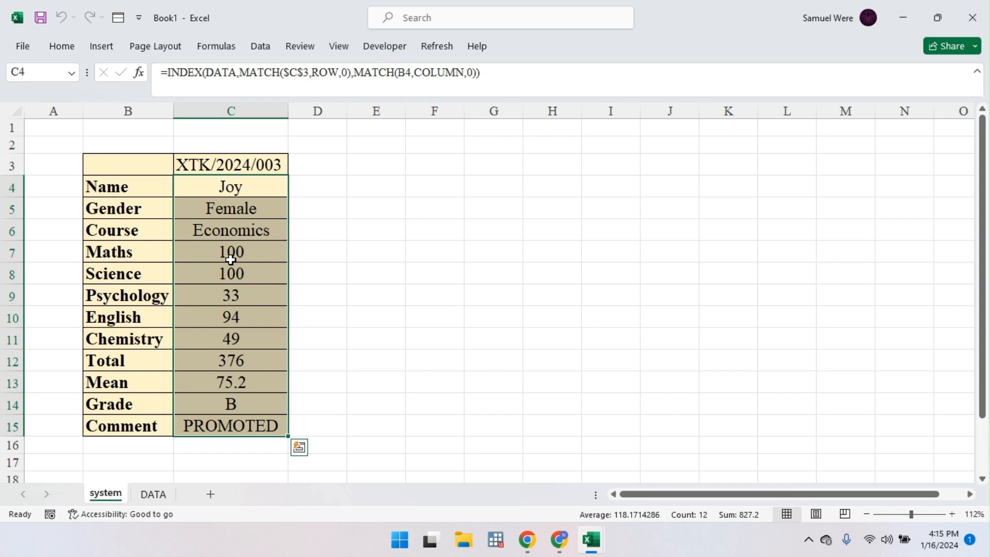
left_click(165, 496)
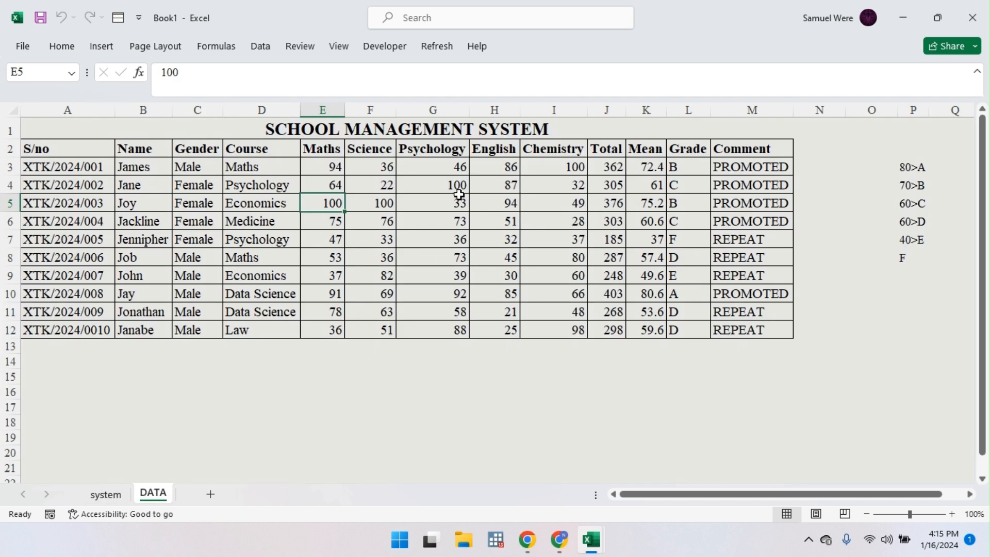
left_click(375, 205)
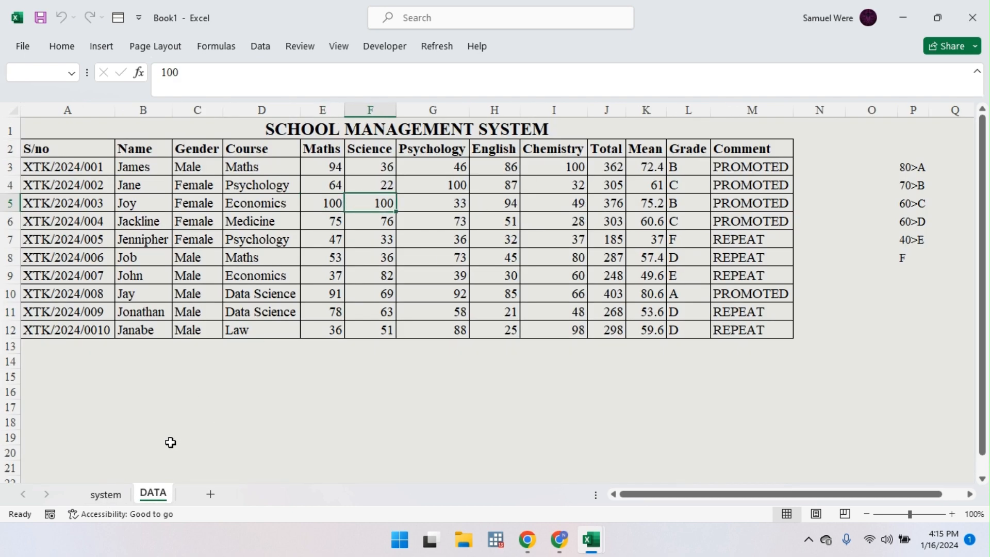
left_click(110, 498)
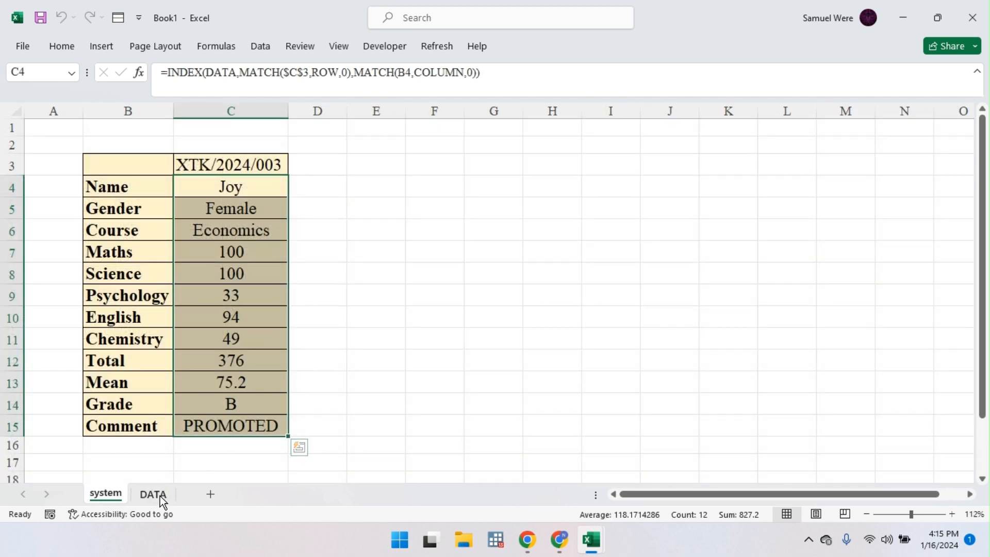
left_click(155, 495)
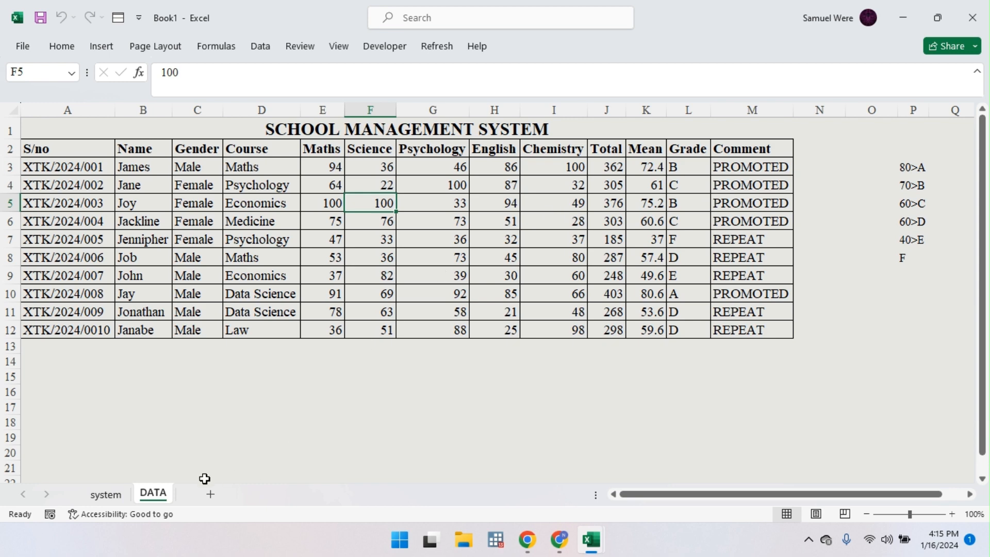
Step: Change the student ID in C3 to XTK/2024/009 so the lookup shows that record
left_click(123, 497)
right_click(151, 495)
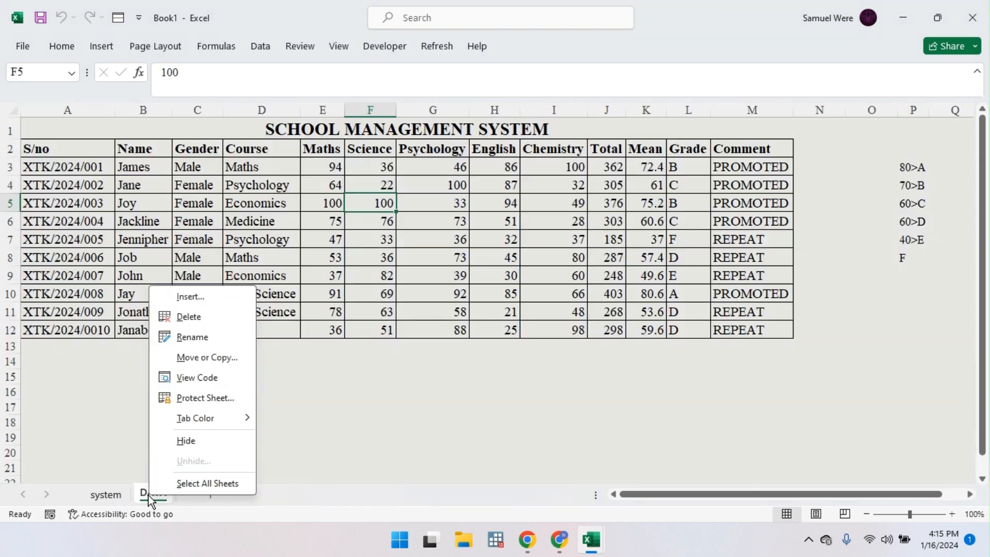
key("Escape")
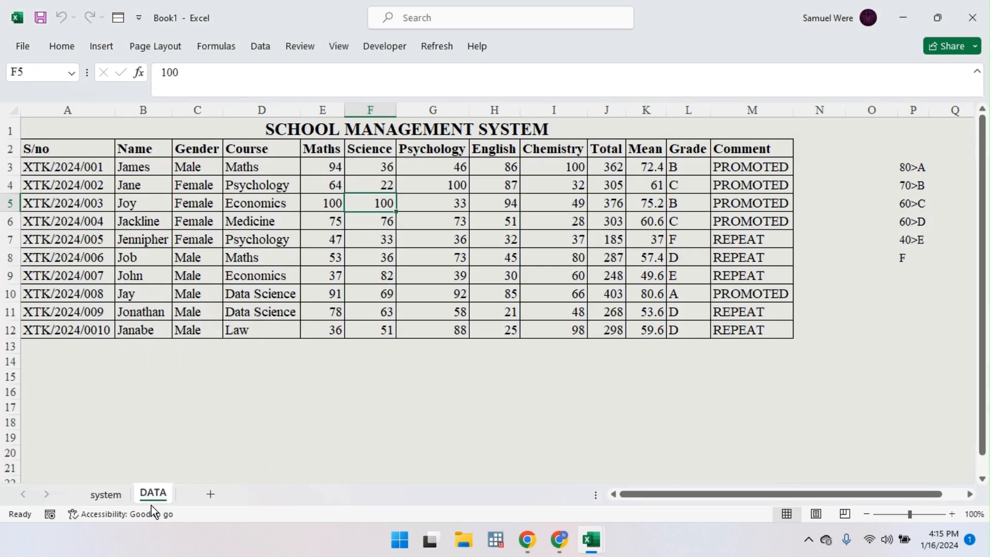
left_click(106, 495)
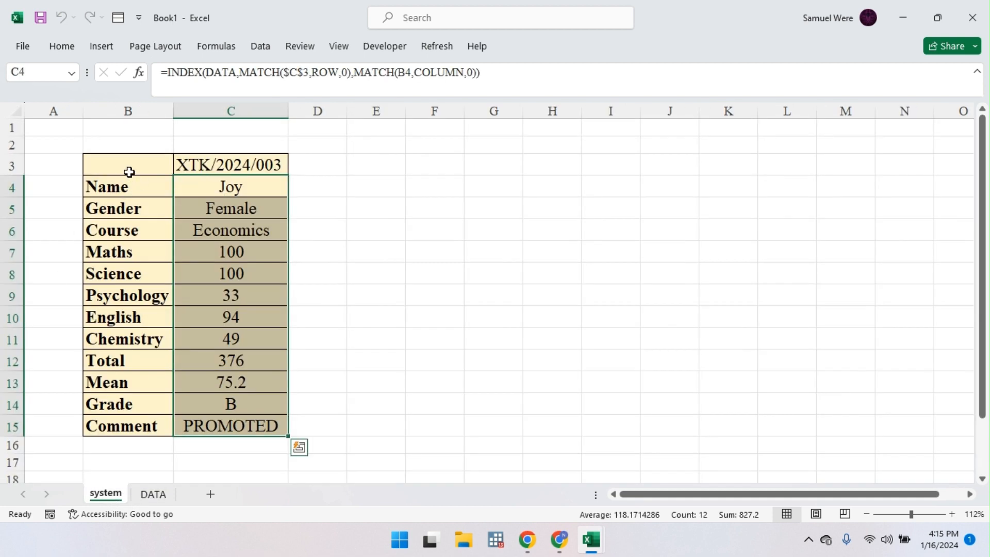
left_click(198, 165)
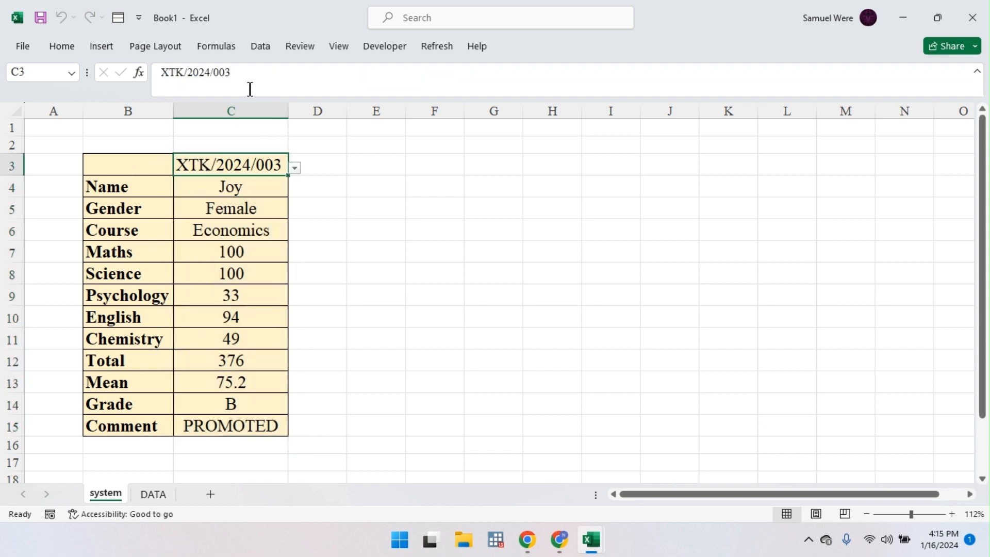
left_click(240, 74)
key("BackSpace")
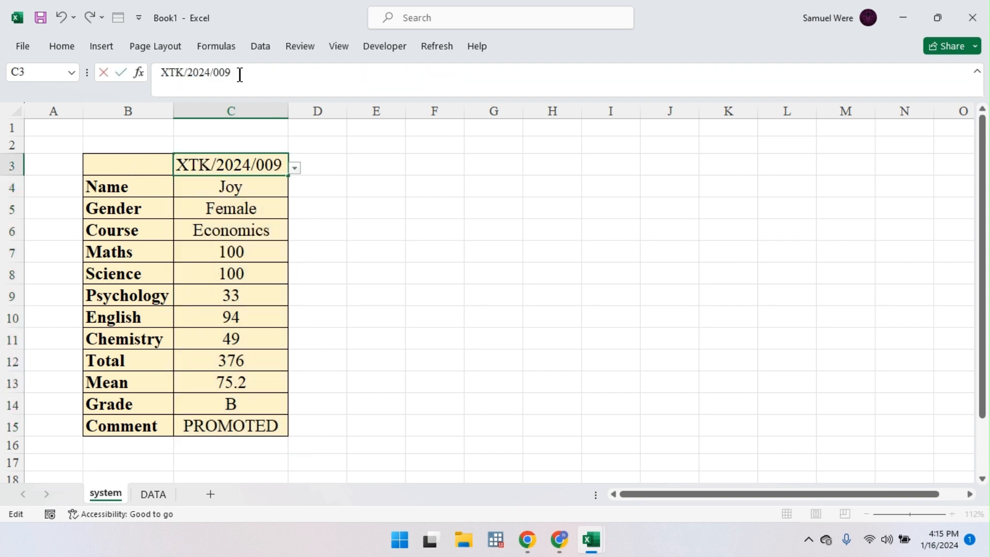
type("9")
key("Return")
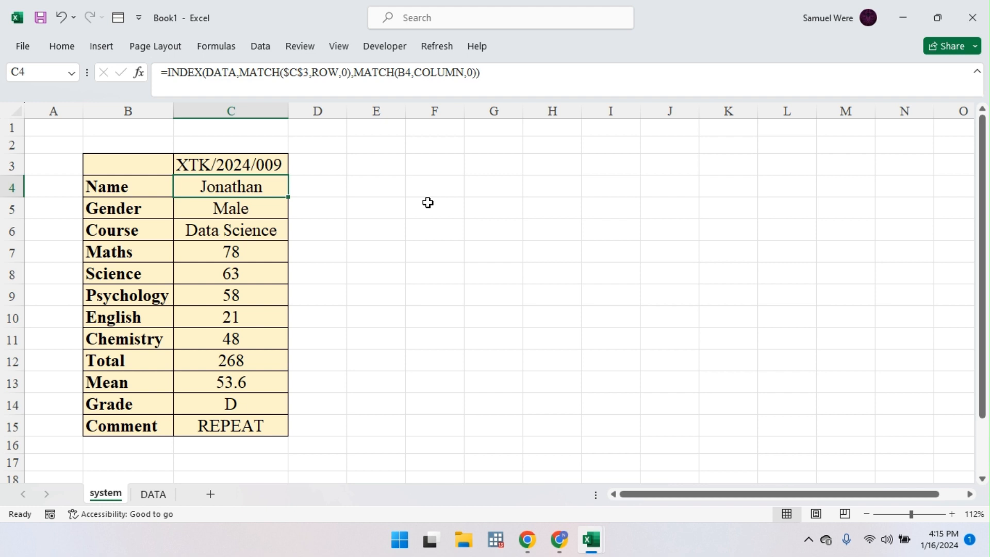
mouse_move(592, 539)
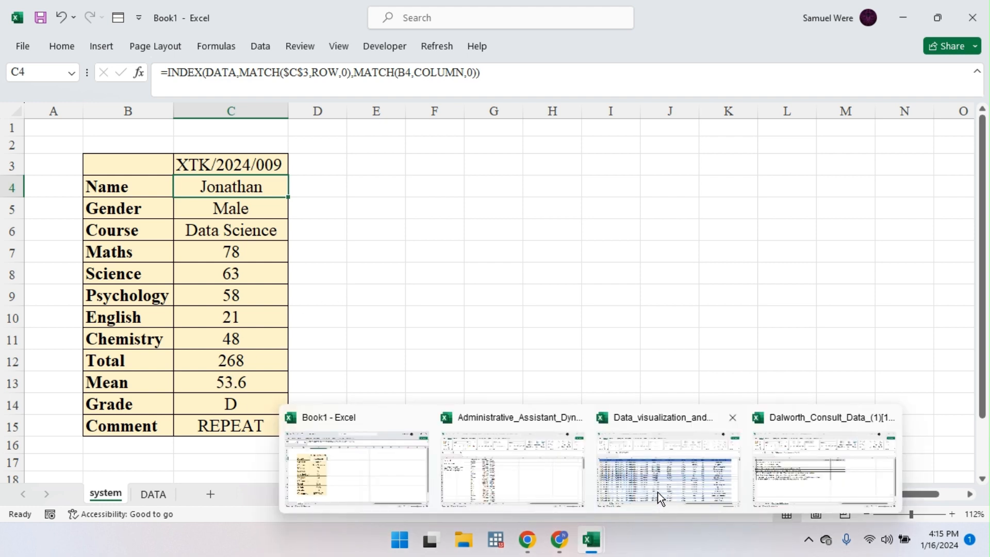
Step: Switch to the Data_visualization_and_reports workbook and view its QUESTIONS sheet objectives
mouse_move(658, 493)
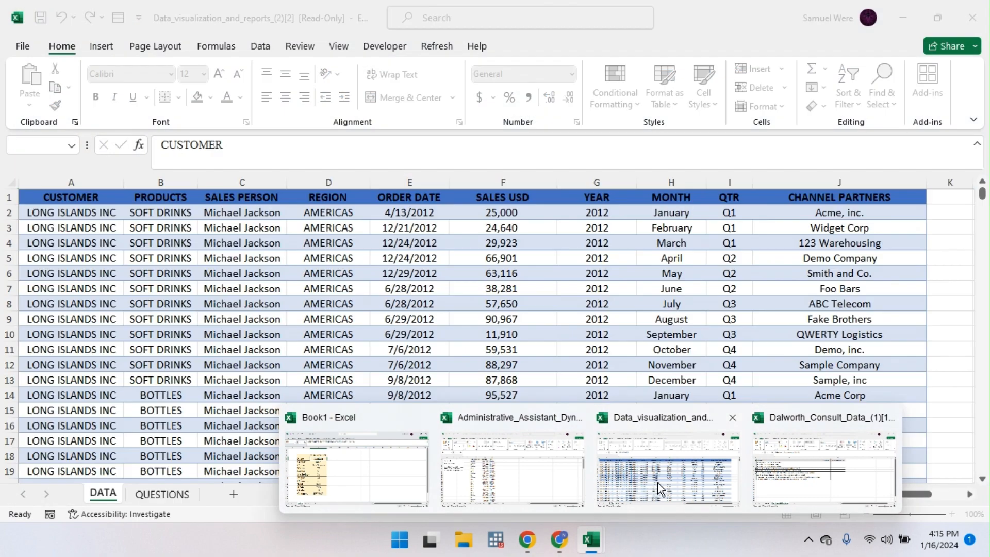
left_click(613, 490)
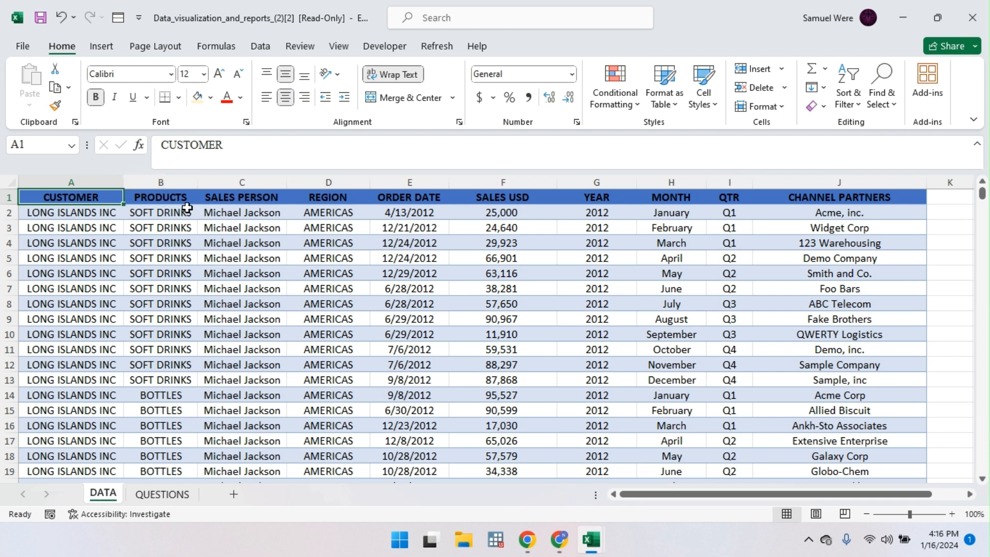
left_click(155, 196)
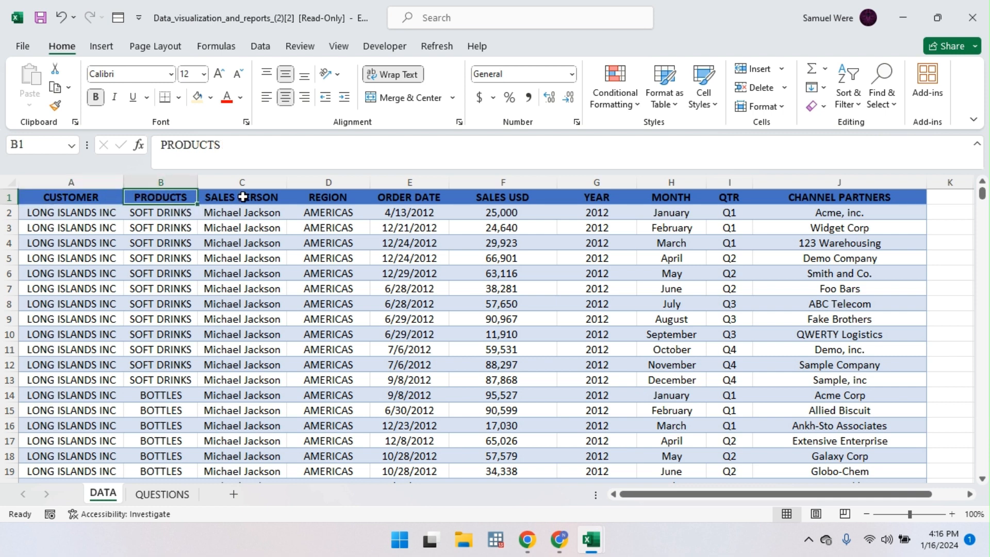
left_click(251, 200)
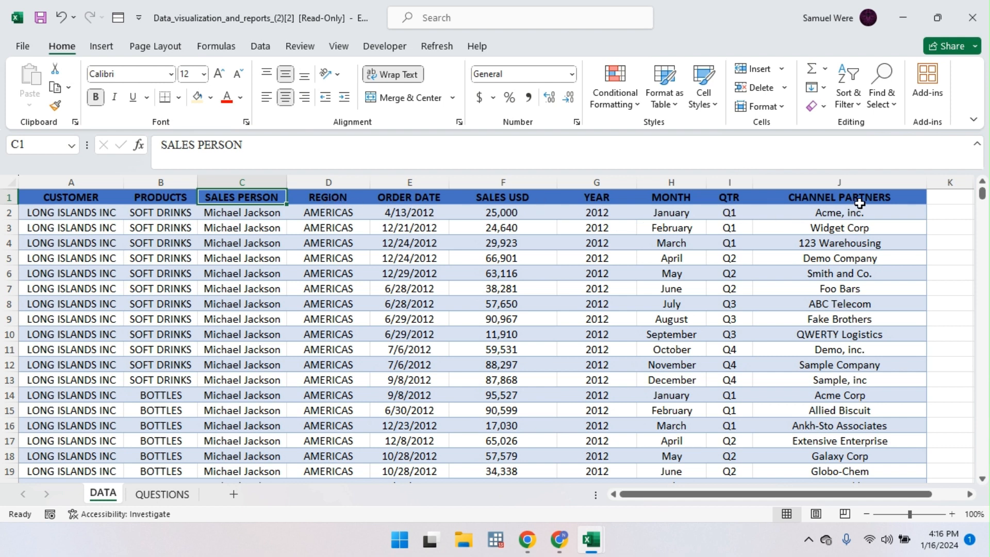
left_click(152, 496)
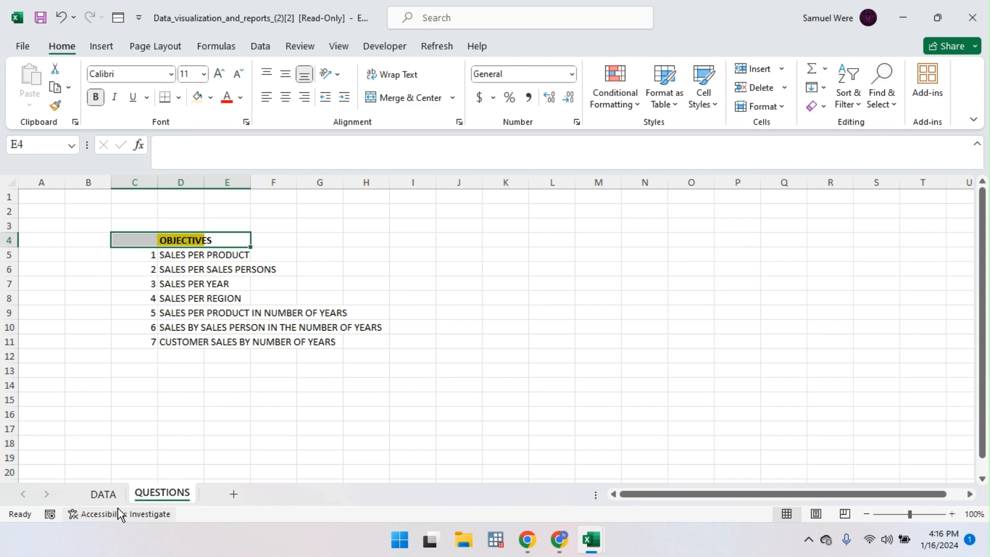
Step: Convert the DATA sheet's sales range into an Excel table
left_click(107, 495)
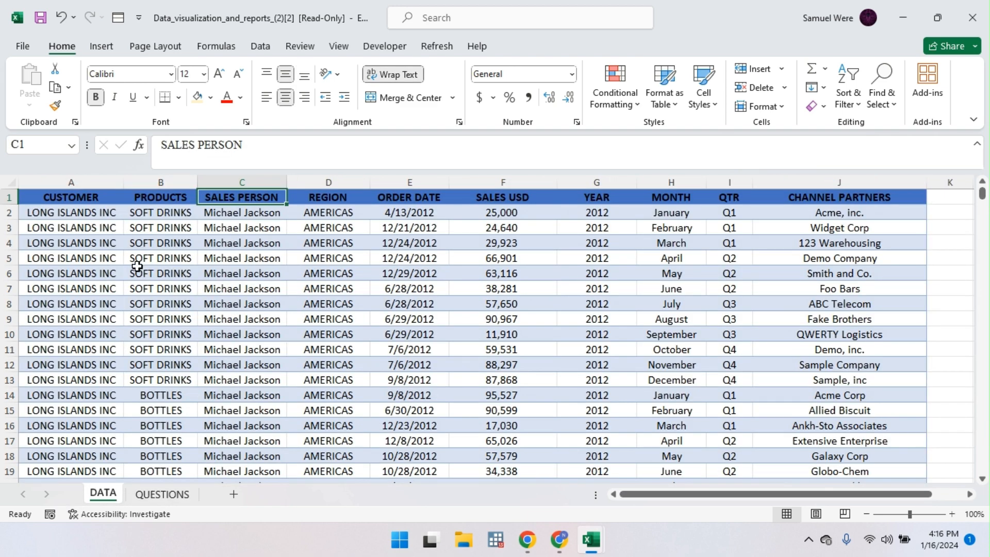
key("Left")
key("ctrl+a")
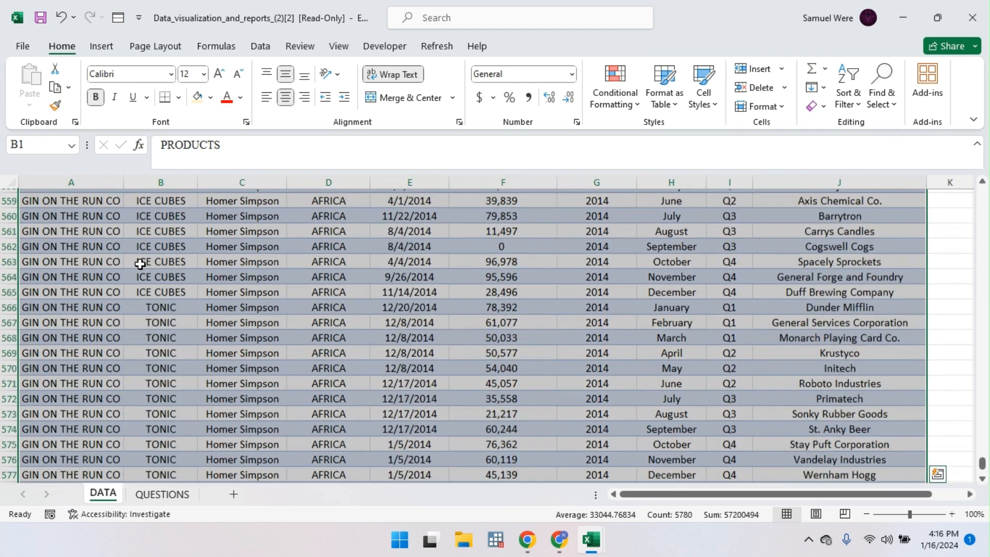
key("ctrl+t")
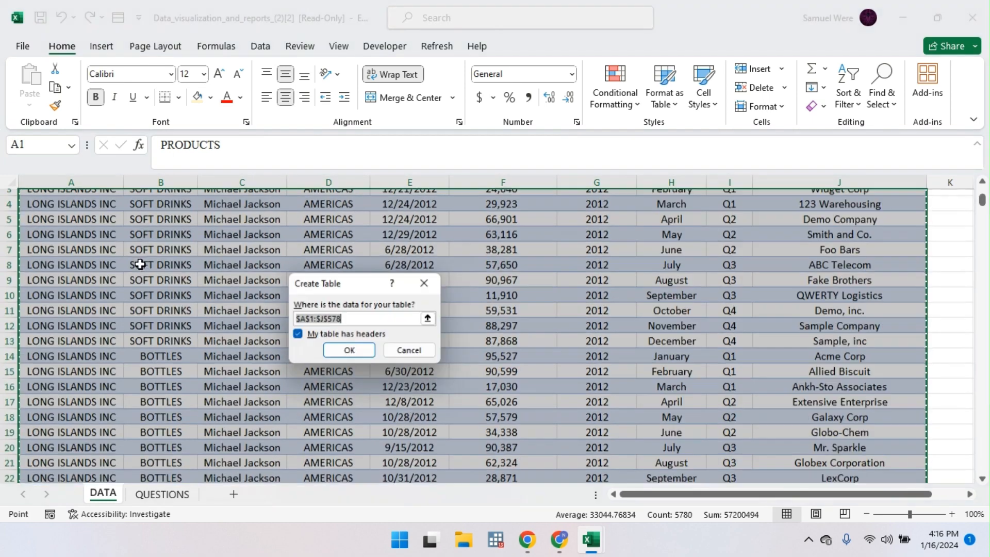
left_click(350, 351)
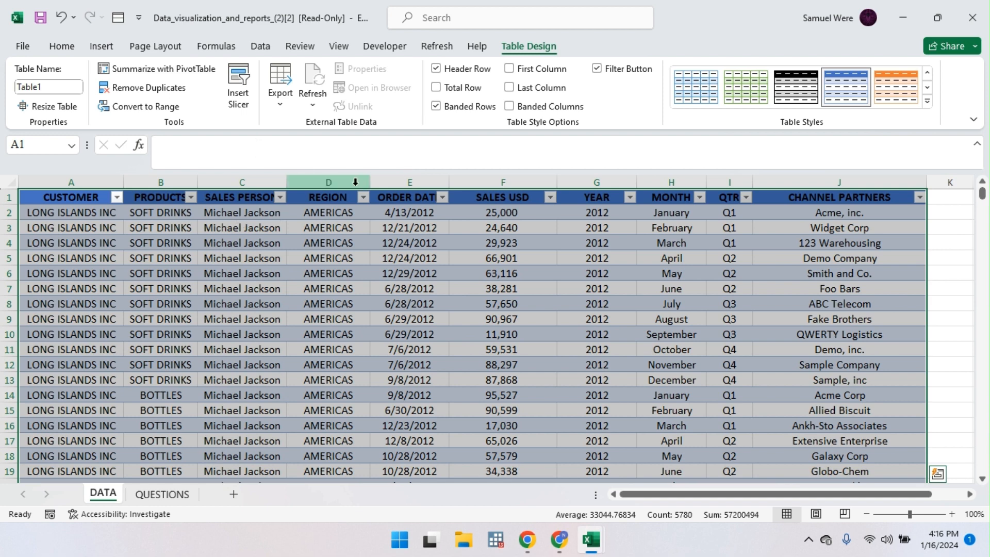
Step: Add a new sheet named Q1, then return to the DATA sheet
left_click(232, 494)
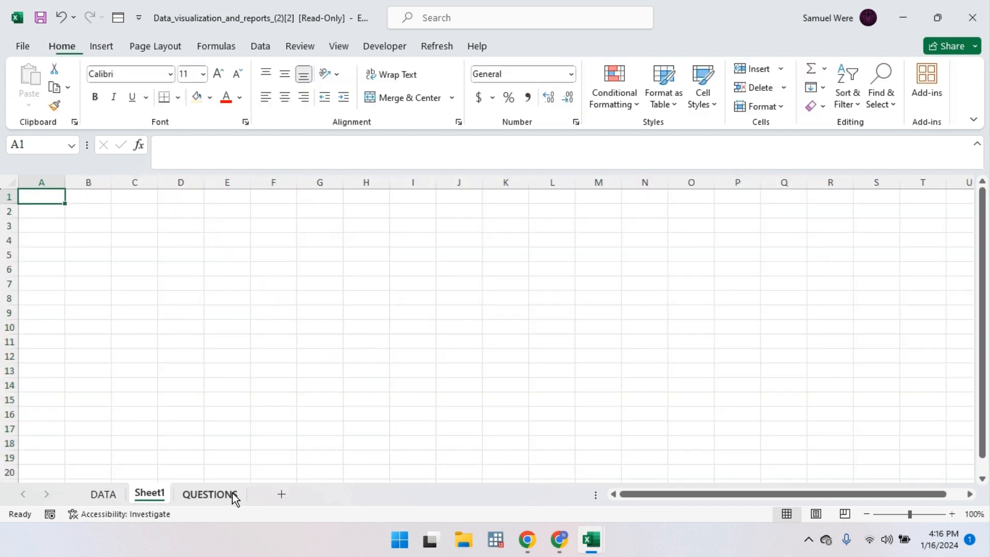
double_click(160, 497)
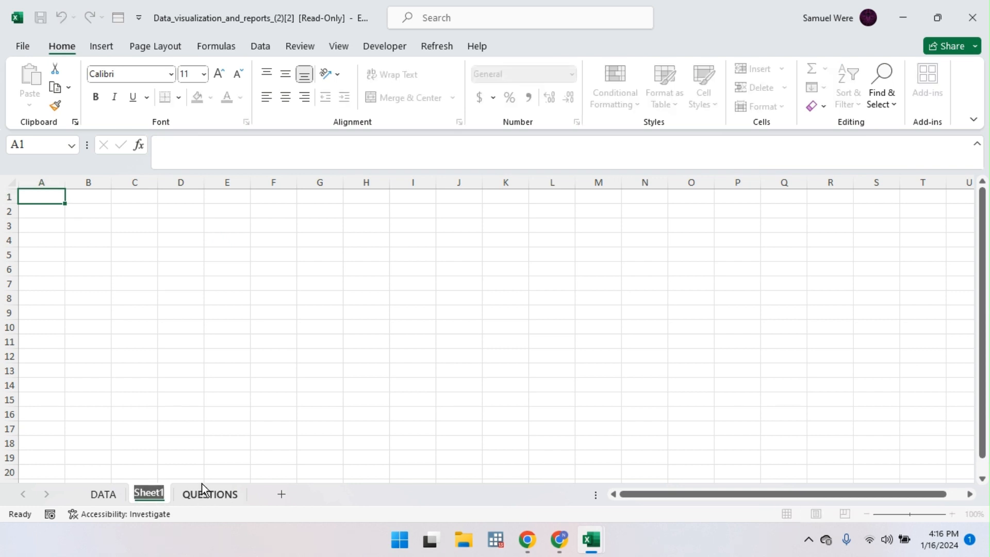
type("Q1")
key("Return")
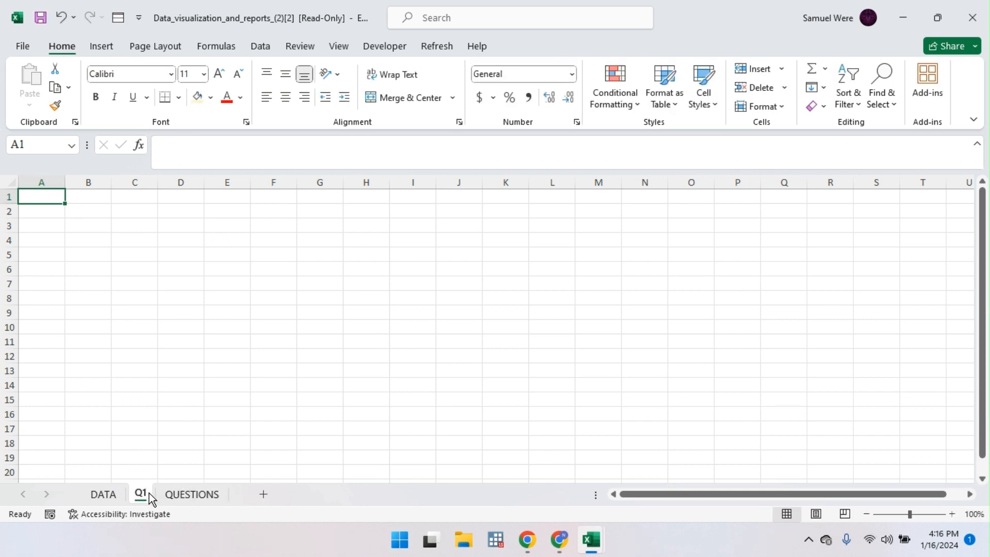
left_click(103, 494)
left_click(191, 495)
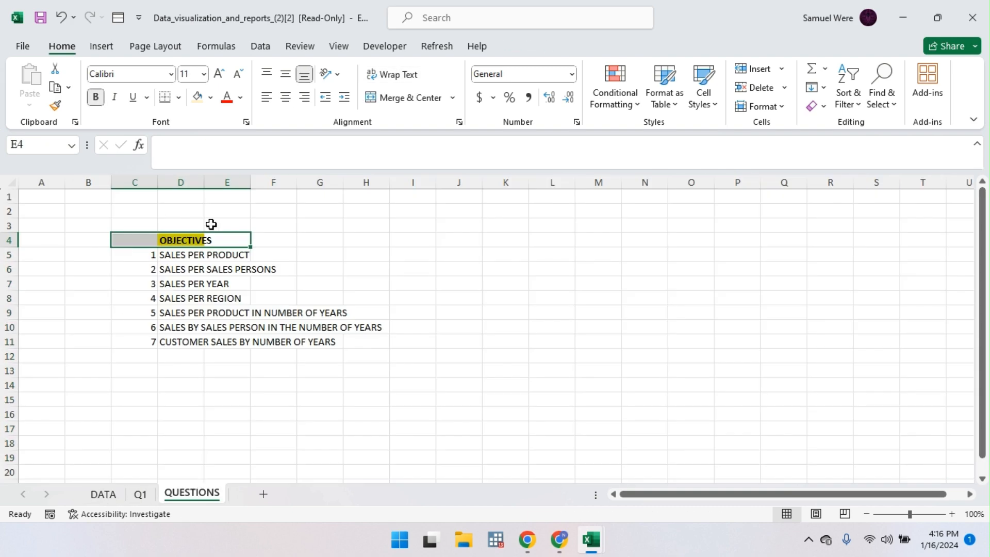
left_click(139, 494)
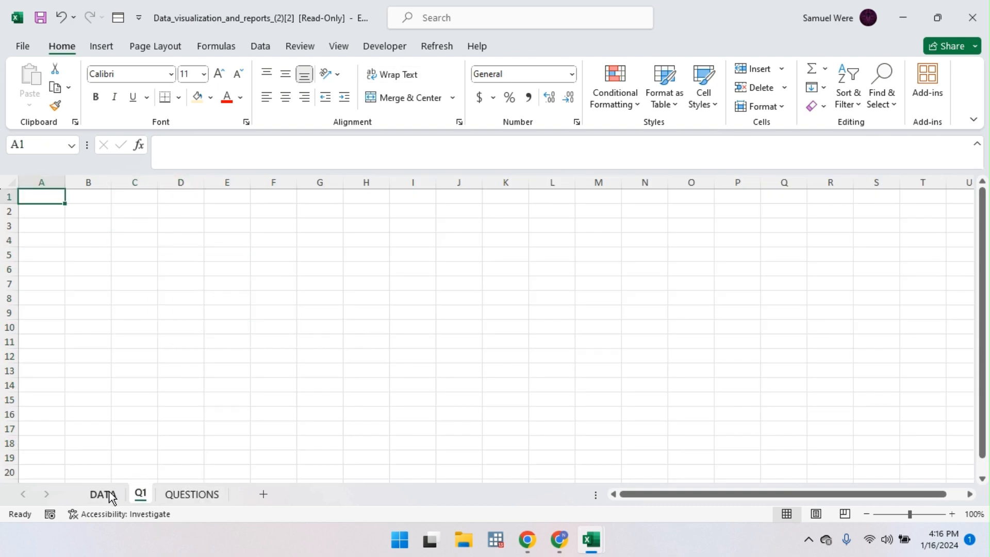
left_click(103, 495)
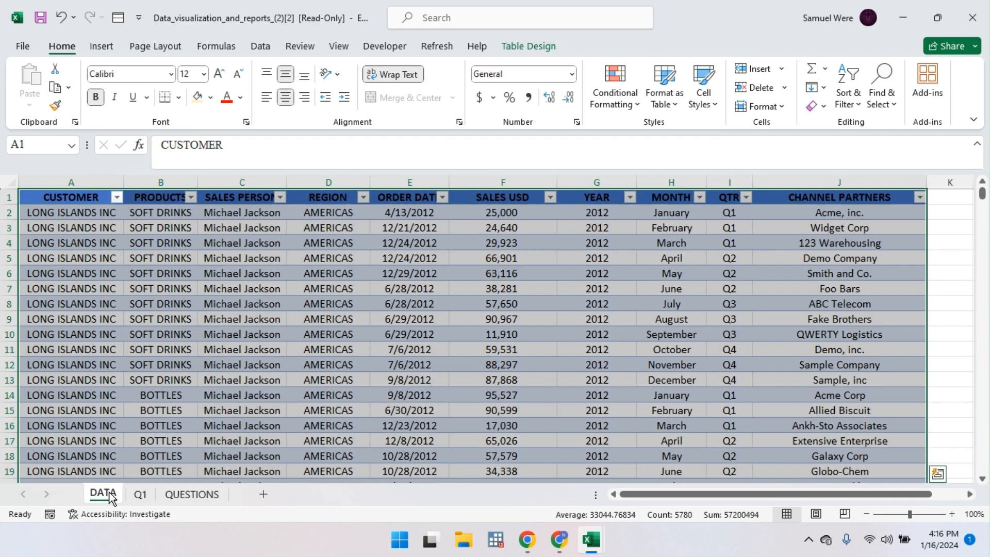
left_click(102, 47)
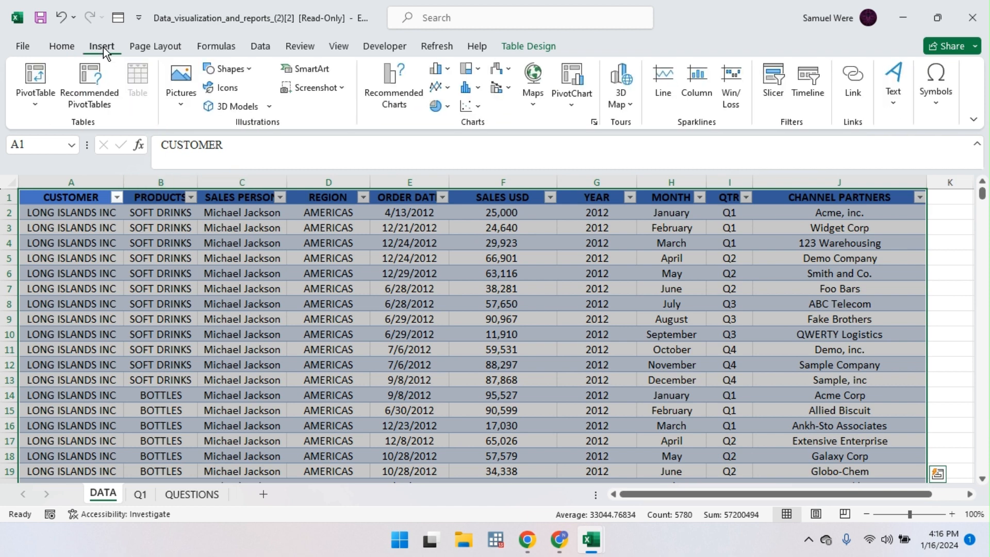
left_click(37, 83)
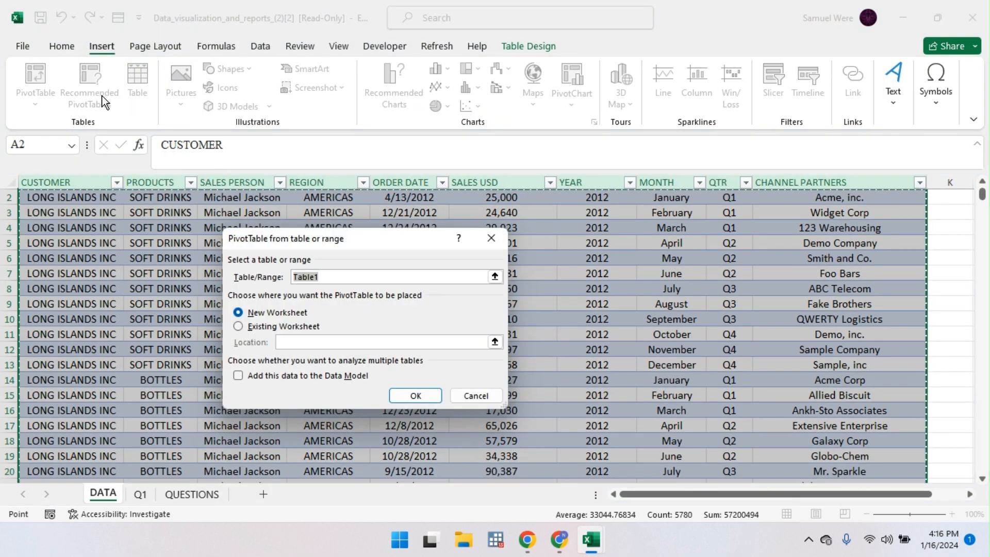
left_click(491, 238)
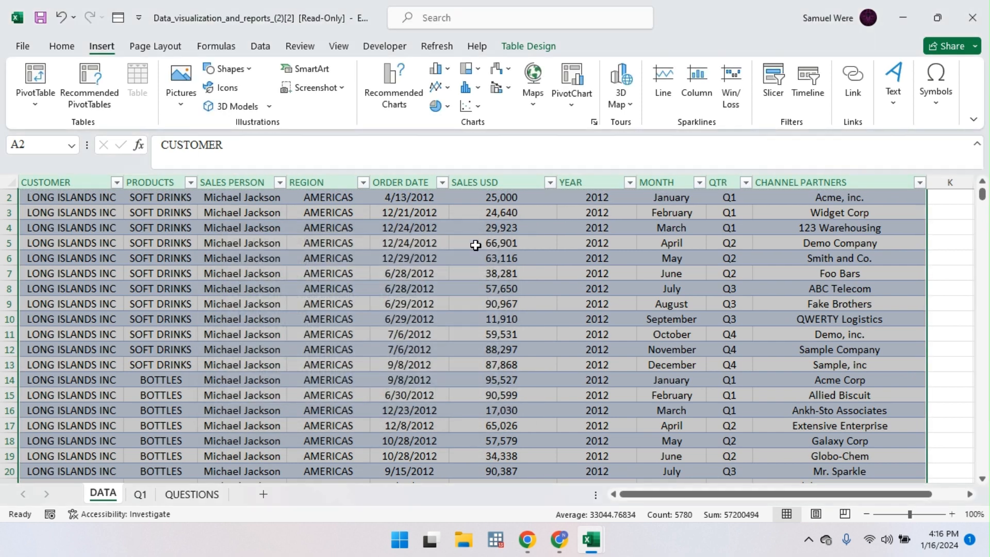
scroll(316, 184, "up", 1)
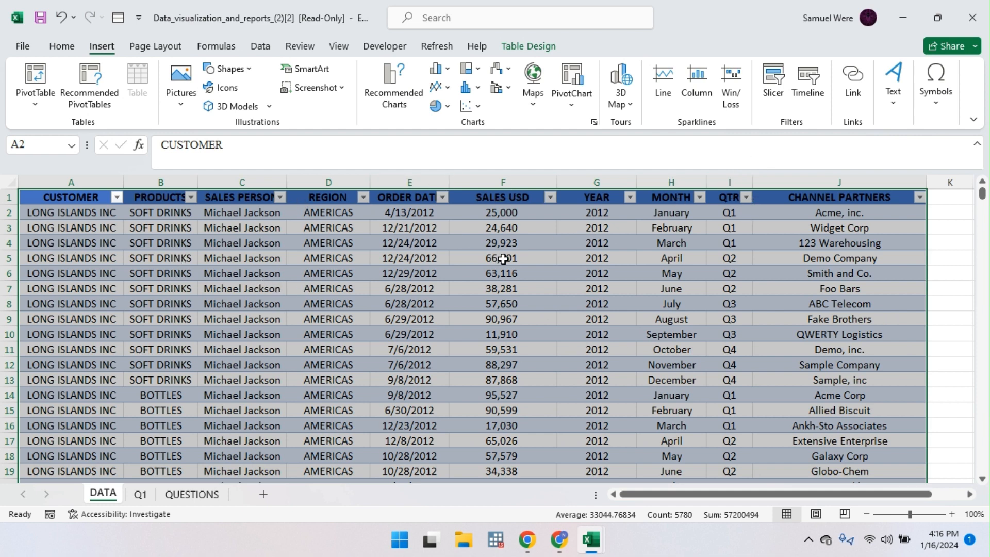
left_click(66, 48)
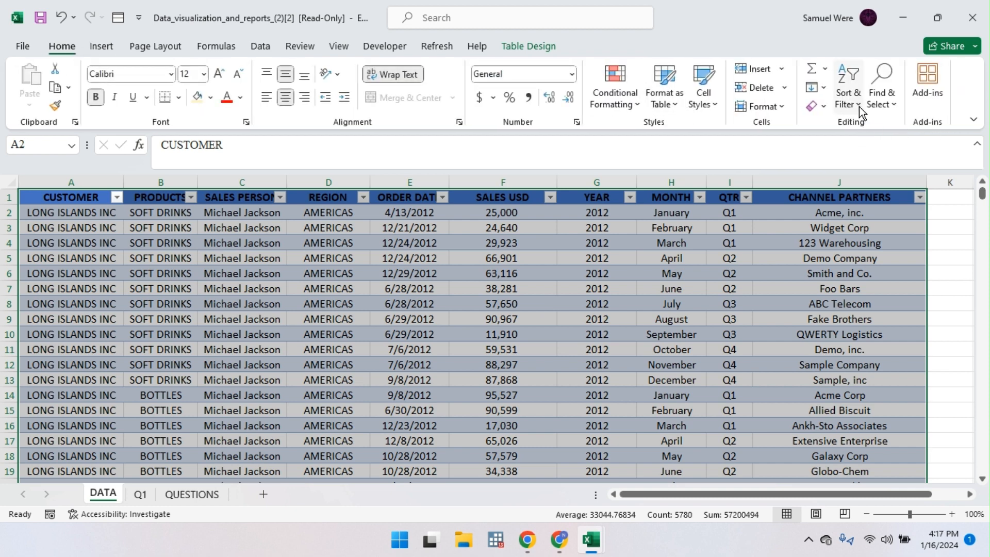
left_click(857, 104)
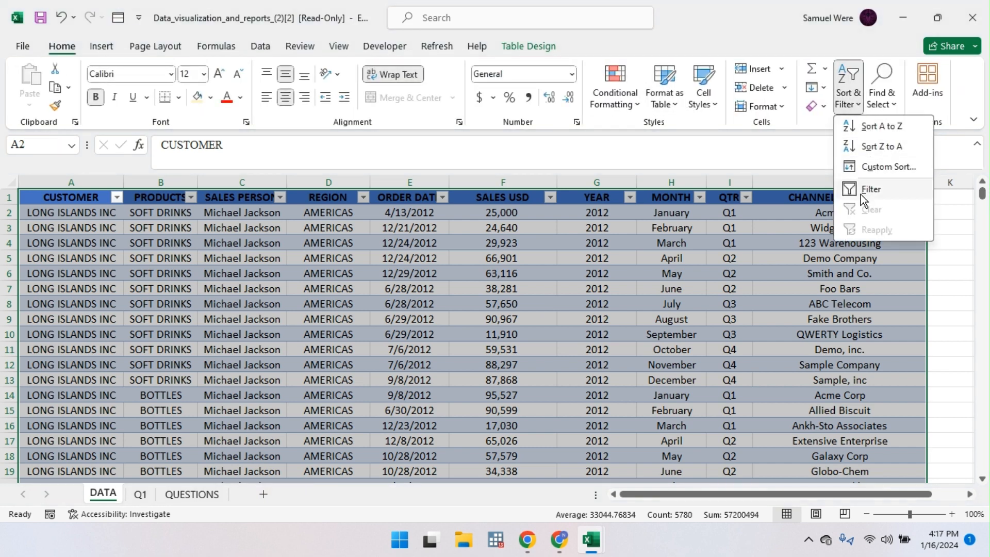
left_click(274, 366)
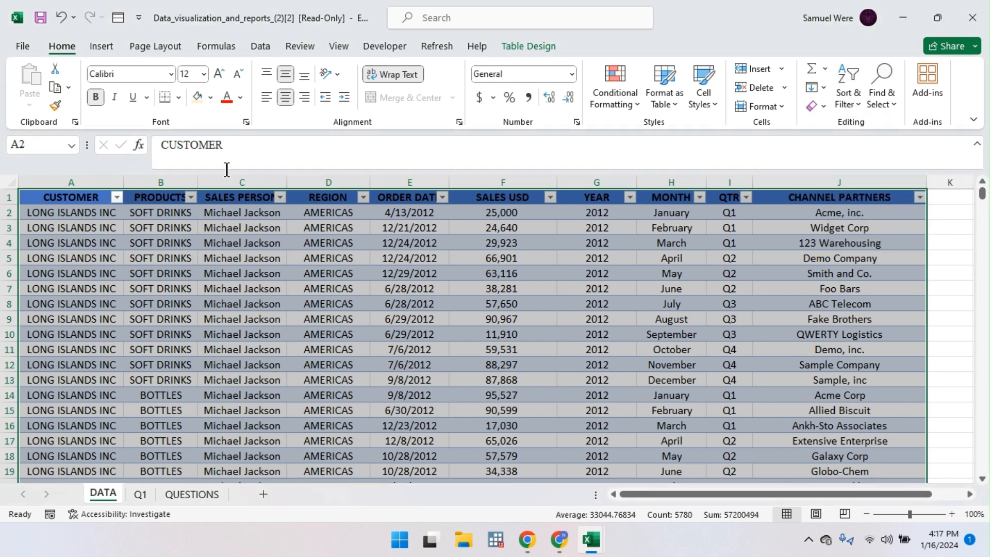
left_click(101, 47)
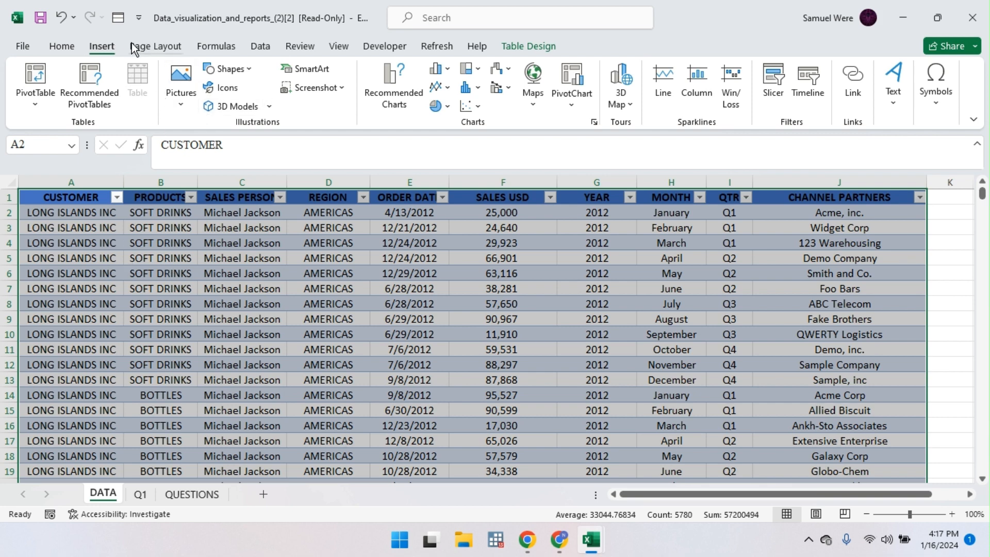
left_click(516, 48)
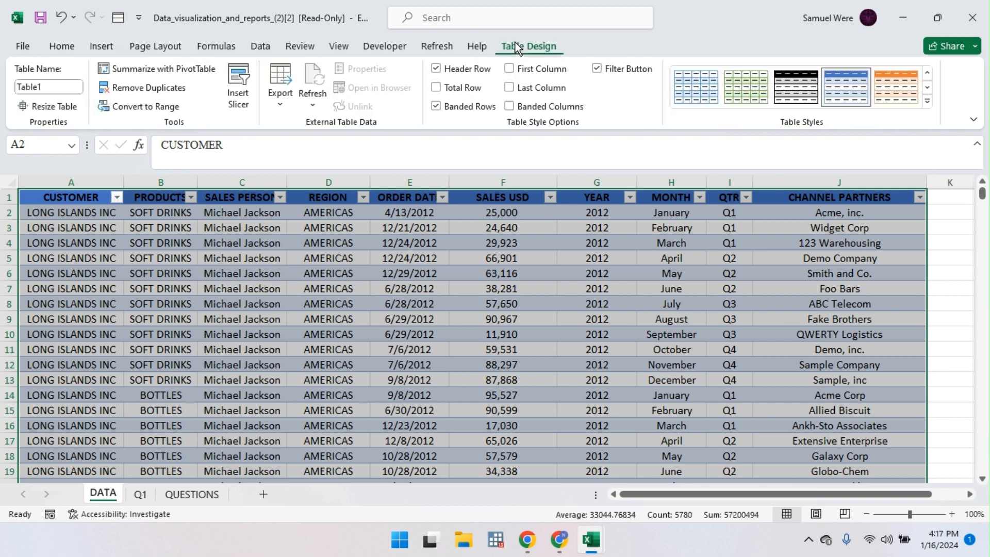
left_click(159, 88)
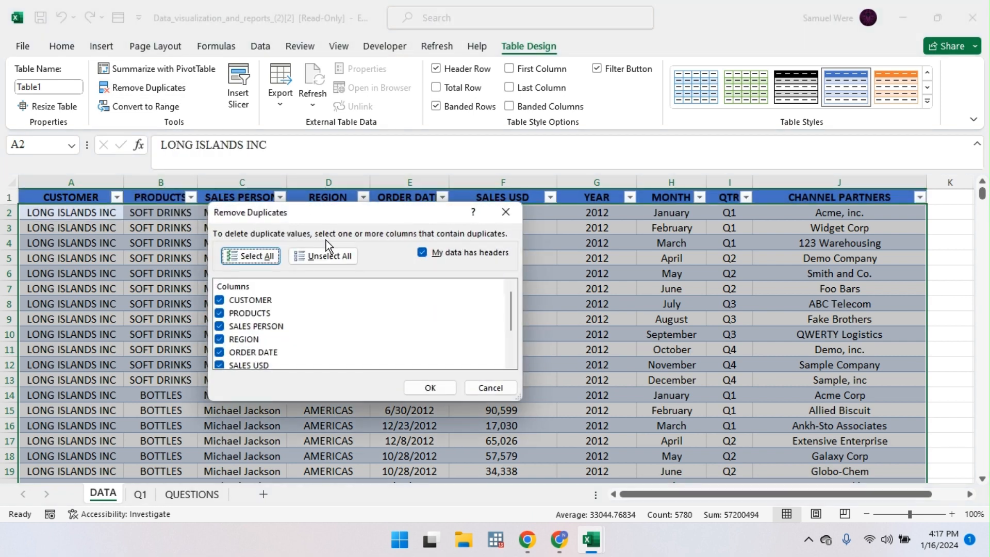
left_click(430, 388)
left_click(503, 309)
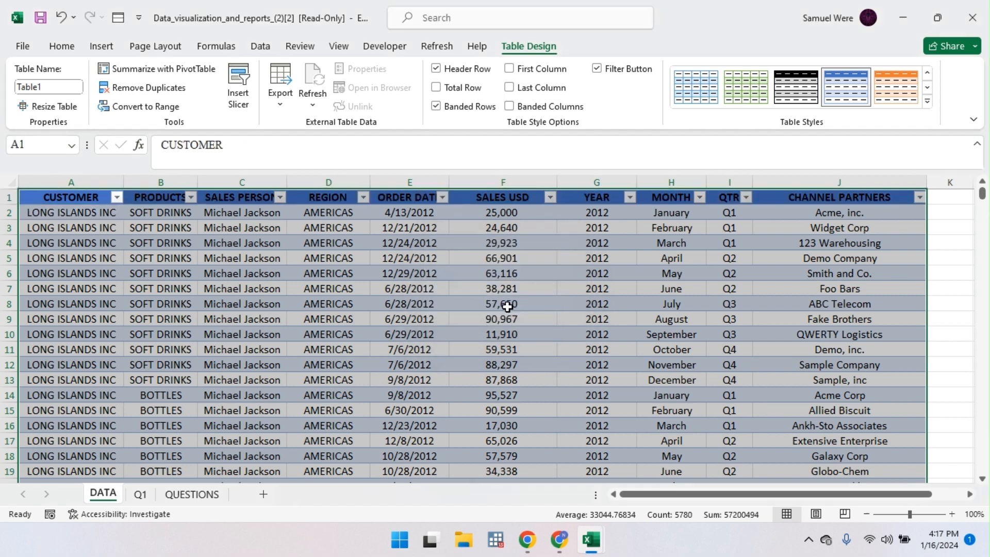
mouse_move(601, 543)
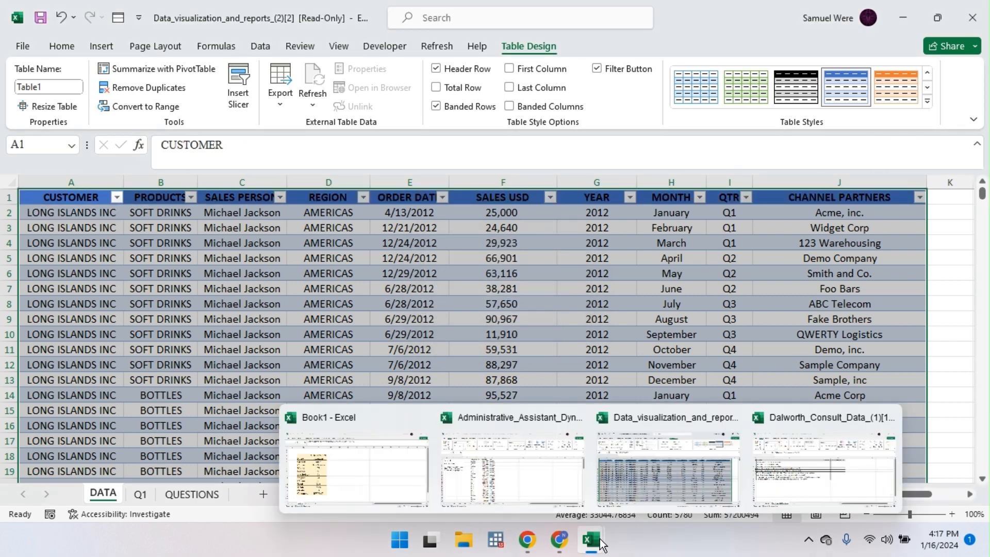
Step: In the Administrative_Assistant workbook's Ex1 sheet, make the Companies column a table
left_click(548, 490)
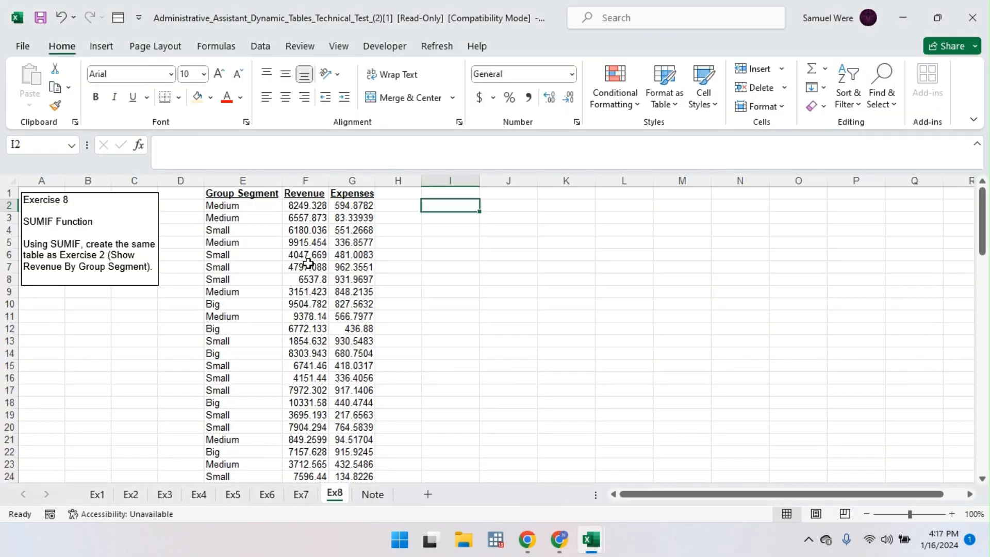
left_click(97, 494)
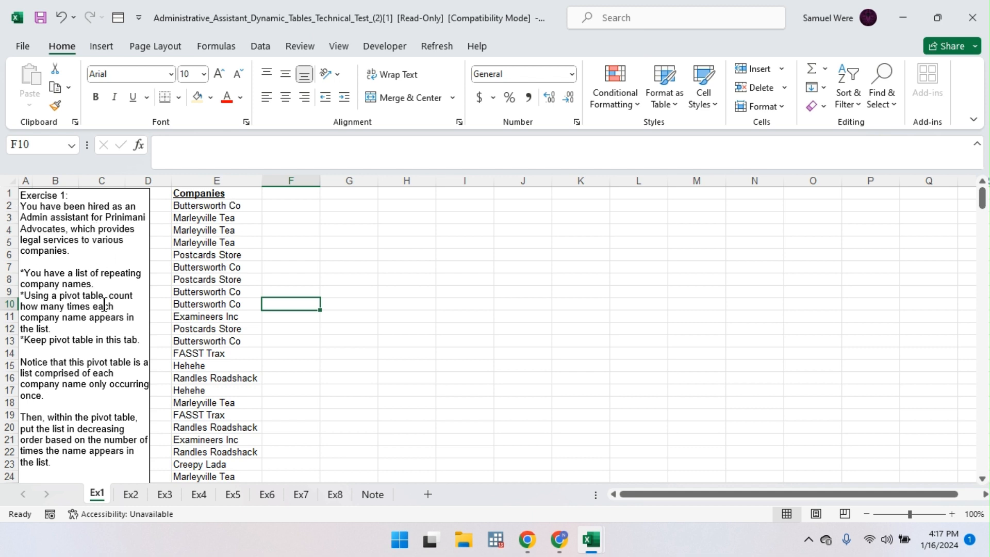
left_click(226, 196)
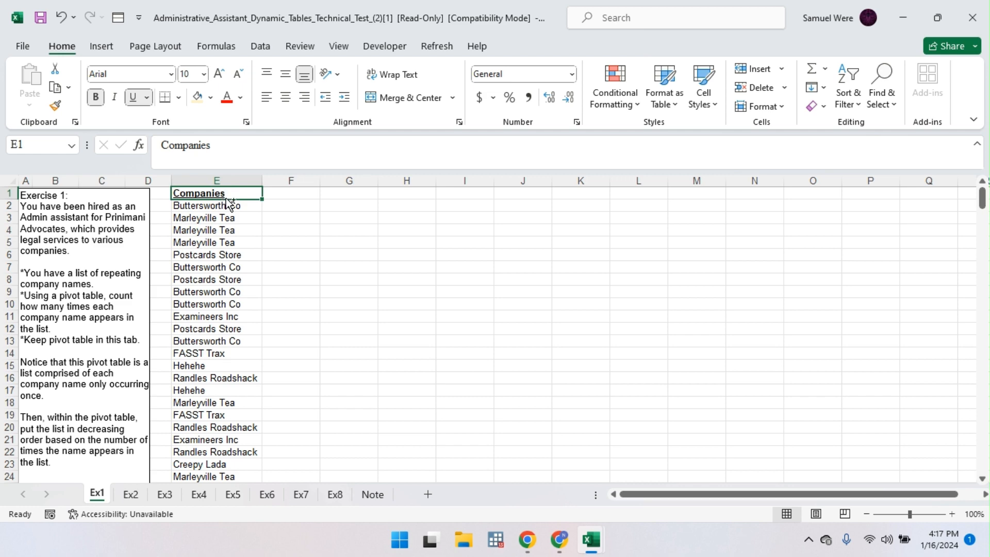
key("ctrl+shift+Down")
key("ctrl+t")
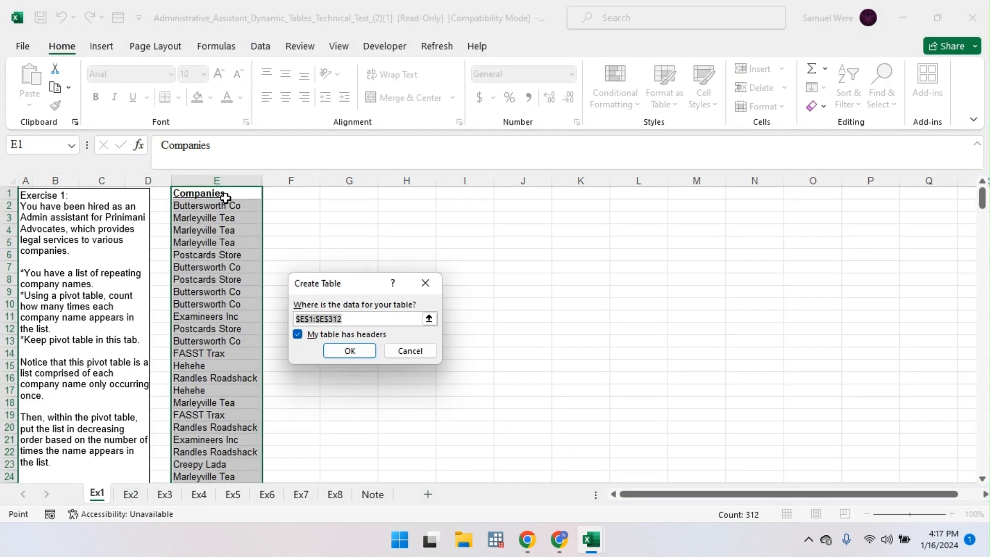
key("Return")
Step: Remove duplicate company names, then undo to restore the full list
left_click(185, 88)
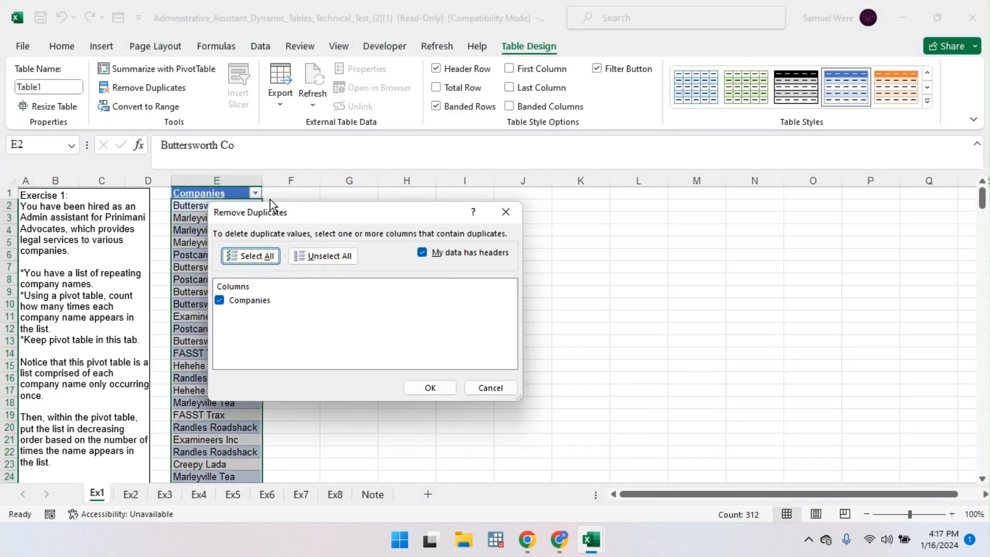
left_click(426, 388)
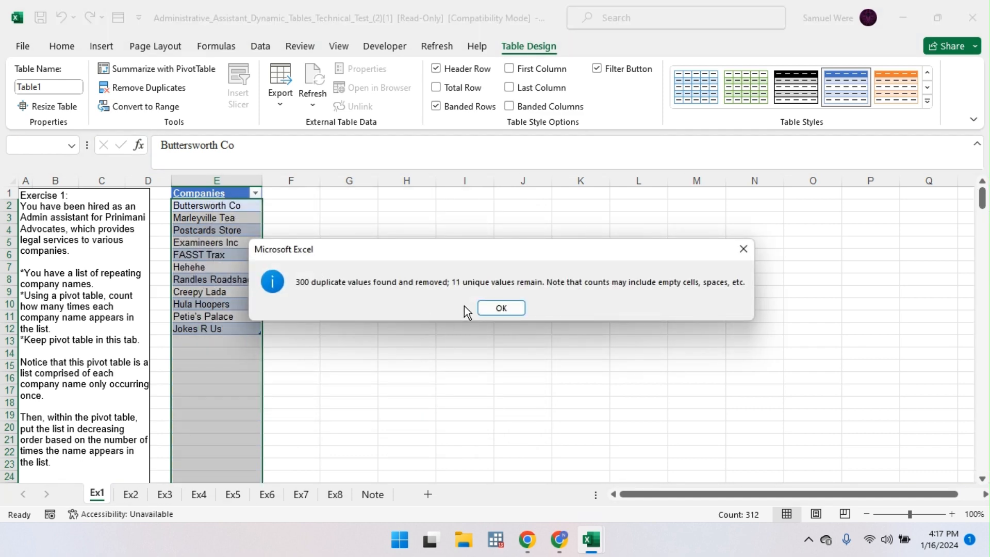
left_click(493, 308)
key("ctrl+z")
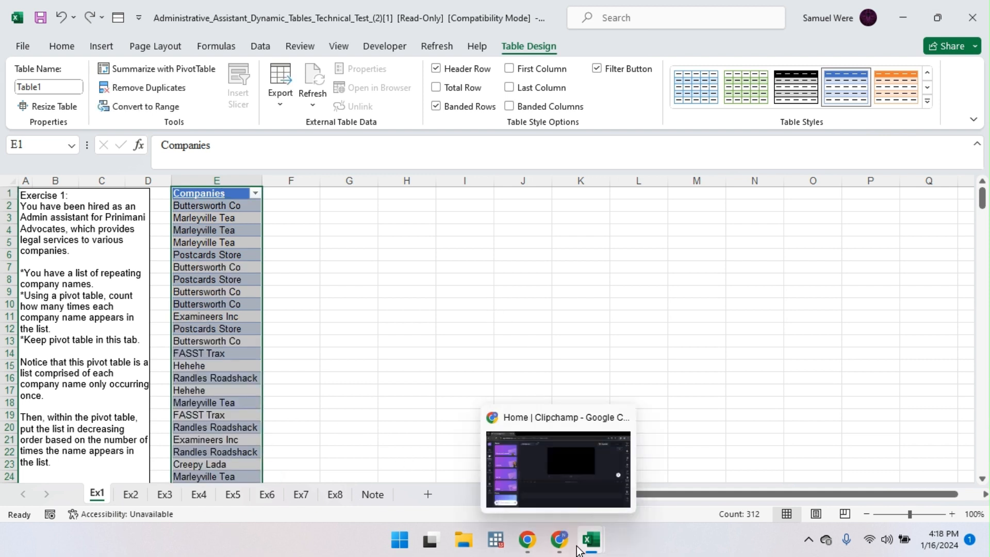
Step: Back in Data_visualization, run Remove Duplicates on the sales table, which finds none
mouse_move(593, 547)
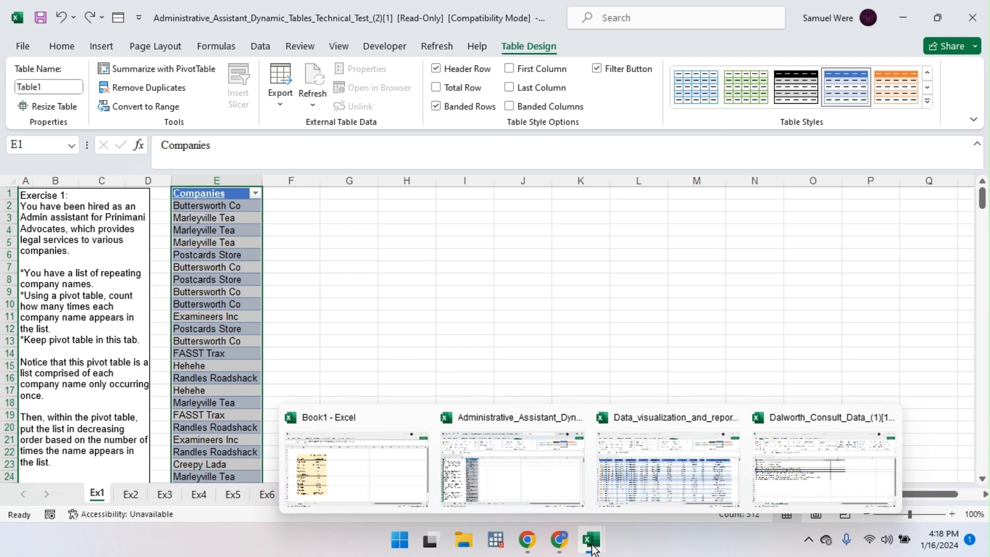
left_click(649, 488)
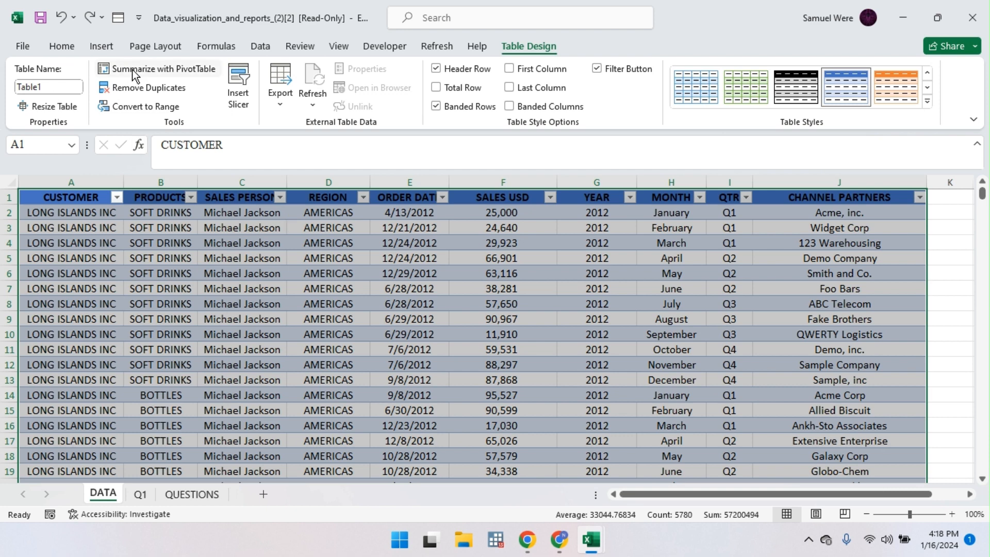
left_click(140, 88)
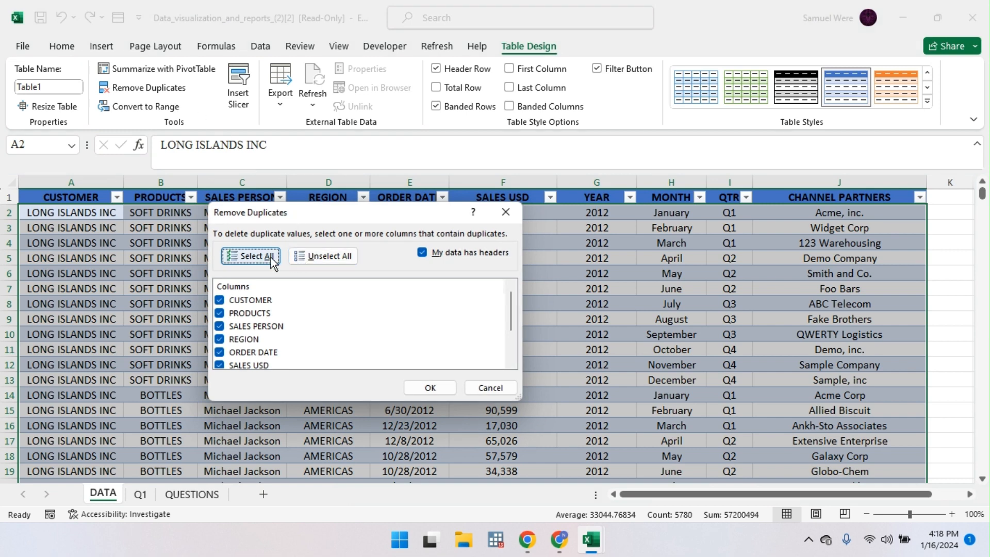
scroll(256, 320, "down", 2)
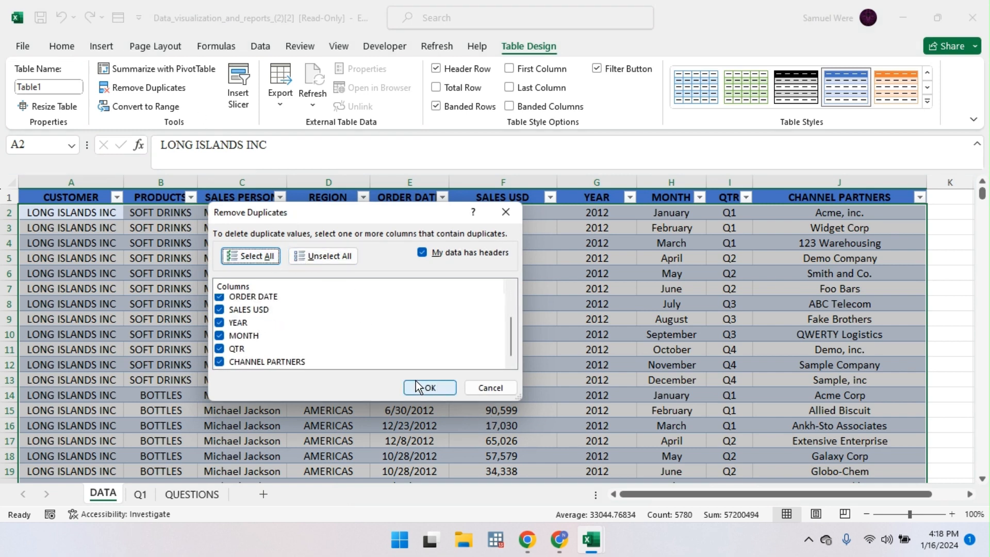
left_click(430, 387)
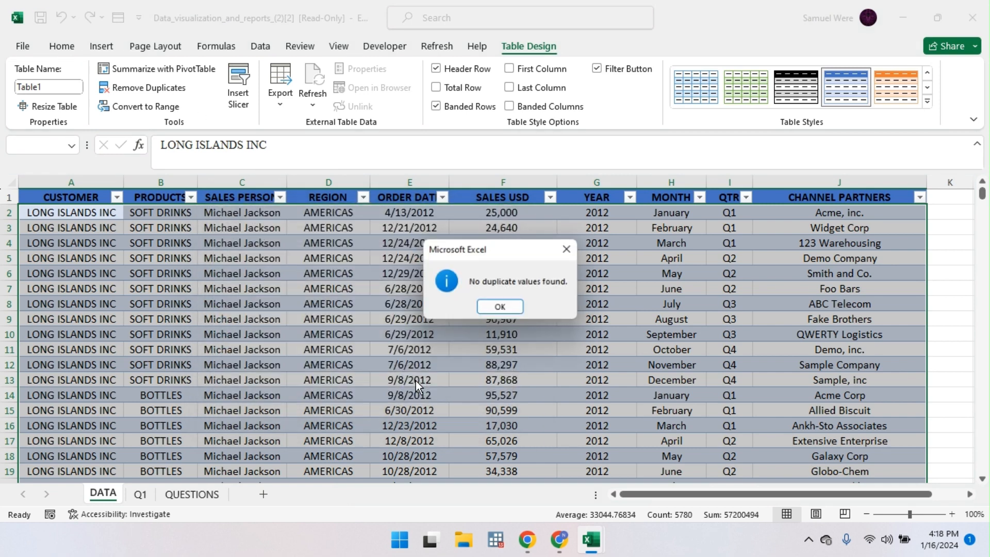
left_click(500, 309)
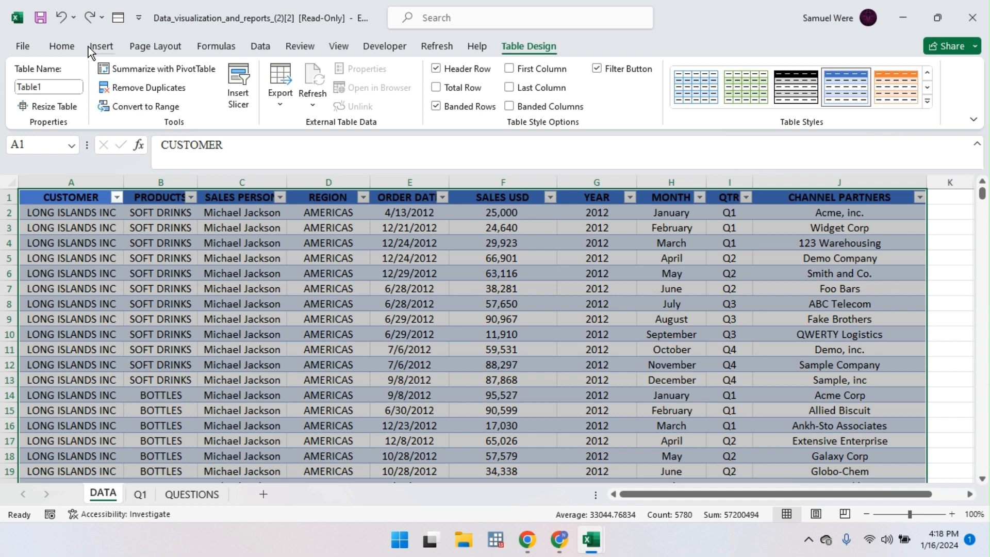
left_click(106, 51)
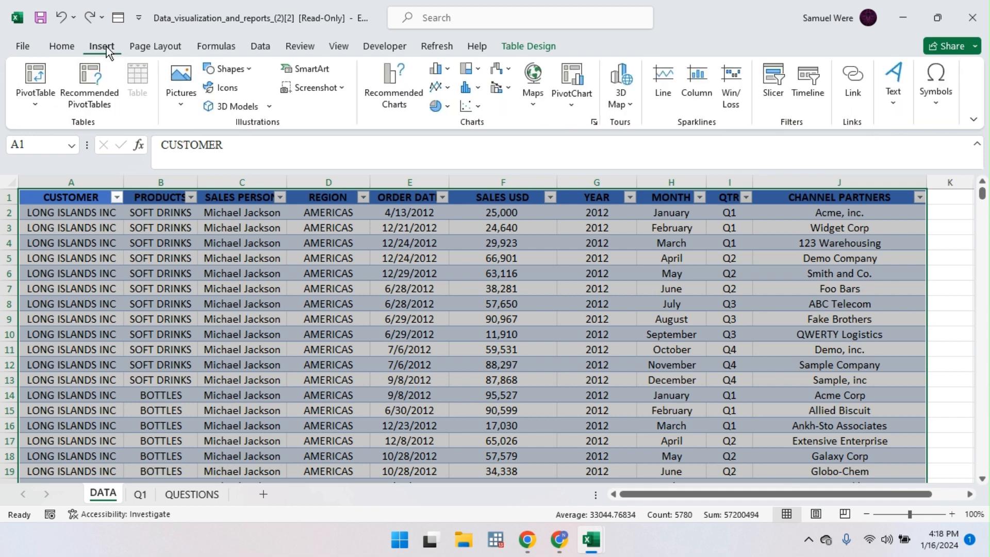
left_click(35, 83)
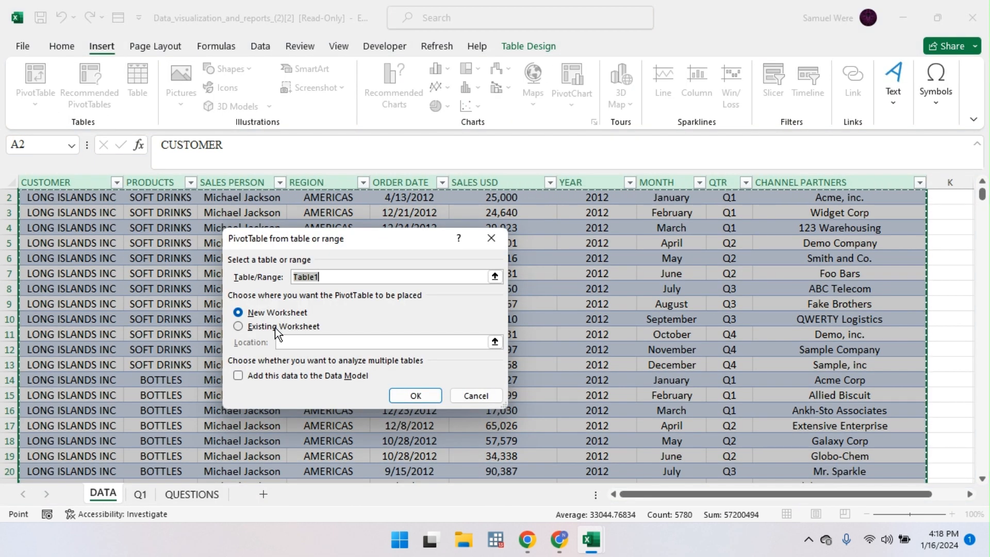
left_click(278, 328)
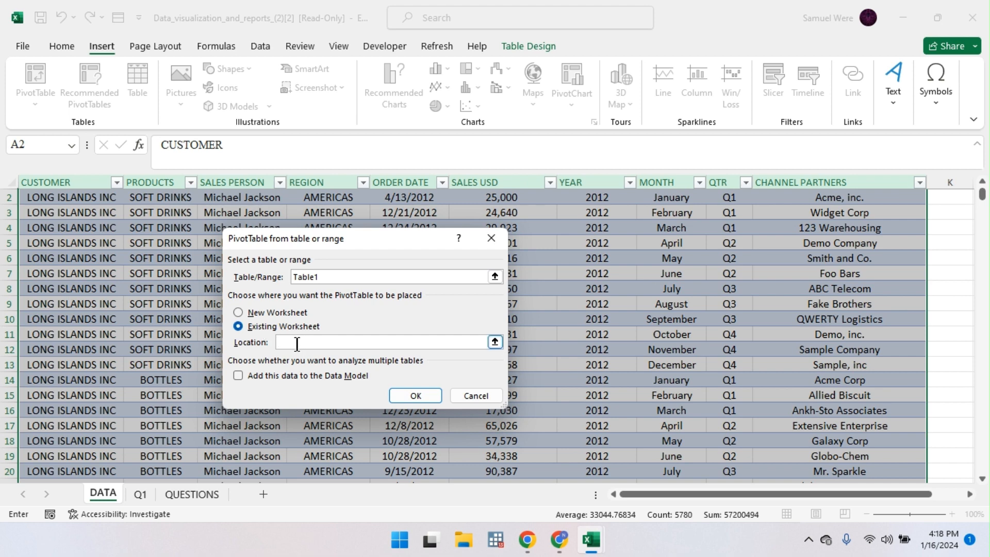
left_click(140, 494)
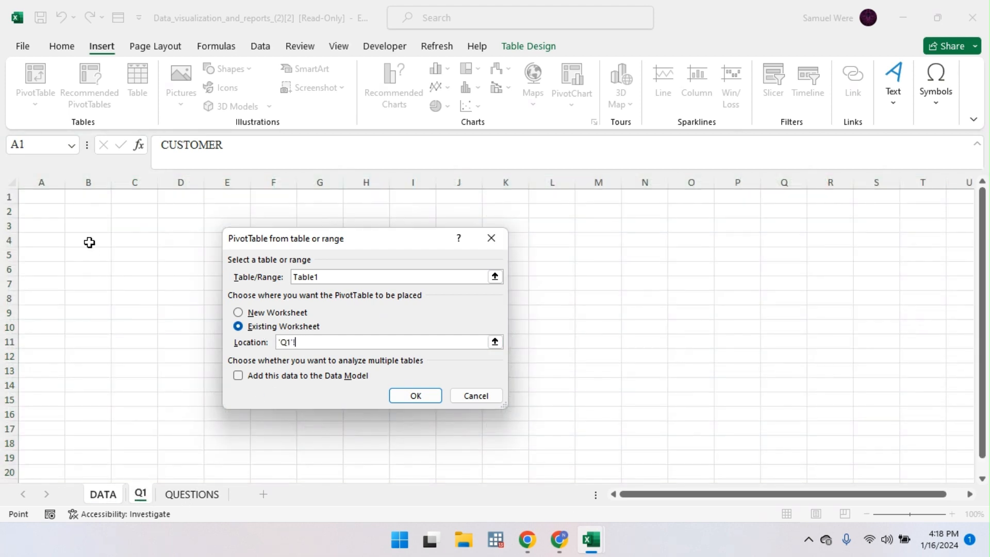
left_click(60, 211)
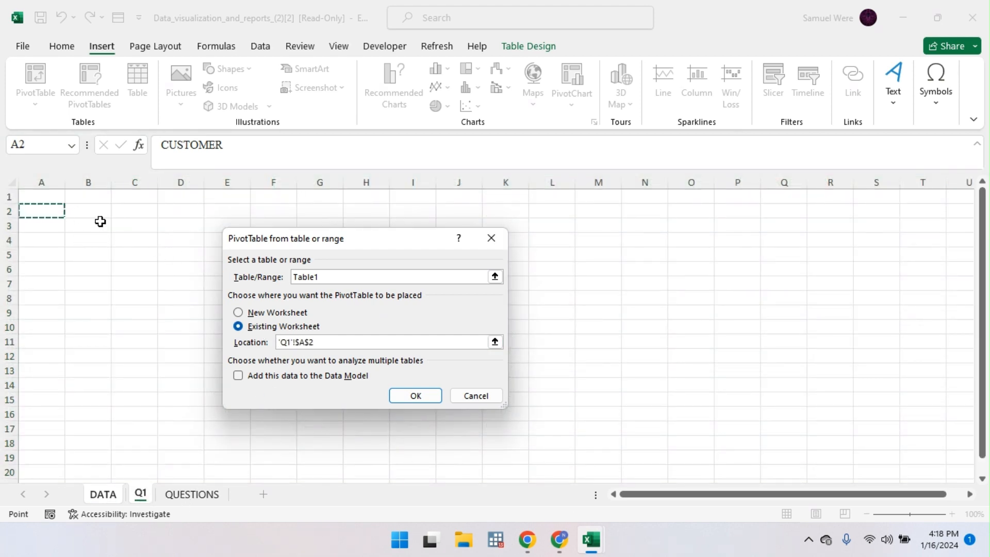
left_click(100, 221)
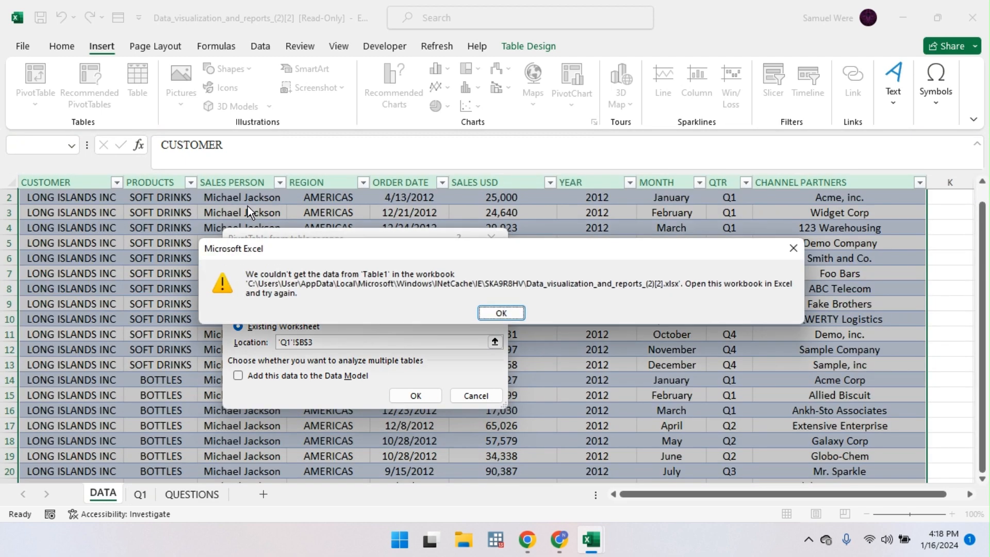
left_click(502, 312)
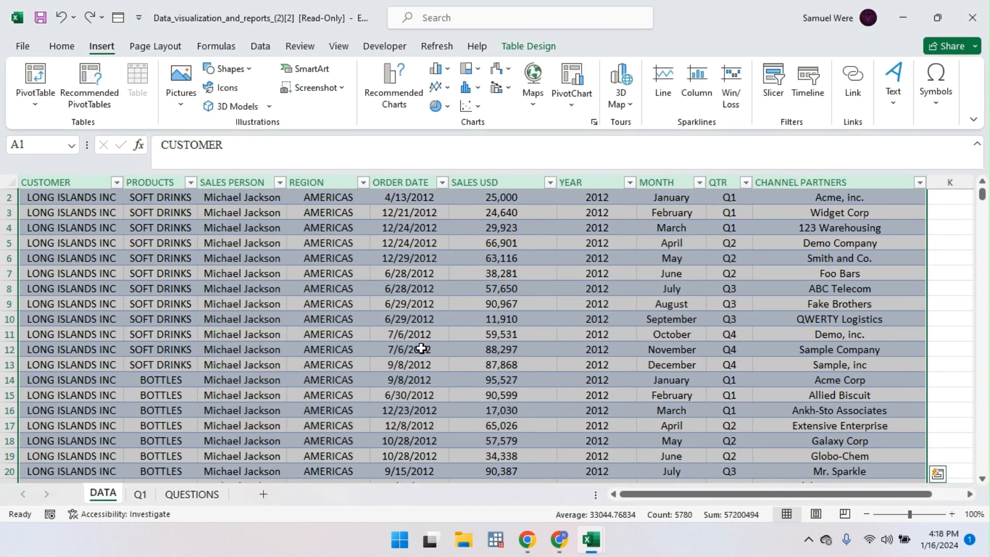
Step: Copy the DATA sheet's sales table and paste it into a new blank workbook
left_click(145, 494)
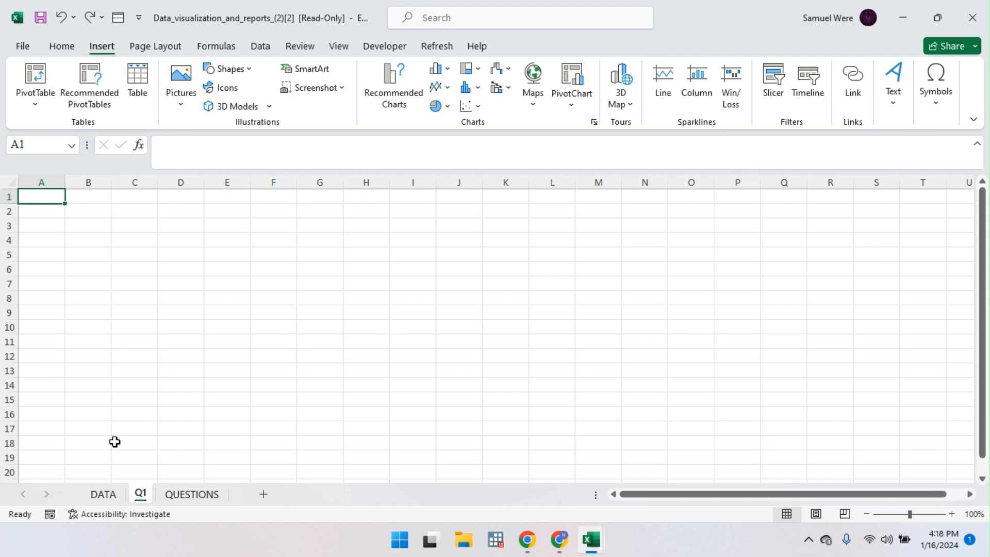
left_click(101, 495)
scroll(312, 323, "up", 1)
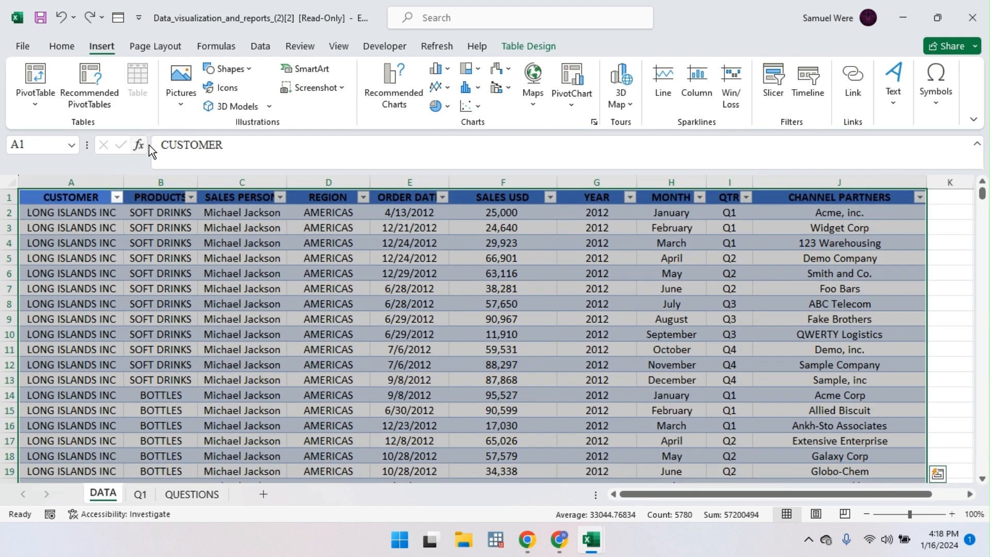
left_click(140, 213)
key("ctrl+a")
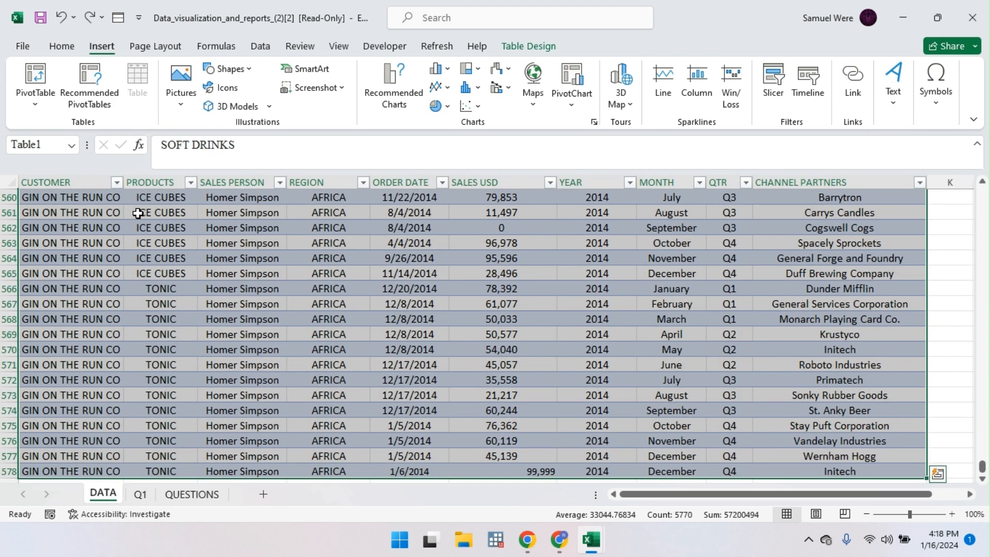
key("ctrl+c")
key("ctrl+n")
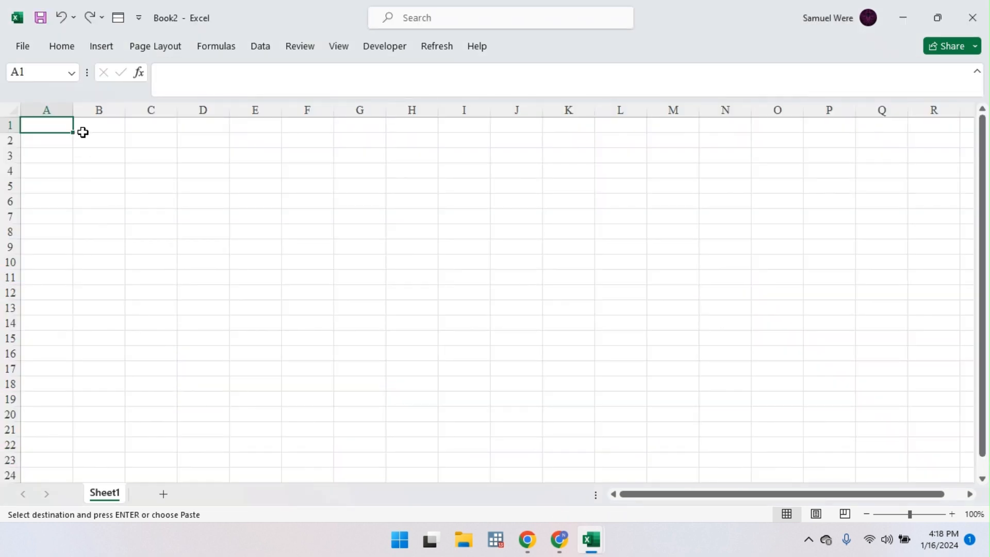
right_click(49, 127)
left_click(109, 202)
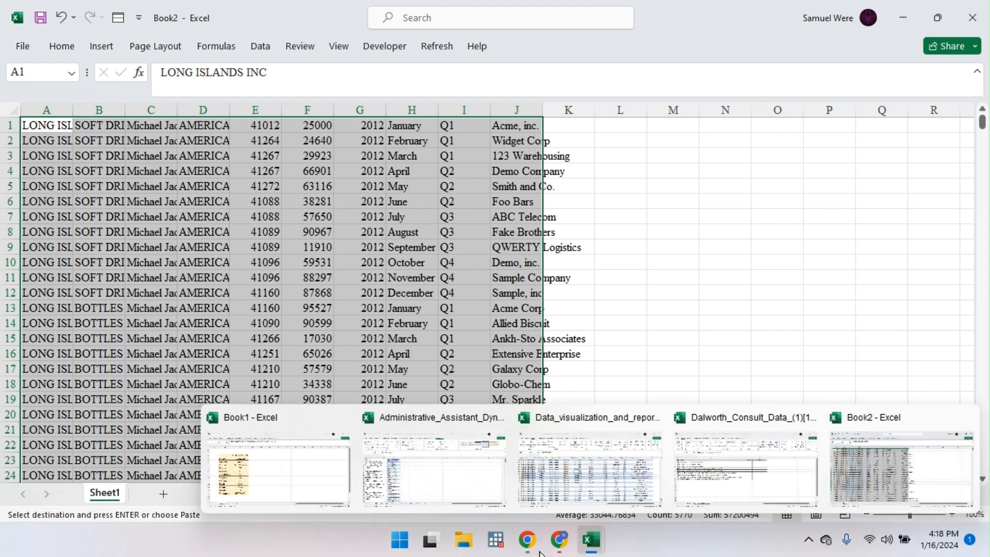
Step: Copy the QUESTIONS objectives list into a new second sheet of Book2
mouse_move(592, 547)
left_click(589, 467)
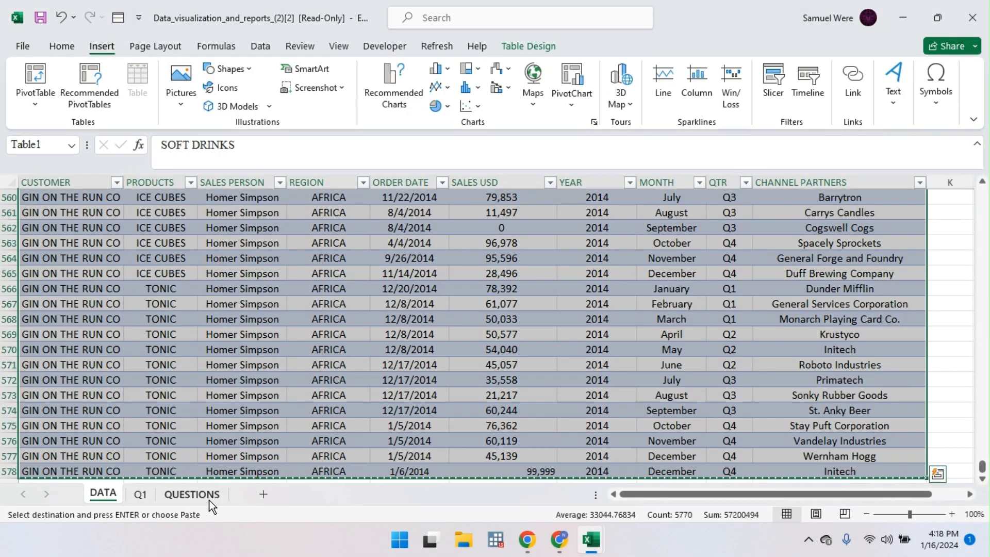
left_click(192, 493)
left_click(149, 242)
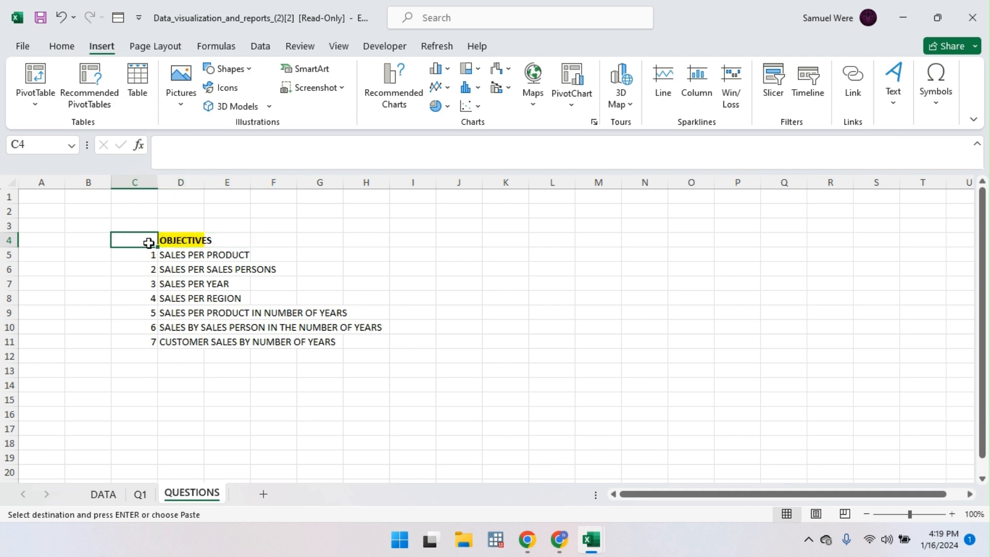
key("ctrl+a")
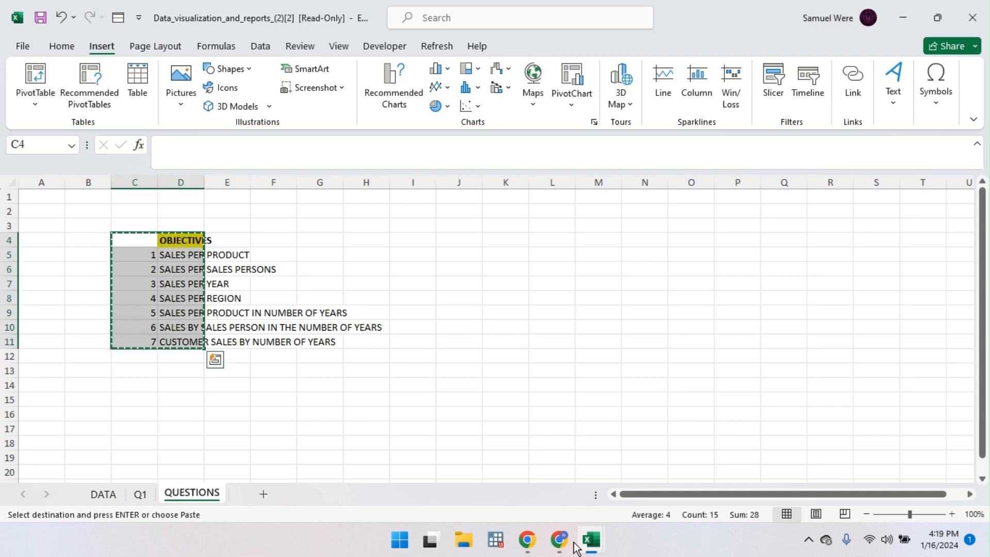
mouse_move(591, 542)
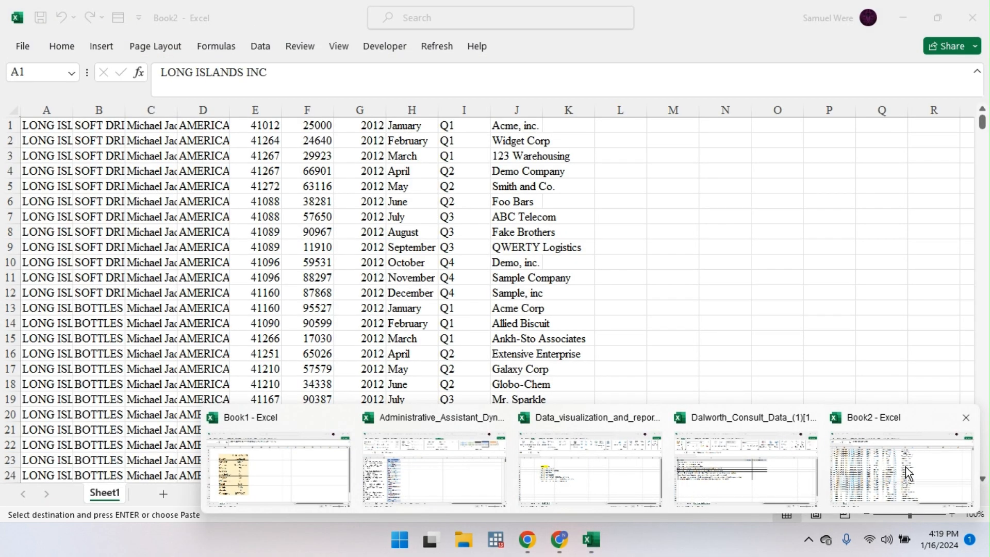
left_click(905, 466)
left_click(163, 494)
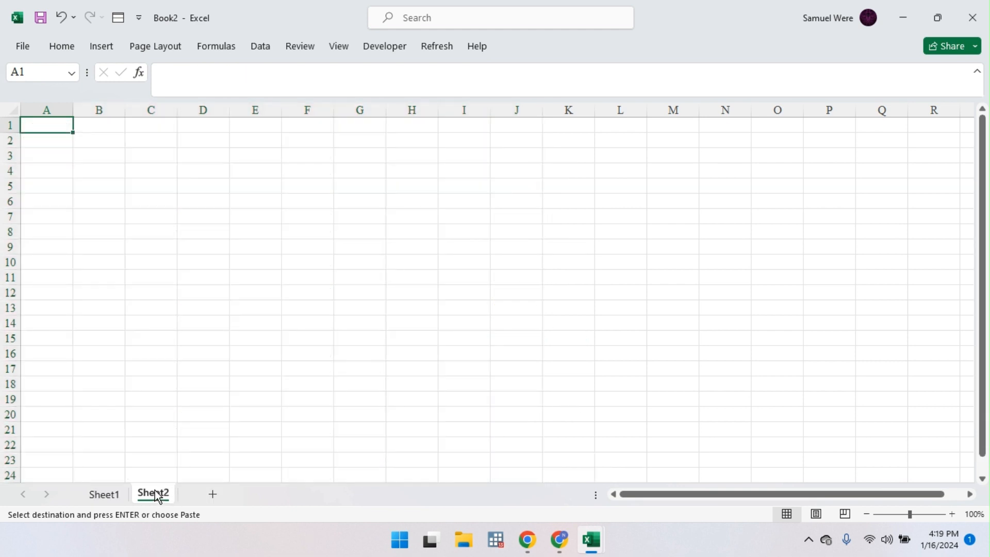
key("ctrl+v")
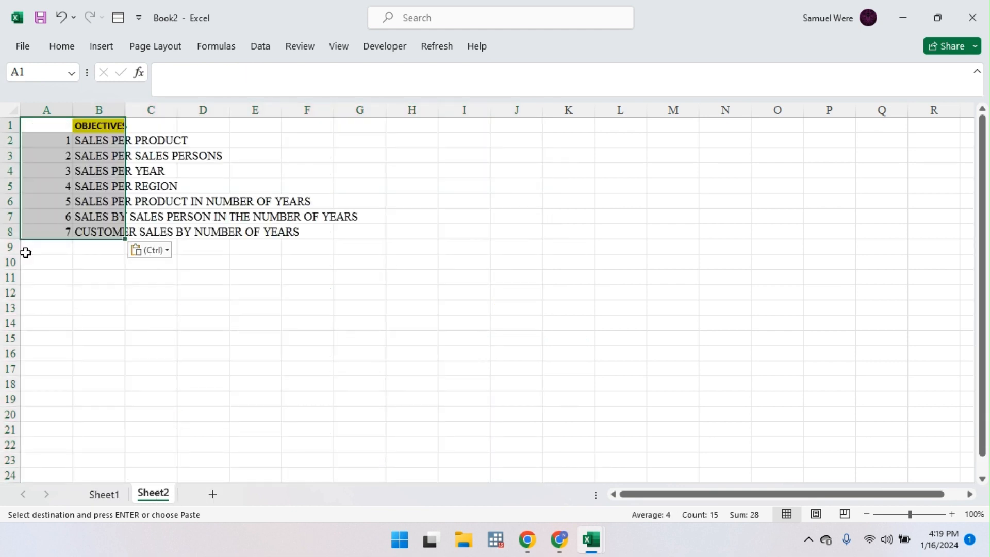
Step: Rename Book2's sheets to Data and Task
left_click(103, 494)
double_click(116, 493)
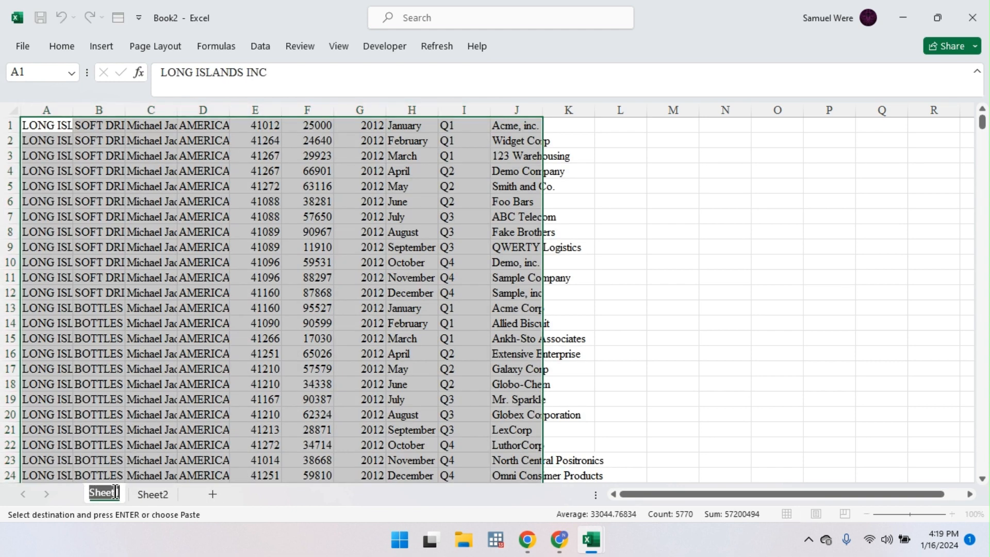
type("Data")
key("Return")
left_click(151, 496)
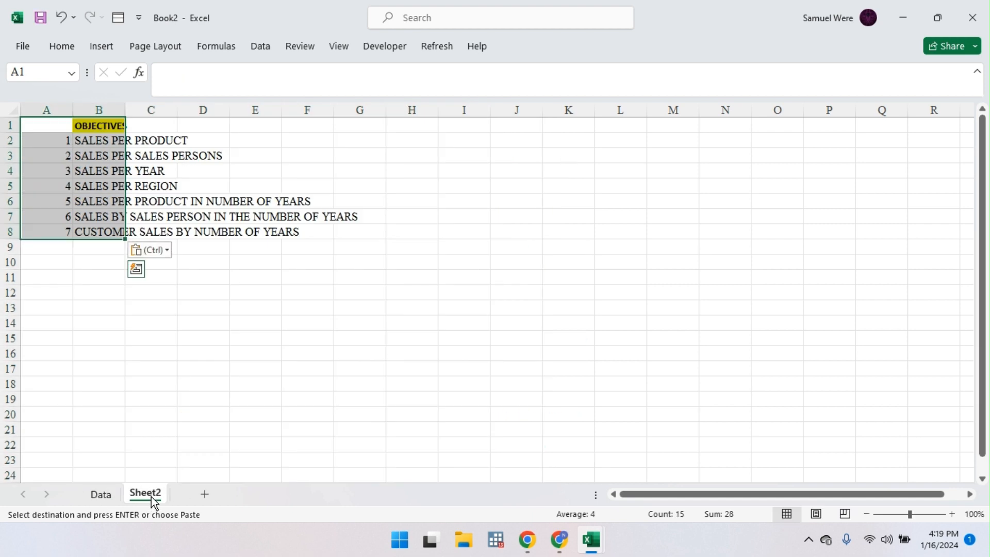
double_click(151, 496)
type("Task")
key("Return")
Step: Return to the original workbook and close it
left_click(109, 500)
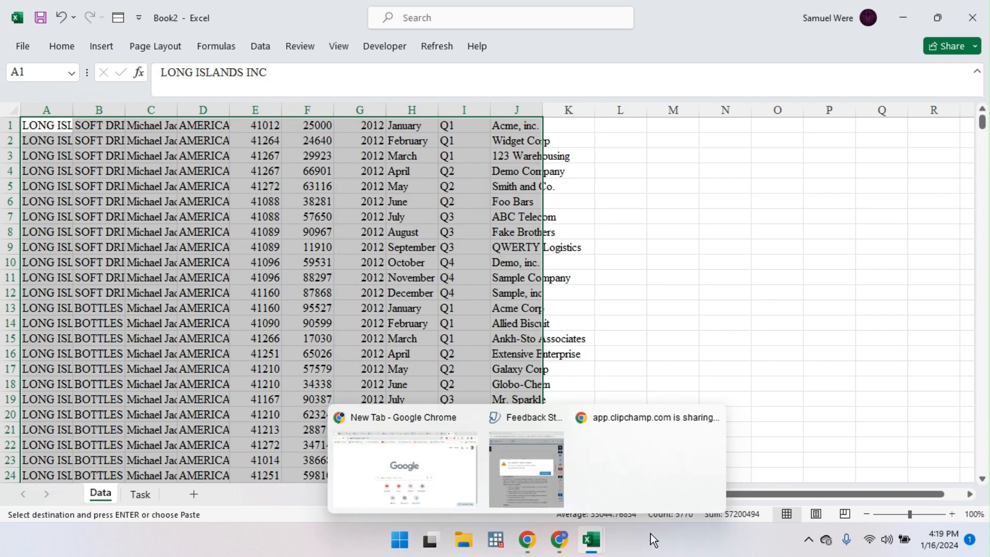
mouse_move(594, 544)
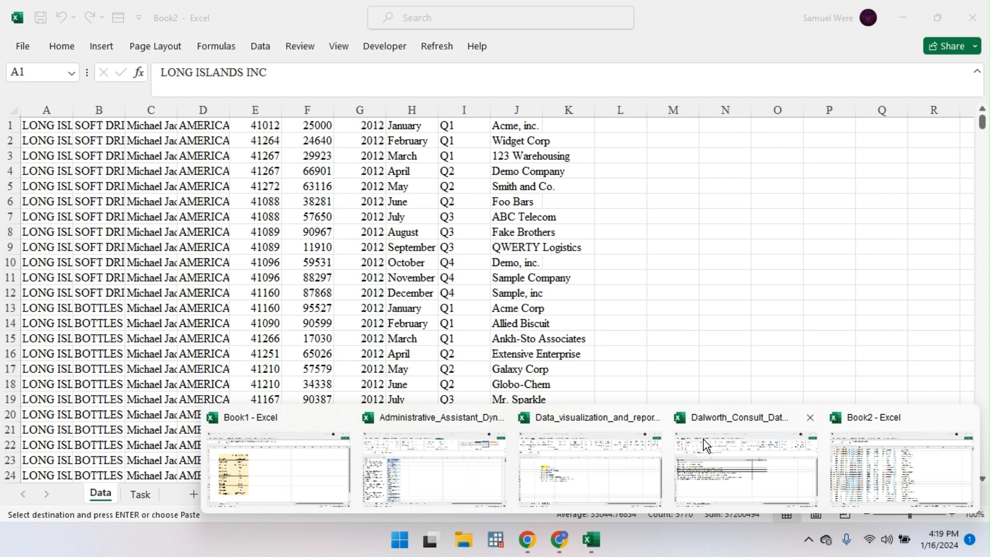
left_click(596, 469)
left_click(973, 18)
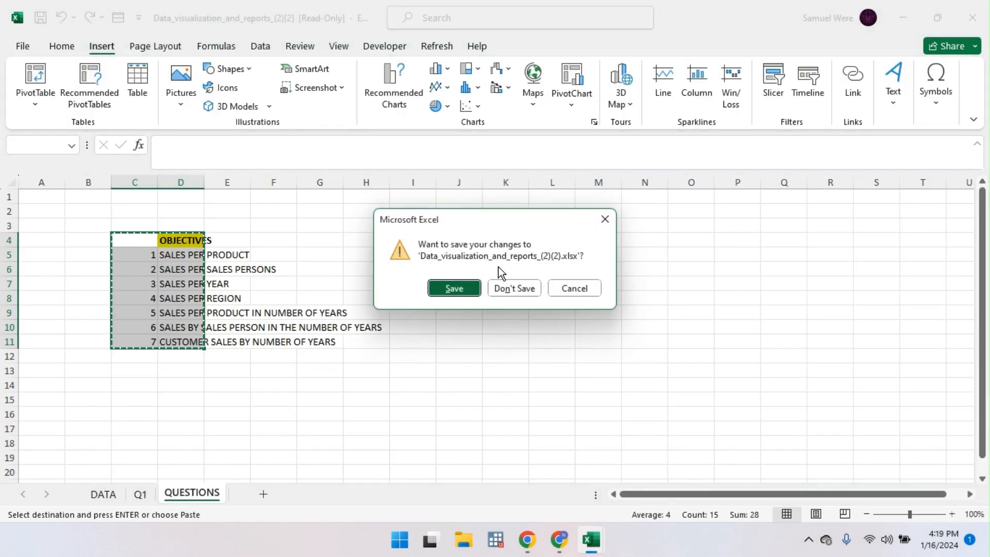
Step: Discard the original's changes and reopen 'Data visualization and reports (2)' from the recent files
left_click(513, 288)
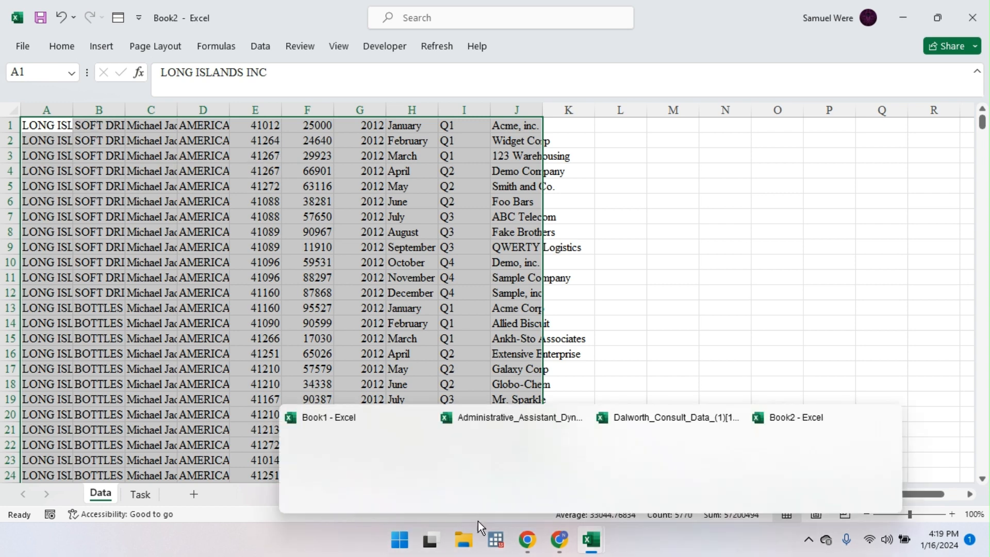
left_click(399, 540)
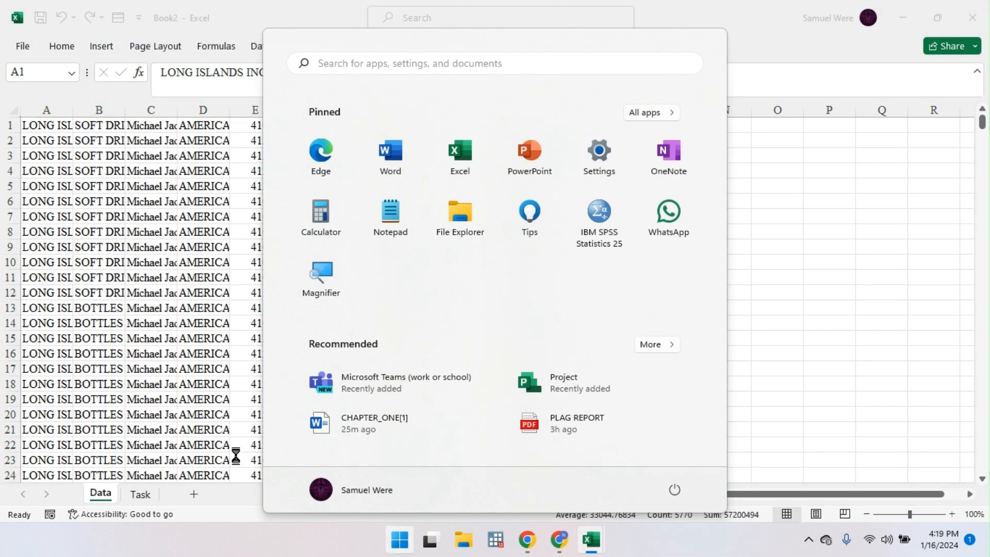
left_click(659, 345)
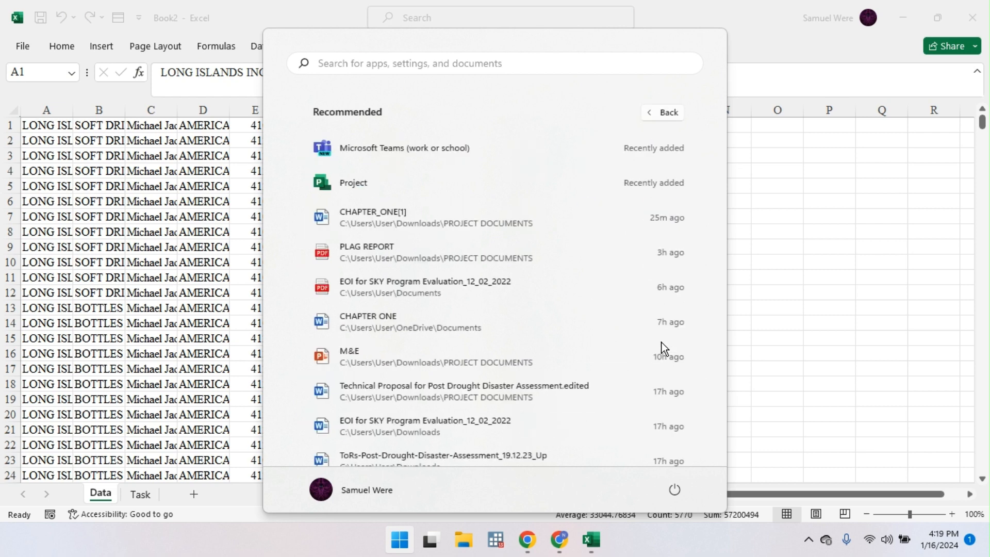
scroll(428, 255, "down", 3)
scroll(428, 254, "down", 5)
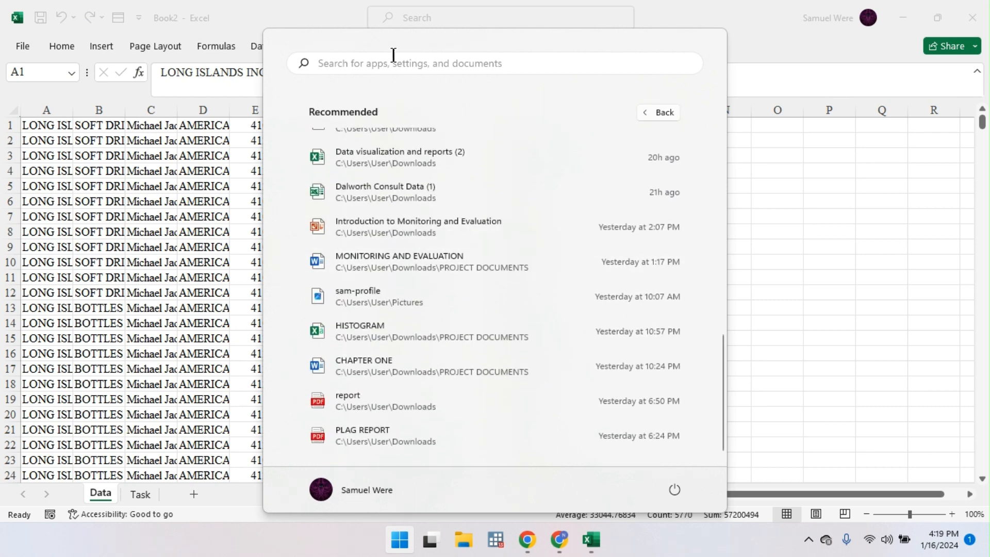
key("Escape")
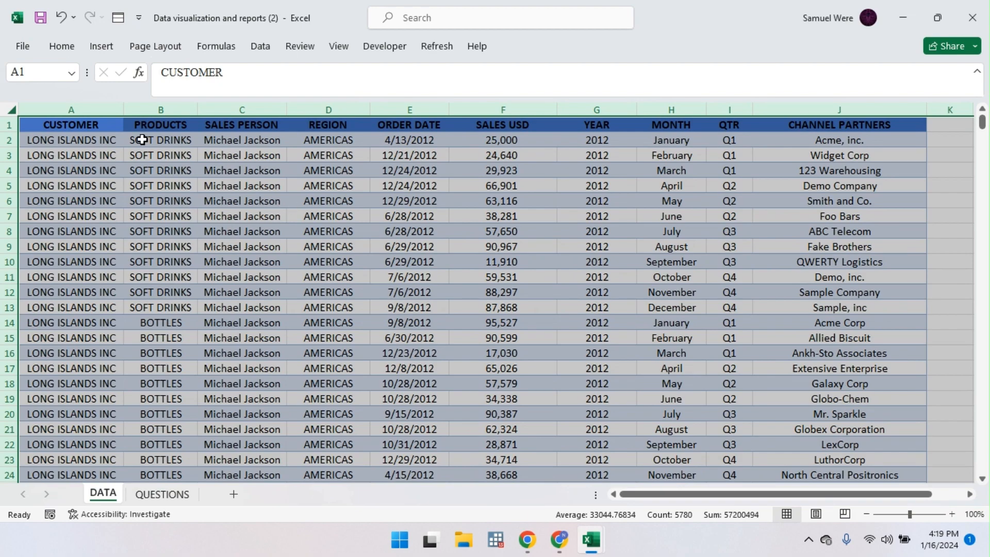
Step: Copy the whole sales table from the reopened workbook, then close that workbook
left_click(32, 126)
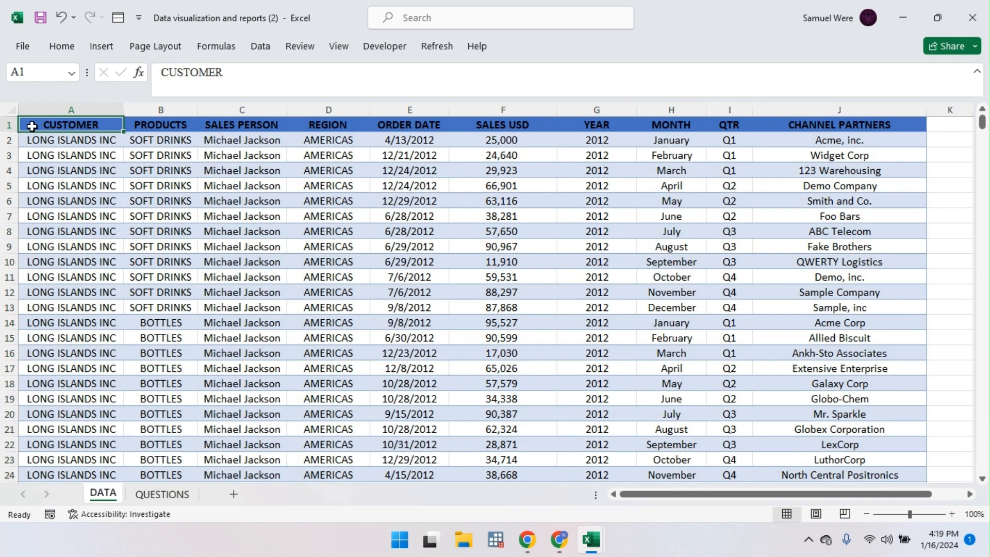
key("ctrl+shift+Right")
key("ctrl+shift+Down")
key("ctrl+c")
left_click_drag(32, 126, 57, 170)
scroll(57, 171, "up", 20)
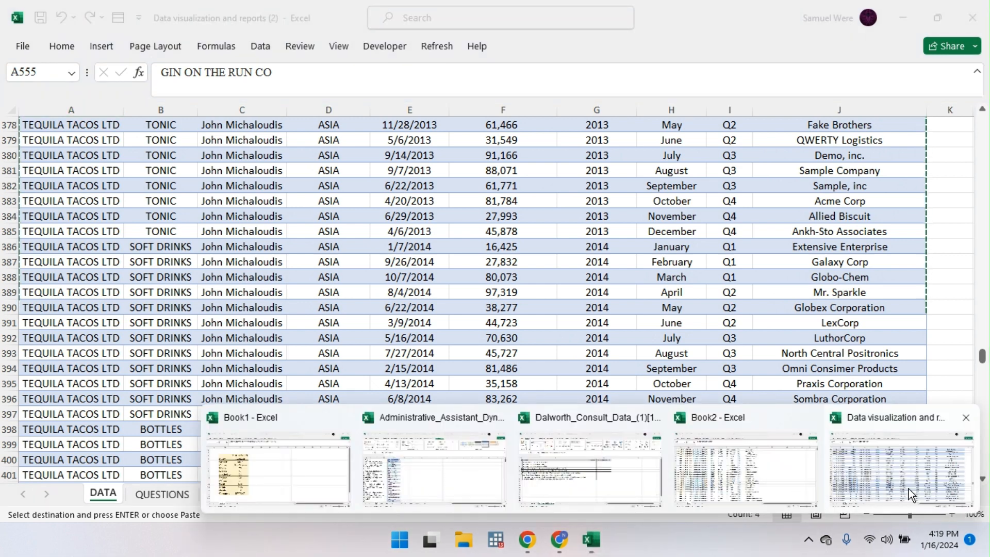
left_click(972, 18)
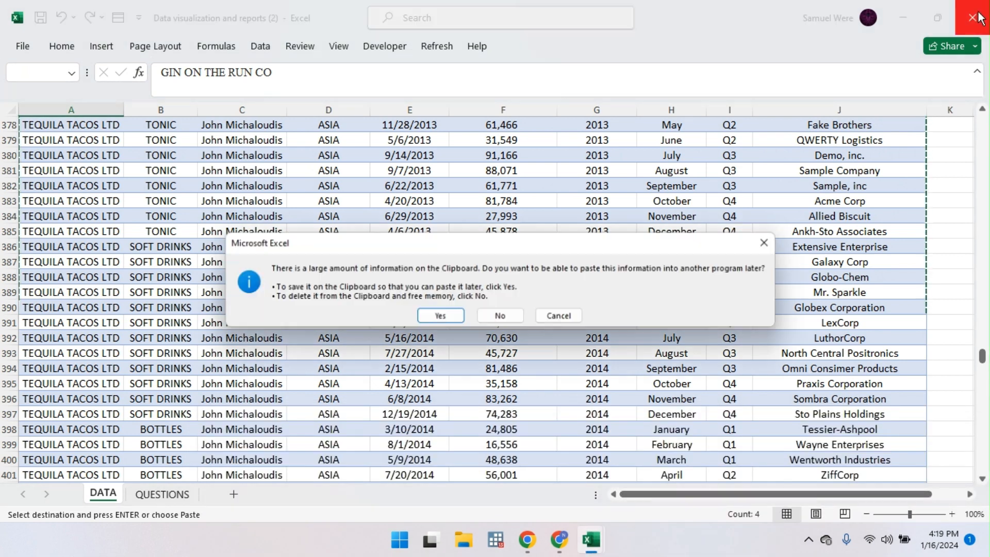
left_click(551, 319)
Step: Paste the sales records into Book2 and convert them to a table with Ctrl+T
mouse_move(591, 540)
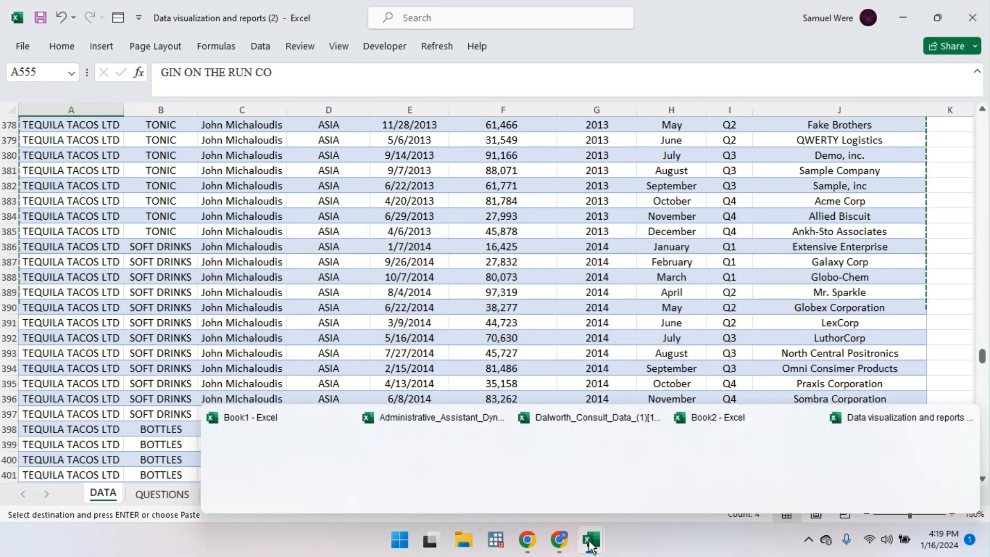
left_click(750, 451)
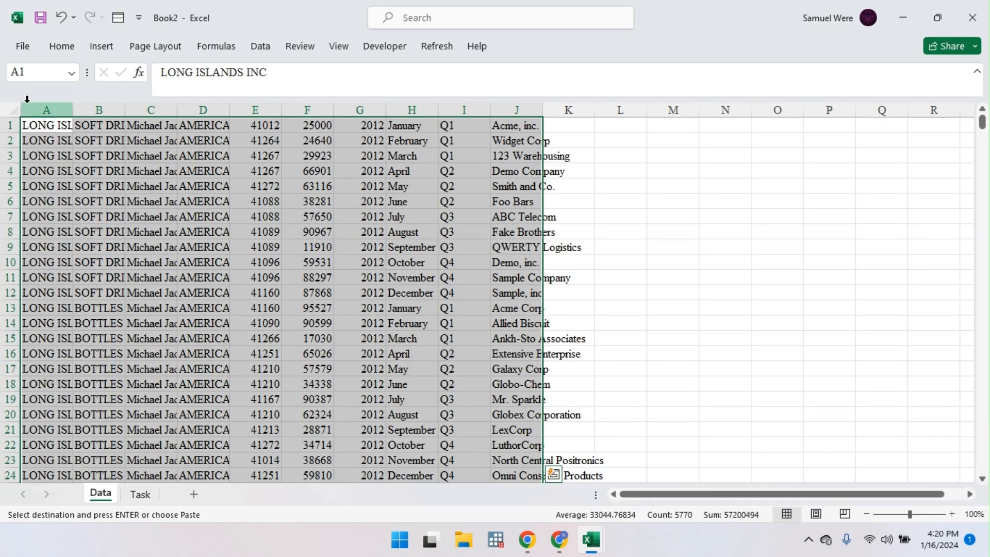
key("ctrl+v")
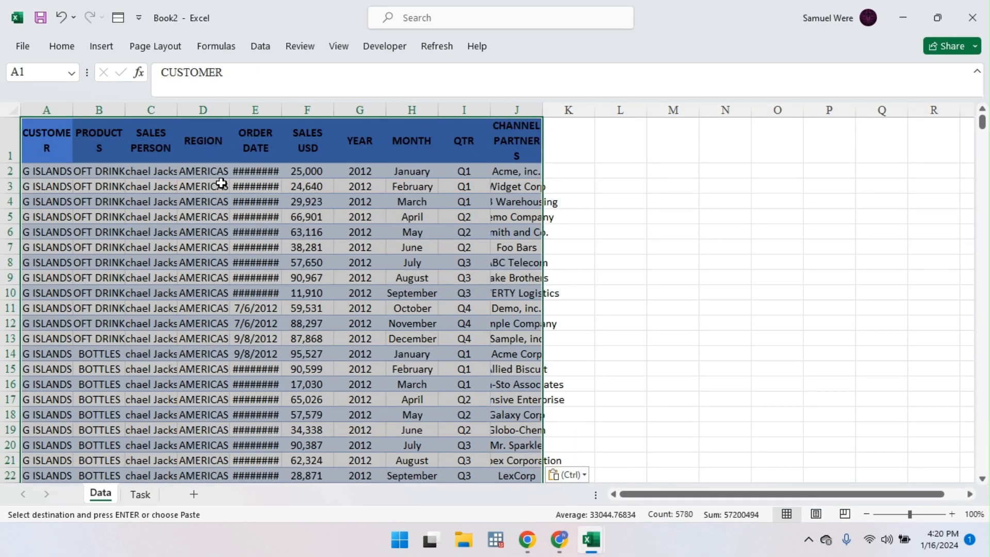
left_click(564, 473)
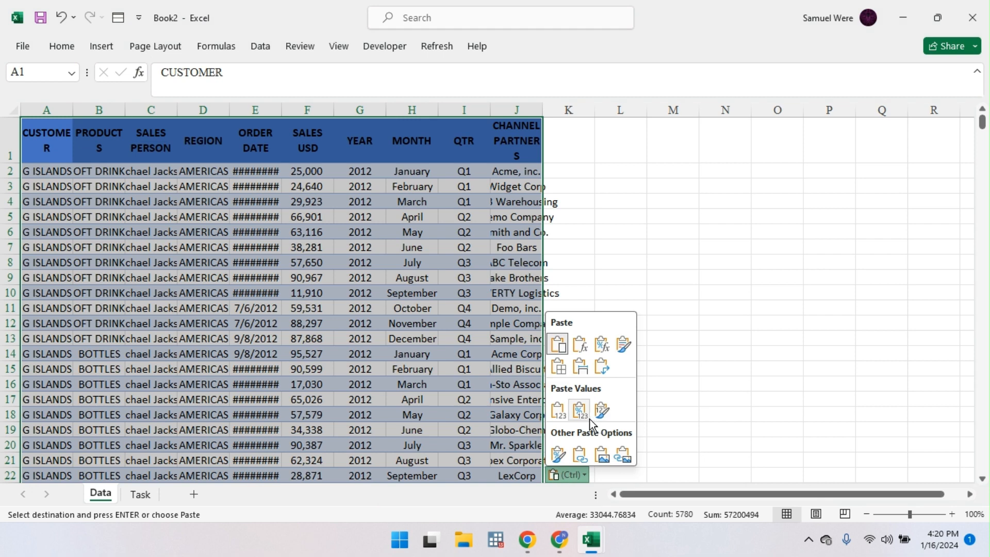
left_click(569, 473)
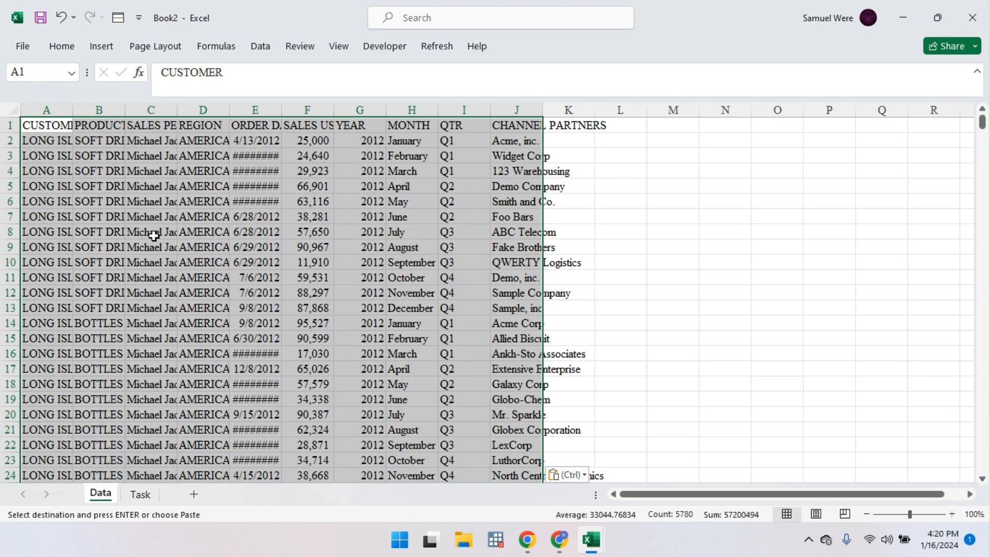
key("Escape")
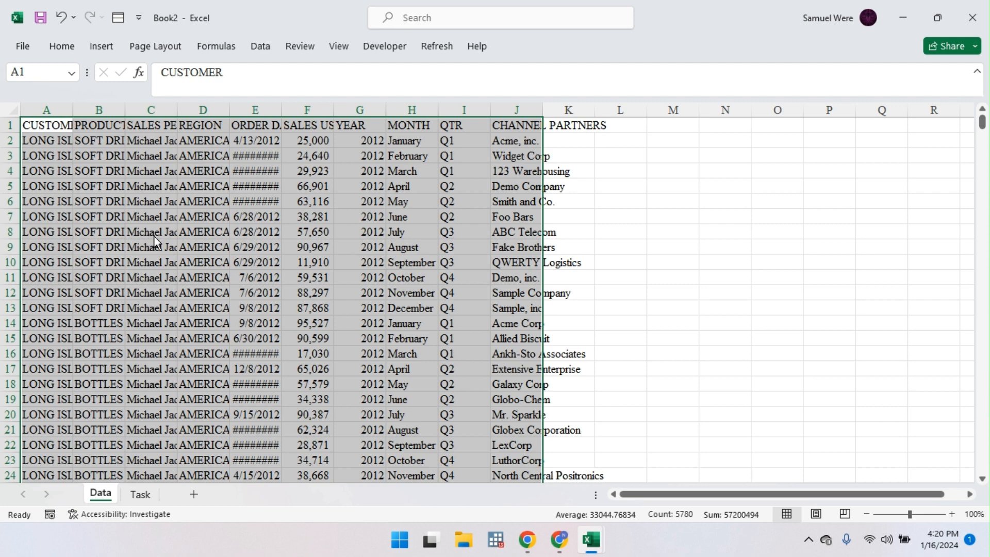
key("ctrl+t")
key("Return")
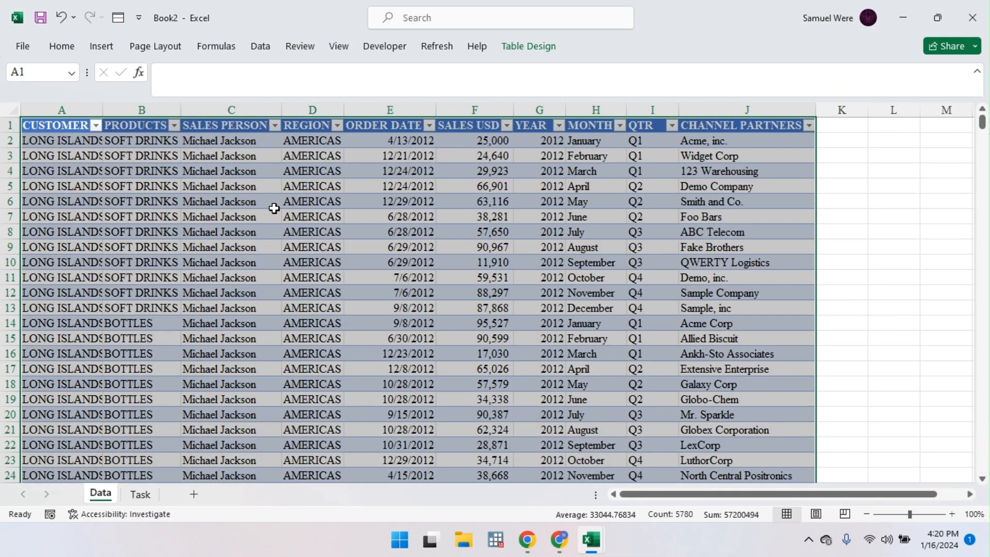
Step: Autofit all column widths of the Data table to their contents
key("alt")
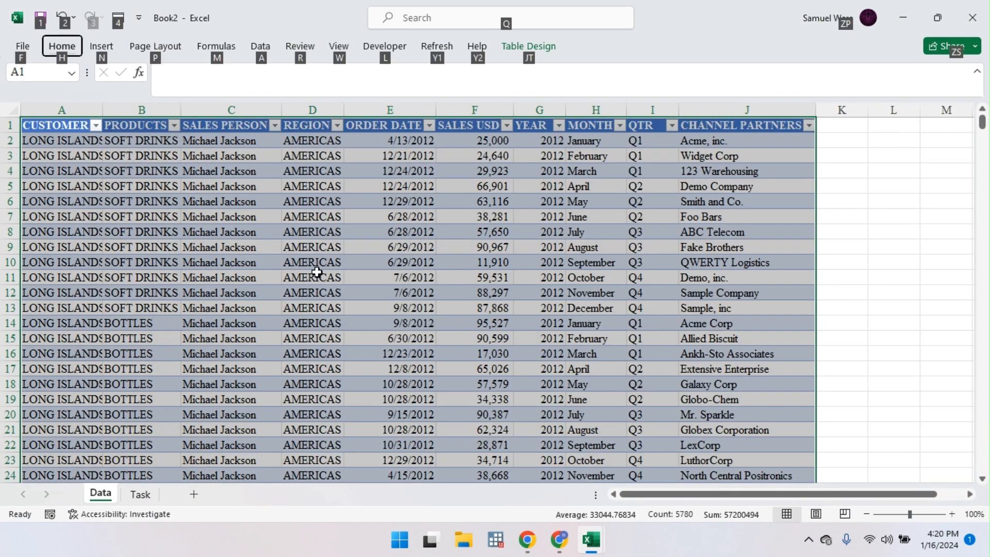
key("h")
key("o")
key("i")
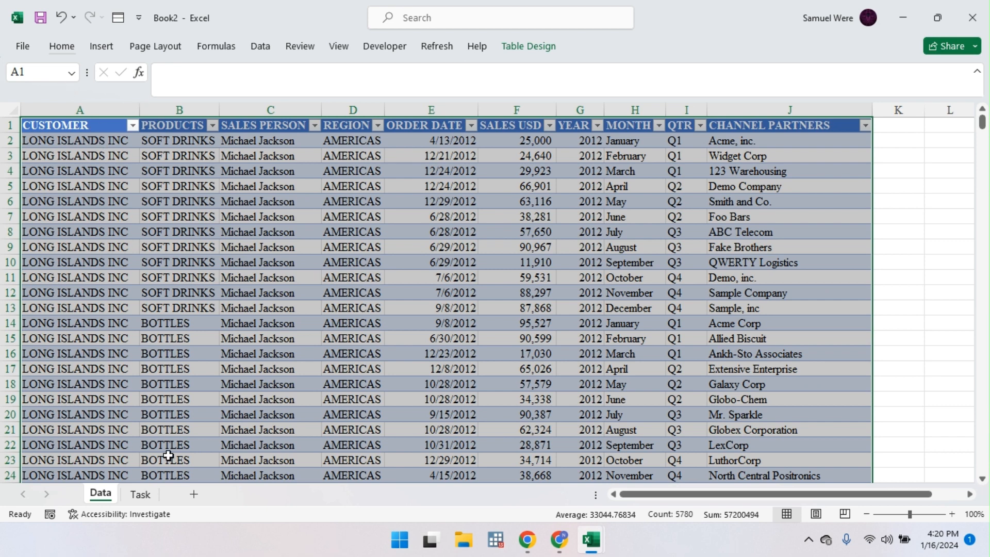
Step: Add a new sheet after Task and name it Q1
left_click(193, 495)
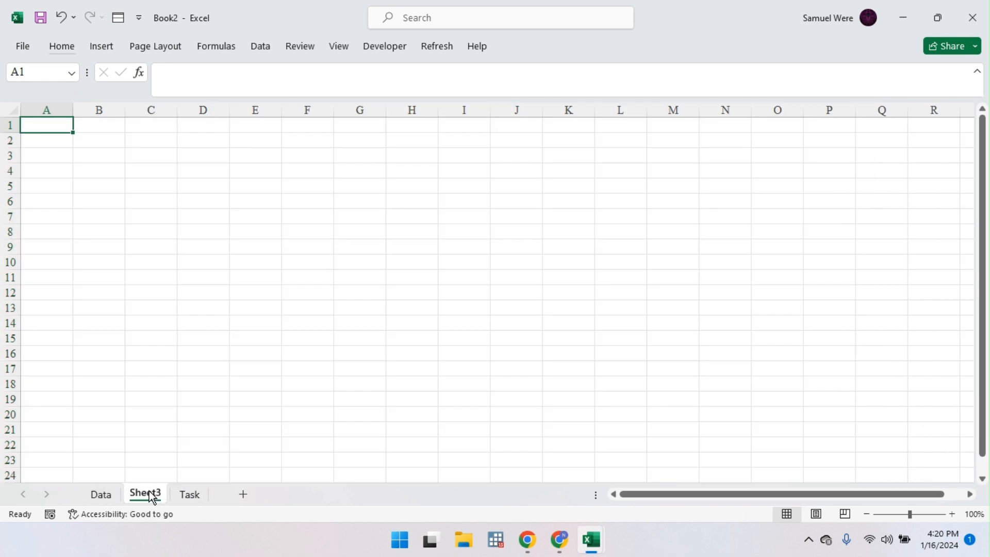
left_click_drag(150, 496, 213, 499)
double_click(190, 496)
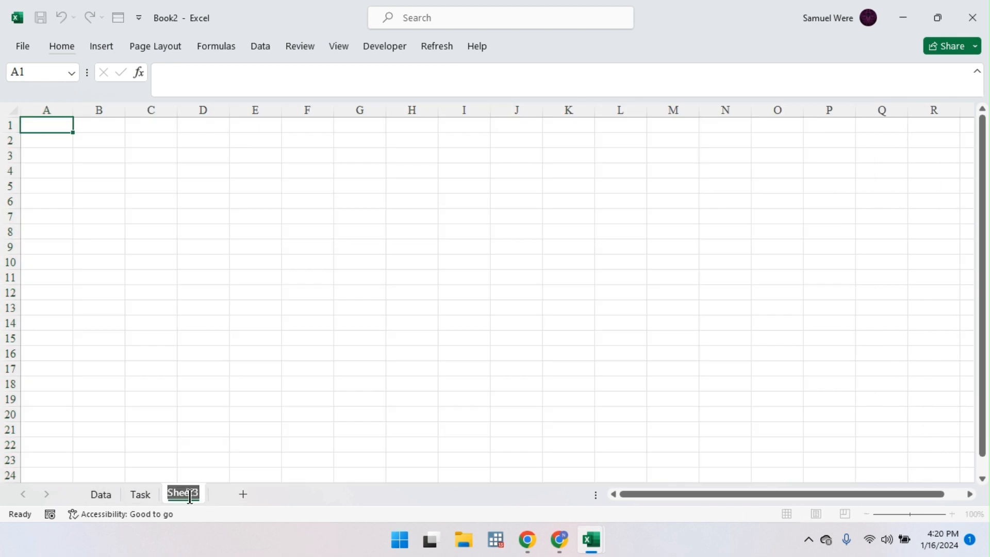
type("Q1")
key("Return")
left_click(101, 496)
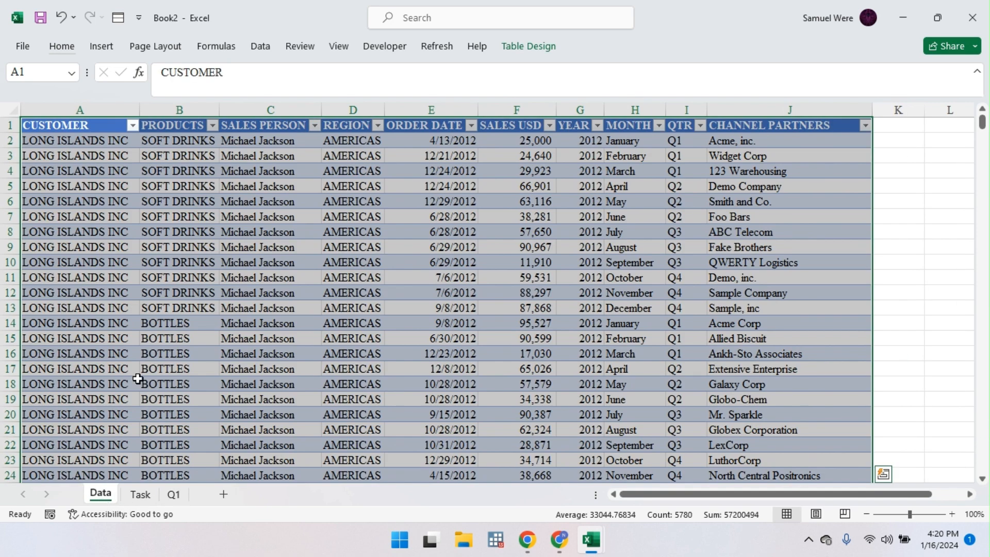
double_click(106, 49)
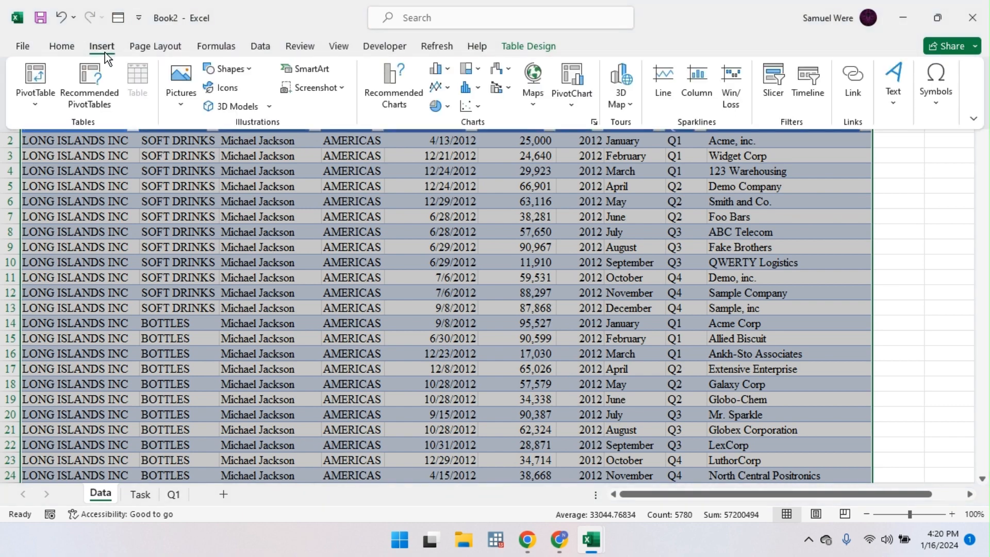
Step: Create a PivotTable from Table1 on the existing worksheet at Q1!B3
left_click(35, 78)
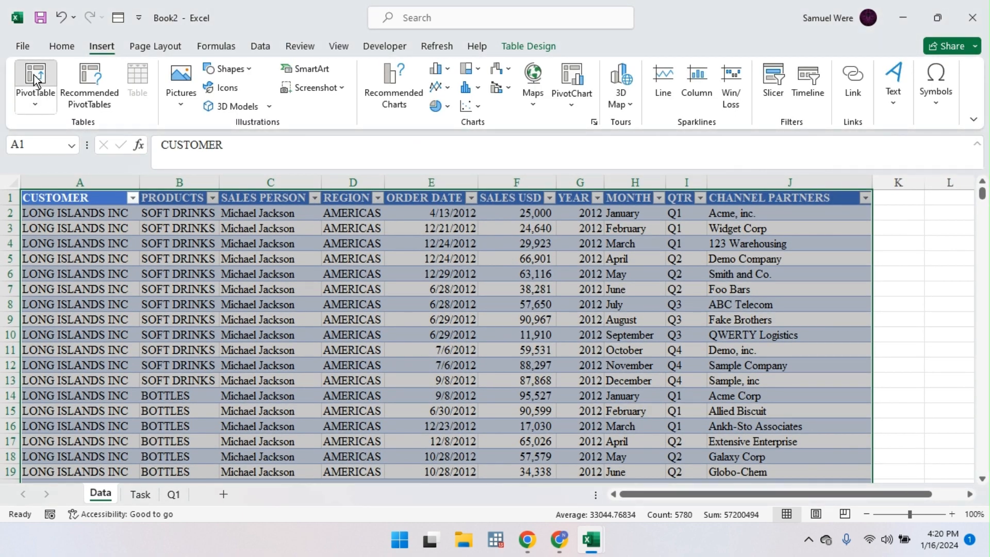
left_click(252, 328)
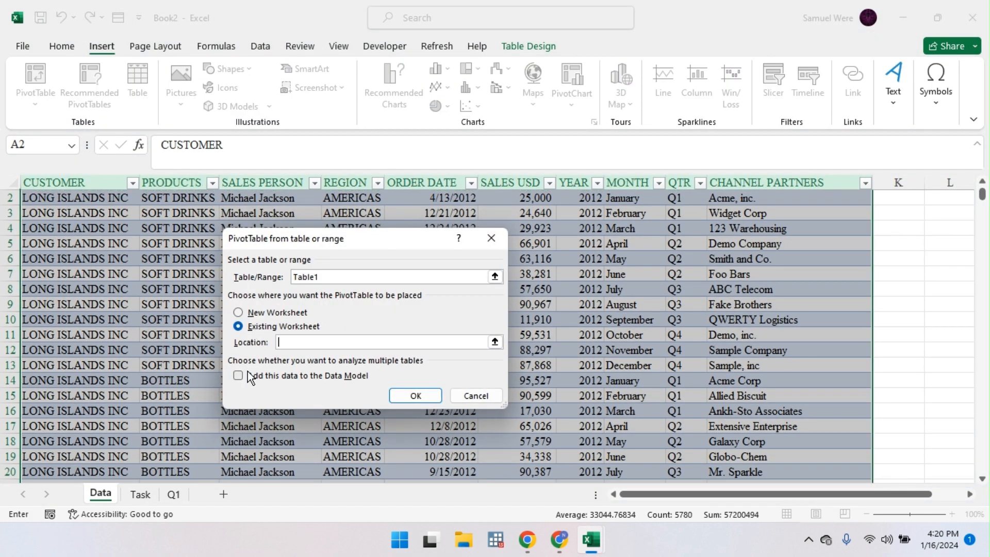
left_click(496, 342)
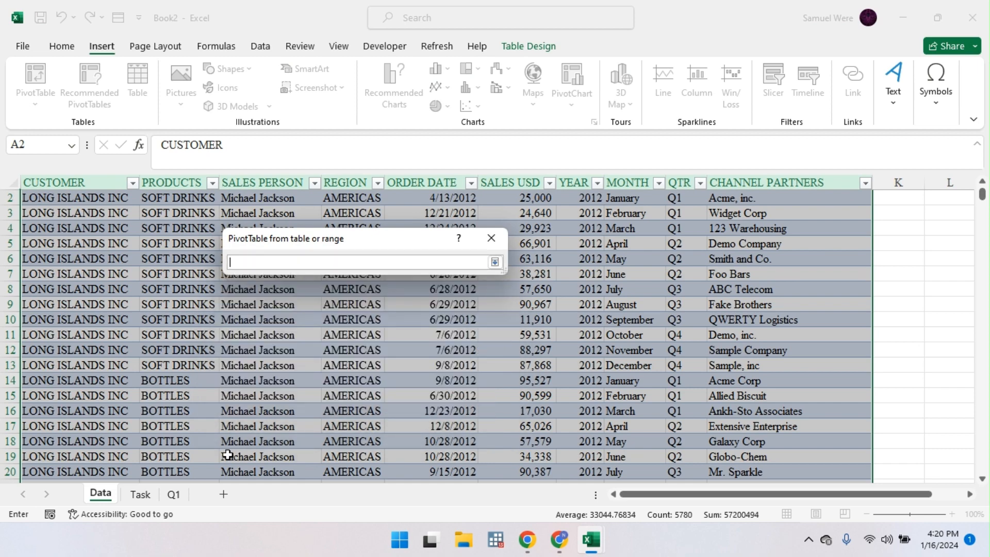
left_click(174, 494)
left_click(87, 235)
key("Return")
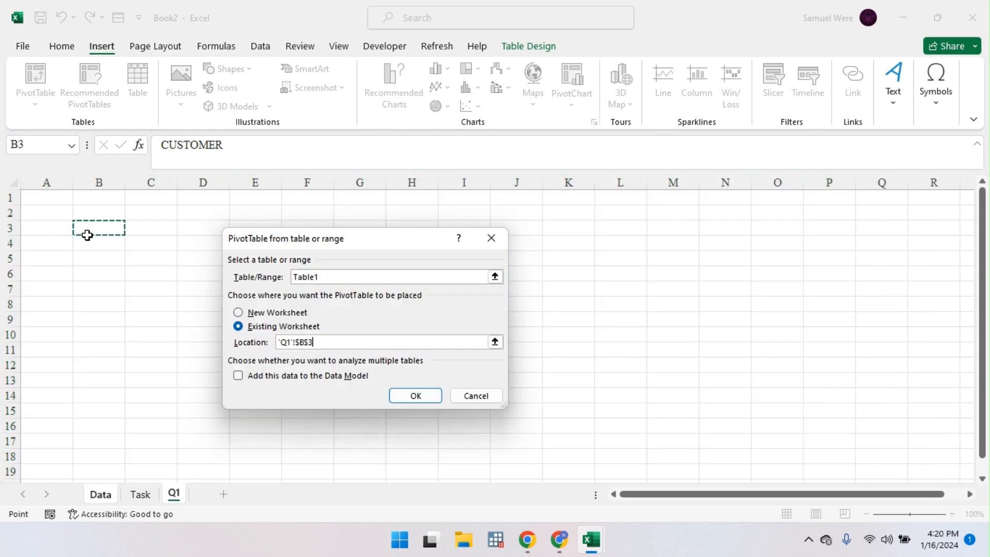
left_click(403, 398)
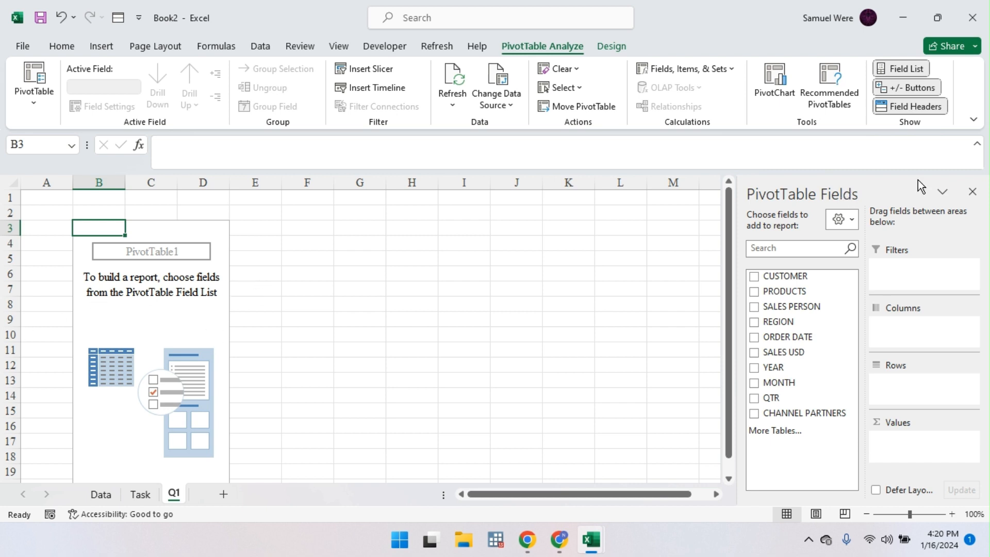
Step: Hide the PivotTable field list and make several clicks on the sheet and ribbon
left_click(974, 192)
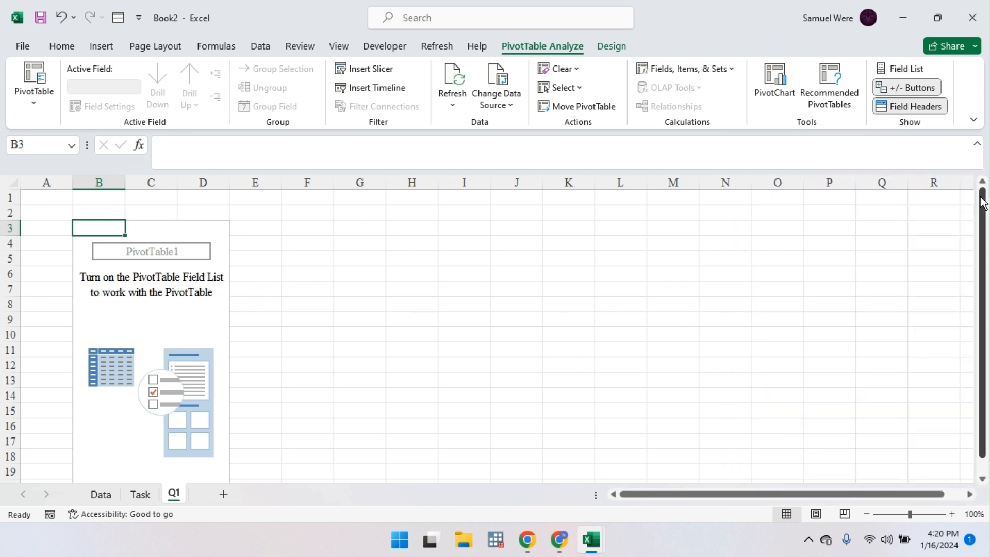
left_click(148, 329)
left_click(359, 324)
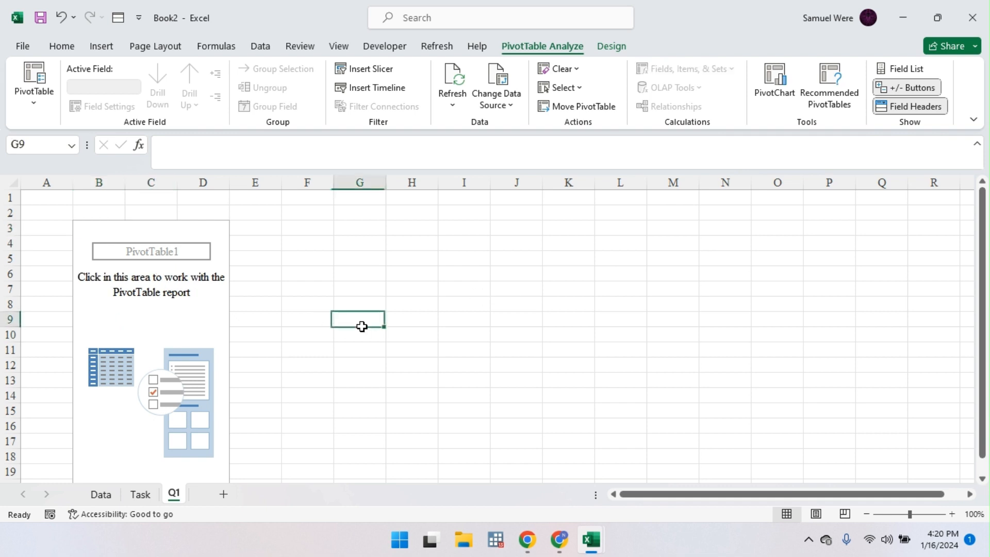
left_click(189, 304)
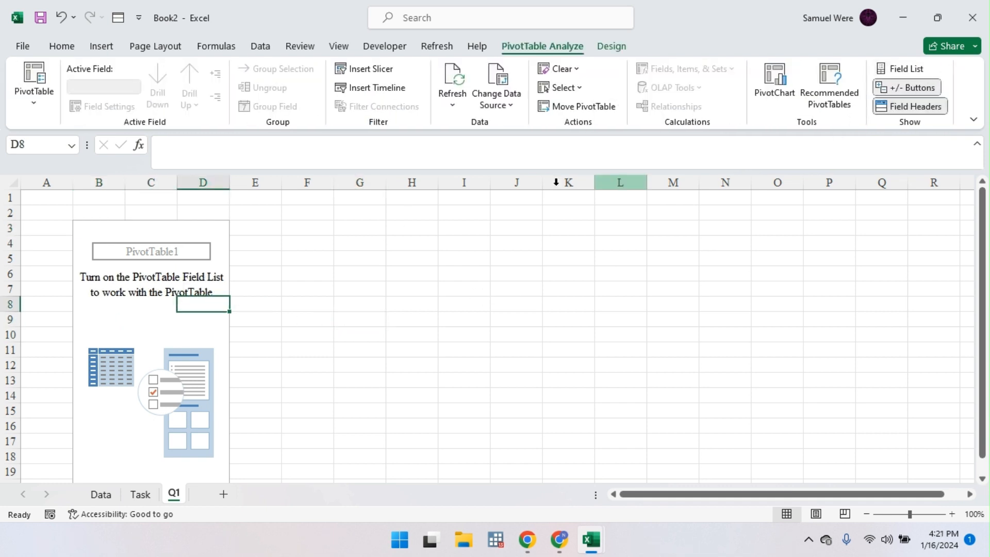
left_click(58, 48)
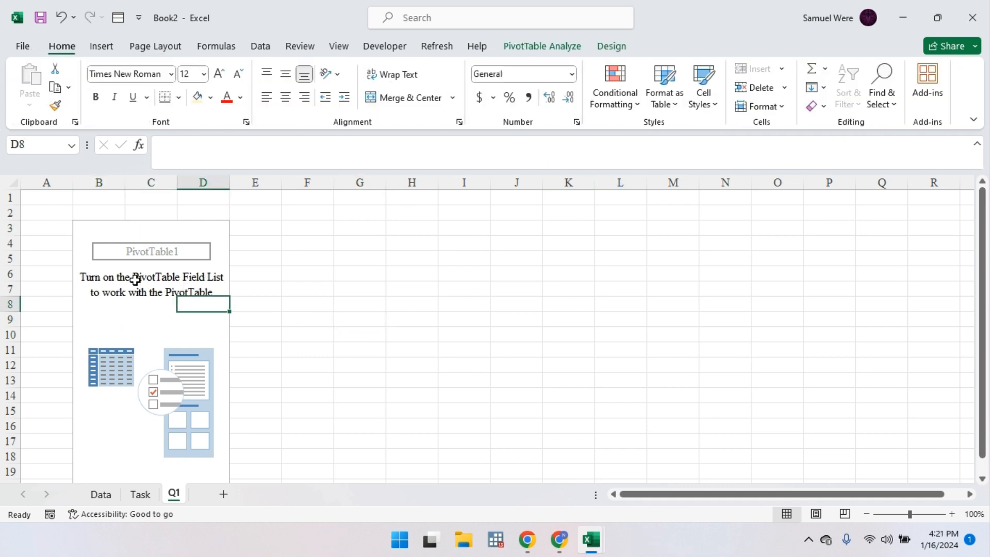
left_click(143, 322)
left_click(167, 346)
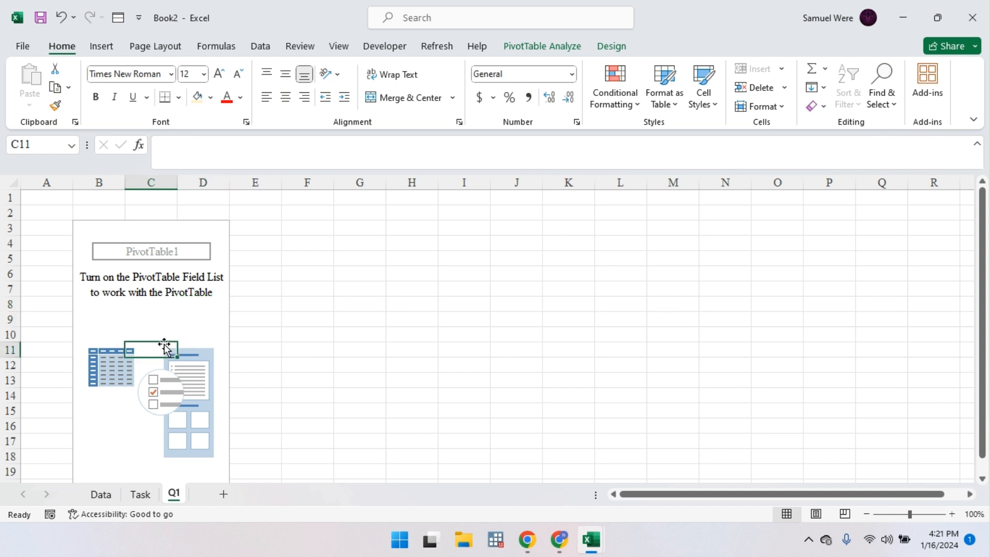
left_click(150, 288)
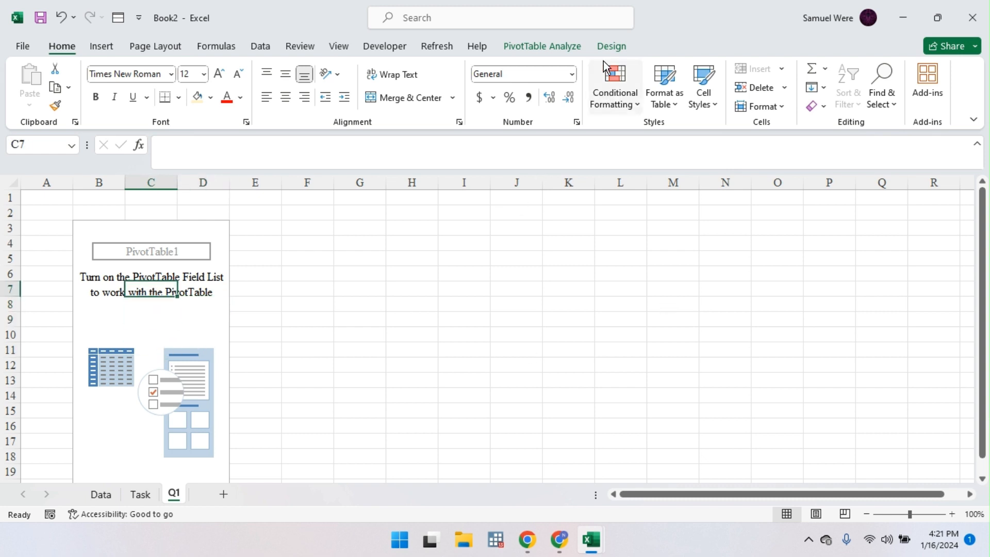
Step: Show the field list again and set its layout to Side-By-Side
left_click(566, 55)
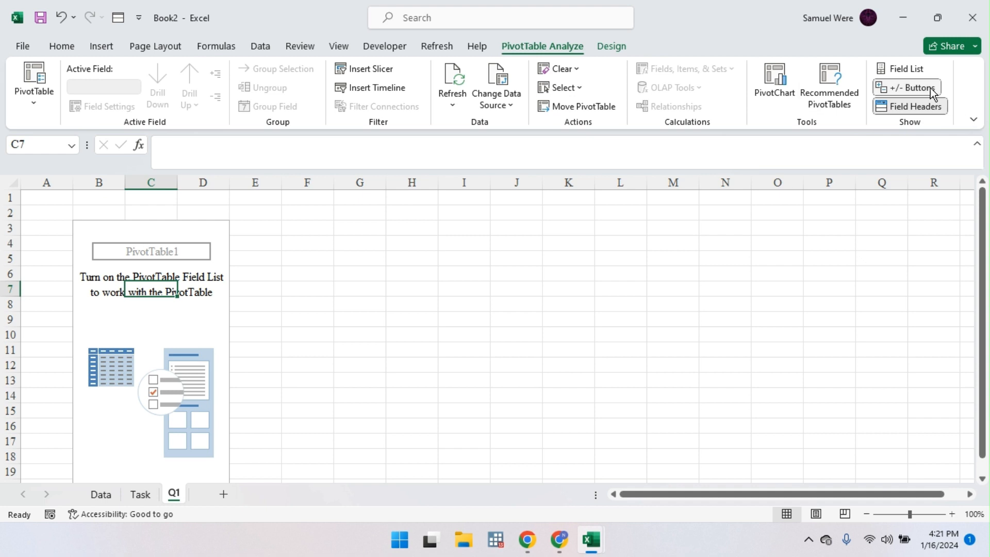
left_click(907, 70)
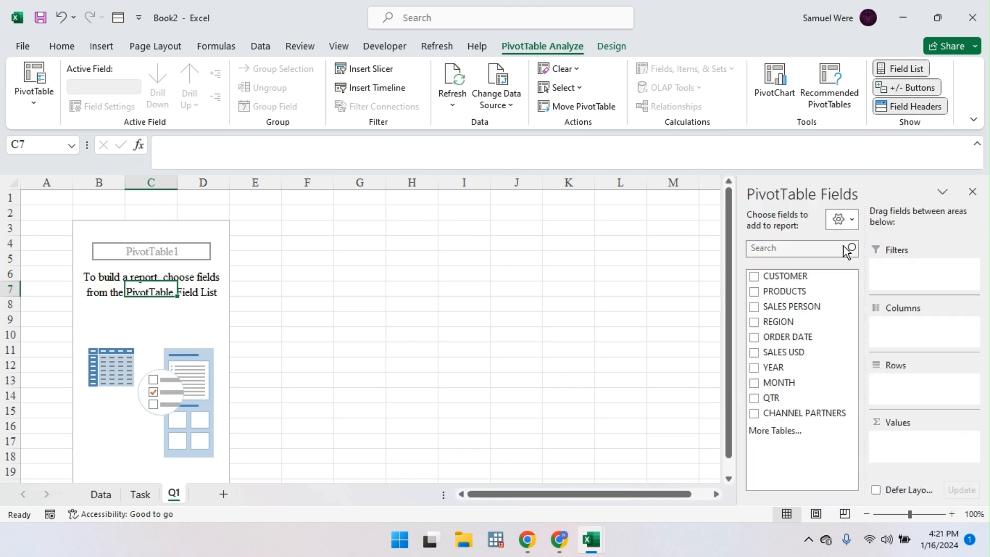
left_click(851, 220)
left_click(828, 253)
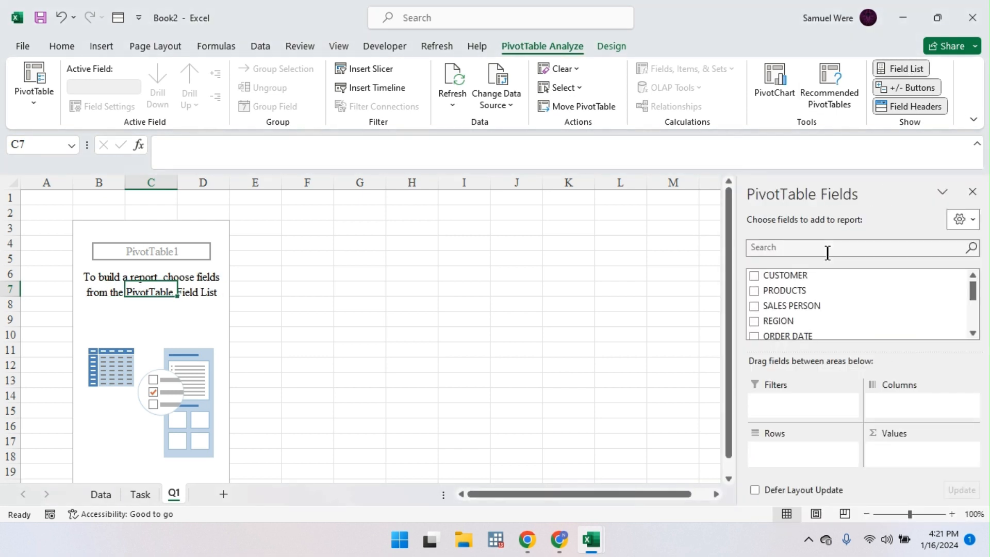
left_click(964, 227)
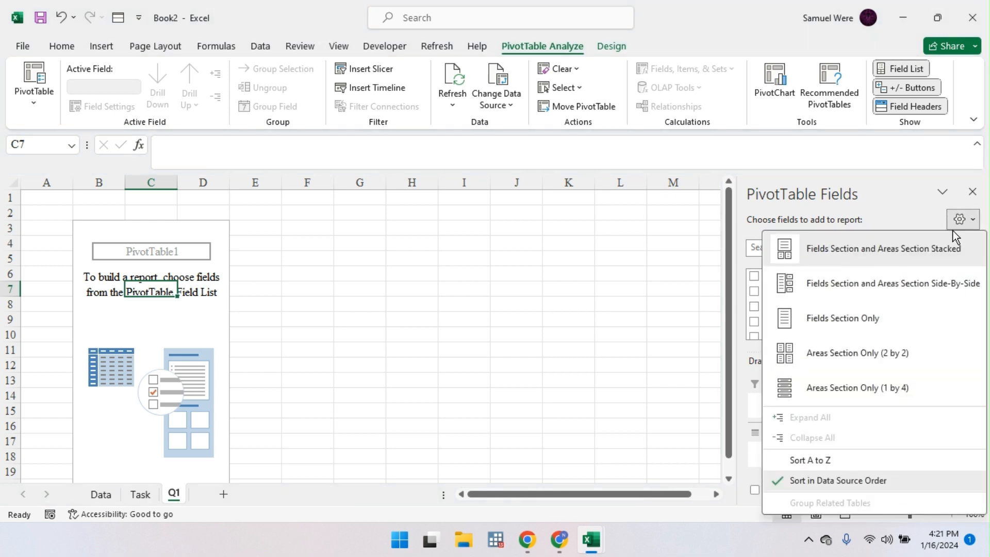
left_click(868, 219)
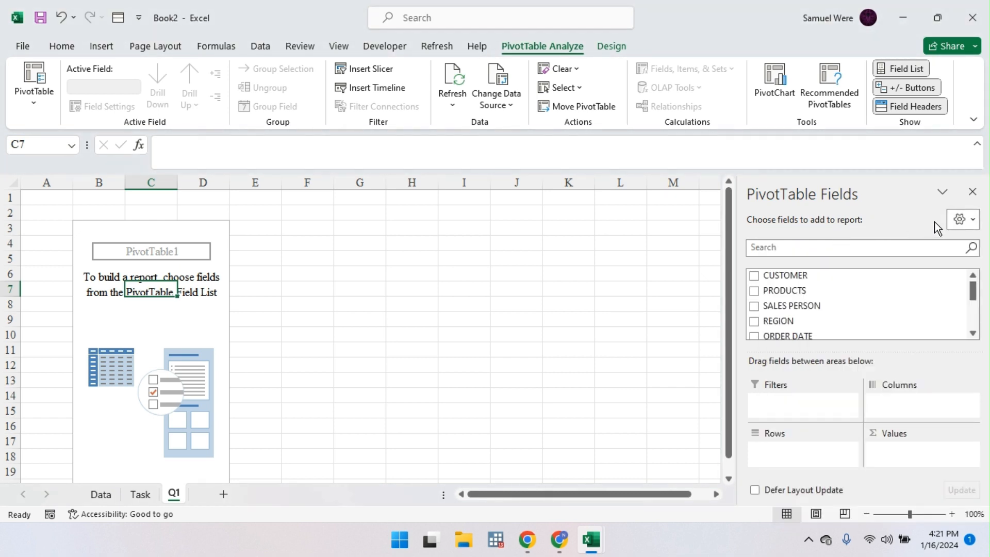
left_click(962, 228)
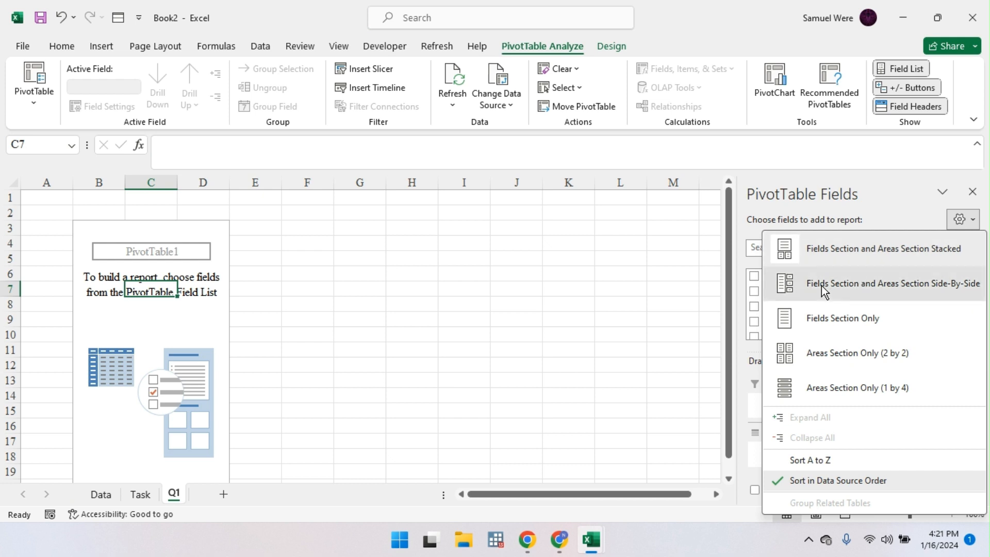
left_click(840, 285)
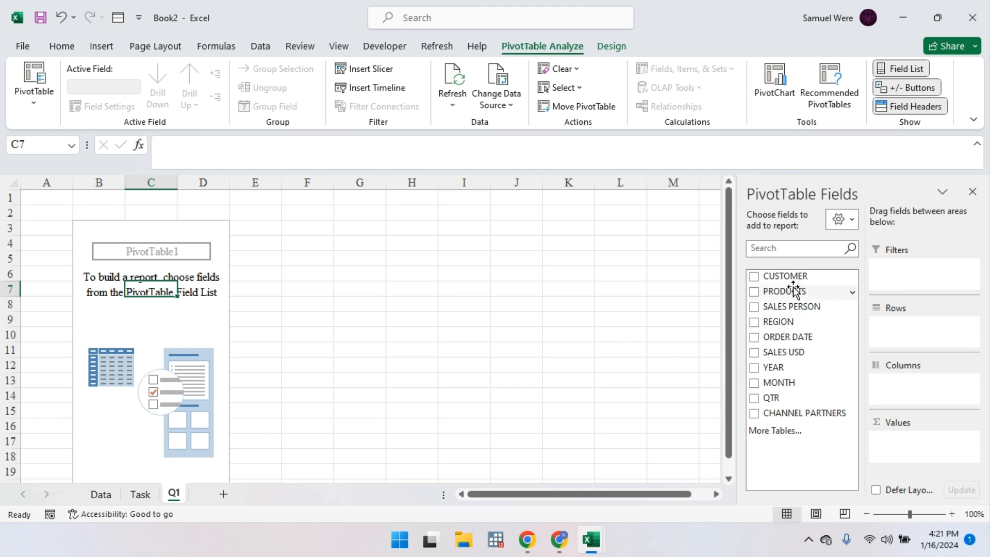
Step: Put PRODUCTS in rows and SALES USD in values, formatted as Currency with 0 decimals
left_click_drag(795, 290, 910, 326)
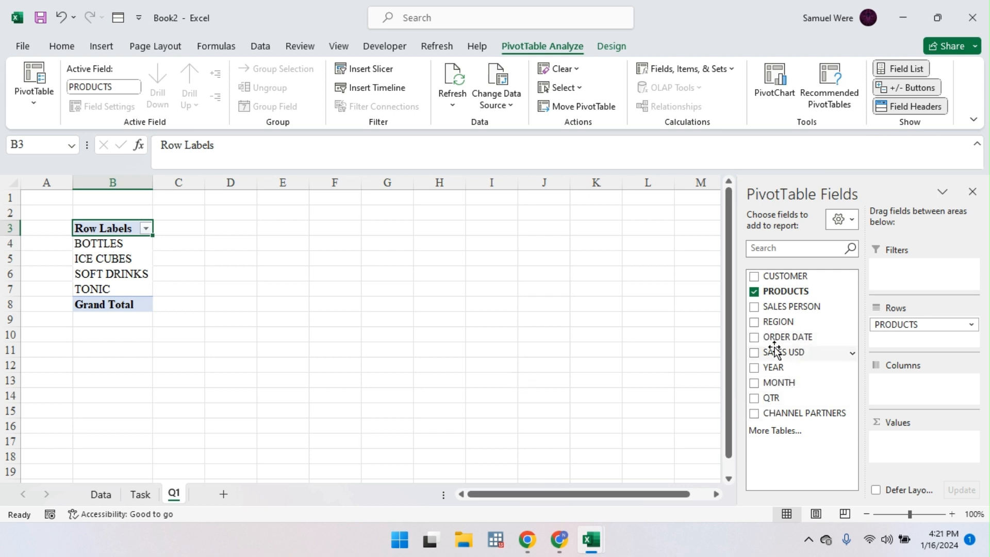
left_click_drag(776, 351, 897, 440)
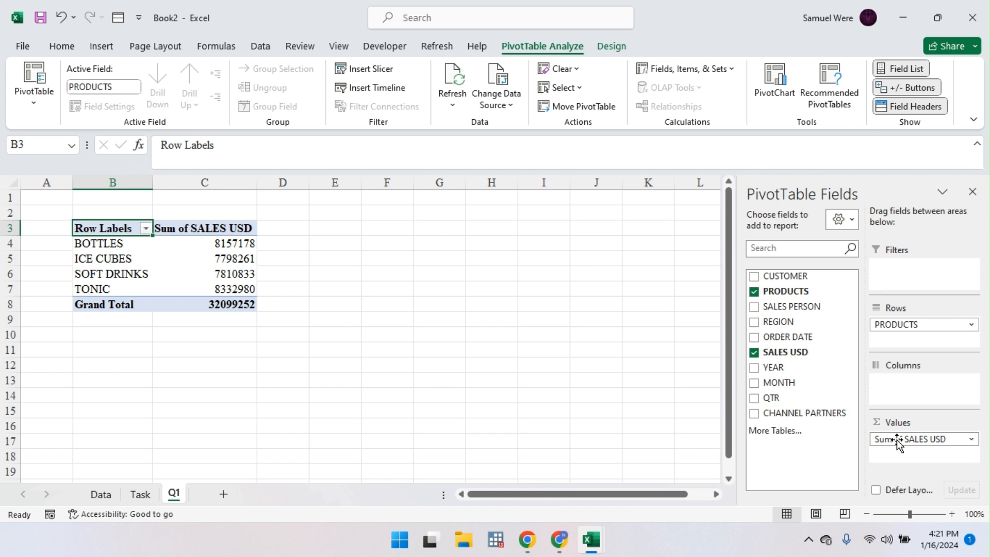
left_click_drag(239, 251, 230, 298)
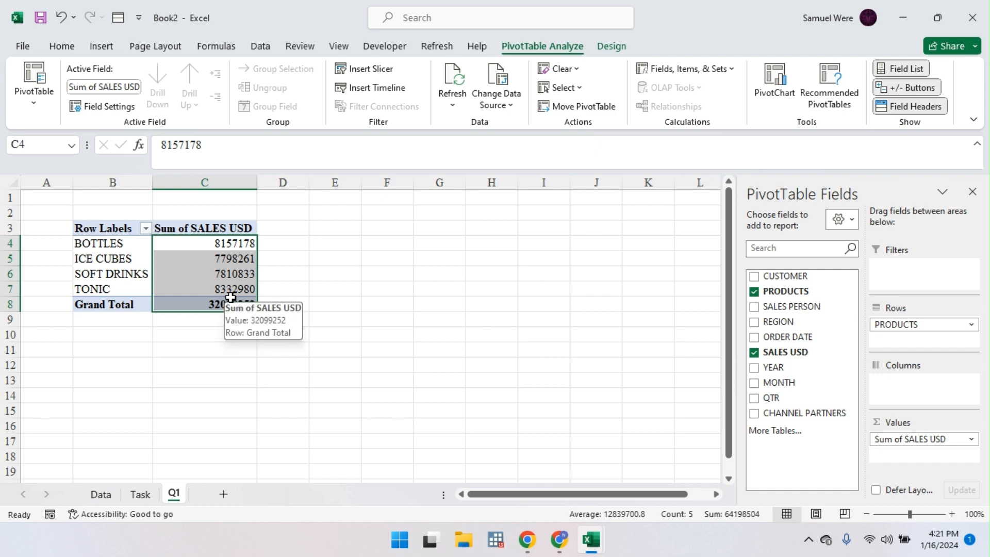
key("ctrl+1")
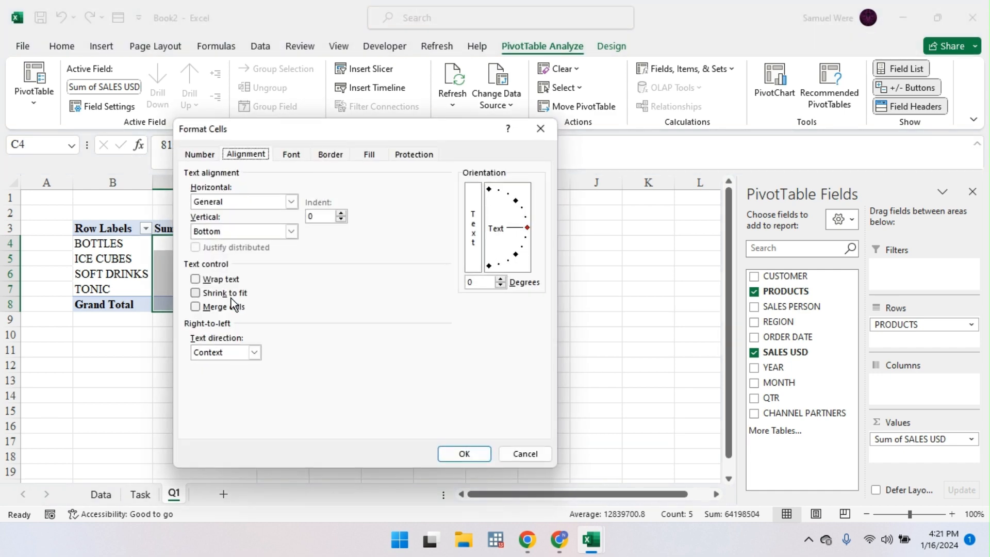
left_click(209, 156)
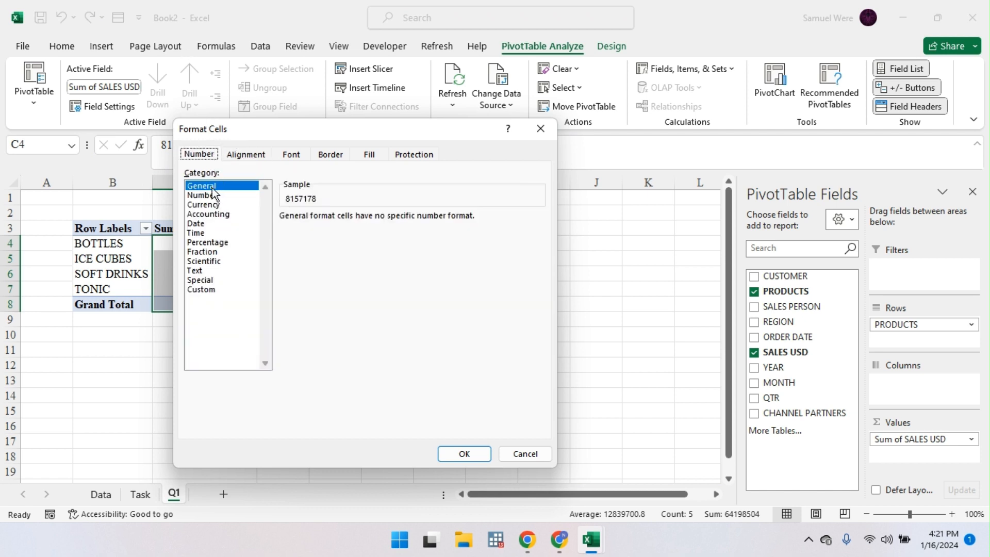
left_click(211, 205)
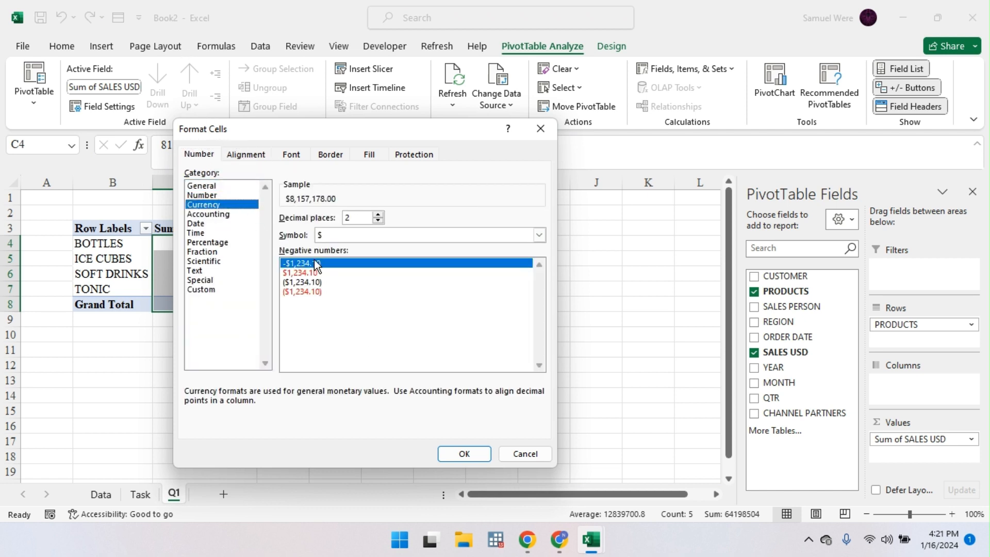
left_click(379, 221)
left_click(379, 221)
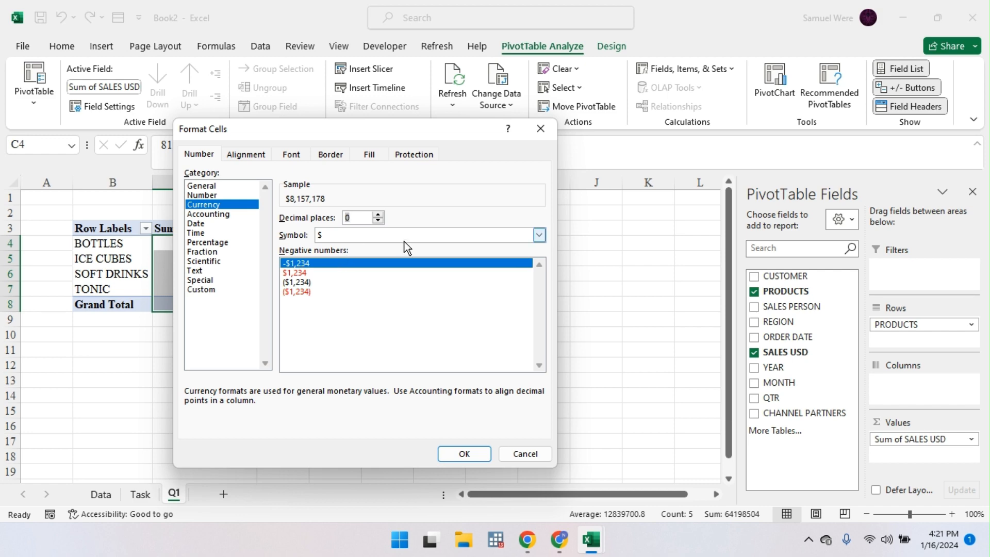
left_click(460, 455)
left_click(439, 354)
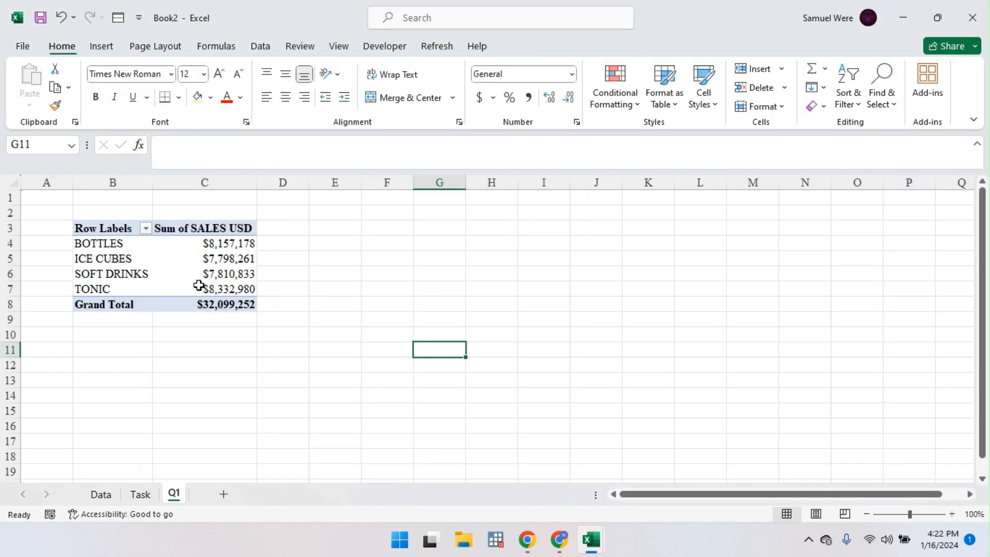
Step: Sort the pivot's products by sales from largest to smallest
left_click(140, 497)
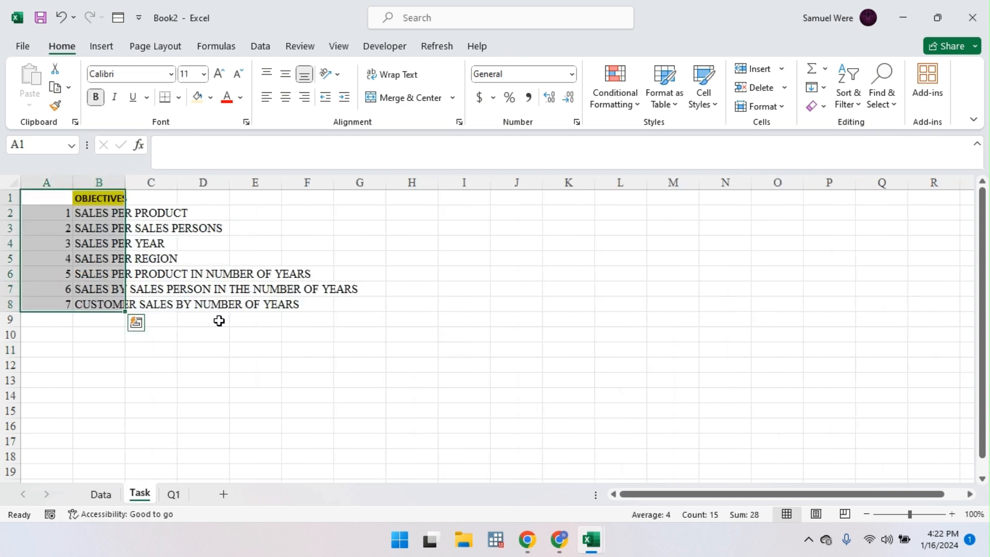
left_click(173, 497)
left_click(206, 261)
right_click(209, 262)
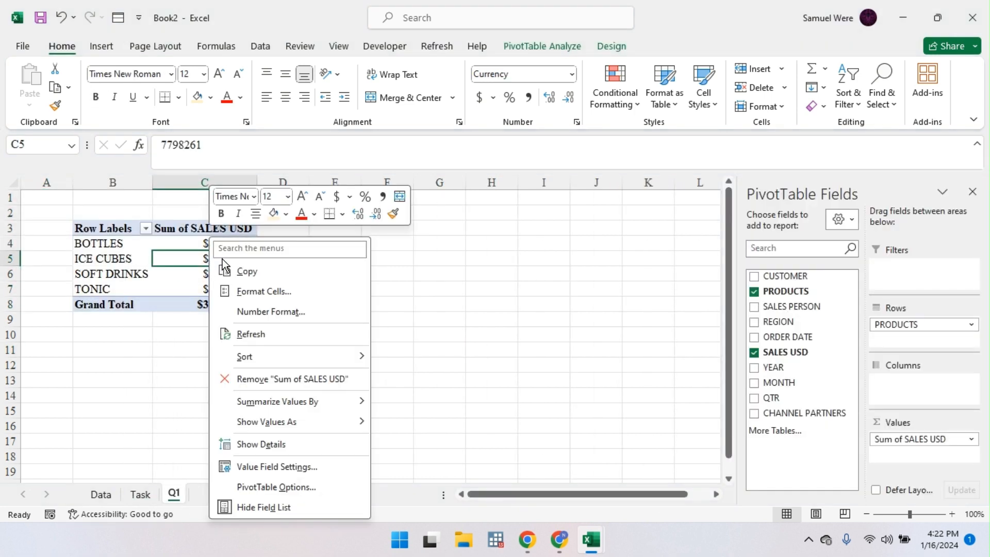
mouse_move(337, 364)
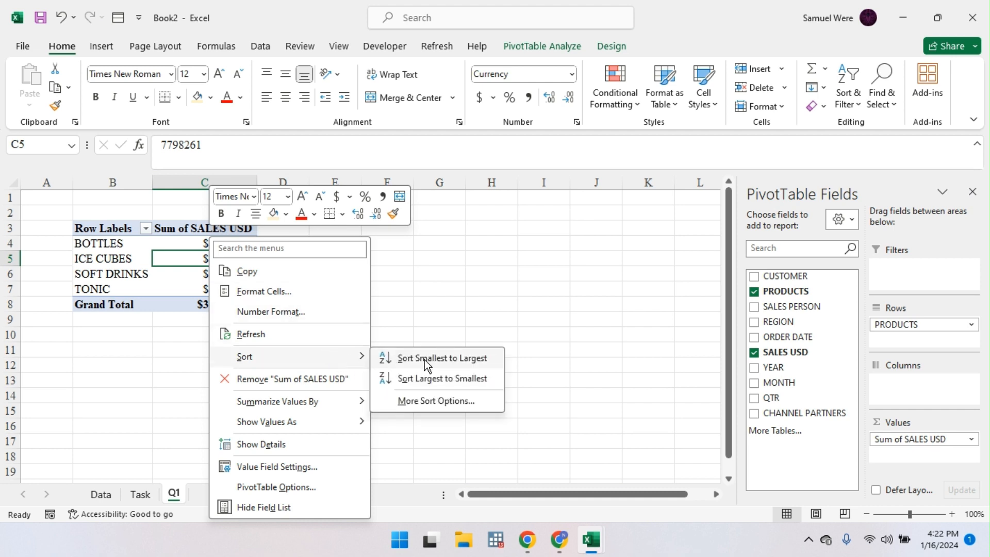
left_click(440, 379)
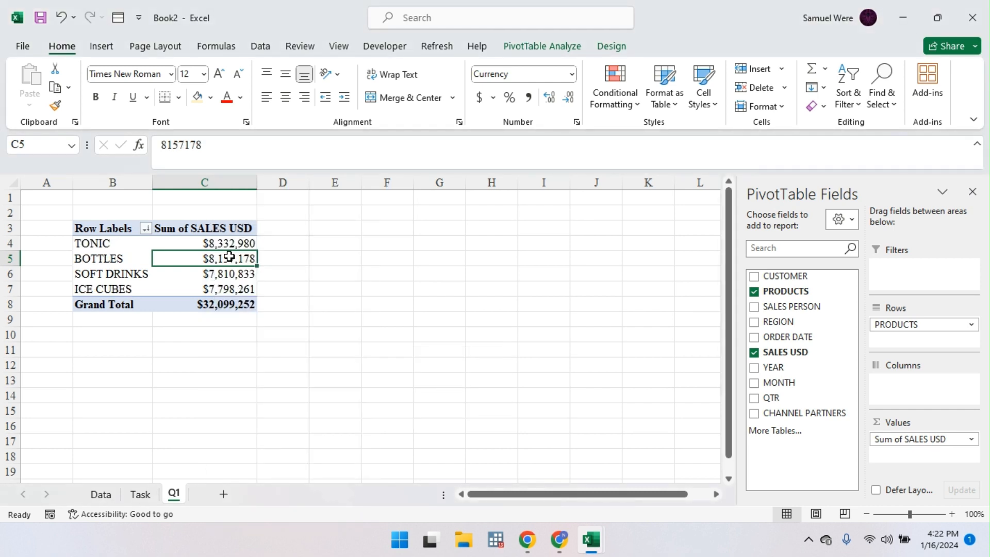
Step: Briefly summarize the sales values by Average, then switch them back to Sum
right_click(229, 257)
mouse_move(352, 356)
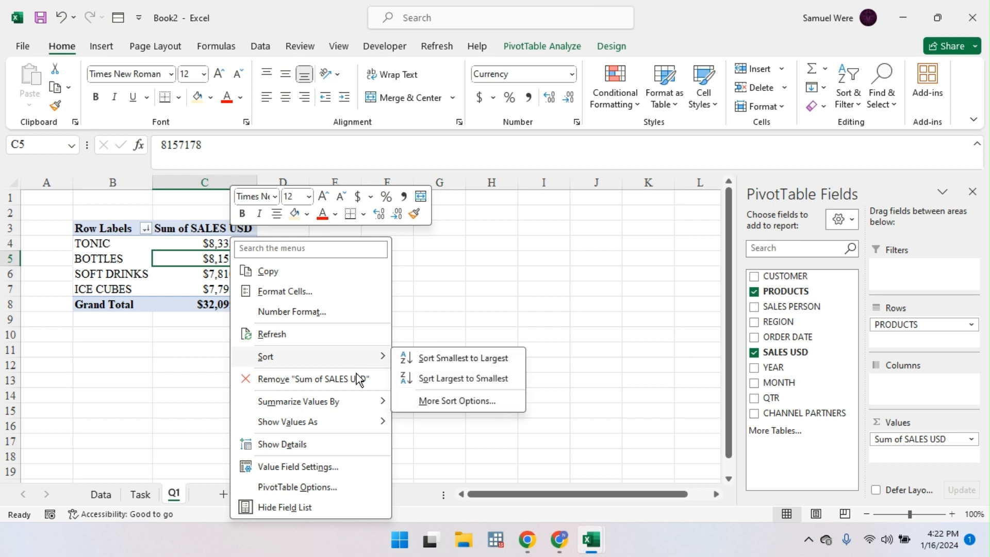
mouse_move(370, 405)
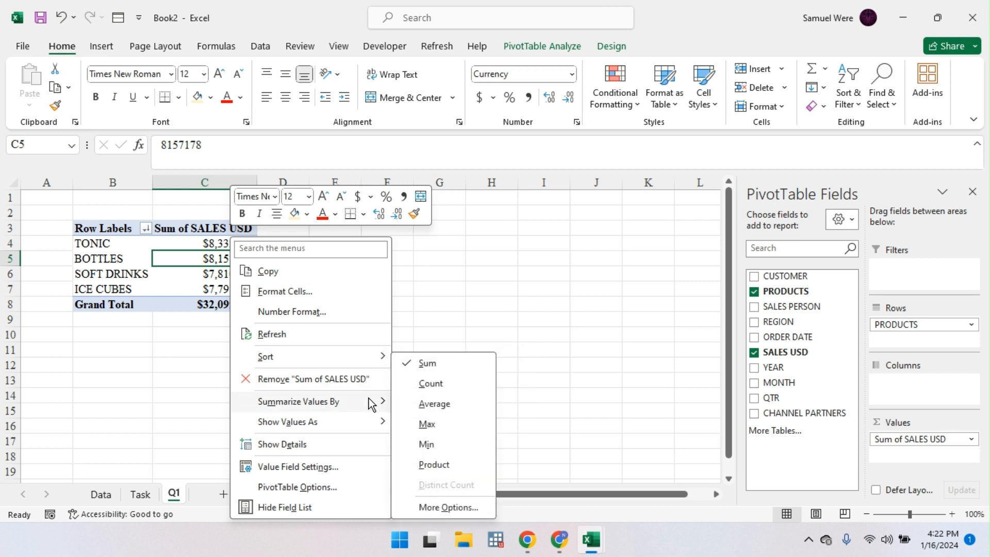
left_click(434, 405)
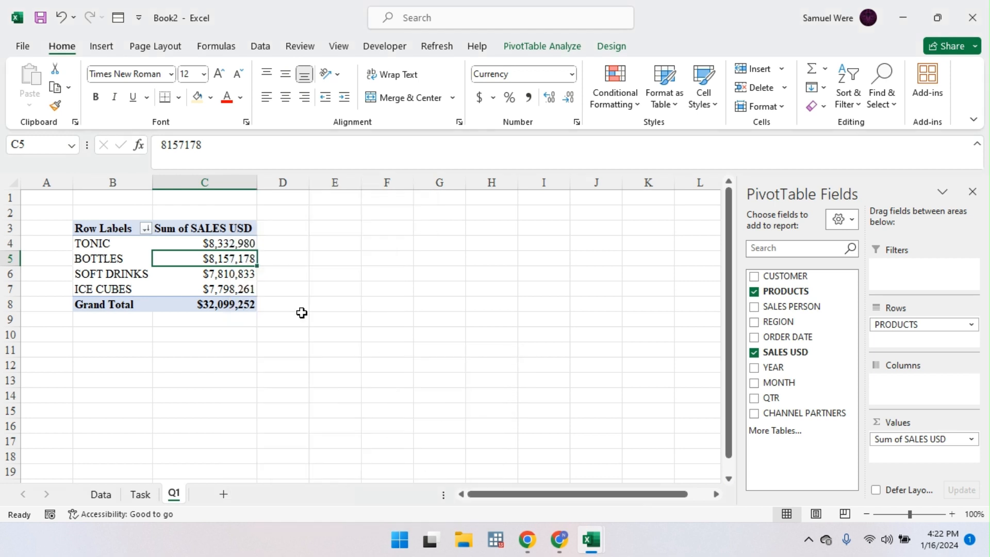
right_click(191, 230)
left_click(185, 243)
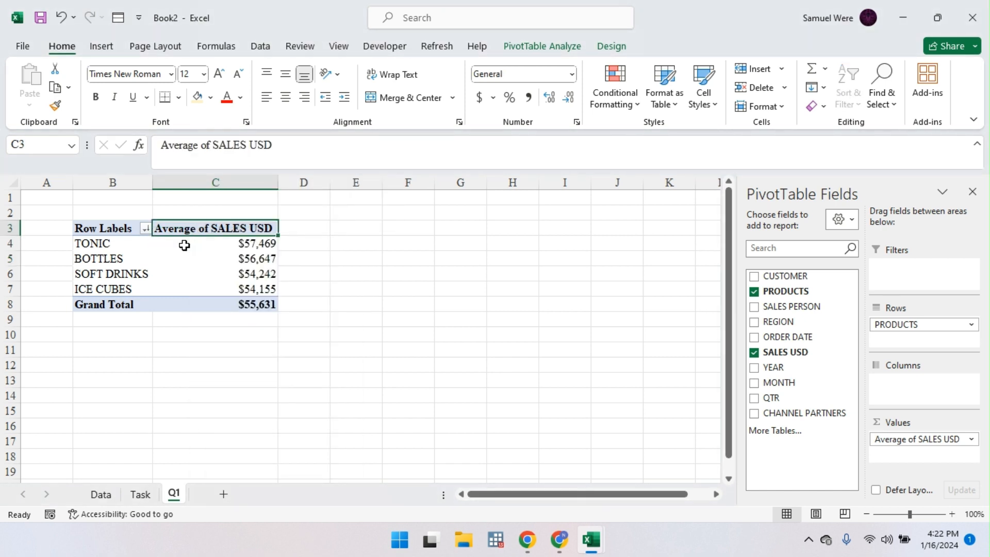
right_click(185, 243)
mouse_move(323, 406)
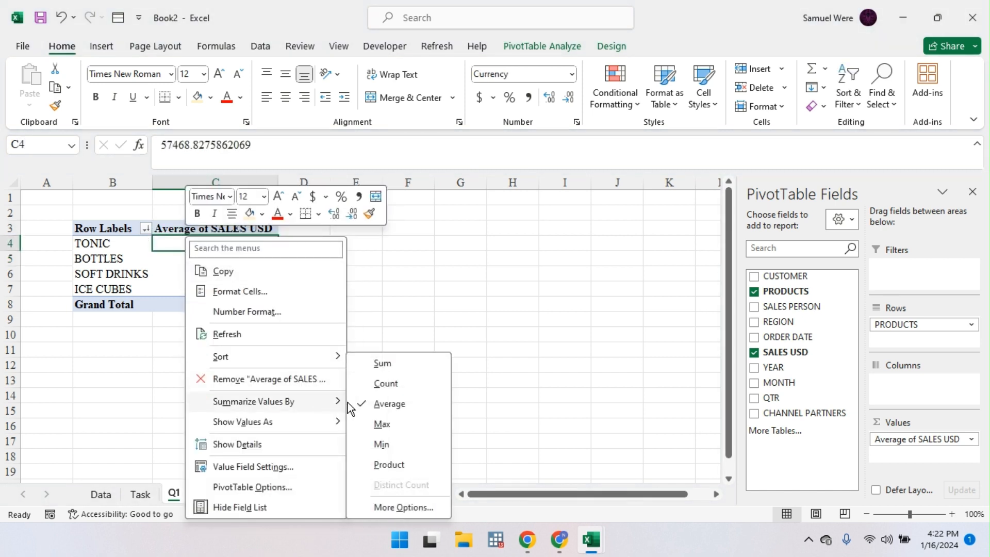
left_click(402, 368)
Step: Rename the Row Labels header in B3 to Products
left_click(105, 226)
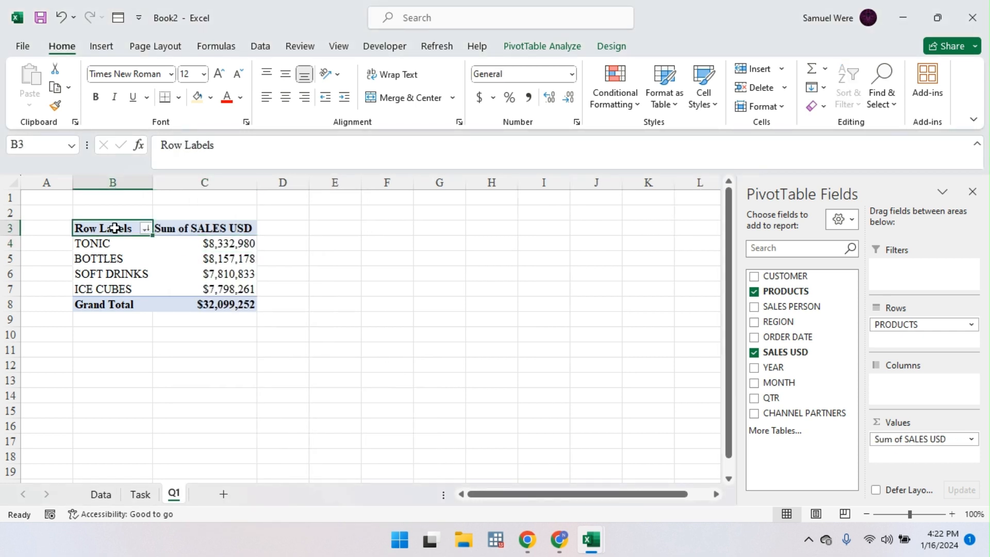
left_click_drag(242, 147, 144, 148)
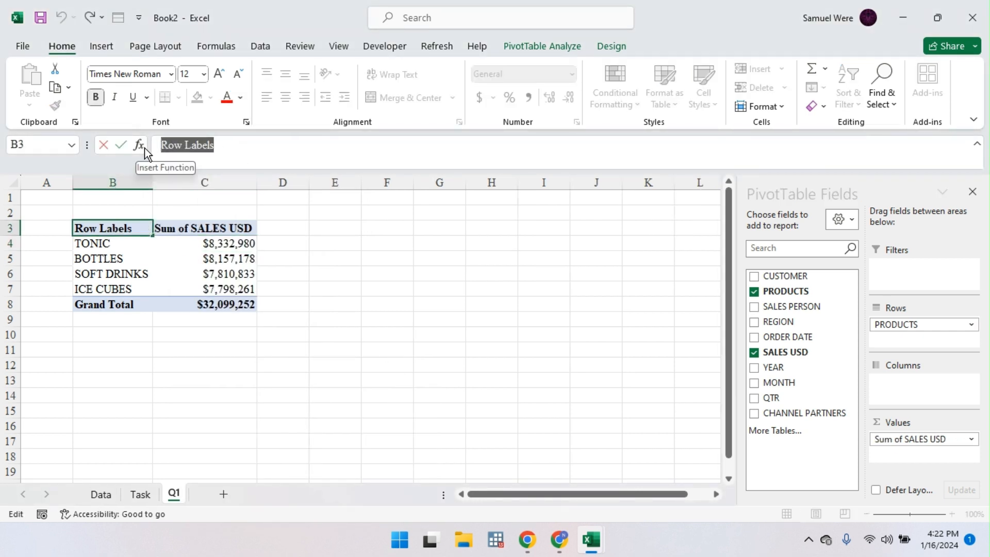
type("Productio")
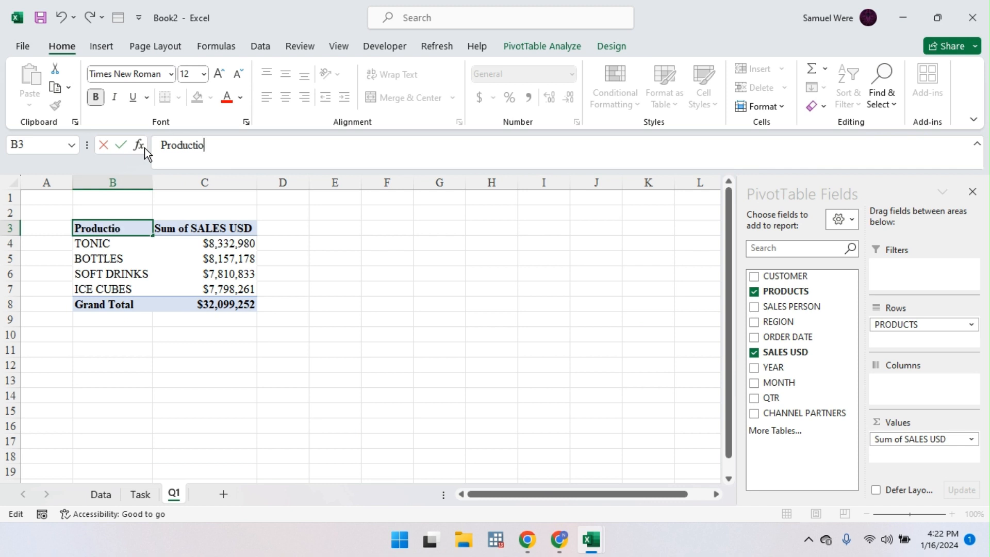
key("BackSpace")
type("s")
key("Return")
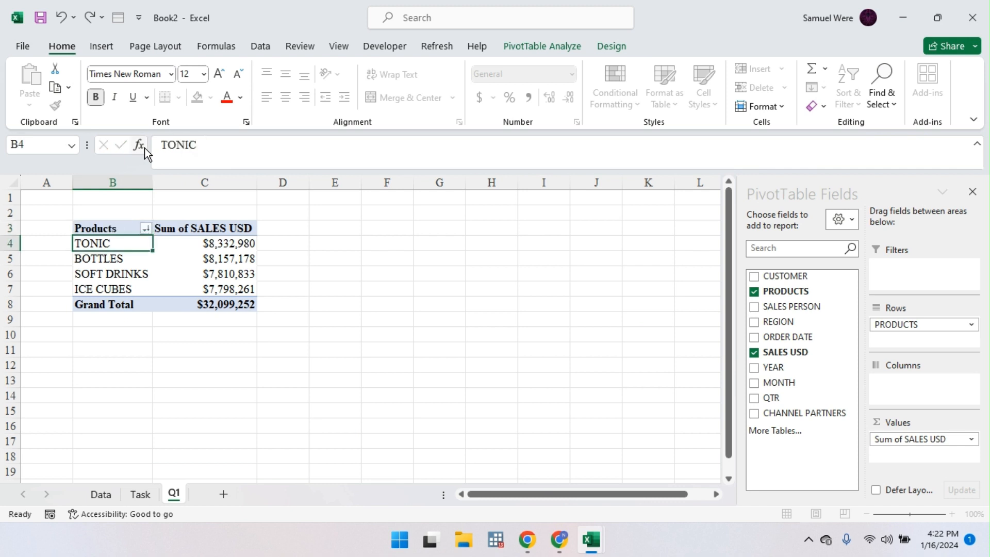
Step: Show the sales values as % of Grand Total
left_click(204, 253)
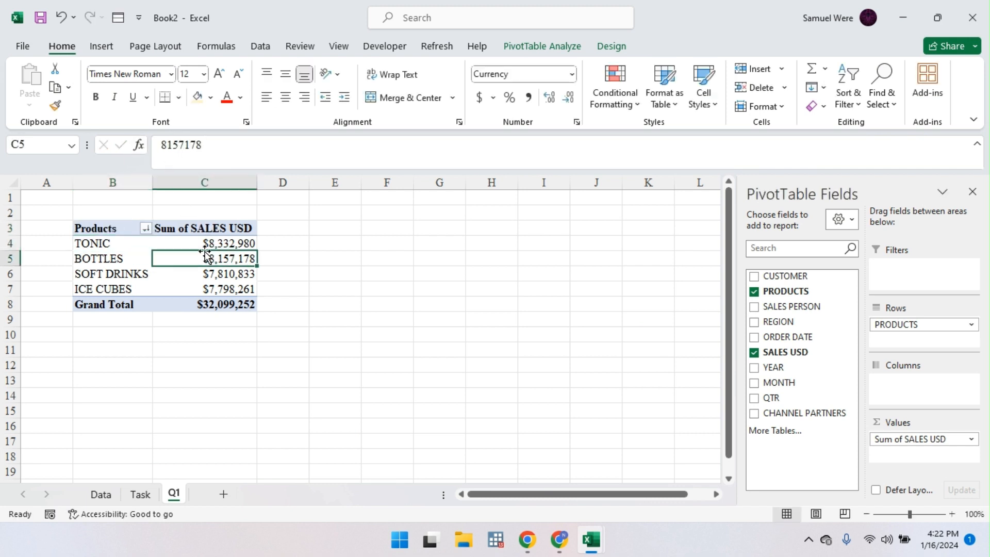
right_click(215, 257)
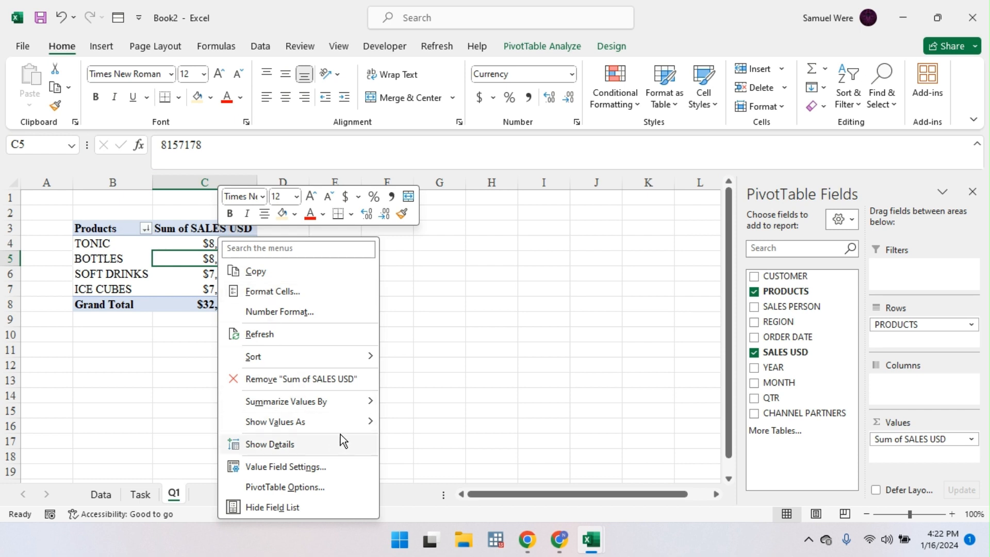
mouse_move(351, 422)
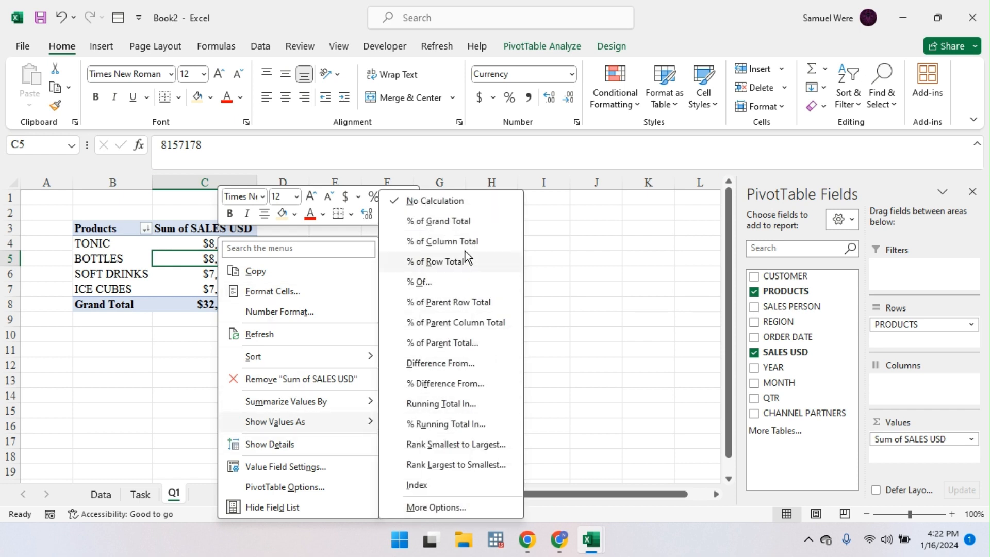
left_click(462, 225)
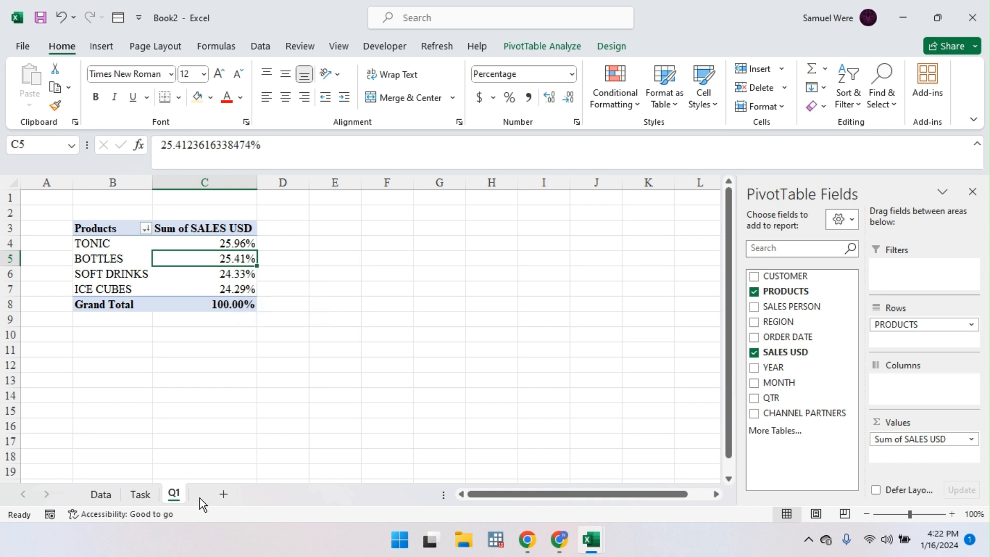
Step: Review the Task sheet, then add a new worksheet placed after Q1
left_click(147, 496)
left_click(180, 255)
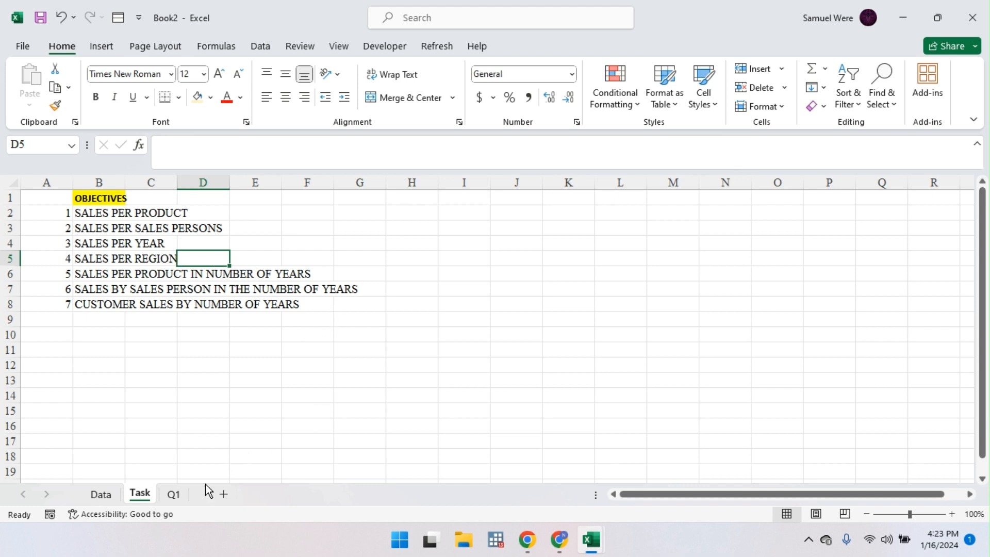
left_click(229, 497)
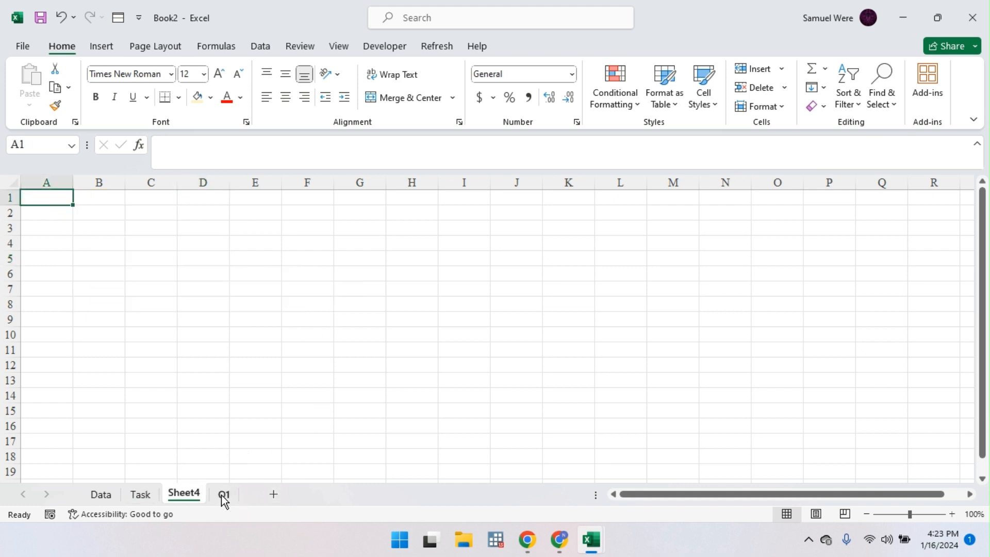
left_click_drag(224, 499, 209, 497)
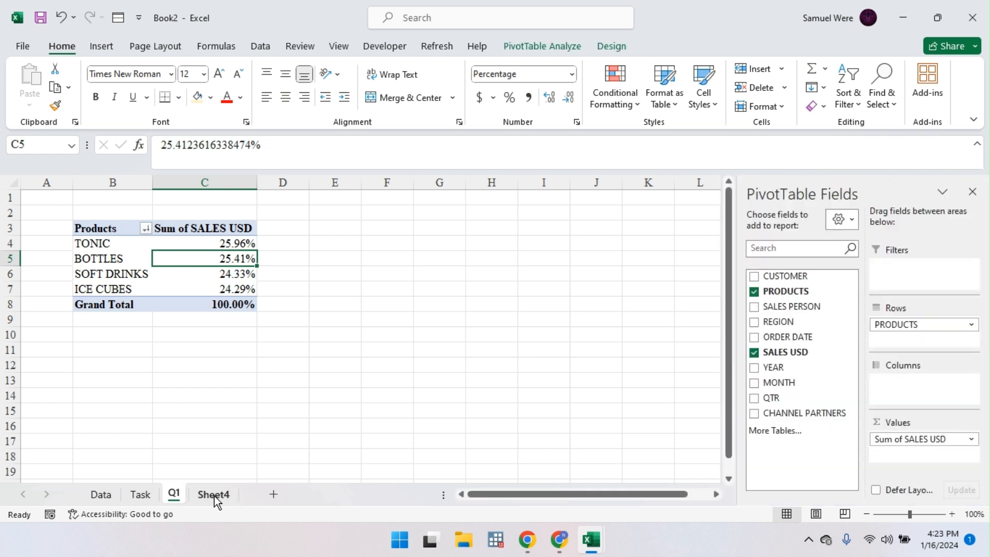
Step: Rename the new worksheet to Q2
double_click(215, 496)
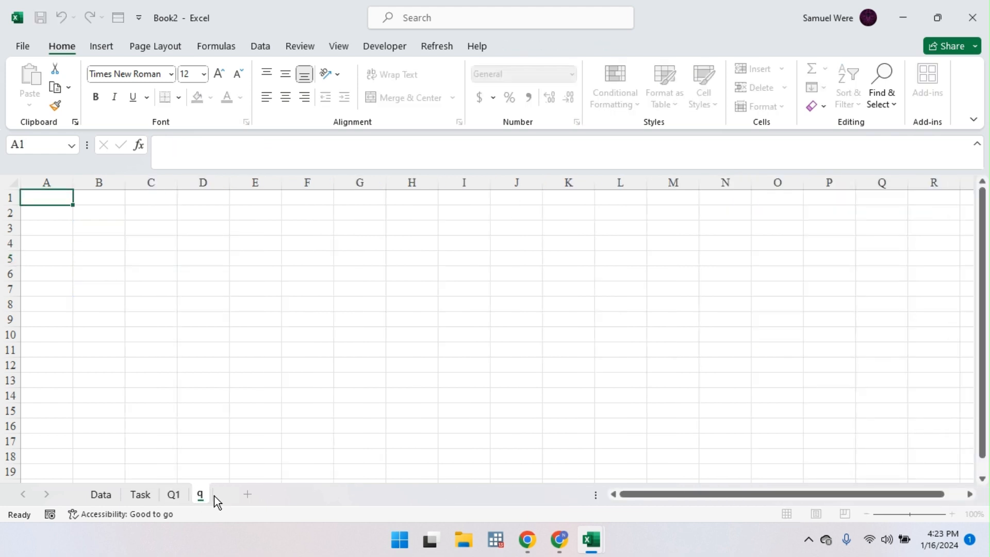
key("BackSpace")
key("Return")
key("Return")
type("Q2")
key("Return")
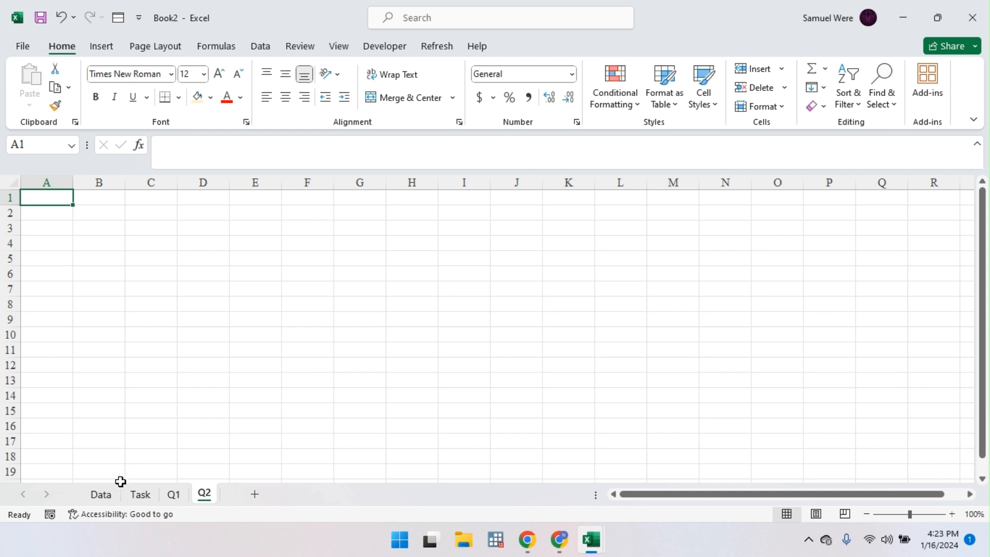
Step: Create a PivotTable from the Data sales table at Q2!B3, summing SALES USD per SALES PERSON
left_click(110, 498)
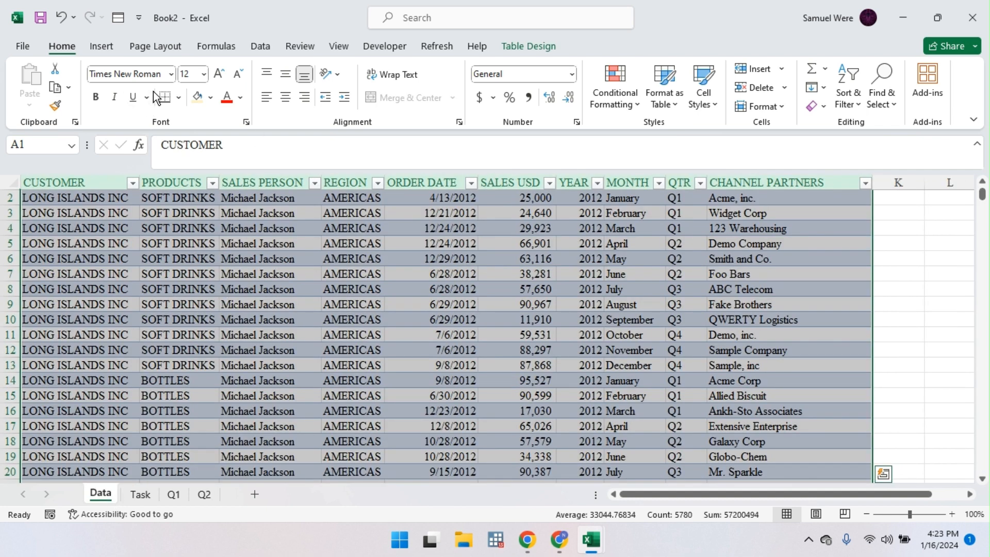
left_click(102, 46)
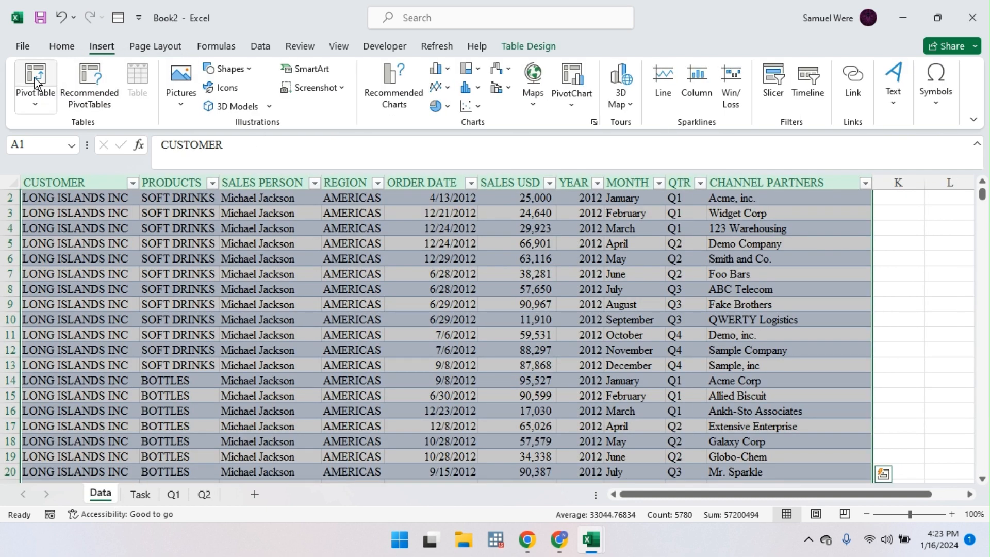
left_click(35, 80)
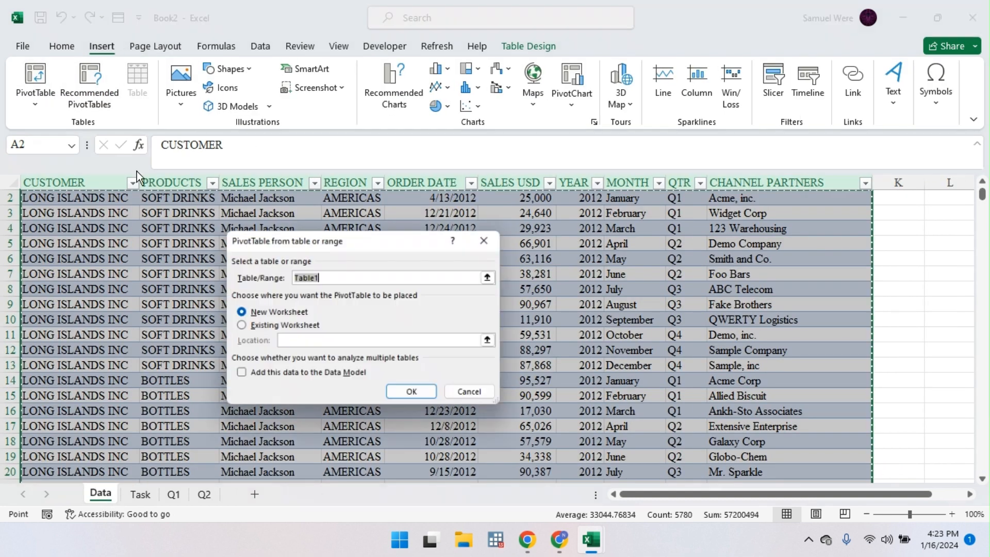
left_click(252, 328)
left_click(495, 342)
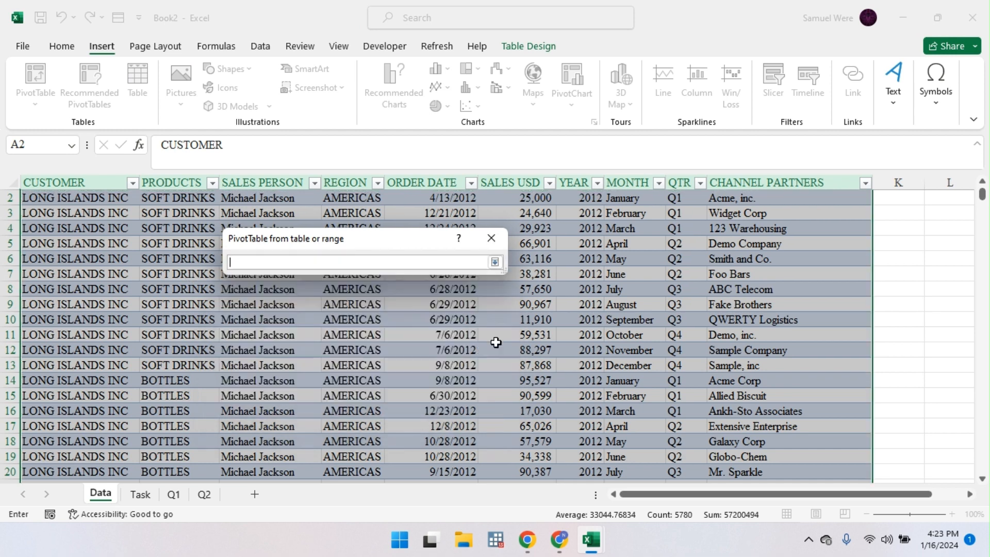
left_click(205, 495)
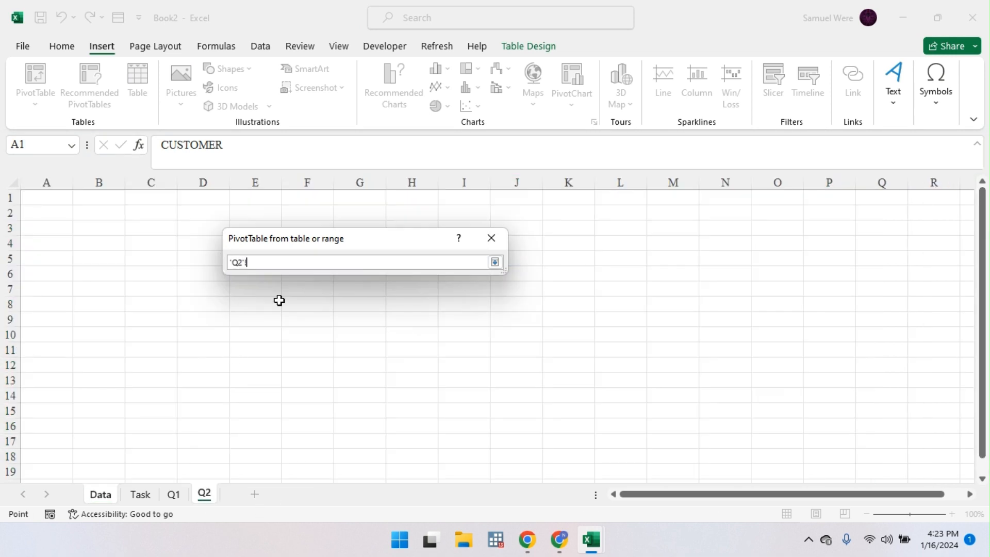
left_click(80, 225)
key("Return")
key("Return")
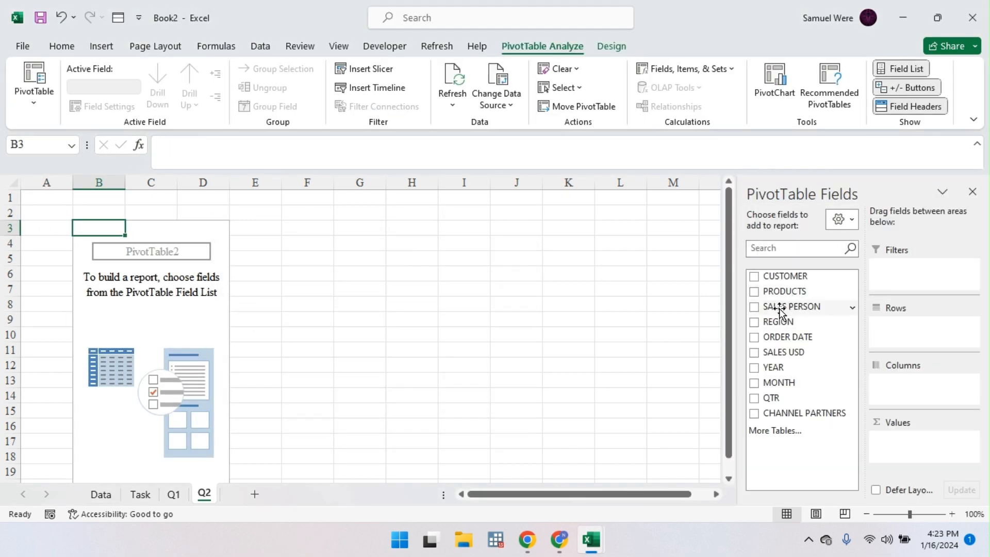
left_click_drag(779, 308, 922, 346)
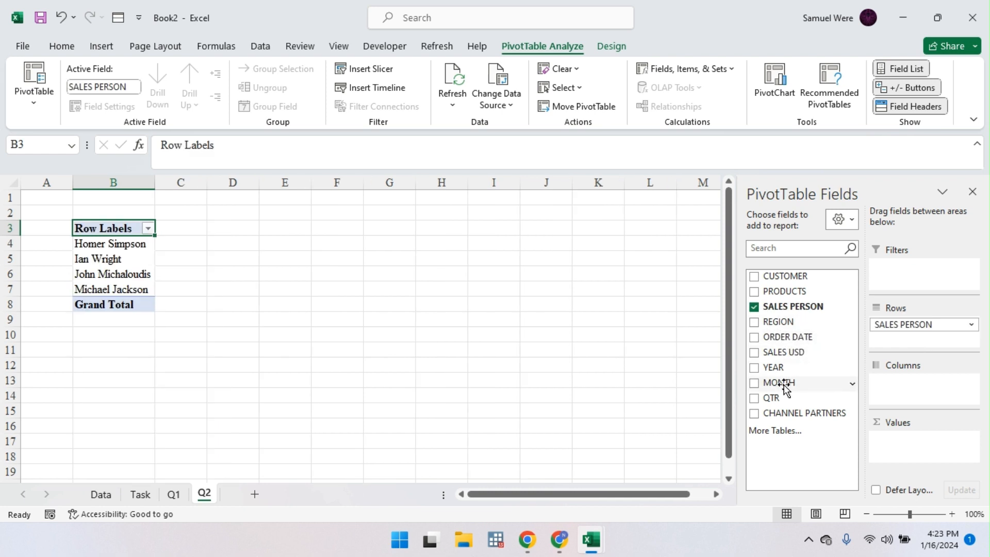
left_click_drag(806, 352, 916, 460)
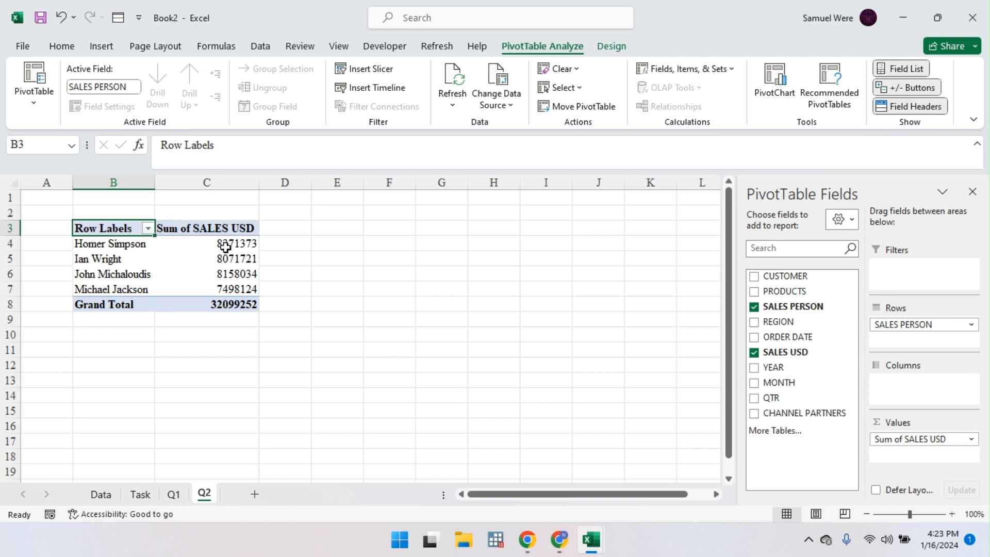
Step: Format the sales totals in C4:C8 as Currency and adjust the decimal places
left_click_drag(225, 245, 228, 301)
key("ctrl+1")
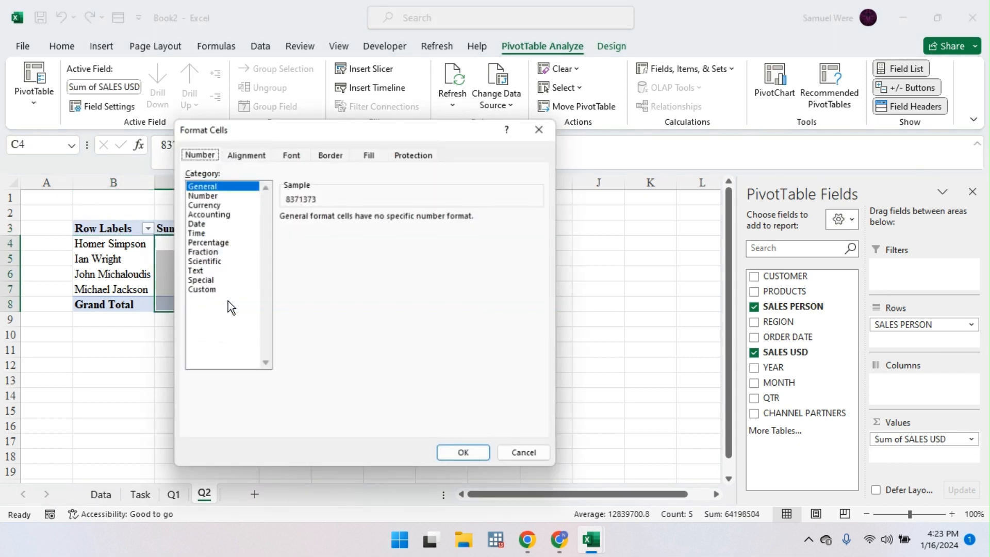
left_click(212, 194)
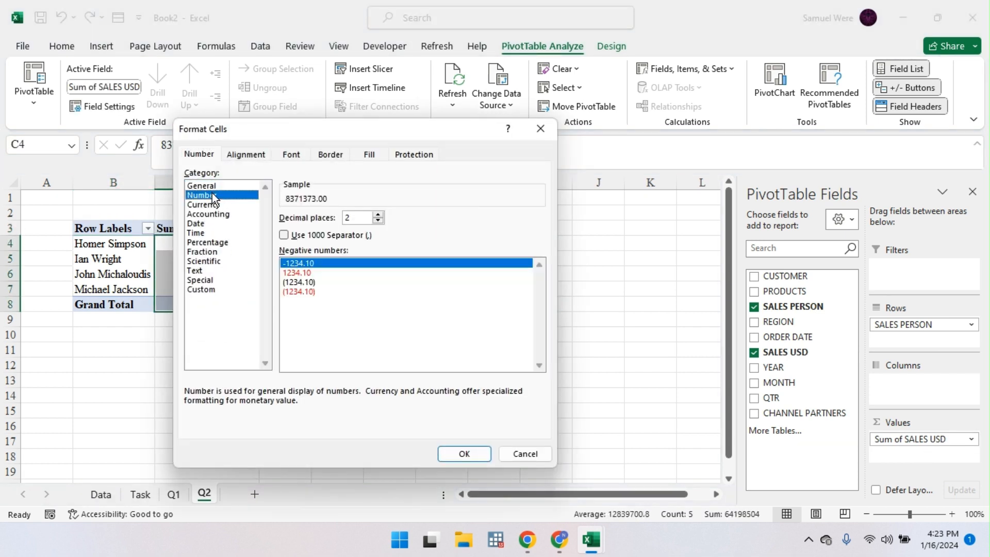
left_click(207, 205)
left_click(379, 216)
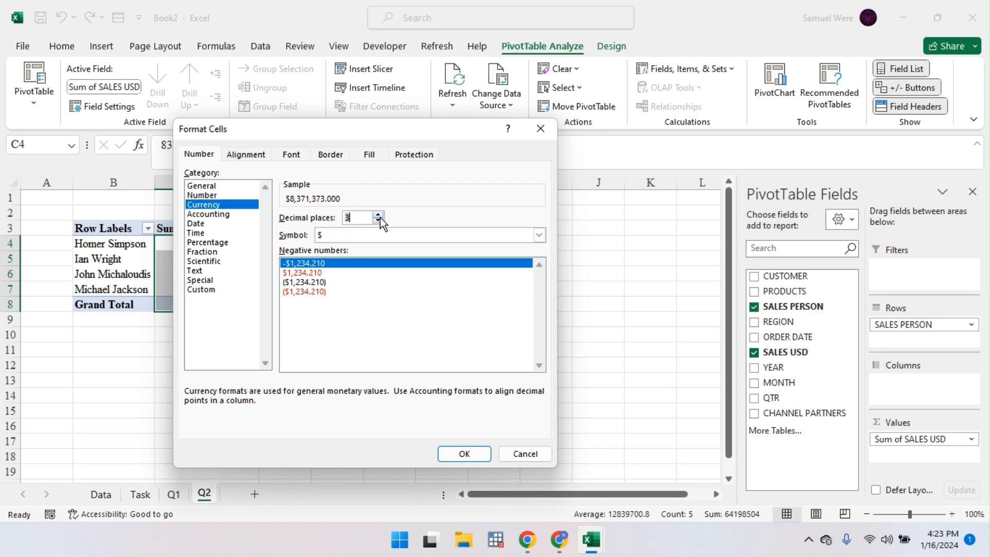